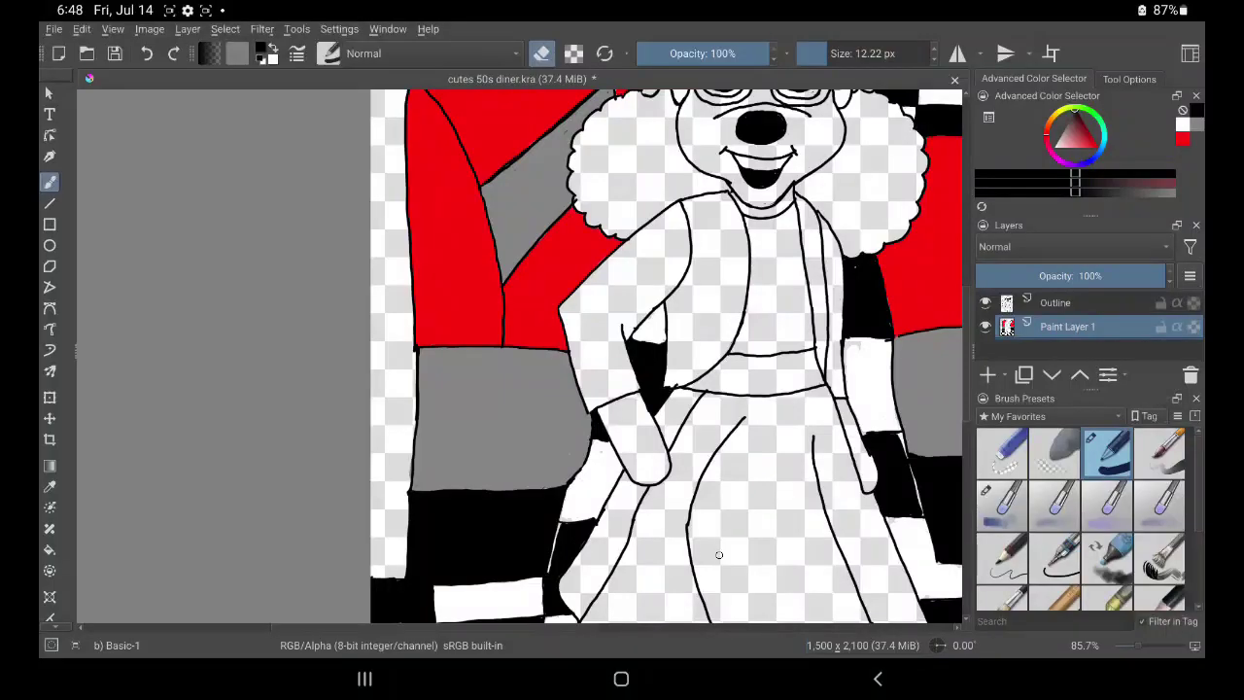
# Add a new layer named 'Poka dots' between the Outline layer and Paint Layer 1.
pyautogui.click(988, 375)
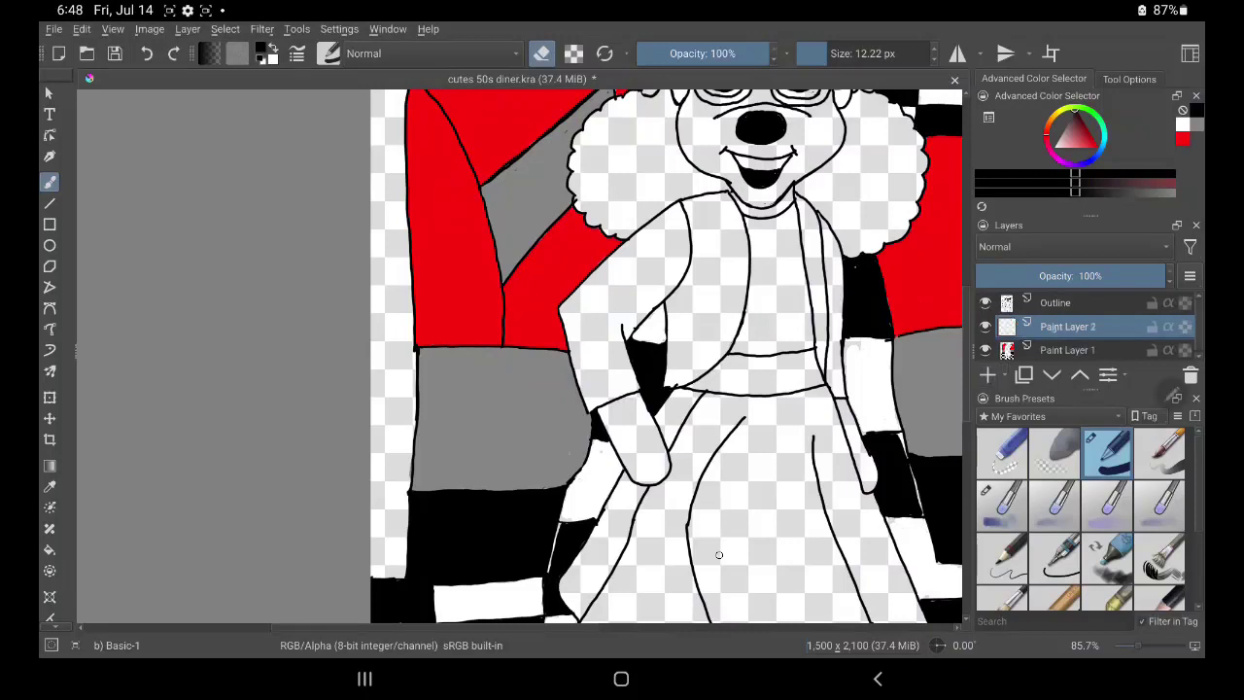
pyautogui.doubleClick(1067, 327)
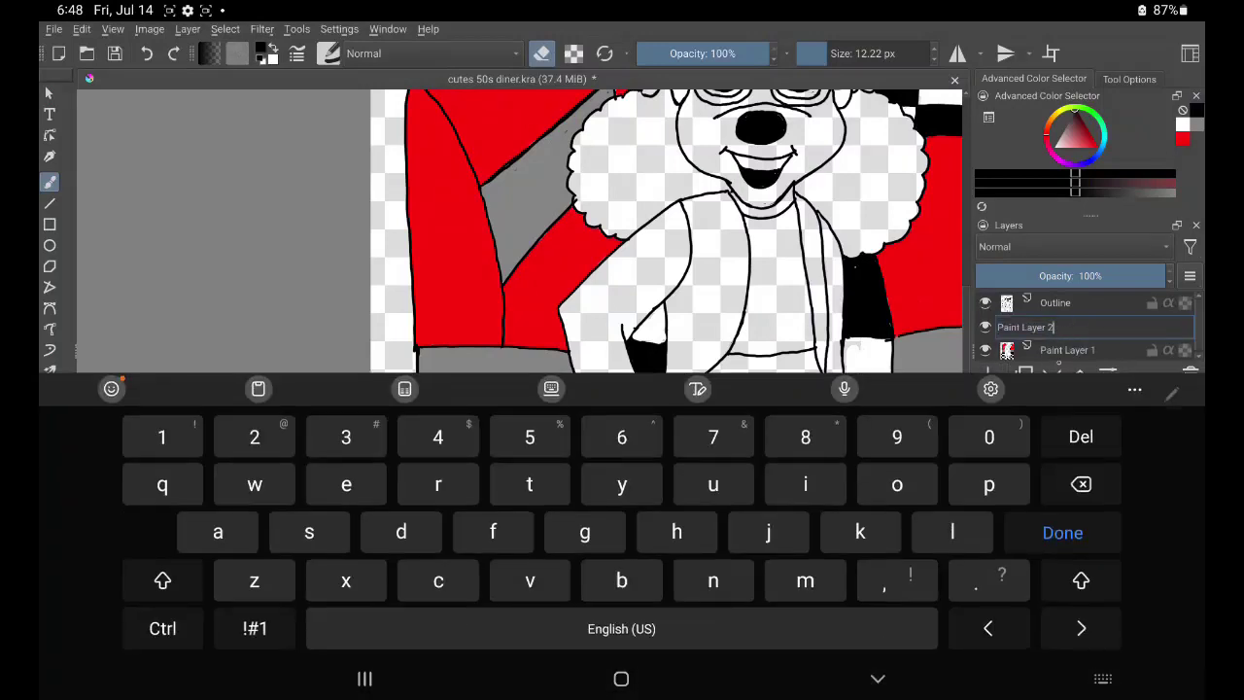
pyautogui.press('BackSpace')
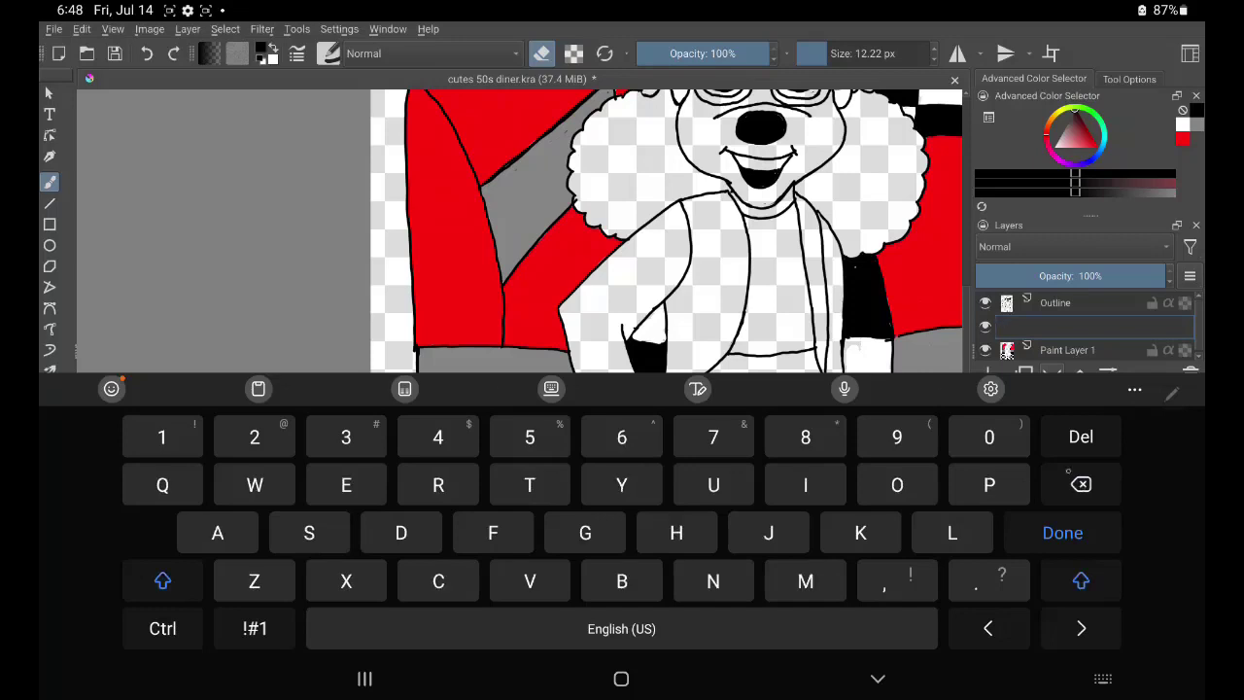
pyautogui.write('Pok')
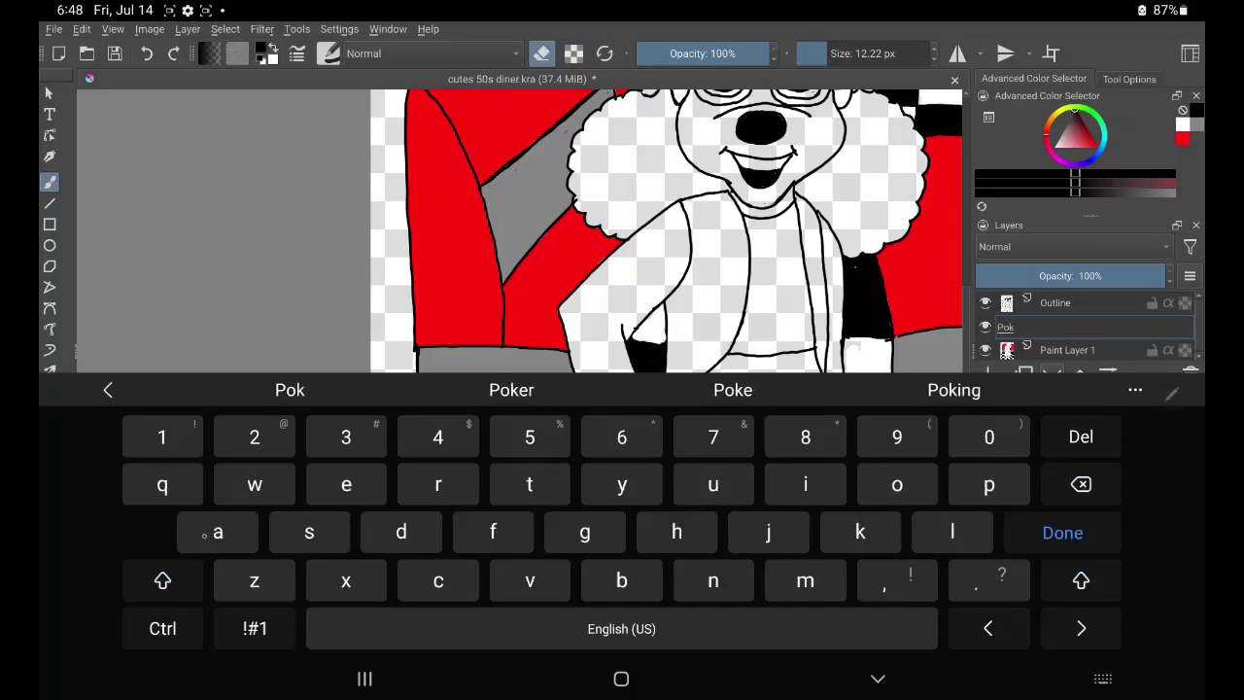
pyautogui.write('a d')
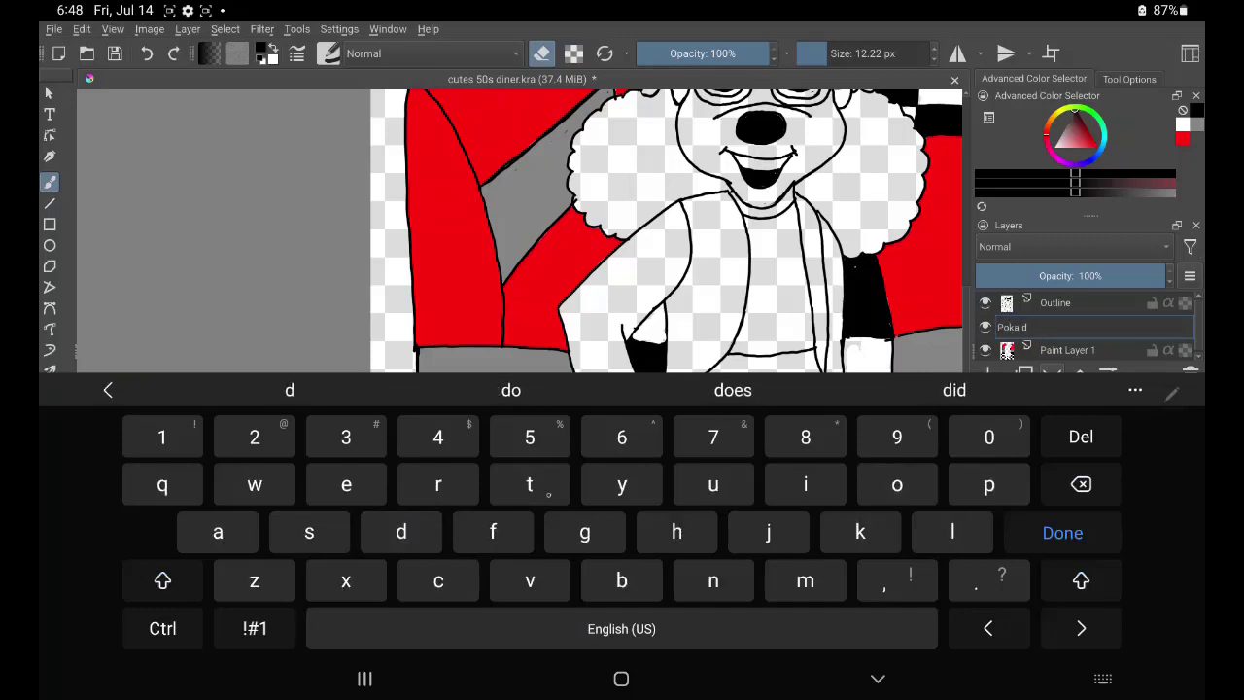
pyautogui.write('ts')
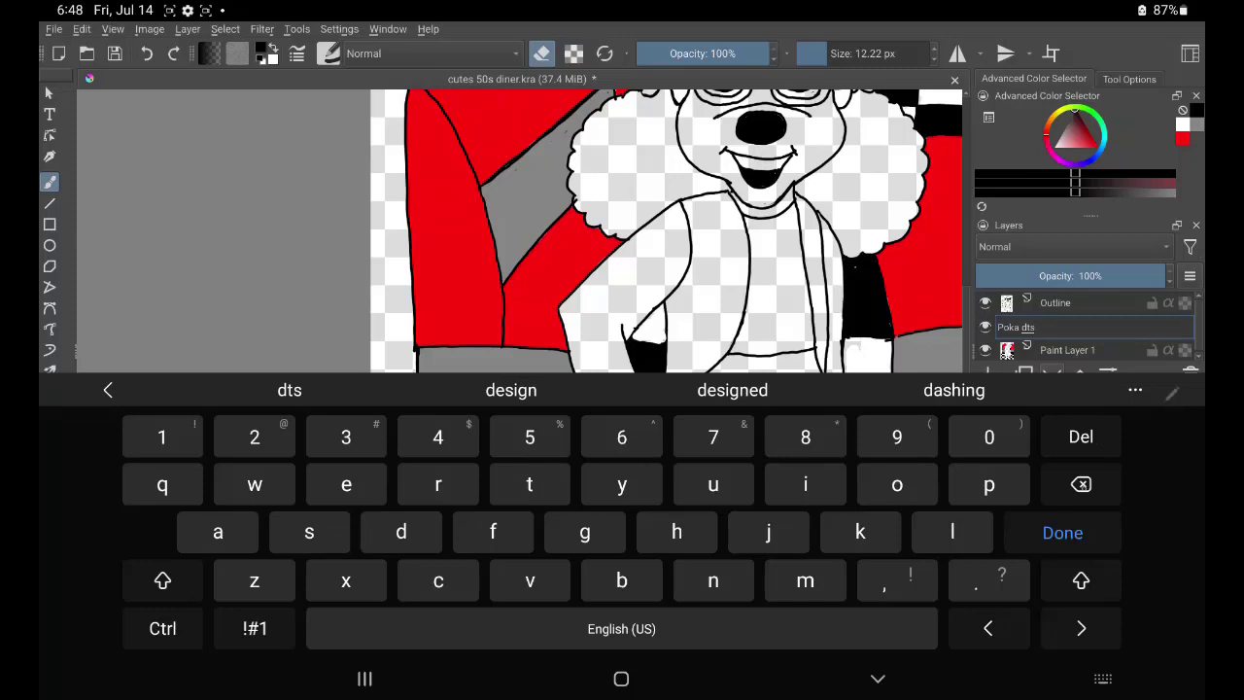
pyautogui.press('BackSpace')
pyautogui.press('BackSpace')
pyautogui.write('o')
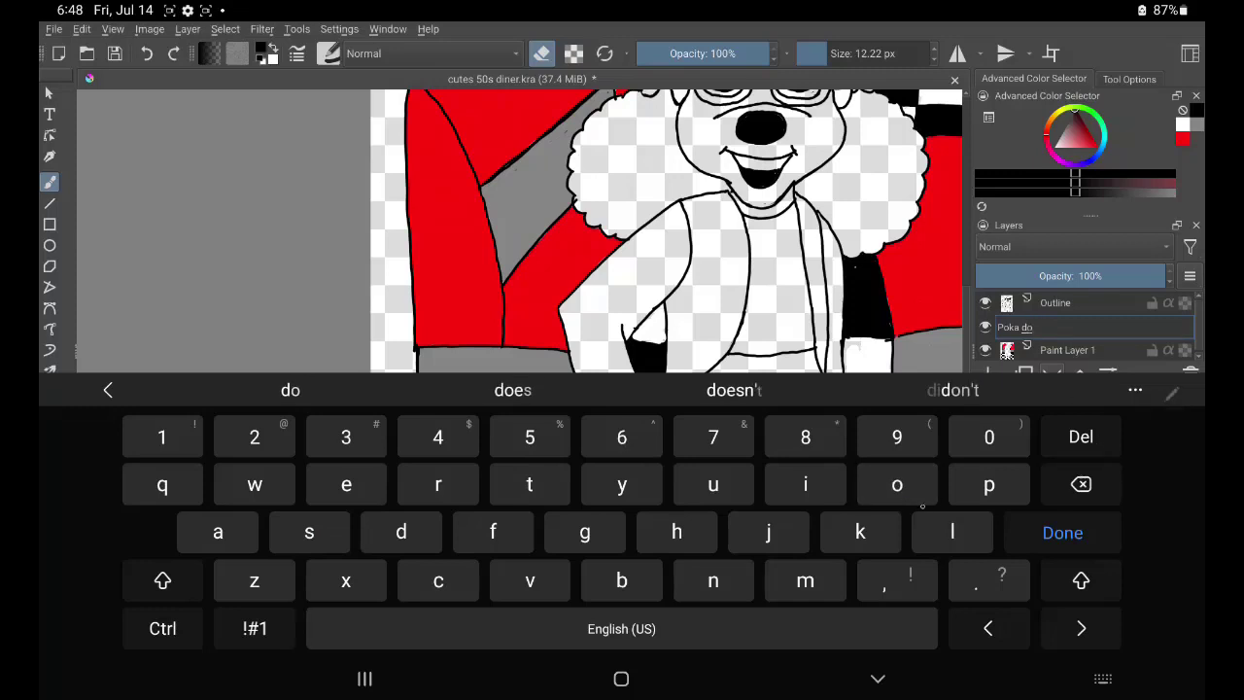
pyautogui.write('ts')
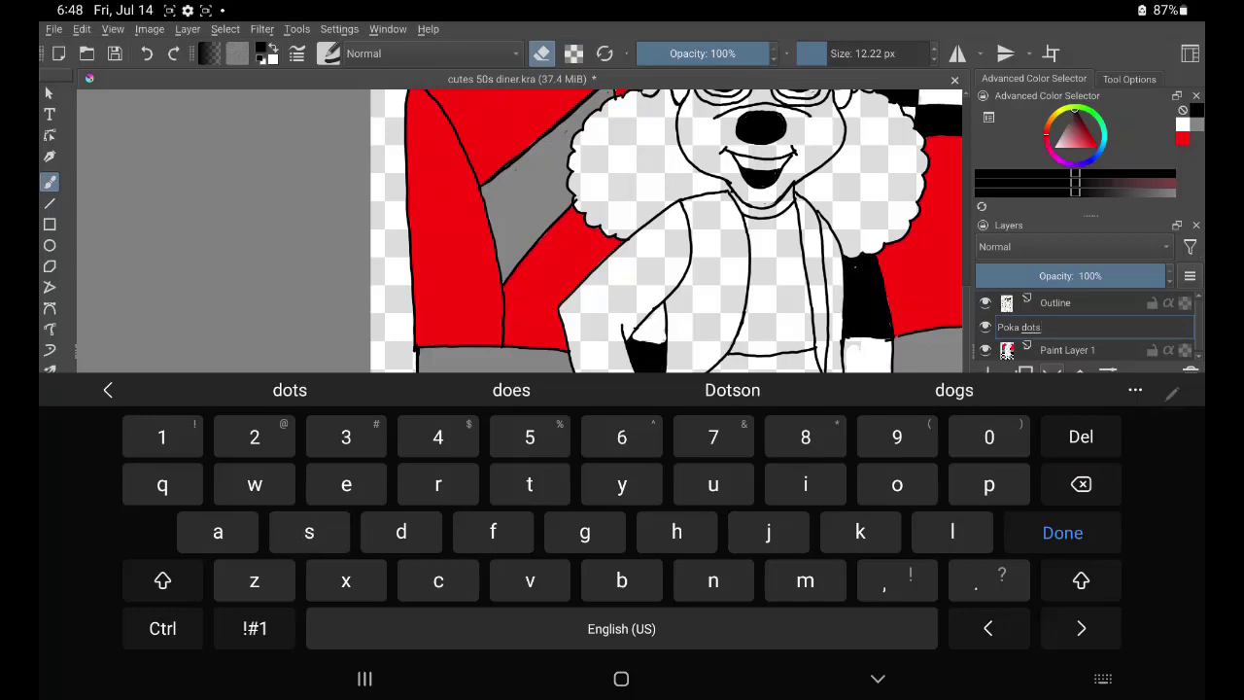
pyautogui.click(1062, 532)
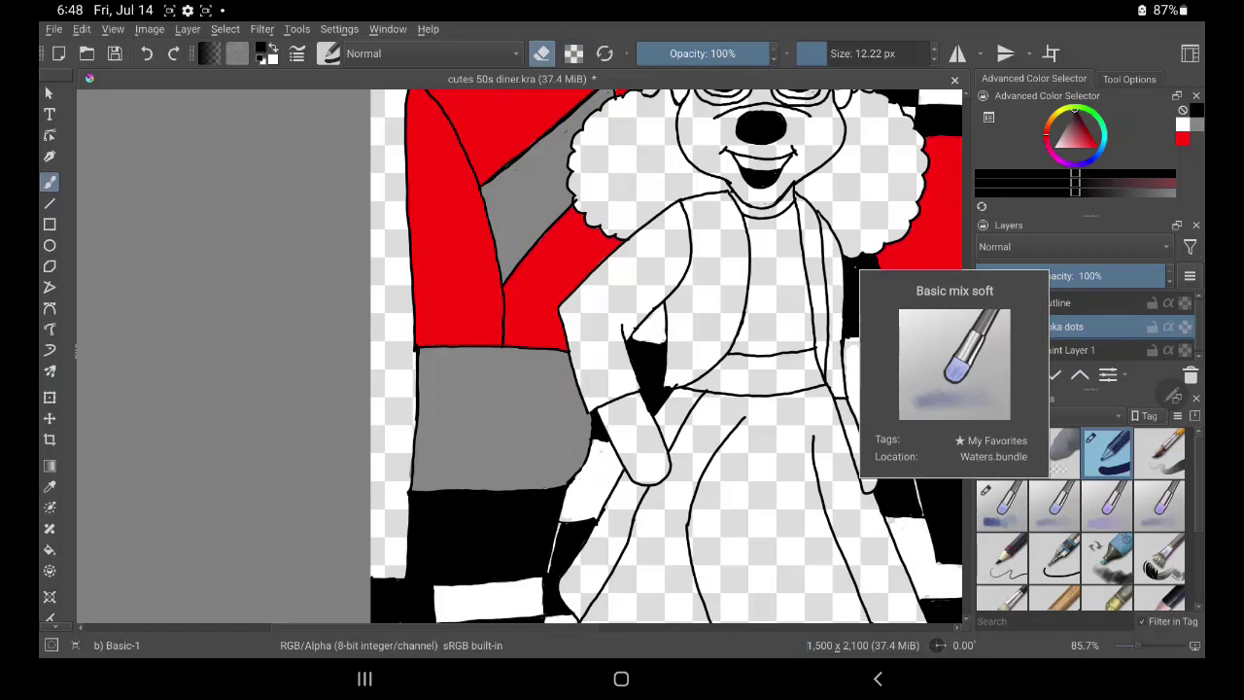
# Switch back to painting in white and dot the upper part of the dress.
pyautogui.press('e')
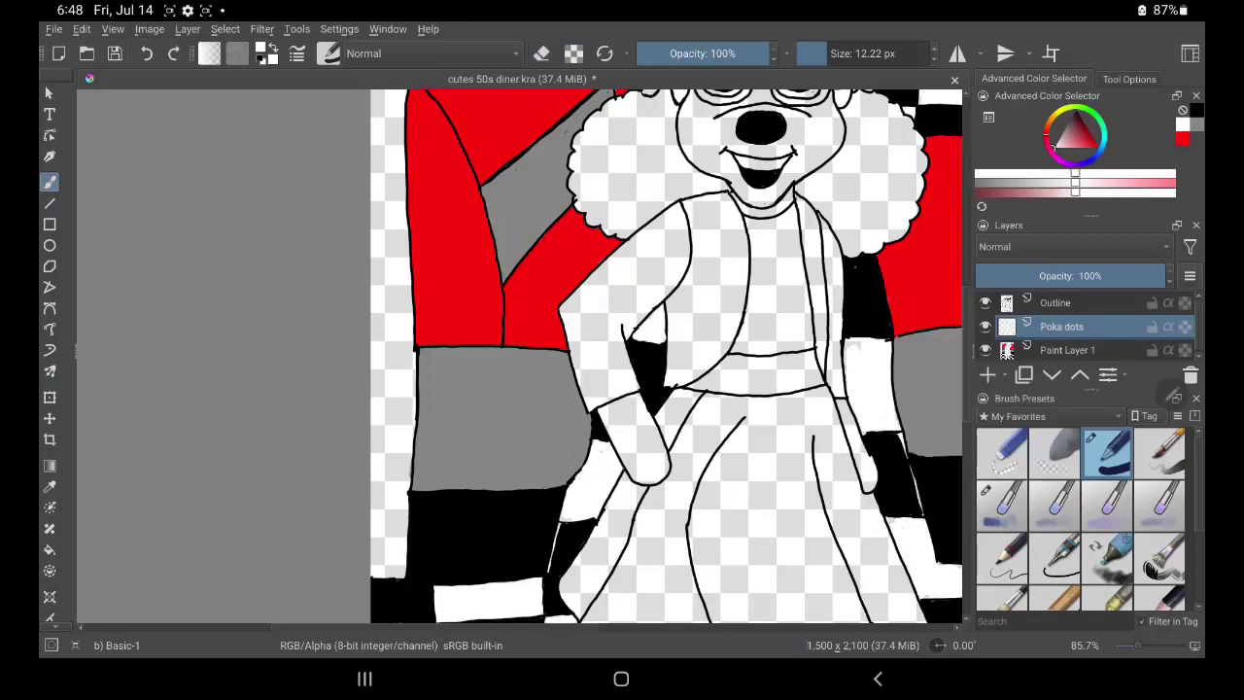
pyautogui.scroll(5, 753, 427)
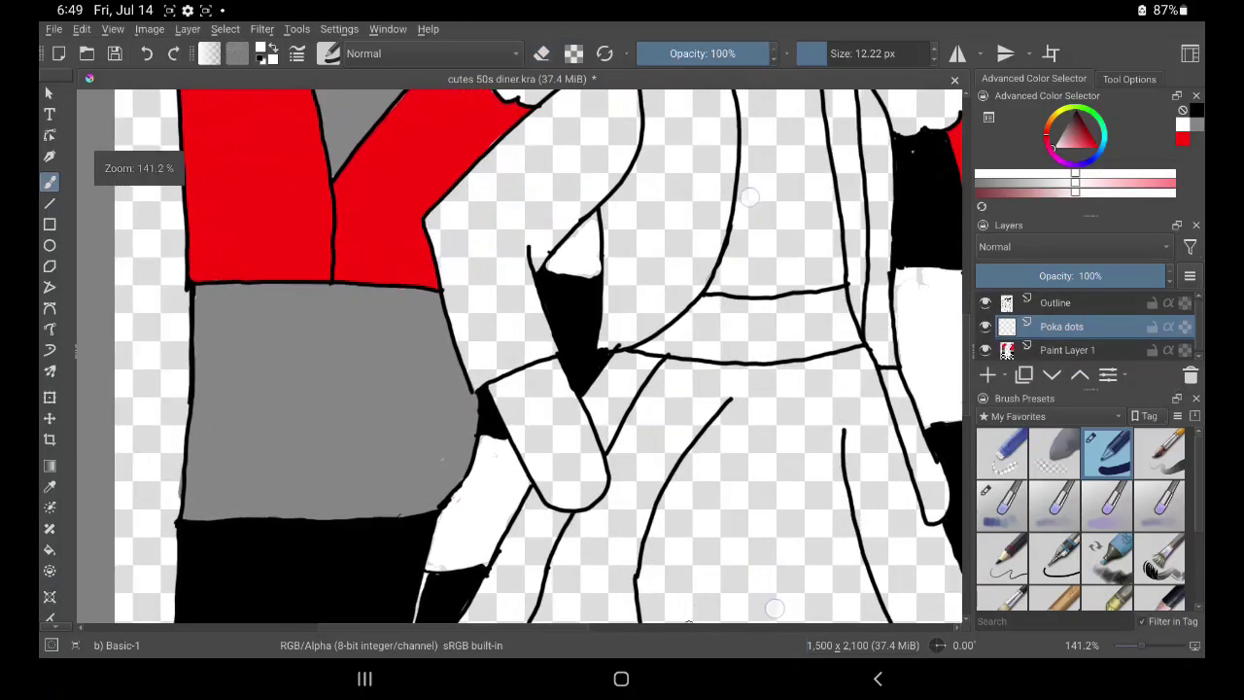
pyautogui.scroll(2, 761, 403)
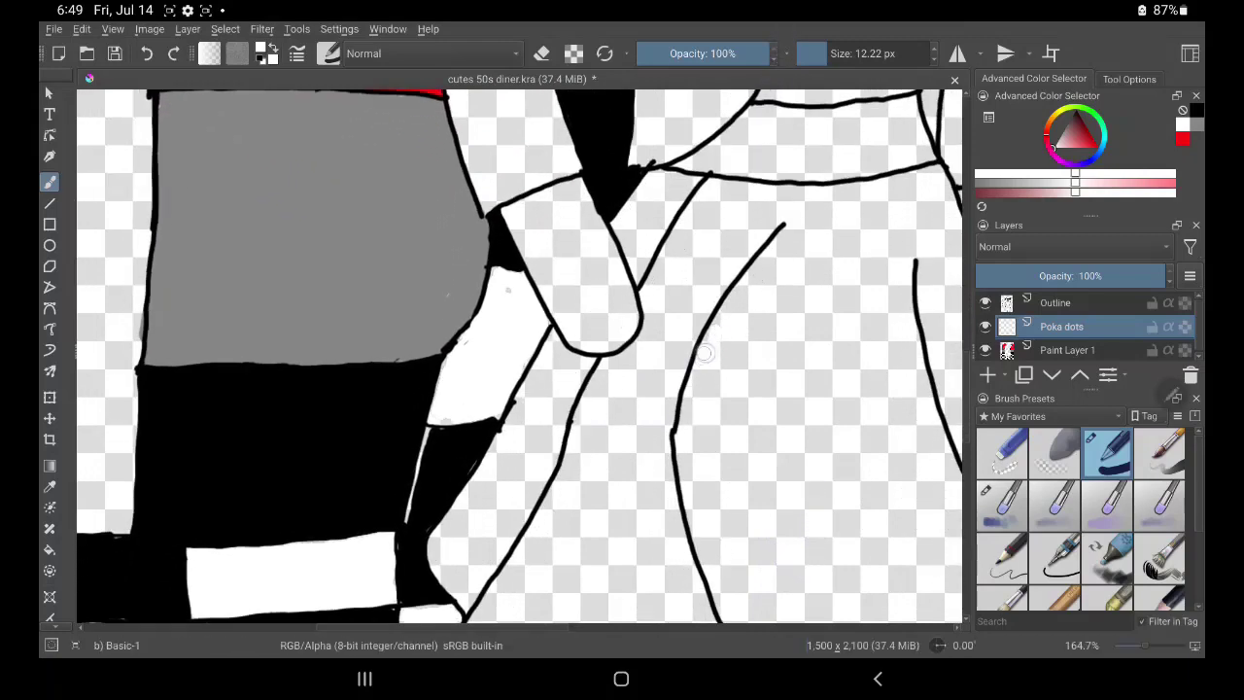
pyautogui.press('x')
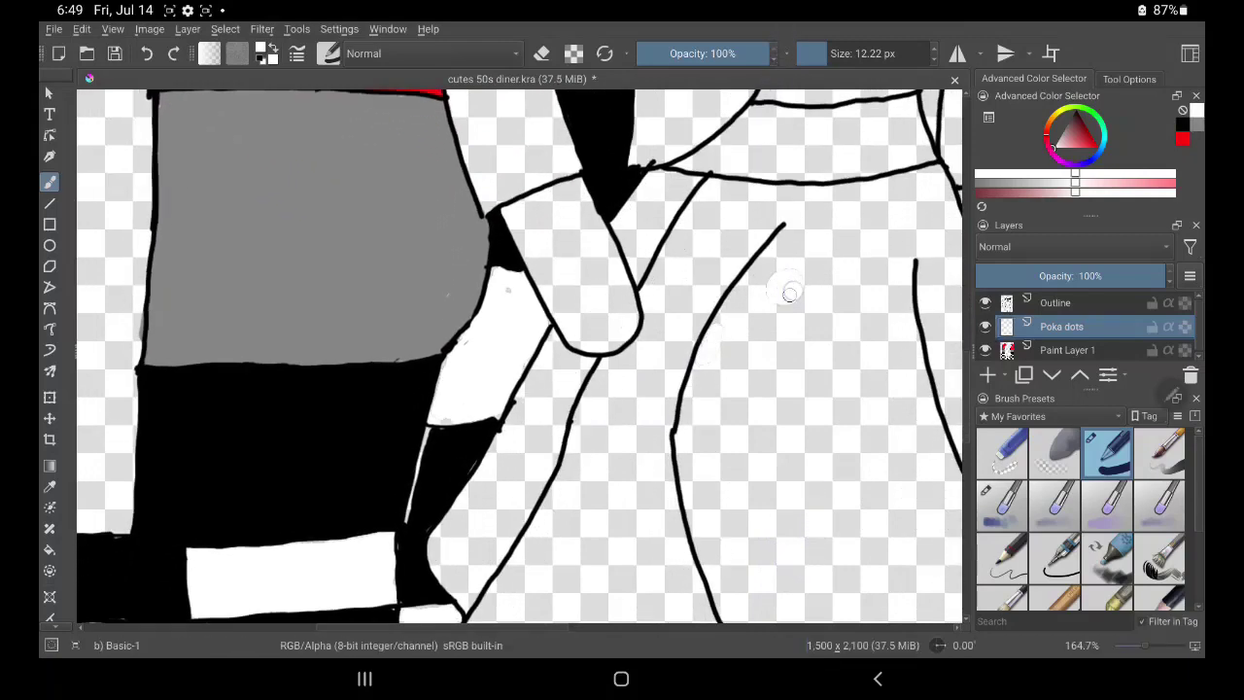
pyautogui.click(813, 222)
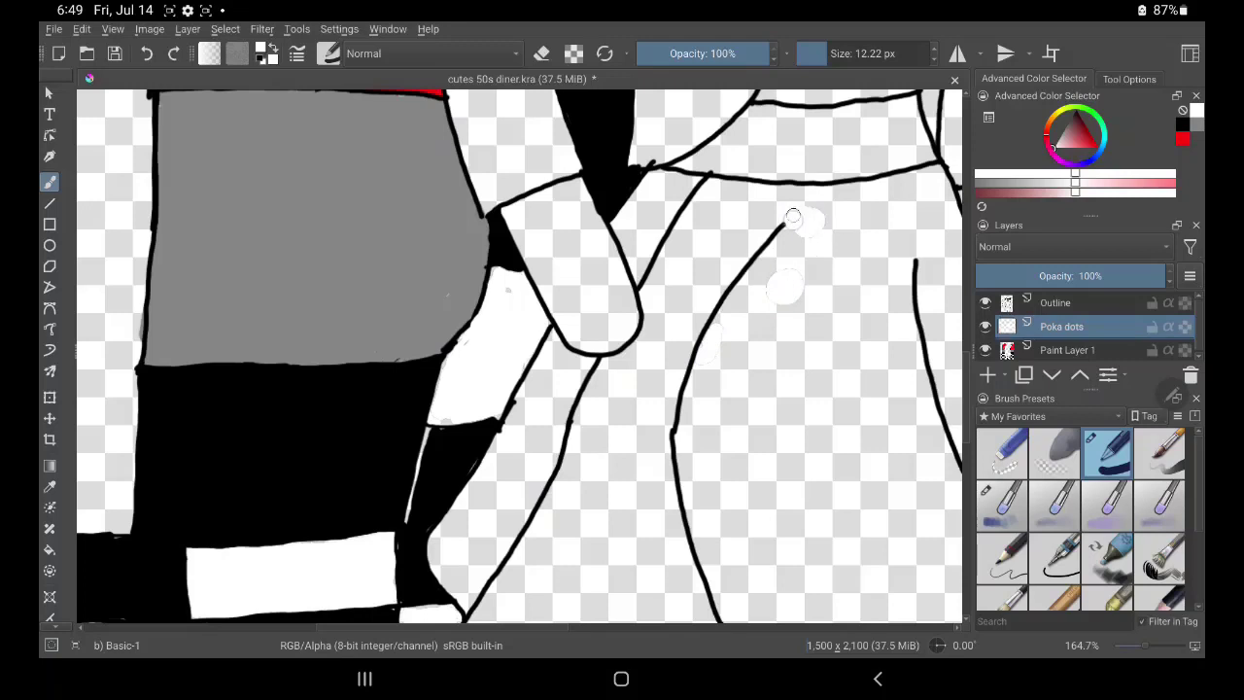
pyautogui.click(847, 256)
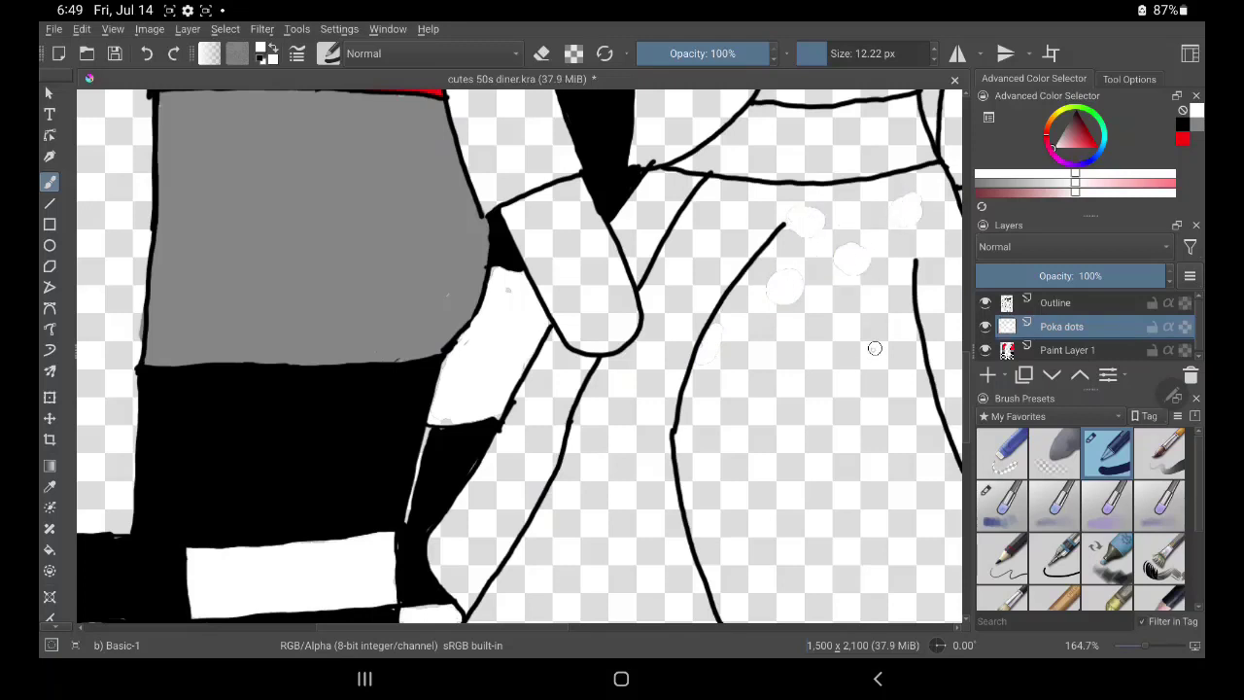
pyautogui.click(915, 350)
pyautogui.click(849, 352)
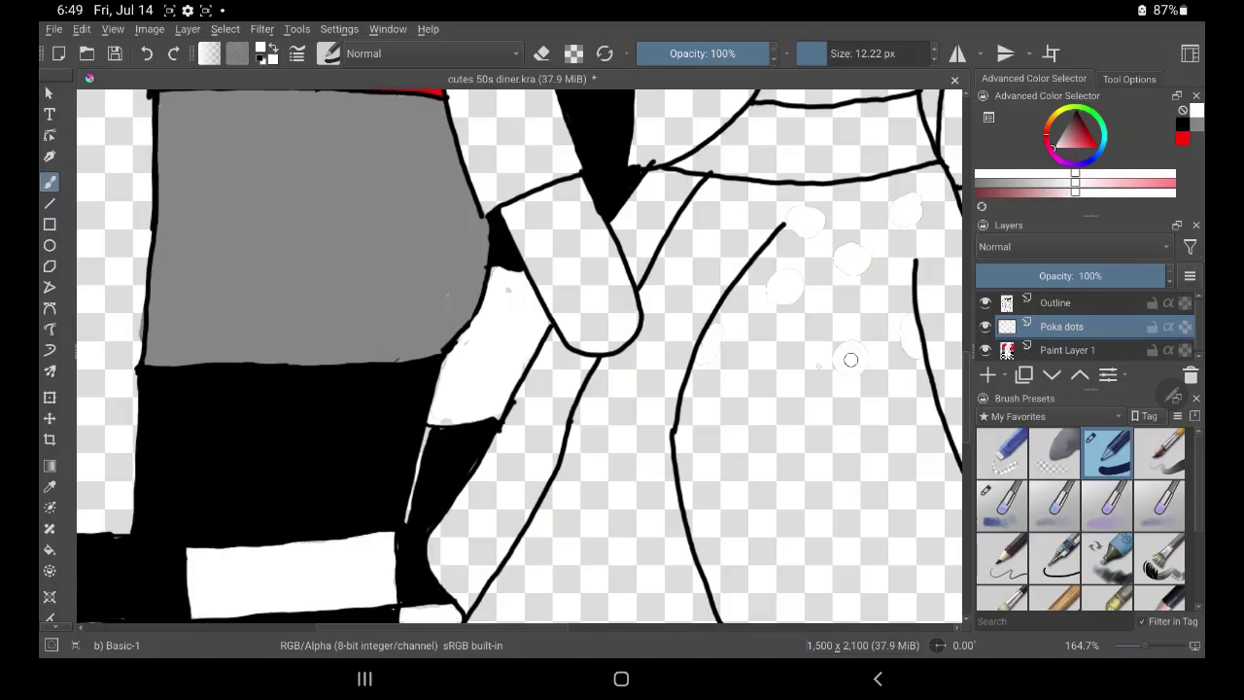
pyautogui.click(777, 399)
# Scatter white dots over the right skirt, including small dots near its edge and outline.
pyautogui.moveTo(719, 452); pyautogui.dragTo(711, 435)
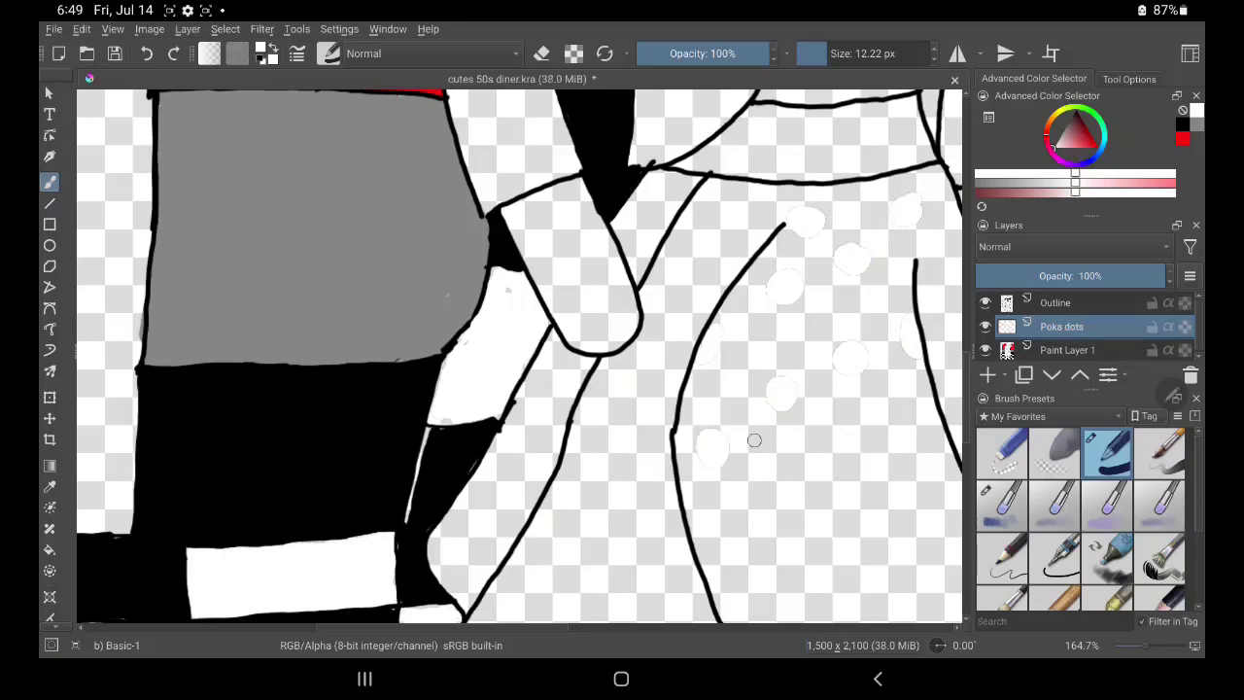
pyautogui.moveTo(831, 472); pyautogui.dragTo(842, 461)
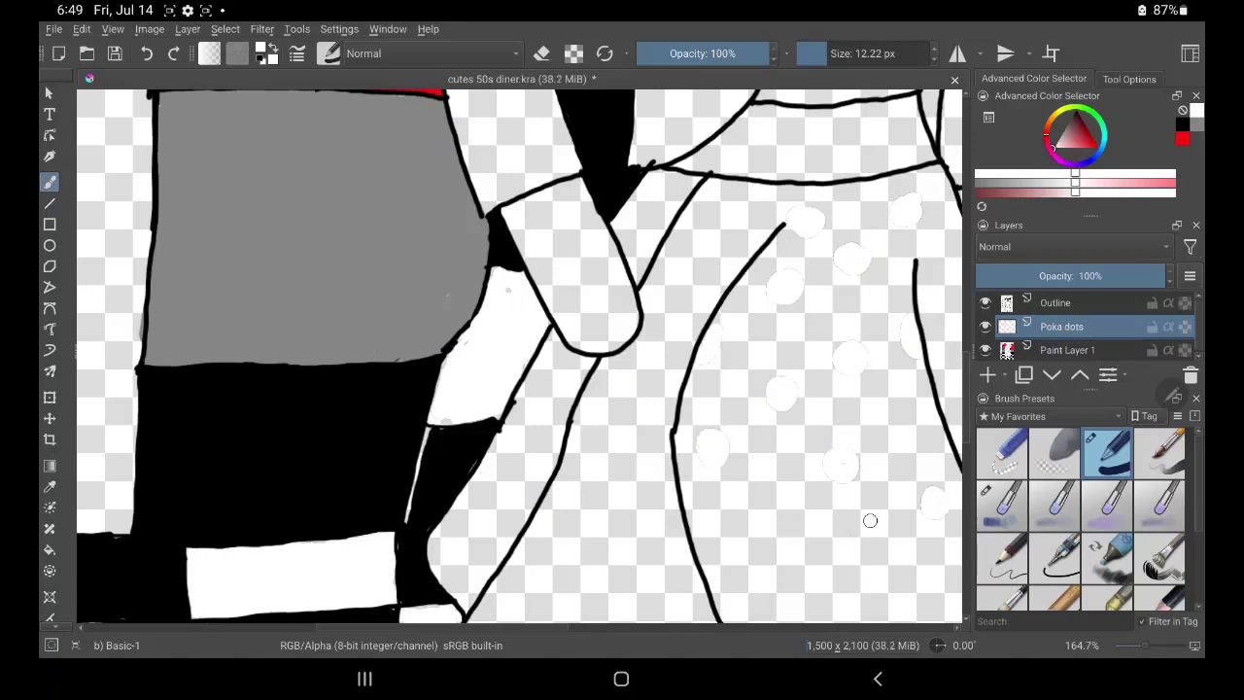
pyautogui.moveTo(852, 561); pyautogui.dragTo(857, 546)
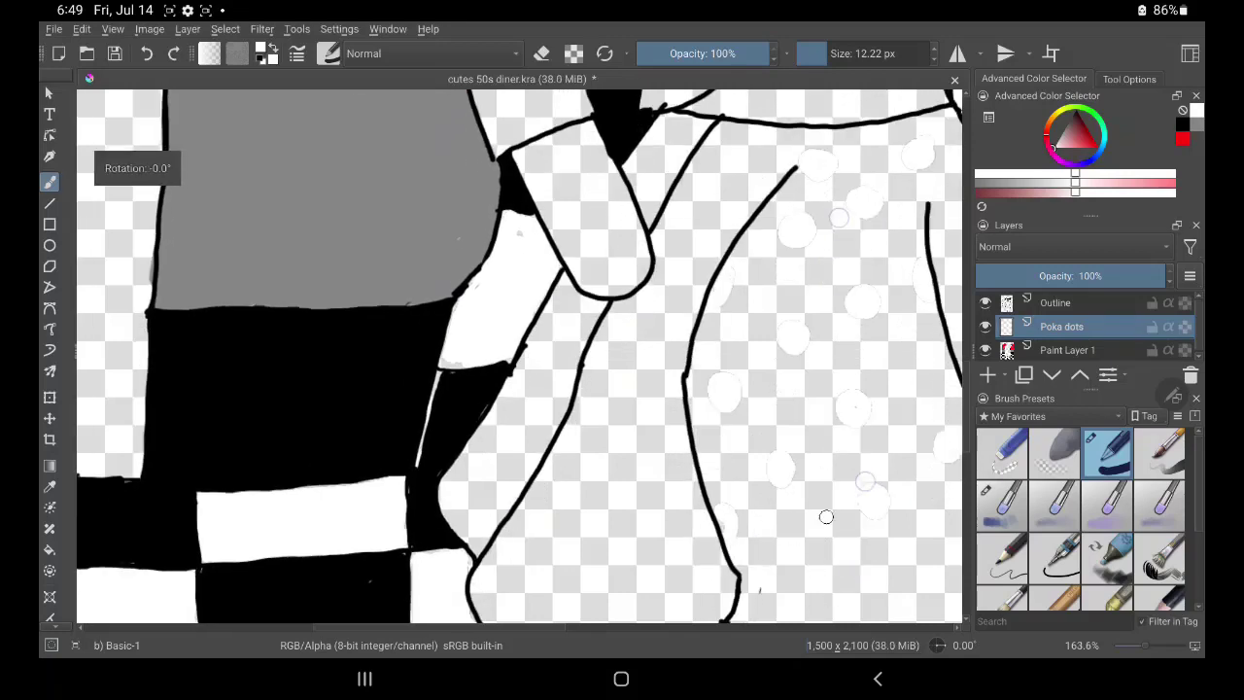
pyautogui.scroll(-3, 815, 573)
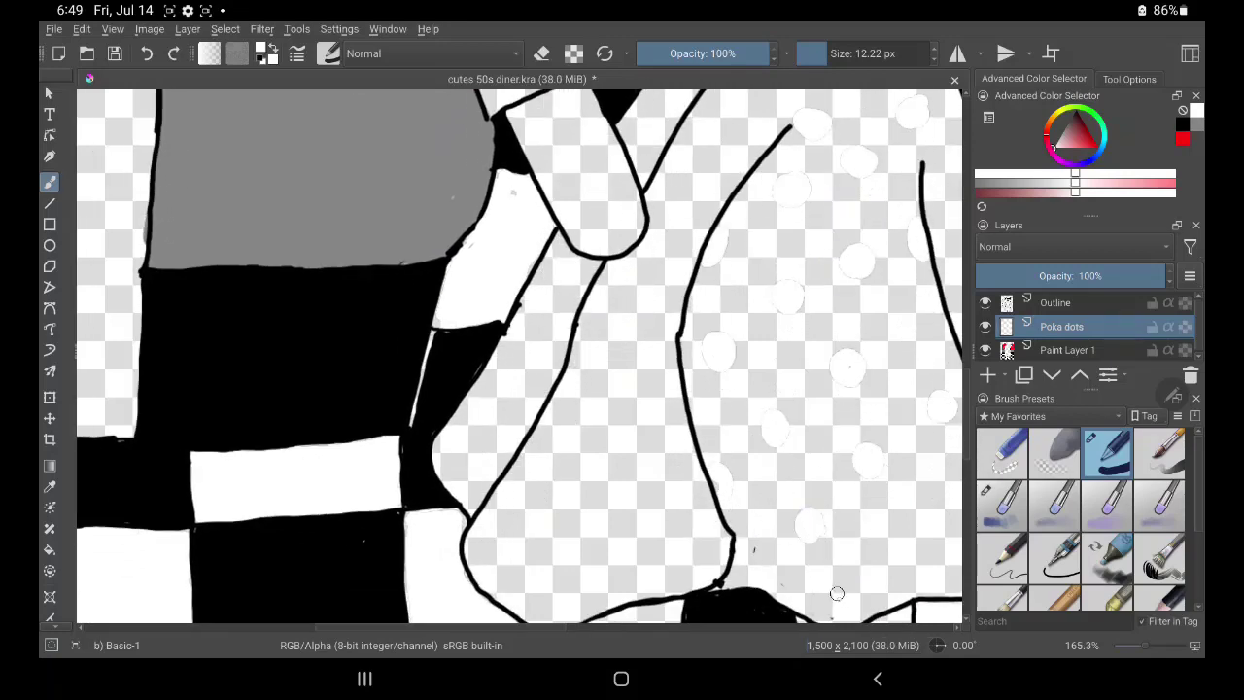
pyautogui.moveTo(917, 528); pyautogui.dragTo(908, 543)
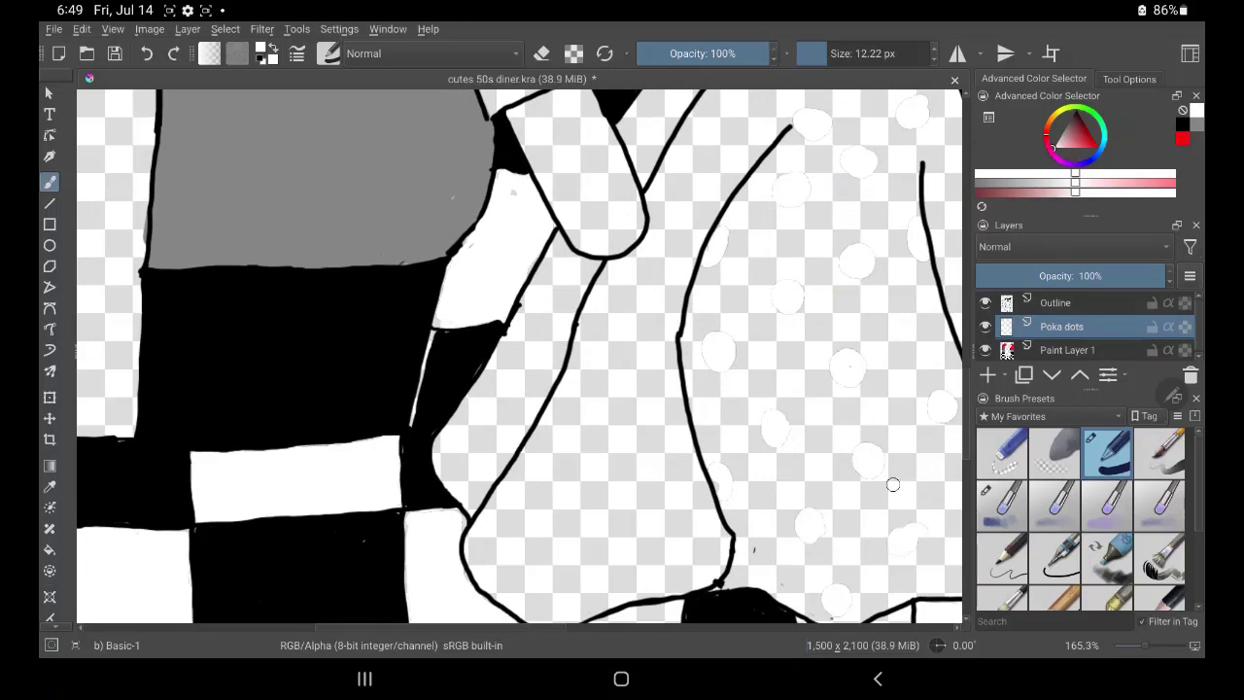
pyautogui.hscroll(3, 892, 484)
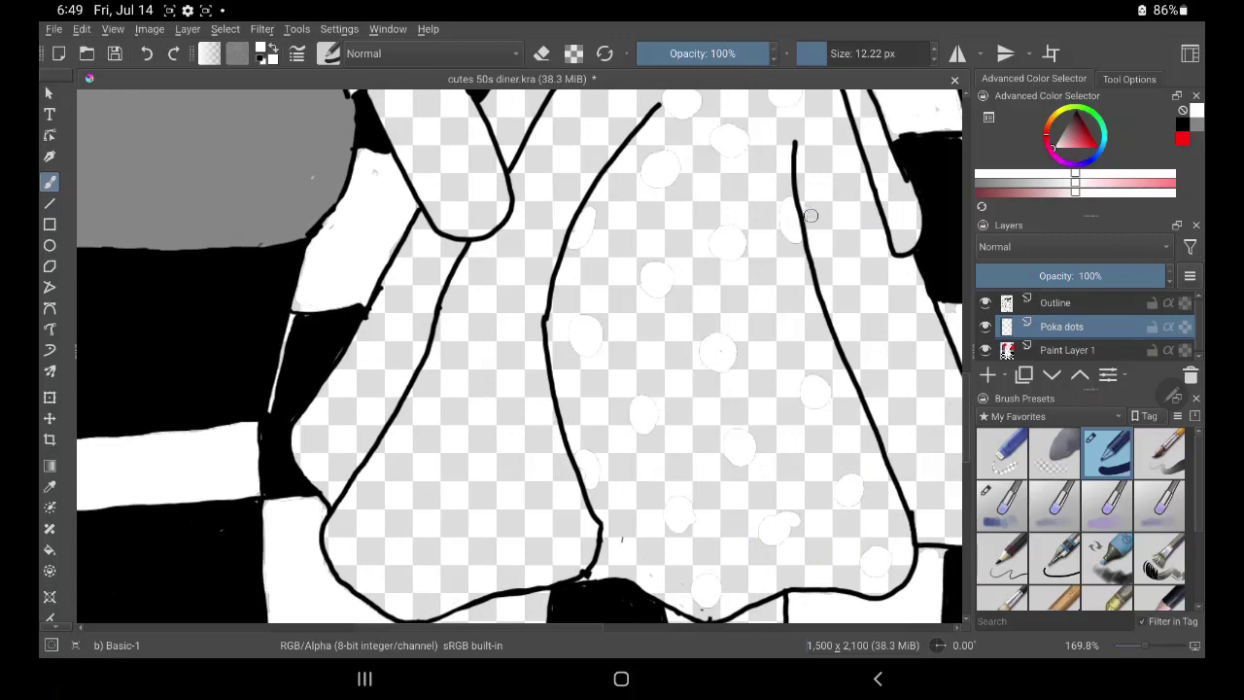
pyautogui.moveTo(804, 200); pyautogui.dragTo(807, 210)
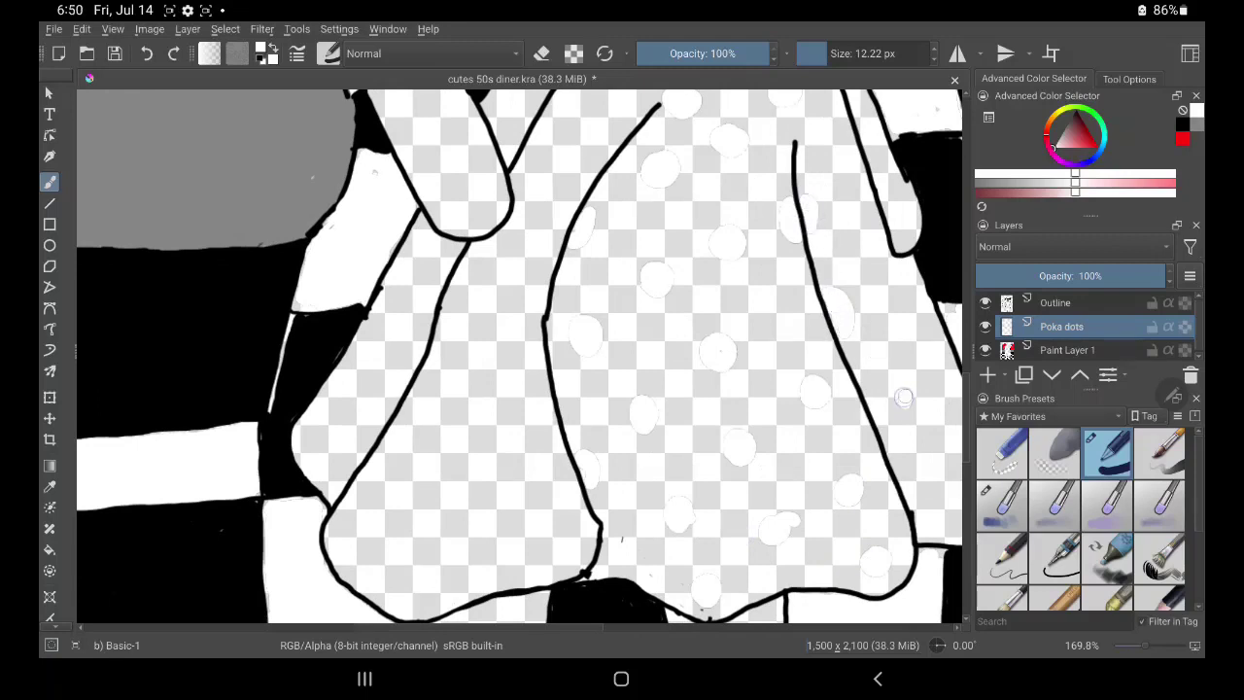
pyautogui.moveTo(908, 268); pyautogui.dragTo(910, 273)
pyautogui.moveTo(916, 404); pyautogui.dragTo(868, 431)
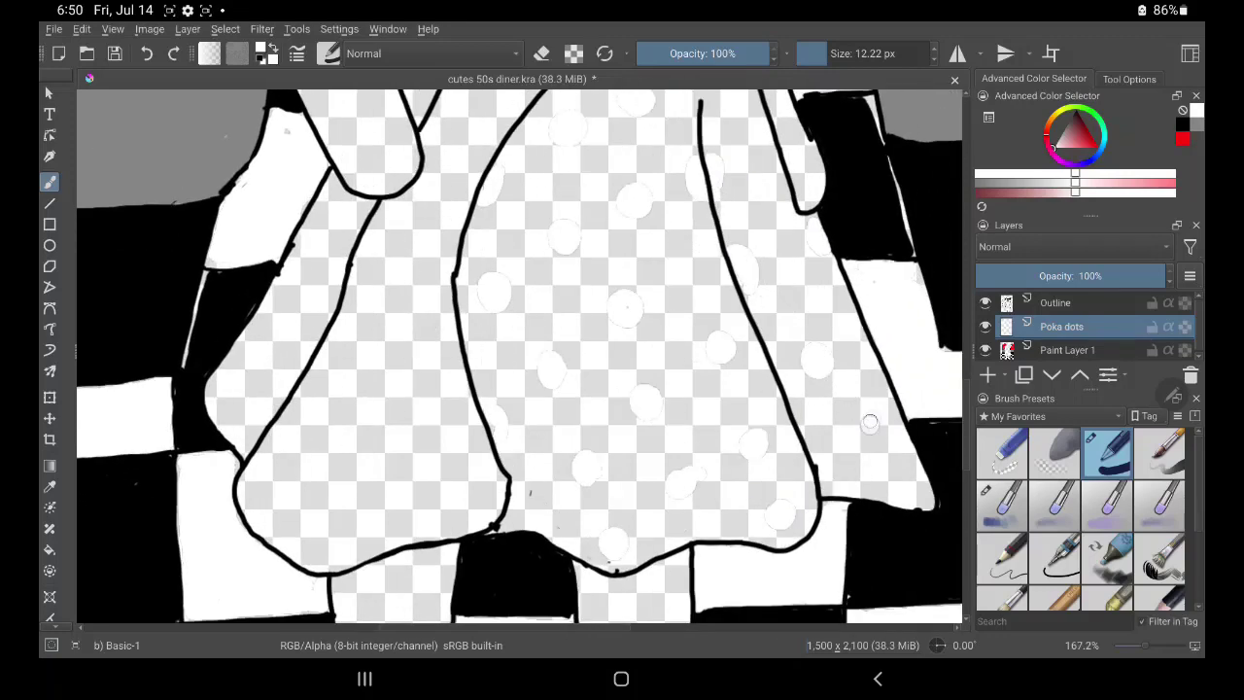
pyautogui.moveTo(818, 459); pyautogui.dragTo(818, 568)
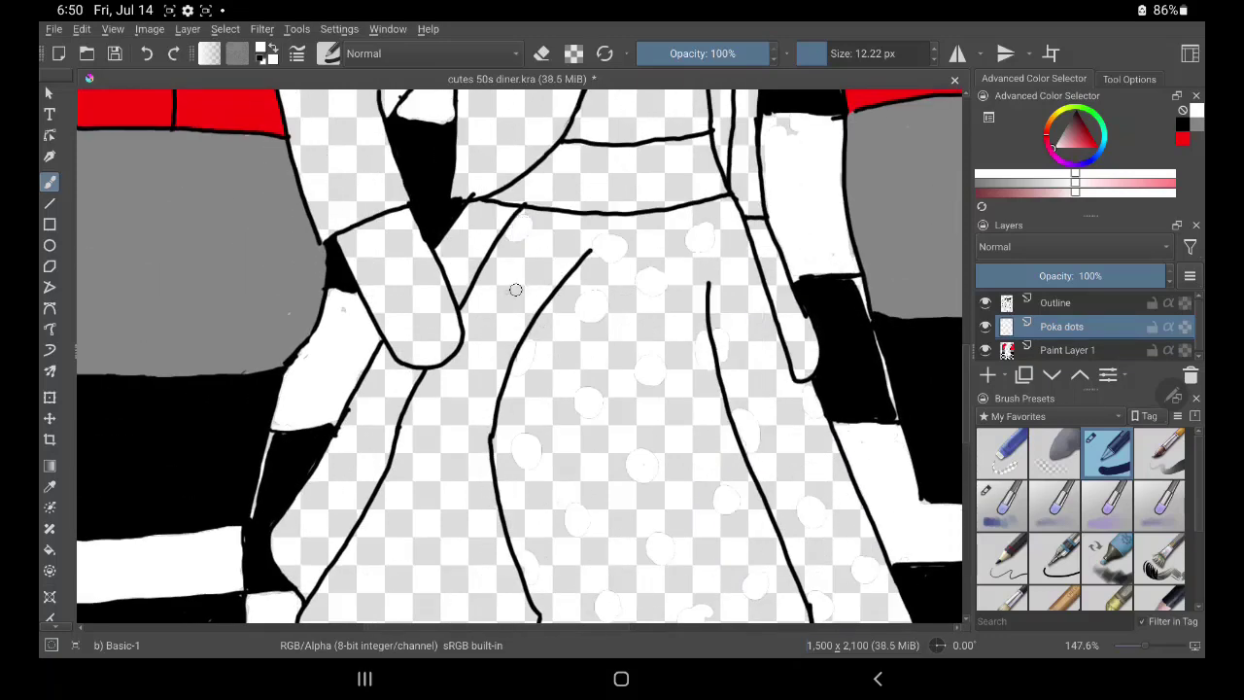
# Paint white dots on the dress's left side and left skirt panel down to the hem.
pyautogui.moveTo(497, 361); pyautogui.dragTo(496, 378)
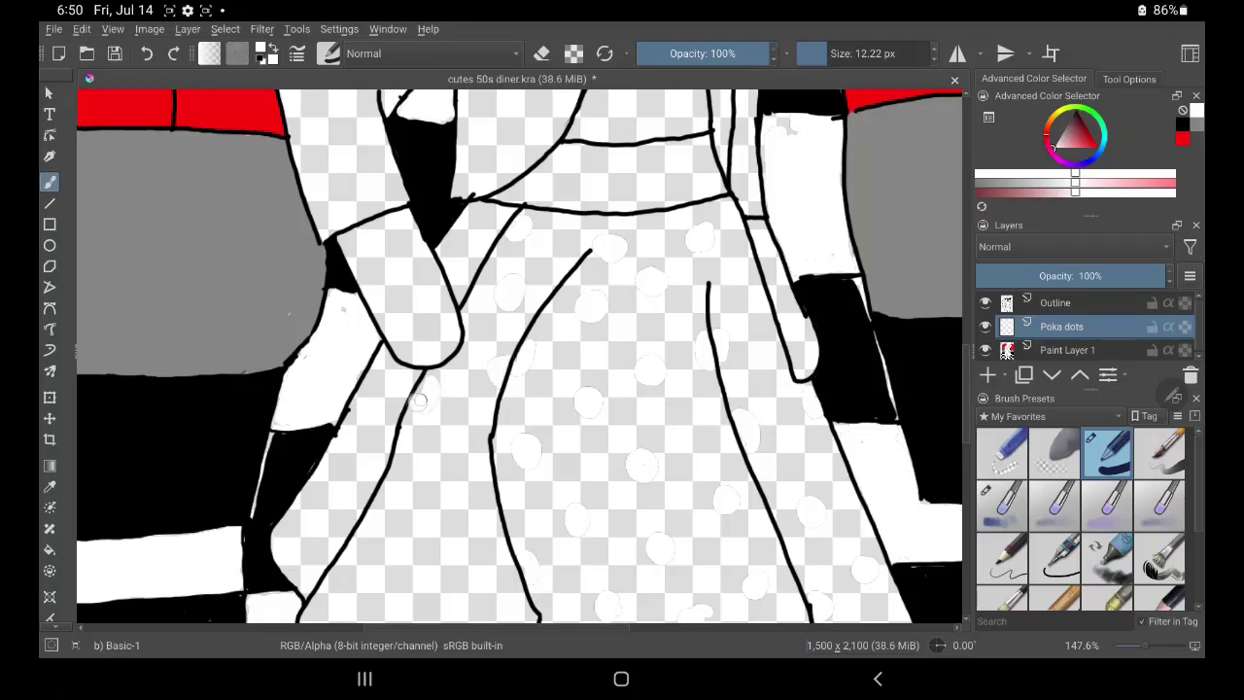
pyautogui.moveTo(447, 439); pyautogui.dragTo(441, 450)
pyautogui.moveTo(484, 535); pyautogui.dragTo(493, 544)
pyautogui.moveTo(394, 534); pyautogui.dragTo(413, 527)
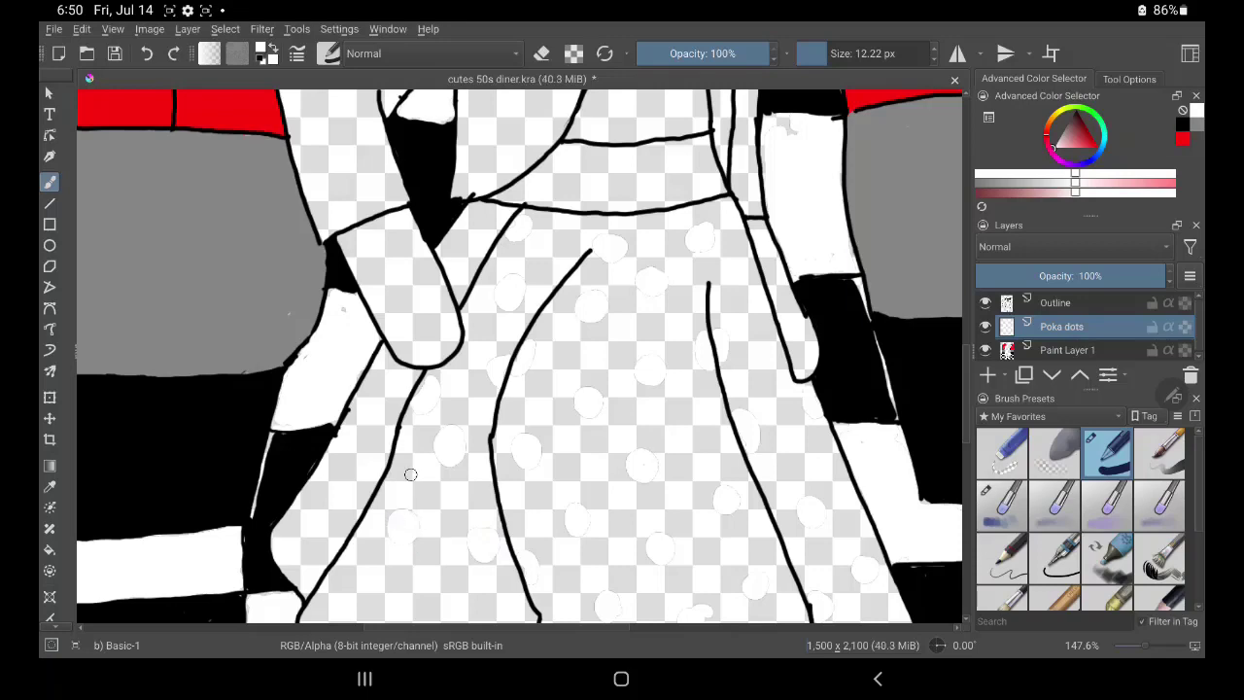
pyautogui.moveTo(411, 475); pyautogui.dragTo(527, 348)
pyautogui.click(556, 462)
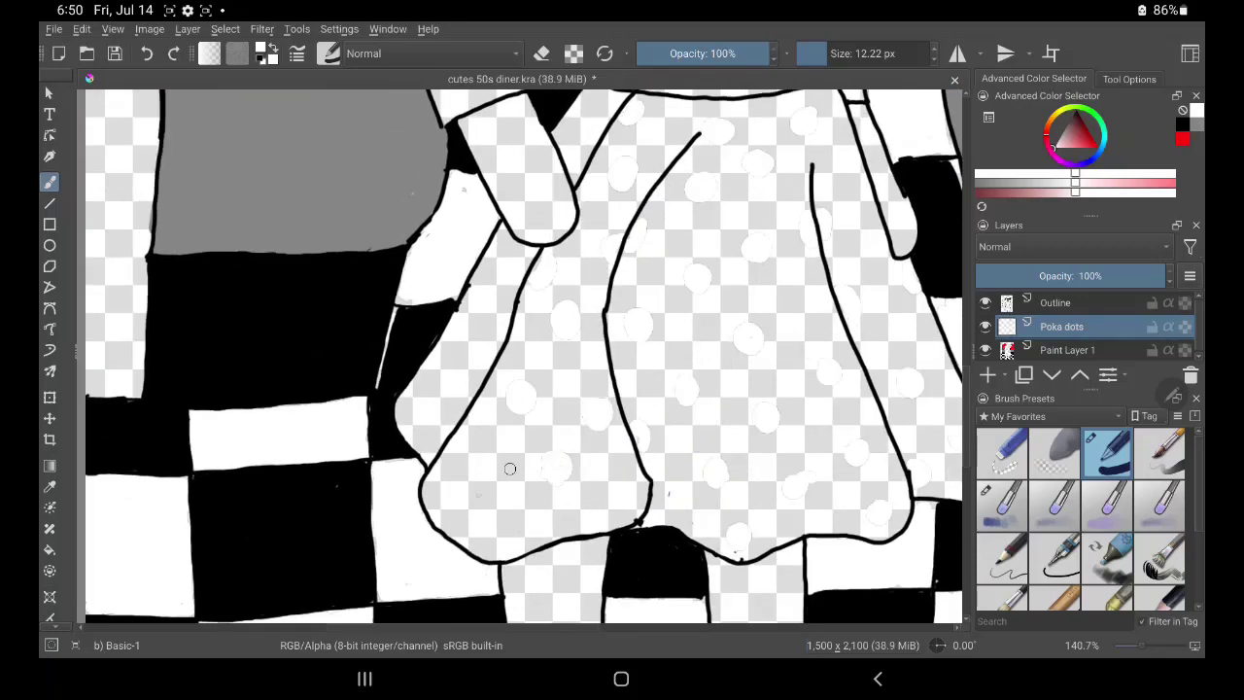
pyautogui.click(623, 510)
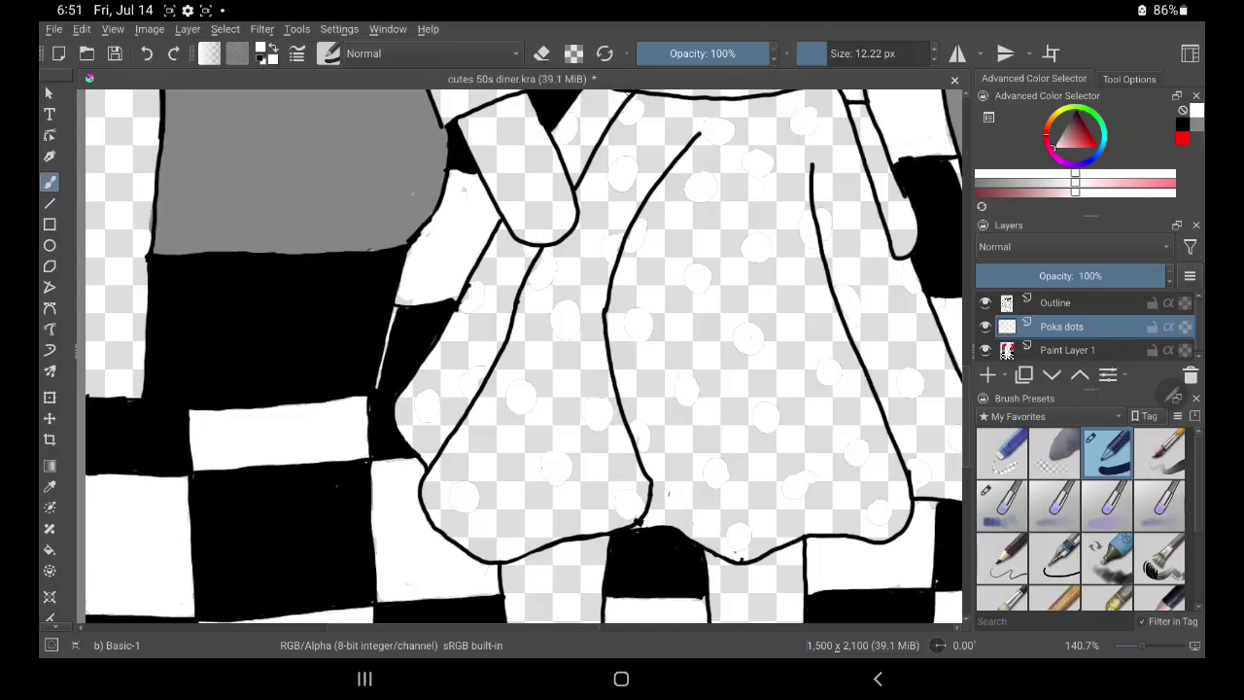
# Add a new layer above Poka dots and name it 'Skirt'.
pyautogui.click(988, 374)
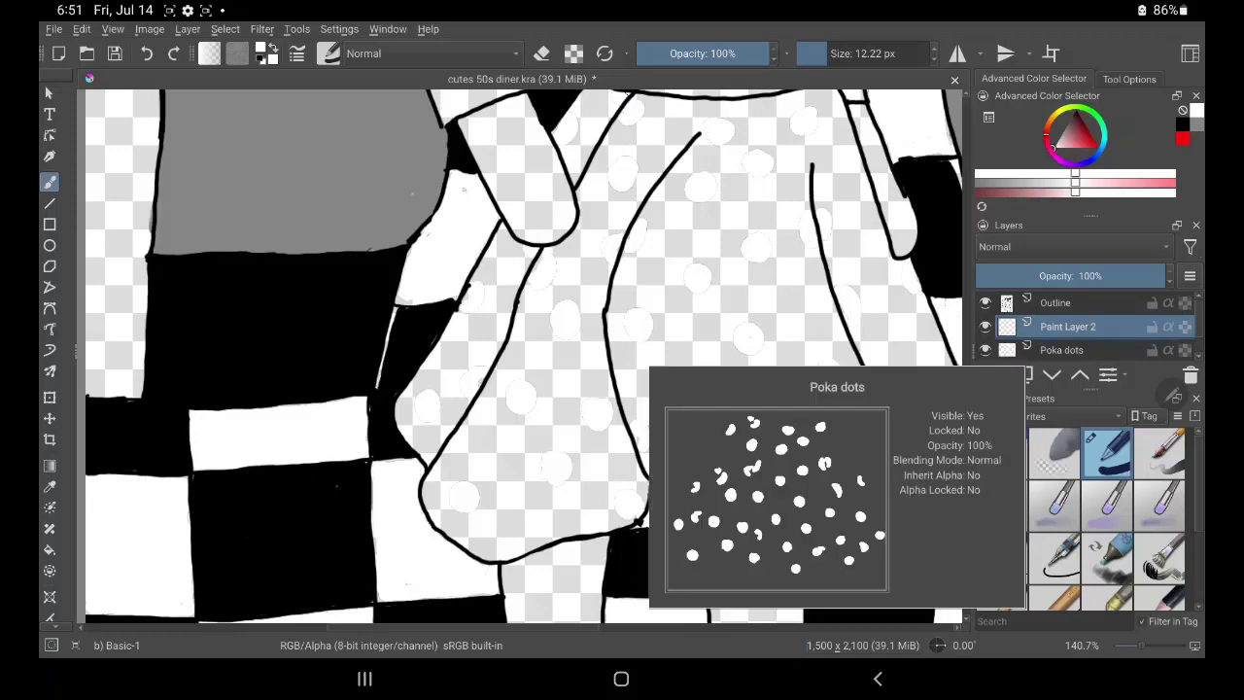
pyautogui.doubleClick(1100, 332)
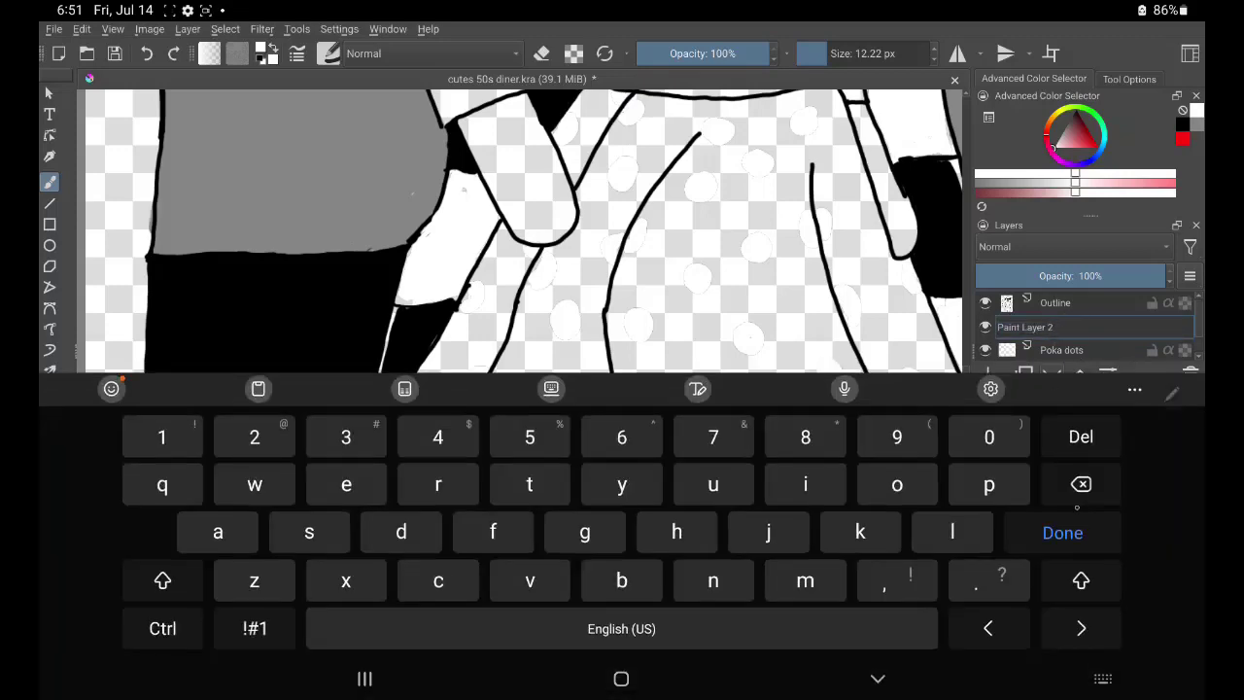
pyautogui.press('BackSpace')
pyautogui.press('BackSpace')
pyautogui.press('BackSpace')
pyautogui.press('BackSpace')
pyautogui.press('BackSpace')
pyautogui.press('BackSpace')
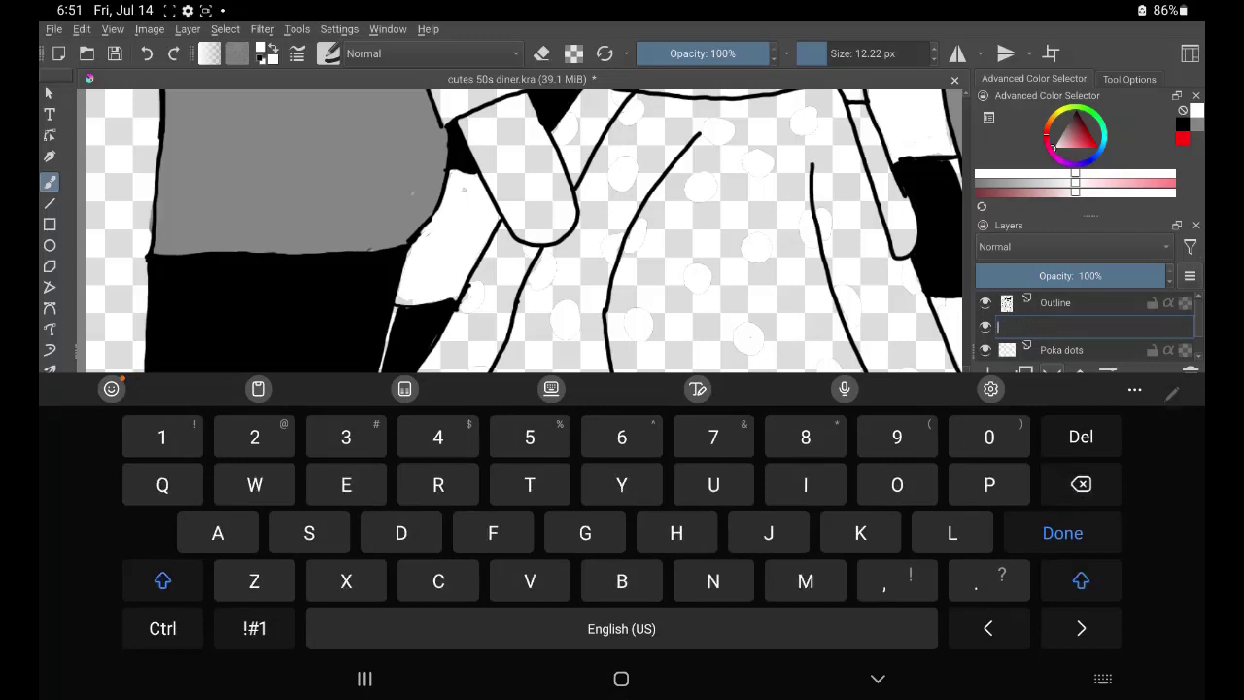
pyautogui.write('Skir')
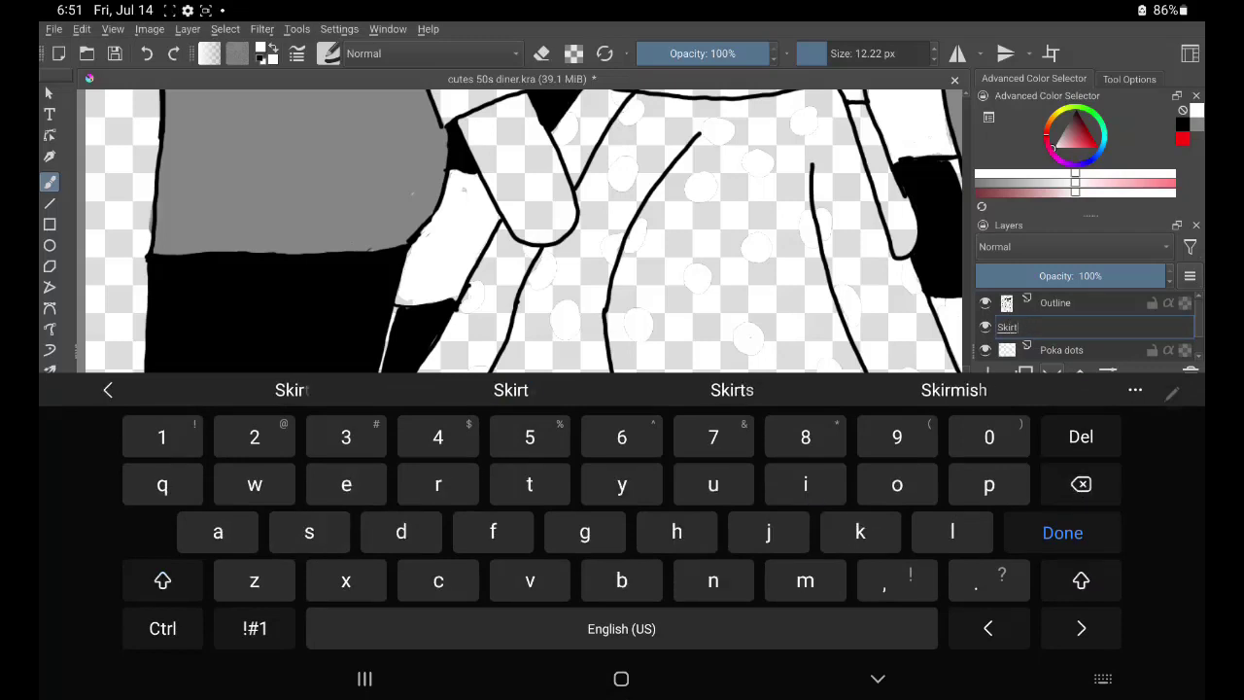
pyautogui.write('t')
pyautogui.press('Return')
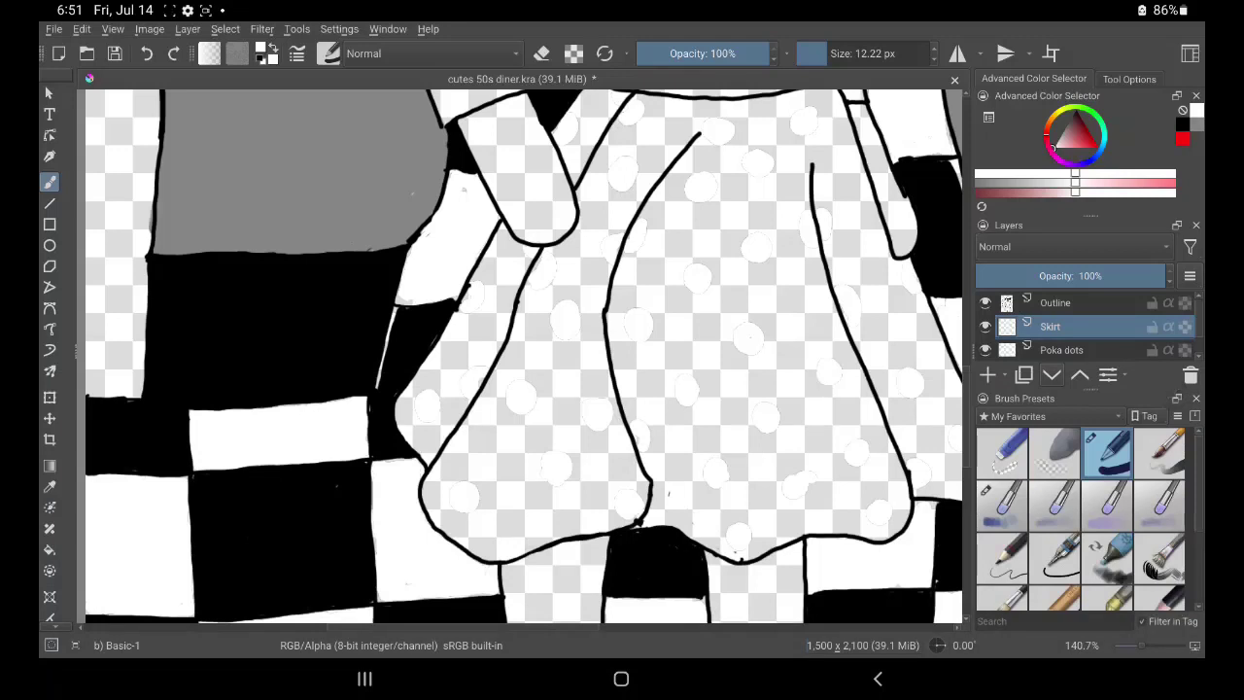
# Pick black as the paint colour and move the Skirt layer below Poka dots.
pyautogui.click(1181, 124)
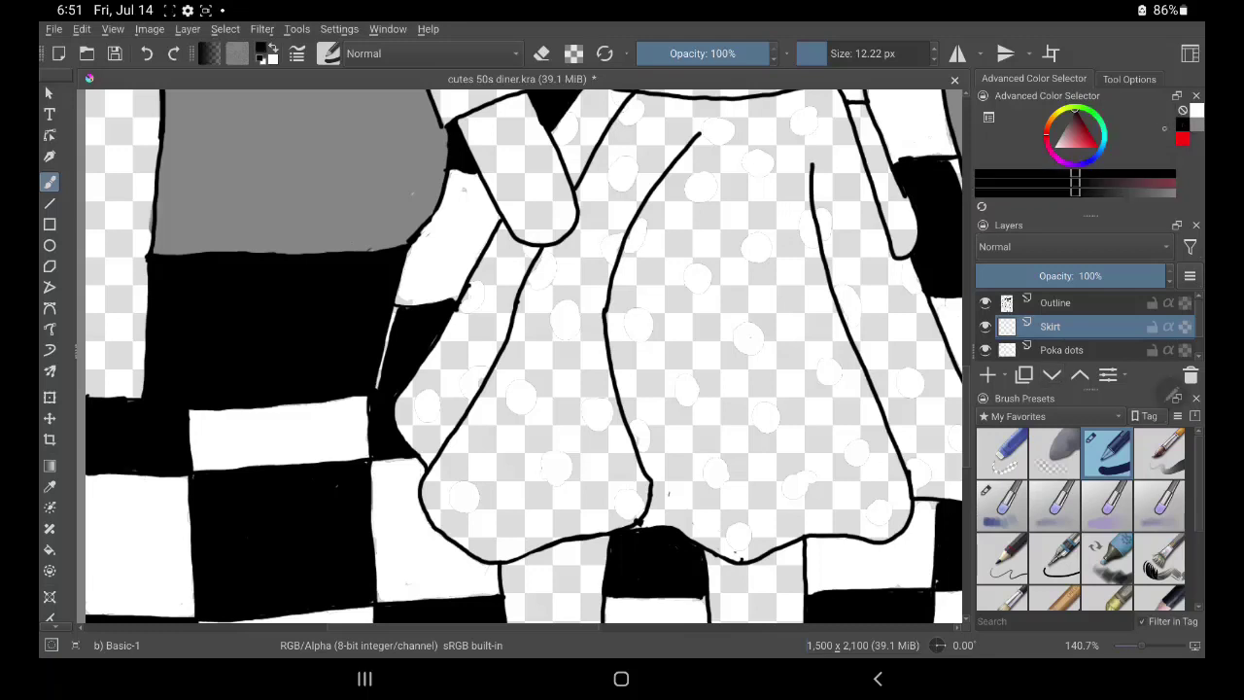
pyautogui.moveTo(679, 146); pyautogui.dragTo(601, 255)
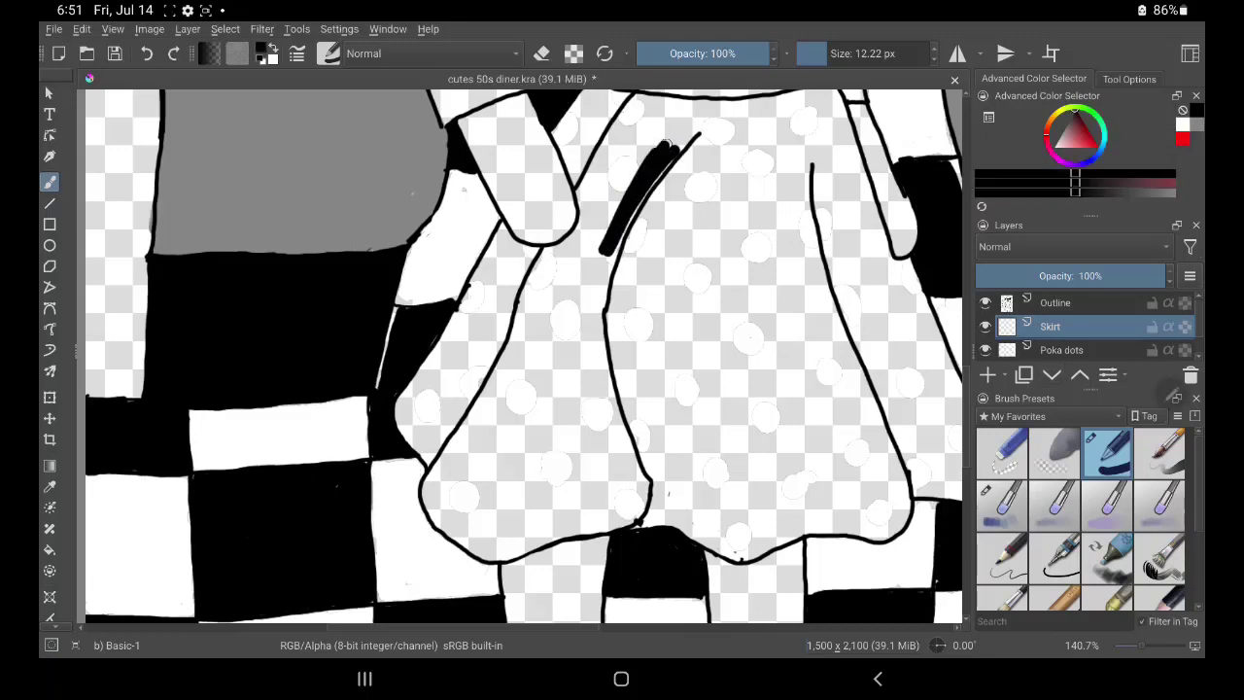
pyautogui.click(1052, 374)
# Brush black over the skirt's upper area, left panel and right edge.
pyautogui.moveTo(656, 150)
pyautogui.mouseDown()
pyautogui.moveTo(593, 255)
pyautogui.moveTo(613, 144)
pyautogui.moveTo(523, 321)
pyautogui.mouseUp()
pyautogui.moveTo(552, 260)
pyautogui.mouseDown()
pyautogui.moveTo(534, 340)
pyautogui.moveTo(500, 375)
pyautogui.moveTo(559, 350)
pyautogui.moveTo(594, 261)
pyautogui.moveTo(597, 408)
pyautogui.moveTo(632, 486)
pyautogui.moveTo(583, 471)
pyautogui.moveTo(597, 380)
pyautogui.moveTo(525, 428)
pyautogui.moveTo(491, 350)
pyautogui.moveTo(457, 399)
pyautogui.moveTo(438, 321)
pyautogui.moveTo(451, 353)
pyautogui.moveTo(533, 258)
pyautogui.moveTo(507, 243)
pyautogui.moveTo(409, 428)
pyautogui.moveTo(414, 439)
pyautogui.moveTo(412, 418)
pyautogui.moveTo(444, 411)
pyautogui.moveTo(438, 431)
pyautogui.moveTo(426, 400)
pyautogui.moveTo(444, 439)
pyautogui.moveTo(434, 501)
pyautogui.moveTo(465, 537)
pyautogui.moveTo(426, 499)
pyautogui.moveTo(429, 486)
pyautogui.moveTo(472, 520)
pyautogui.moveTo(476, 441)
pyautogui.moveTo(593, 500)
pyautogui.moveTo(645, 494)
pyautogui.moveTo(645, 477)
pyautogui.moveTo(516, 473)
pyautogui.moveTo(597, 528)
pyautogui.moveTo(599, 516)
pyautogui.moveTo(490, 552)
pyautogui.mouseUp()
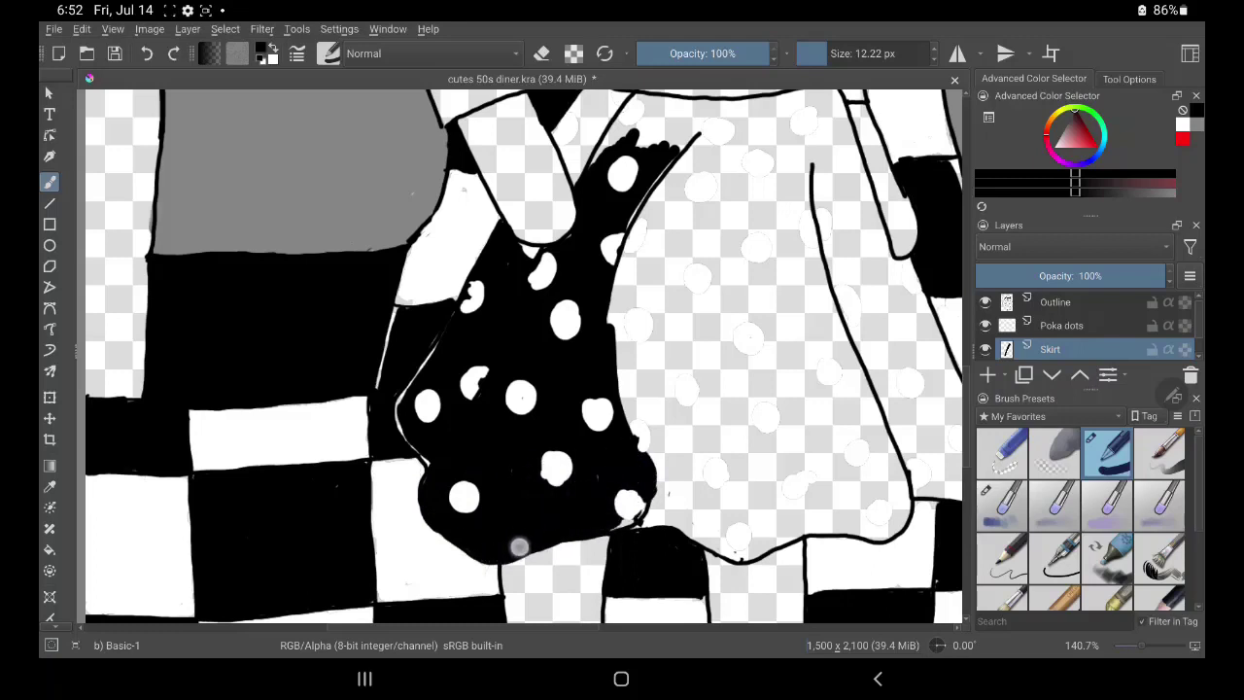
pyautogui.moveTo(613, 286)
pyautogui.mouseDown()
pyautogui.moveTo(688, 143)
pyautogui.moveTo(627, 370)
pyautogui.moveTo(633, 286)
pyautogui.moveTo(681, 214)
pyautogui.moveTo(699, 282)
pyautogui.moveTo(674, 159)
pyautogui.moveTo(632, 122)
pyautogui.moveTo(593, 136)
pyautogui.moveTo(572, 165)
pyautogui.moveTo(564, 129)
pyautogui.moveTo(617, 97)
pyautogui.moveTo(599, 115)
pyautogui.moveTo(671, 105)
pyautogui.moveTo(661, 146)
pyautogui.moveTo(690, 103)
pyautogui.moveTo(732, 109)
pyautogui.mouseUp()
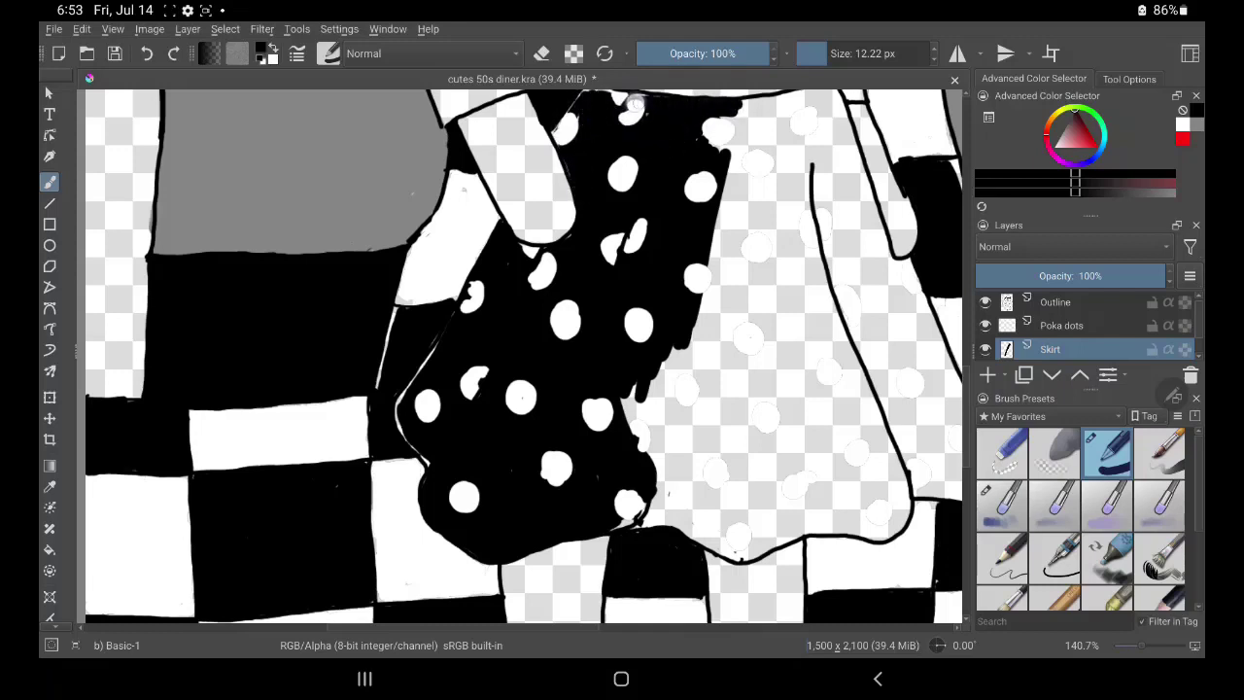
pyautogui.moveTo(707, 151)
pyautogui.mouseDown()
pyautogui.moveTo(745, 119)
pyautogui.moveTo(778, 239)
pyautogui.moveTo(802, 121)
pyautogui.mouseUp()
pyautogui.moveTo(803, 226)
pyautogui.mouseDown()
pyautogui.moveTo(880, 418)
pyautogui.moveTo(778, 237)
pyautogui.moveTo(836, 428)
pyautogui.moveTo(768, 253)
pyautogui.moveTo(729, 370)
pyautogui.moveTo(705, 258)
pyautogui.moveTo(748, 336)
pyautogui.moveTo(856, 457)
pyautogui.moveTo(889, 369)
pyautogui.moveTo(904, 383)
pyautogui.moveTo(858, 375)
pyautogui.moveTo(821, 399)
pyautogui.moveTo(770, 389)
pyautogui.moveTo(734, 476)
pyautogui.moveTo(685, 362)
pyautogui.moveTo(681, 472)
pyautogui.moveTo(628, 445)
pyautogui.moveTo(653, 456)
pyautogui.moveTo(627, 418)
pyautogui.moveTo(638, 435)
pyautogui.moveTo(688, 449)
pyautogui.moveTo(719, 435)
pyautogui.moveTo(716, 412)
pyautogui.moveTo(647, 412)
pyautogui.mouseUp()
# Cover the remaining white gaps at the skirt's lower-right hem, right edge and top in black.
pyautogui.scroll(-5, 653, 456)
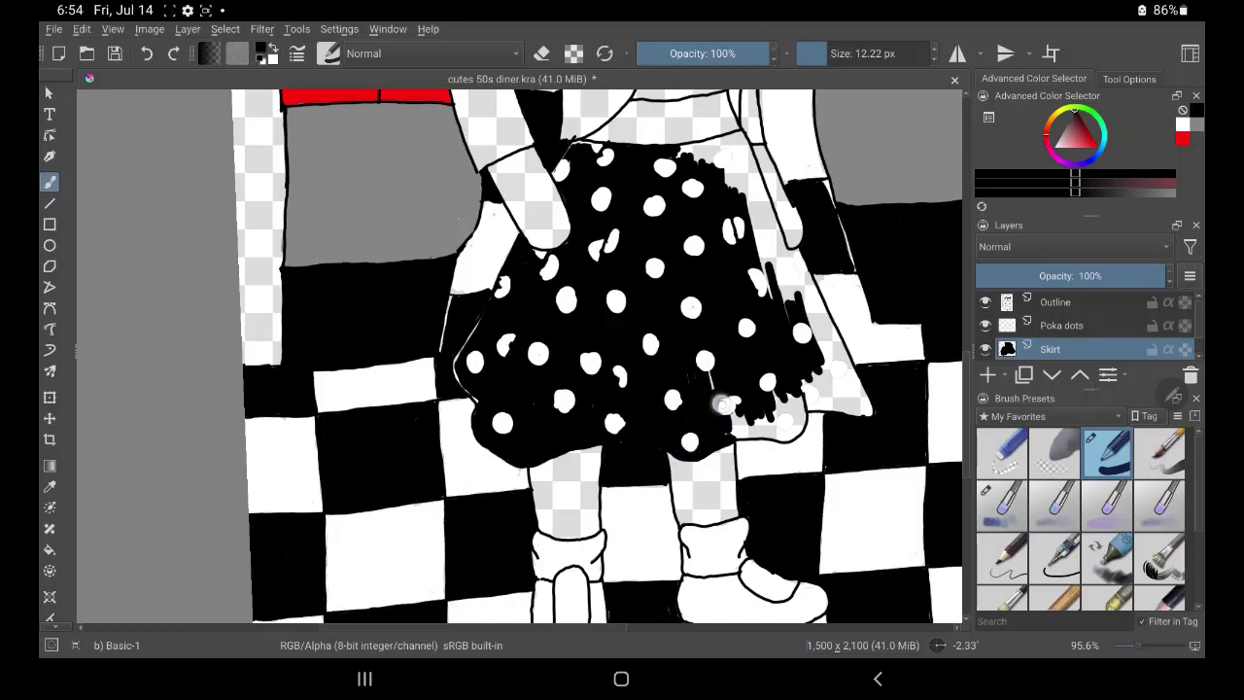
pyautogui.moveTo(778, 375)
pyautogui.mouseDown()
pyautogui.moveTo(802, 406)
pyautogui.moveTo(745, 440)
pyautogui.moveTo(797, 431)
pyautogui.mouseUp()
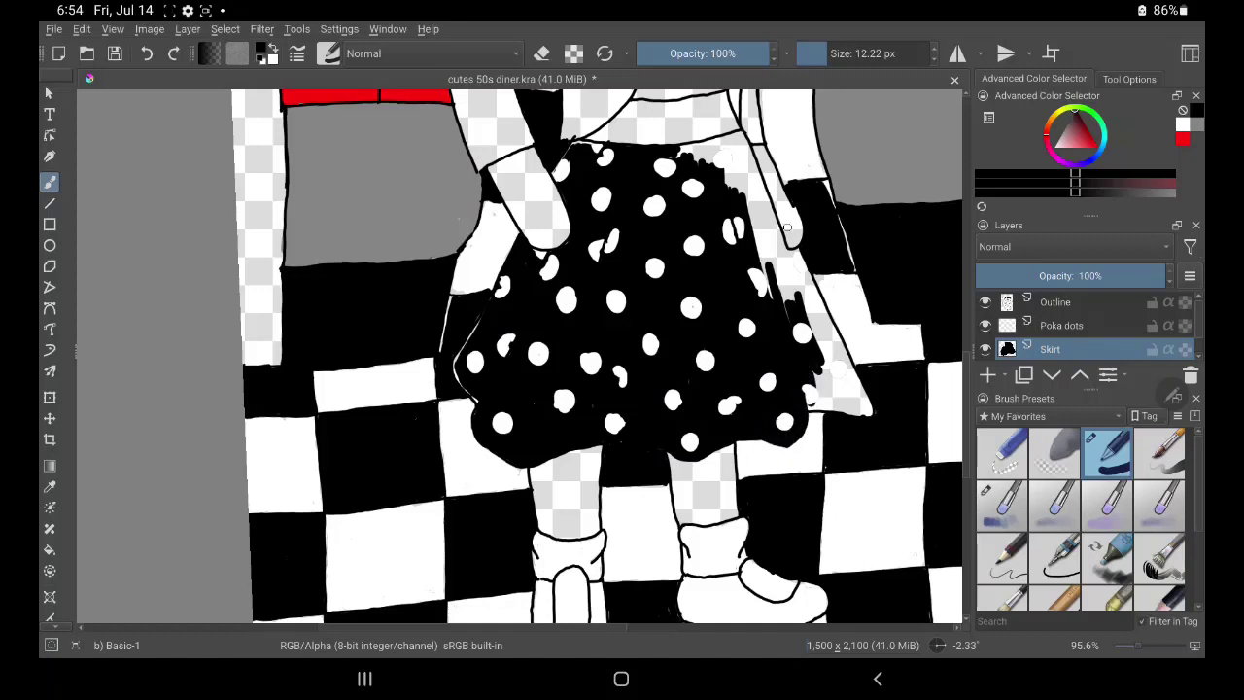
pyautogui.moveTo(830, 399)
pyautogui.mouseDown()
pyautogui.moveTo(809, 408)
pyautogui.moveTo(846, 404)
pyautogui.moveTo(824, 365)
pyautogui.moveTo(863, 405)
pyautogui.mouseUp()
pyautogui.moveTo(846, 386); pyautogui.dragTo(785, 255)
pyautogui.moveTo(821, 331)
pyautogui.mouseDown()
pyautogui.moveTo(789, 272)
pyautogui.moveTo(807, 321)
pyautogui.moveTo(821, 282)
pyautogui.moveTo(812, 292)
pyautogui.moveTo(785, 256)
pyautogui.moveTo(784, 291)
pyautogui.moveTo(761, 256)
pyautogui.moveTo(740, 161)
pyautogui.moveTo(782, 248)
pyautogui.mouseUp()
pyautogui.moveTo(744, 155); pyautogui.dragTo(792, 268)
pyautogui.moveTo(759, 185)
pyautogui.mouseDown()
pyautogui.moveTo(739, 146)
pyautogui.moveTo(681, 151)
pyautogui.moveTo(735, 139)
pyautogui.moveTo(753, 183)
pyautogui.mouseUp()
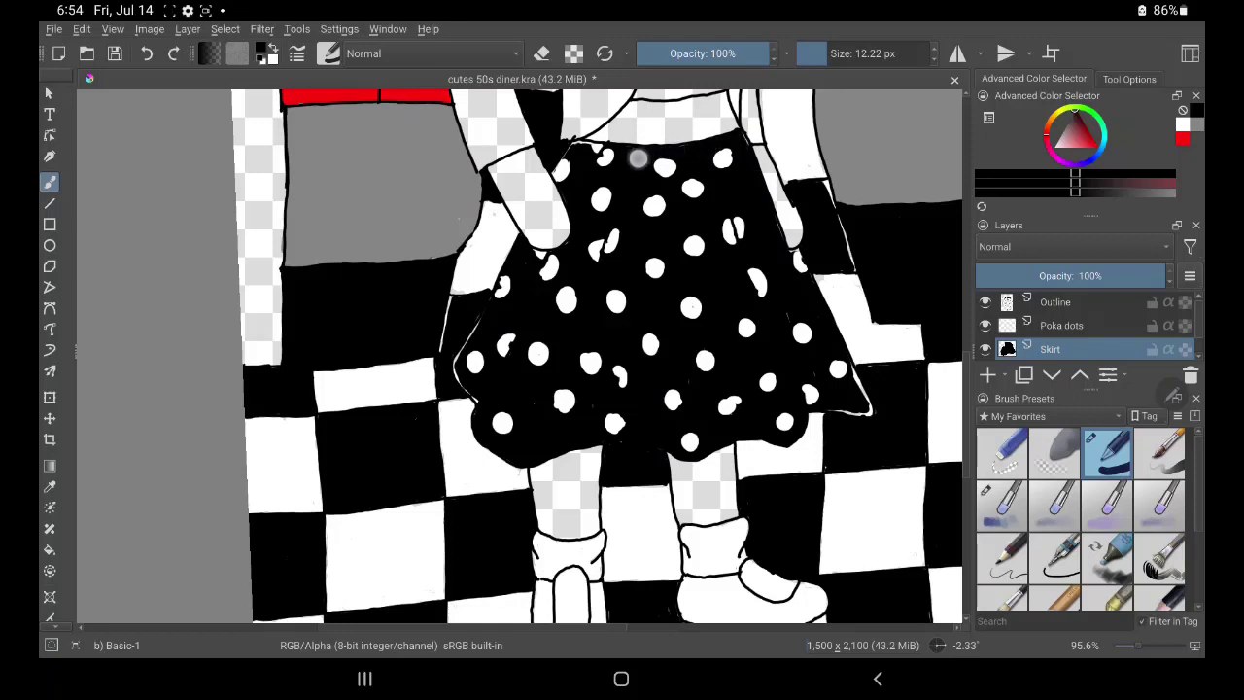
pyautogui.moveTo(584, 150)
pyautogui.mouseDown()
pyautogui.moveTo(571, 145)
pyautogui.moveTo(596, 146)
pyautogui.mouseUp()
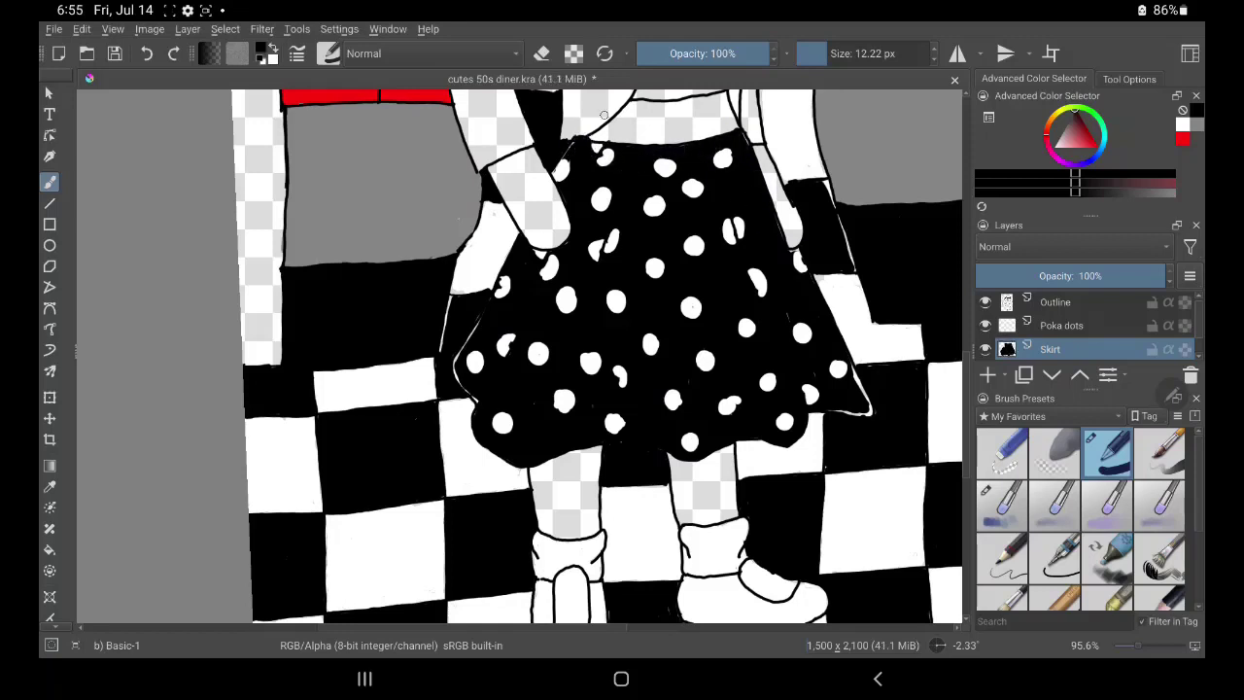
pyautogui.scroll(-3, 604, 115)
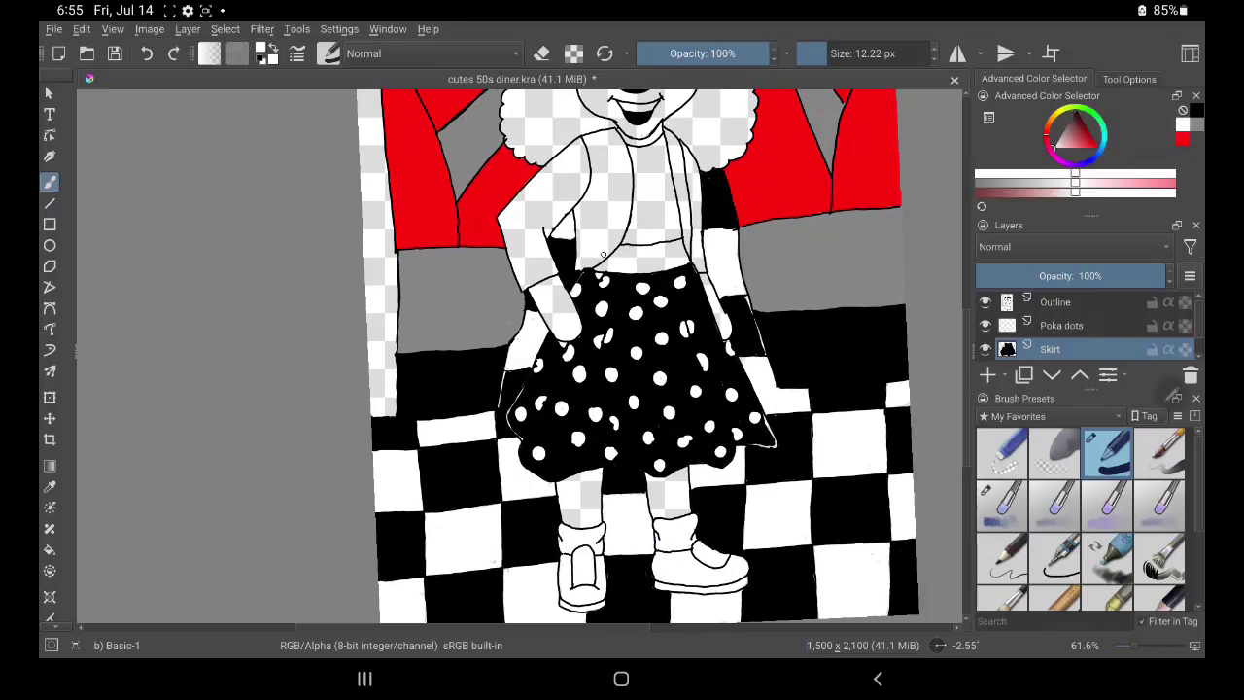
pyautogui.scroll(3, 604, 255)
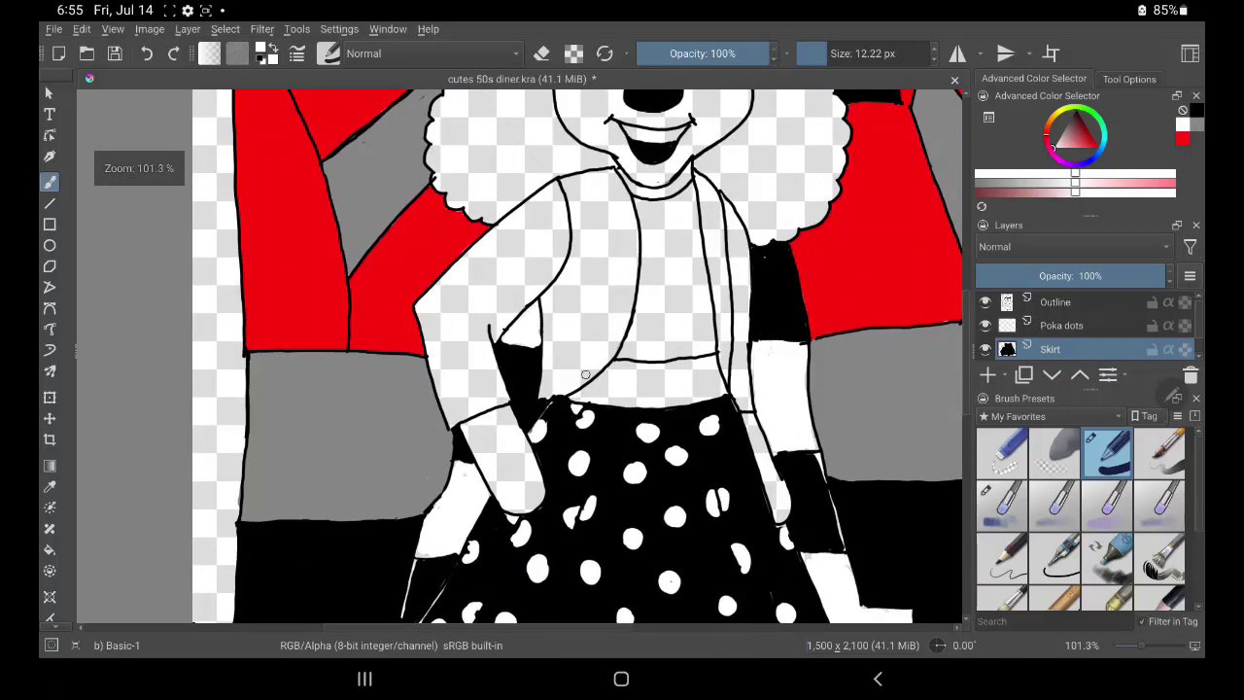
# Swap to white and paint over the grey specks on the poodle's arm.
pyautogui.moveTo(467, 293)
pyautogui.mouseDown()
pyautogui.moveTo(539, 200)
pyautogui.moveTo(544, 233)
pyautogui.moveTo(491, 326)
pyautogui.moveTo(549, 277)
pyautogui.moveTo(479, 307)
pyautogui.mouseUp()
pyautogui.press('x')
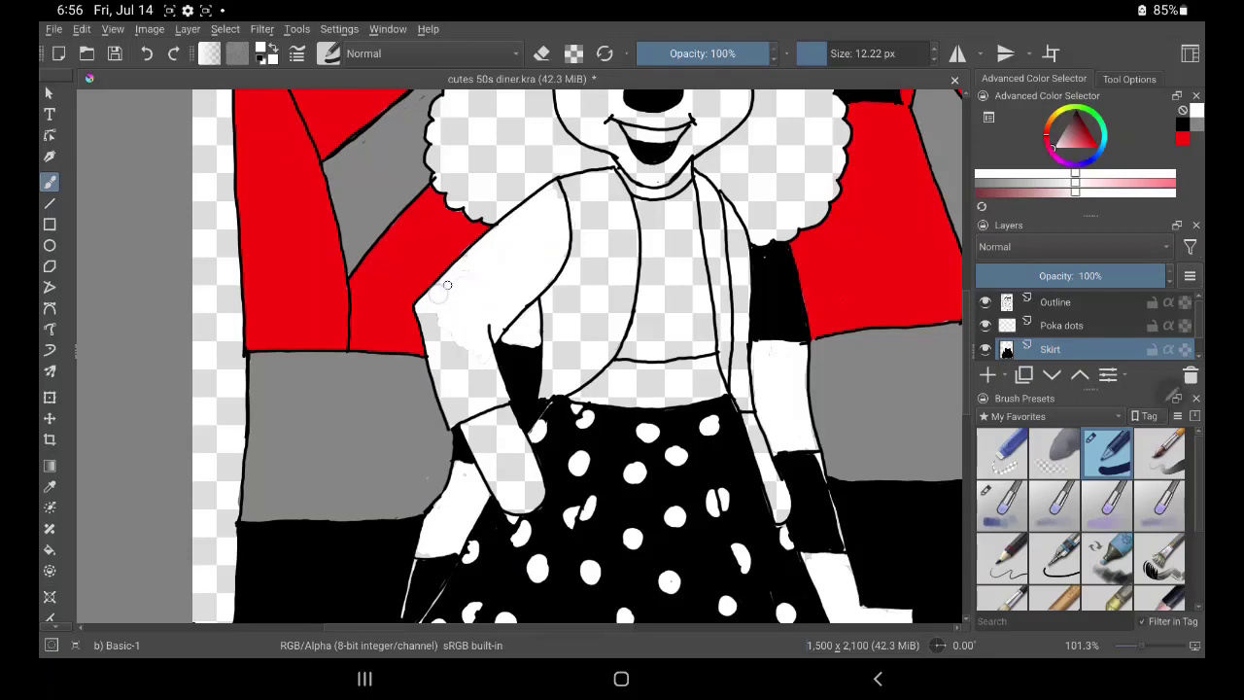
pyautogui.moveTo(430, 300); pyautogui.dragTo(440, 341)
pyautogui.moveTo(486, 397)
pyautogui.mouseDown()
pyautogui.moveTo(496, 389)
pyautogui.moveTo(472, 360)
pyautogui.moveTo(465, 405)
pyautogui.mouseUp()
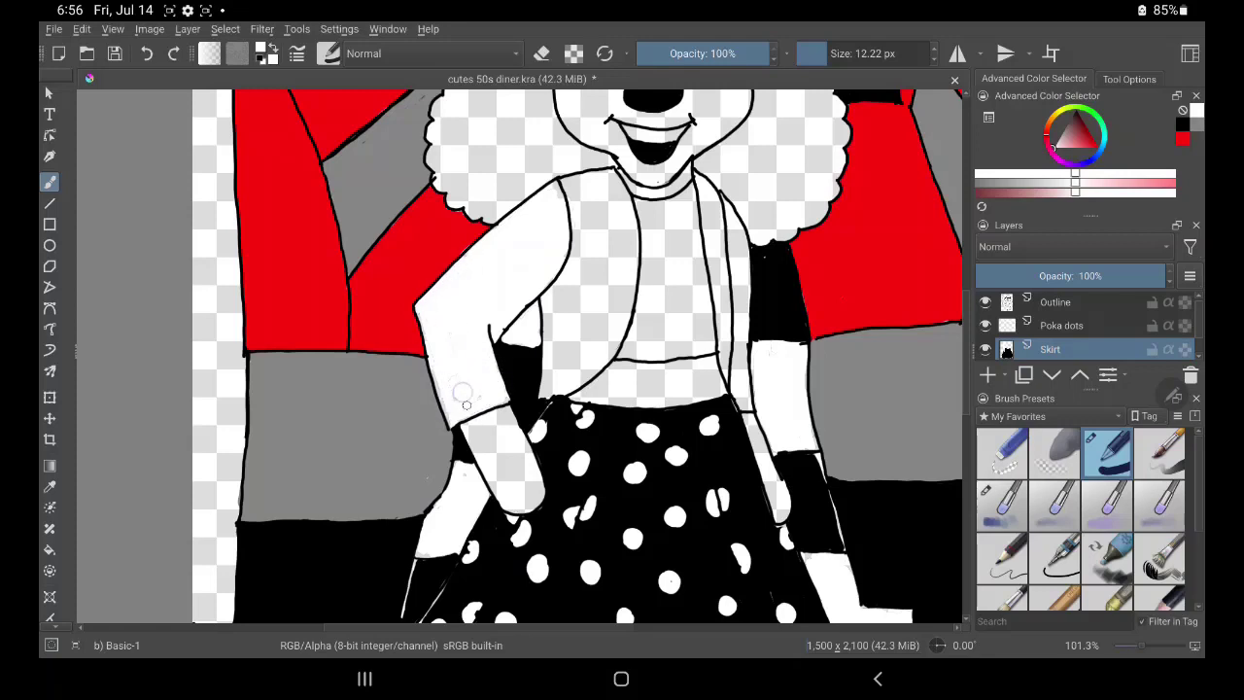
# Whiten the grey smudges on the vest and the strip beside the suspender.
pyautogui.moveTo(561, 282); pyautogui.dragTo(552, 331)
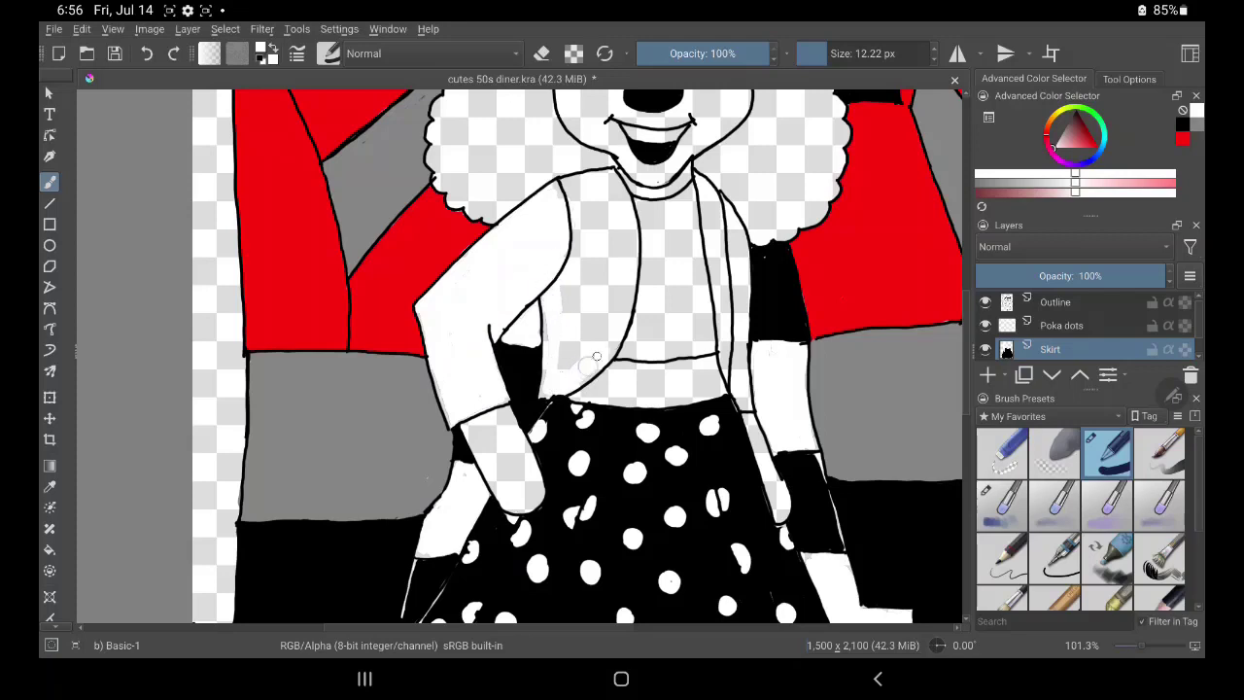
pyautogui.moveTo(627, 311)
pyautogui.mouseDown()
pyautogui.moveTo(630, 243)
pyautogui.moveTo(595, 335)
pyautogui.mouseUp()
pyautogui.moveTo(598, 248); pyautogui.dragTo(569, 370)
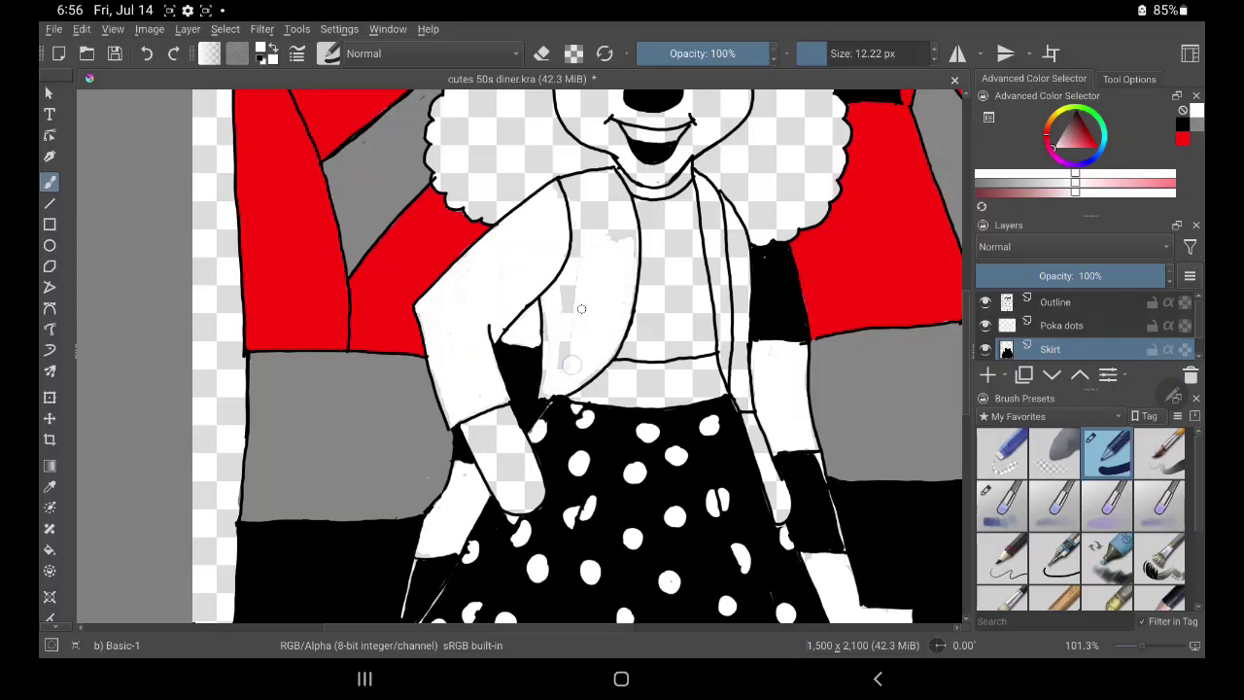
pyautogui.moveTo(569, 282); pyautogui.dragTo(559, 367)
pyautogui.moveTo(578, 267)
pyautogui.mouseDown()
pyautogui.moveTo(581, 206)
pyautogui.moveTo(615, 187)
pyautogui.mouseUp()
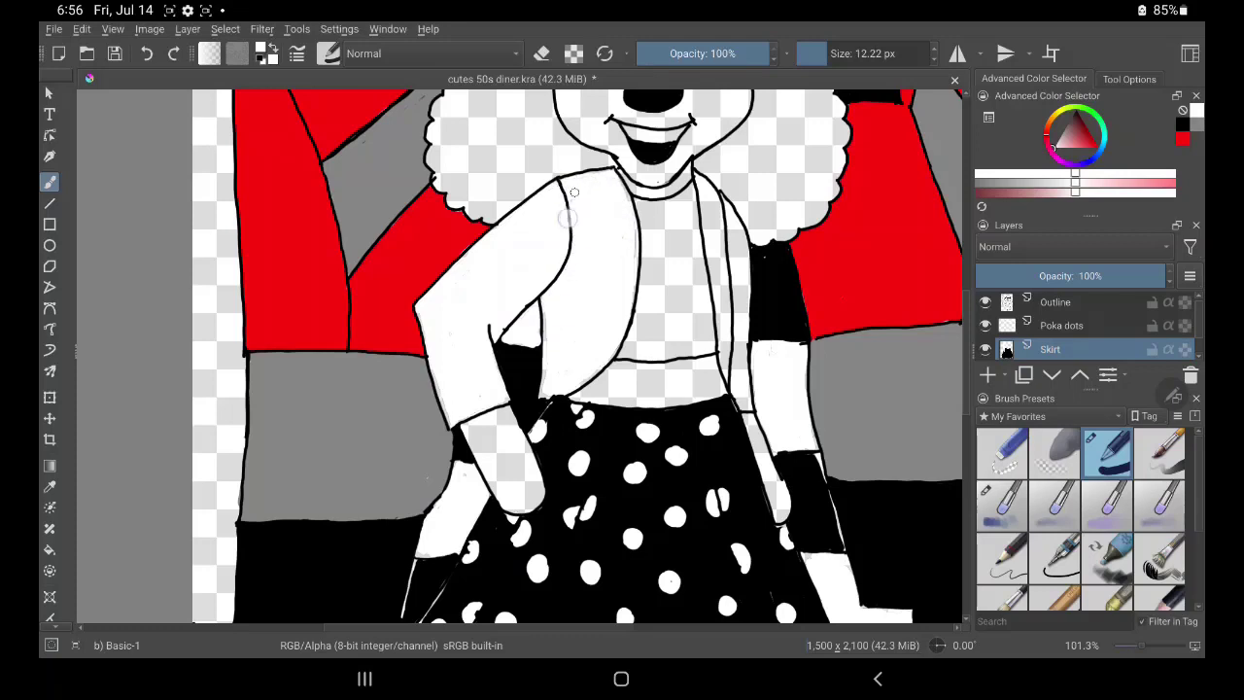
pyautogui.moveTo(731, 205)
pyautogui.mouseDown()
pyautogui.moveTo(716, 268)
pyautogui.moveTo(739, 375)
pyautogui.moveTo(741, 260)
pyautogui.mouseUp()
pyautogui.moveTo(728, 316)
pyautogui.mouseDown()
pyautogui.moveTo(731, 384)
pyautogui.moveTo(717, 206)
pyautogui.moveTo(739, 246)
pyautogui.moveTo(701, 173)
pyautogui.mouseUp()
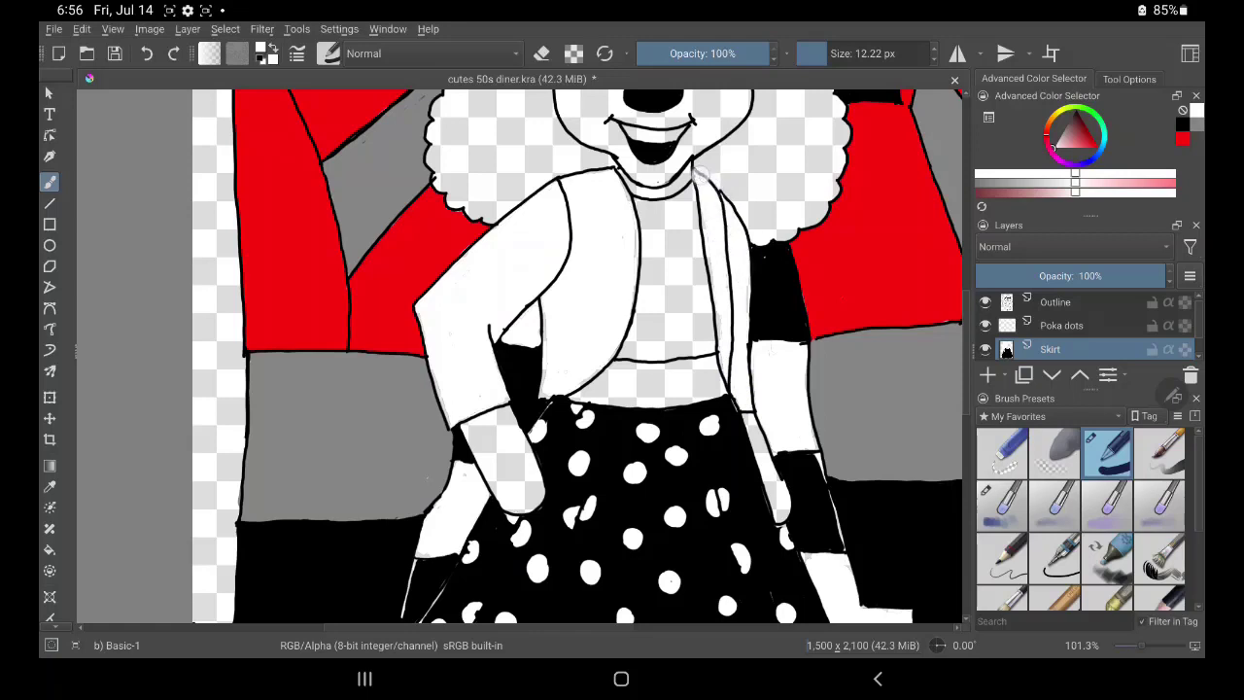
pyautogui.moveTo(742, 269)
pyautogui.mouseDown()
pyautogui.moveTo(729, 379)
pyautogui.moveTo(744, 346)
pyautogui.mouseUp()
# Select red and brush the shirt under the vest red up to the collar.
pyautogui.click(1182, 139)
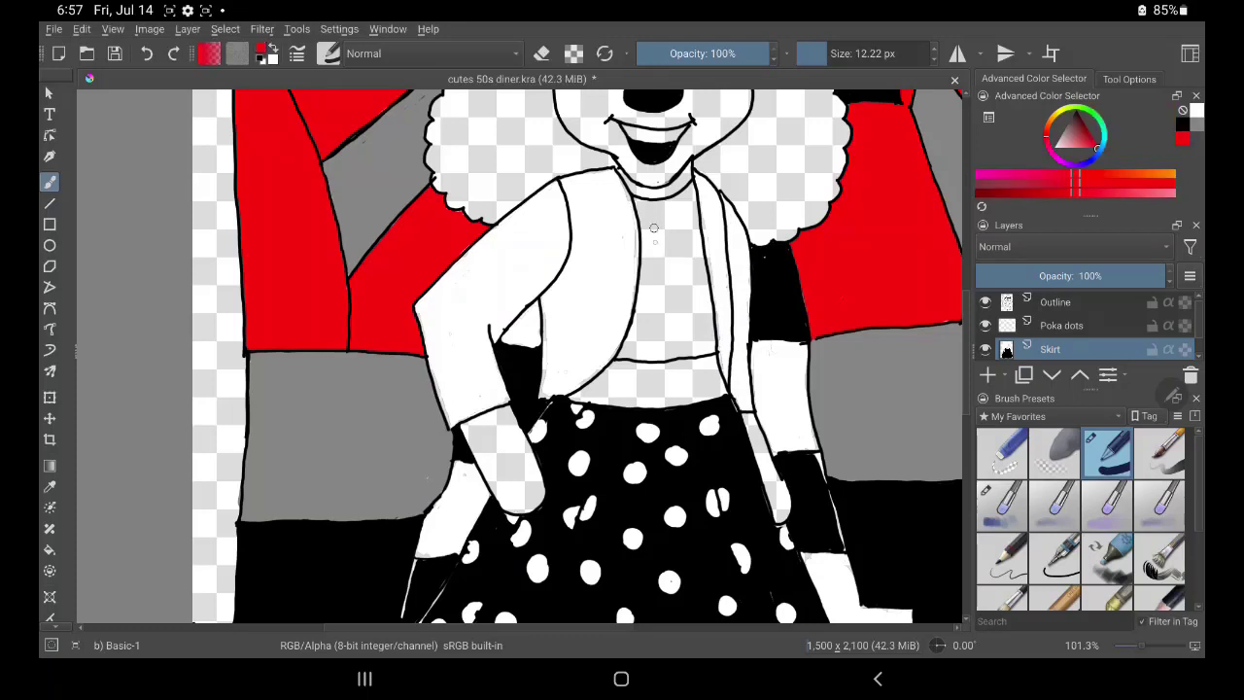
pyautogui.moveTo(651, 238)
pyautogui.mouseDown()
pyautogui.moveTo(646, 309)
pyautogui.moveTo(681, 243)
pyautogui.moveTo(692, 291)
pyautogui.moveTo(698, 243)
pyautogui.moveTo(707, 313)
pyautogui.moveTo(700, 342)
pyautogui.moveTo(682, 350)
pyautogui.moveTo(637, 340)
pyautogui.moveTo(641, 304)
pyautogui.moveTo(629, 340)
pyautogui.moveTo(646, 358)
pyautogui.moveTo(707, 338)
pyautogui.moveTo(683, 352)
pyautogui.mouseUp()
pyautogui.moveTo(682, 250)
pyautogui.mouseDown()
pyautogui.moveTo(692, 198)
pyautogui.moveTo(647, 222)
pyautogui.moveTo(649, 204)
pyautogui.moveTo(685, 201)
pyautogui.moveTo(639, 201)
pyautogui.moveTo(658, 200)
pyautogui.moveTo(671, 269)
pyautogui.mouseUp()
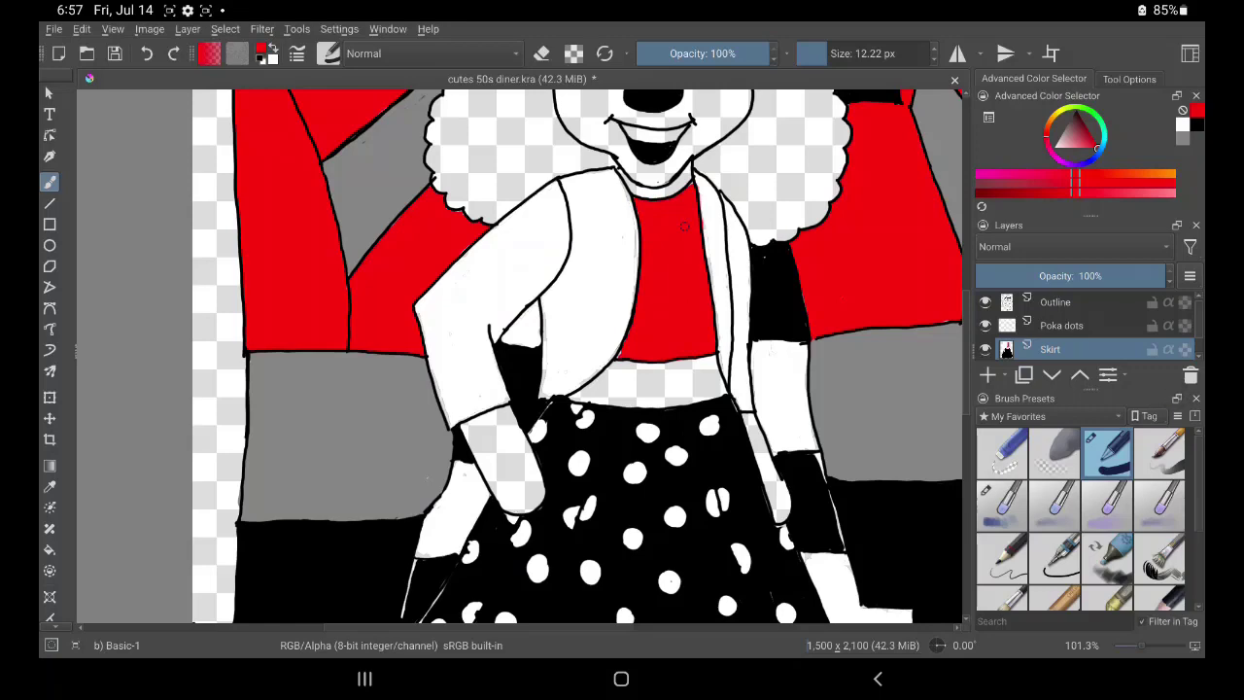
# Set the brush size to 3.04 px and paint the left lens frame of the glasses red.
pyautogui.scroll(-3, 736, 452)
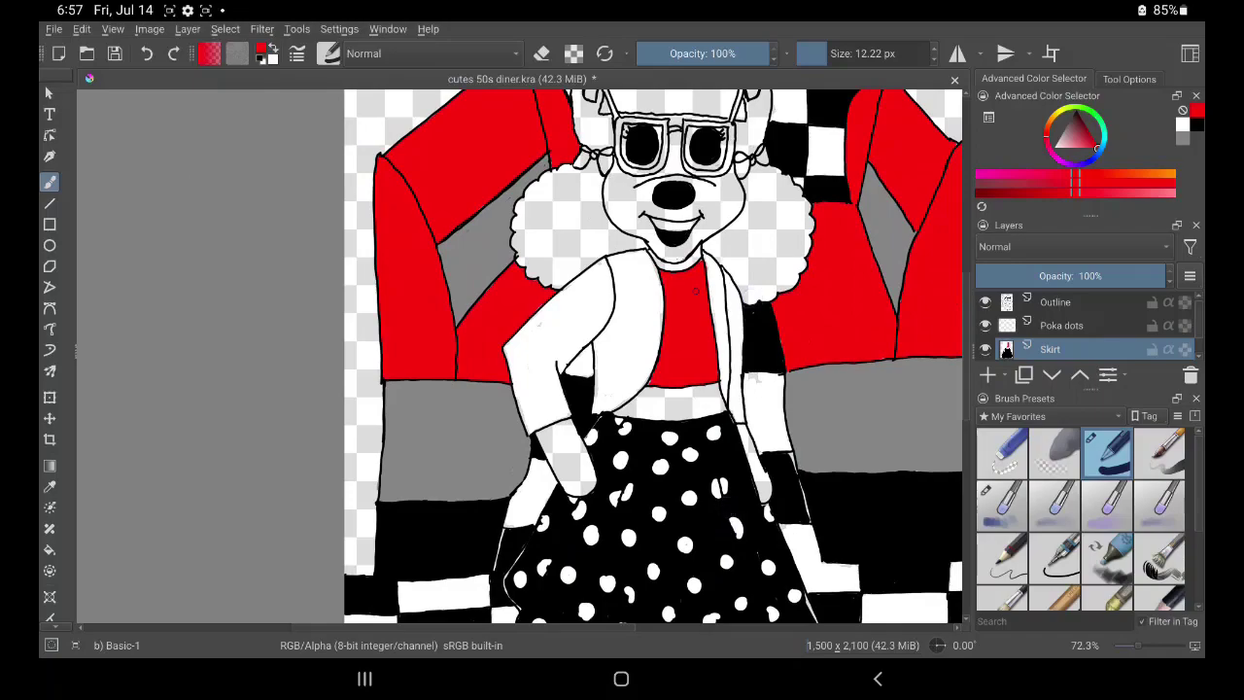
pyautogui.scroll(2, 698, 558)
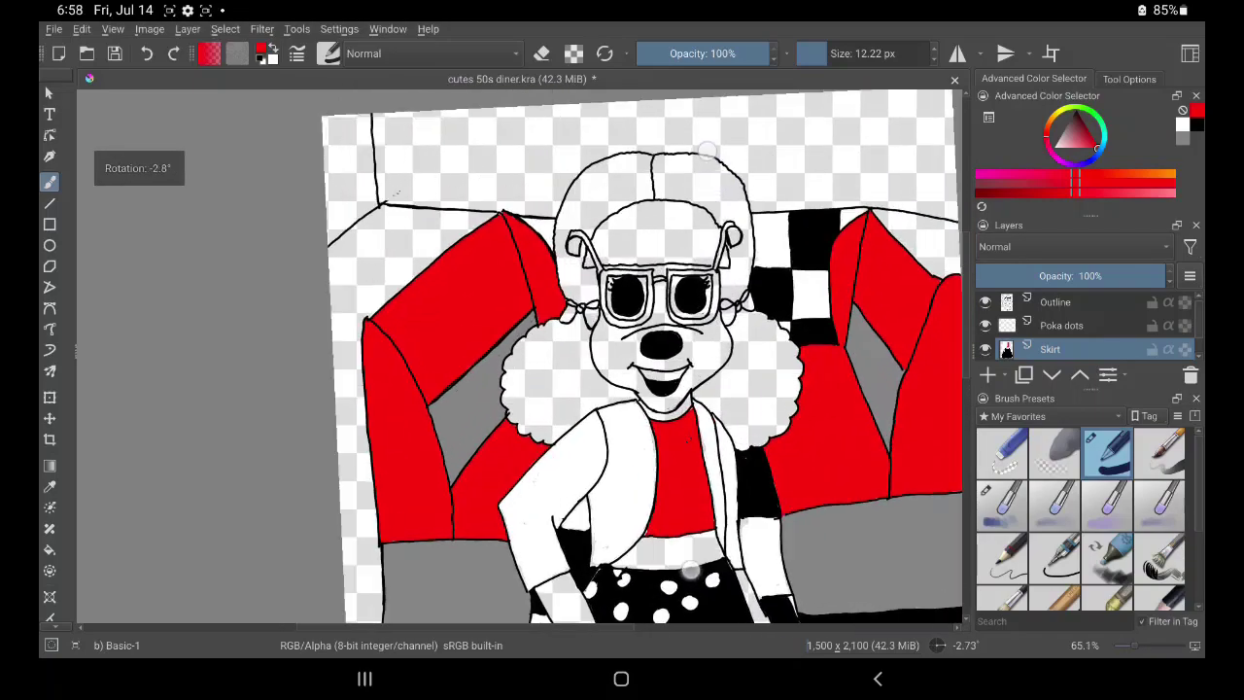
pyautogui.scroll(2, 698, 558)
pyautogui.scroll(2, 698, 558)
pyautogui.scroll(2, 698, 558)
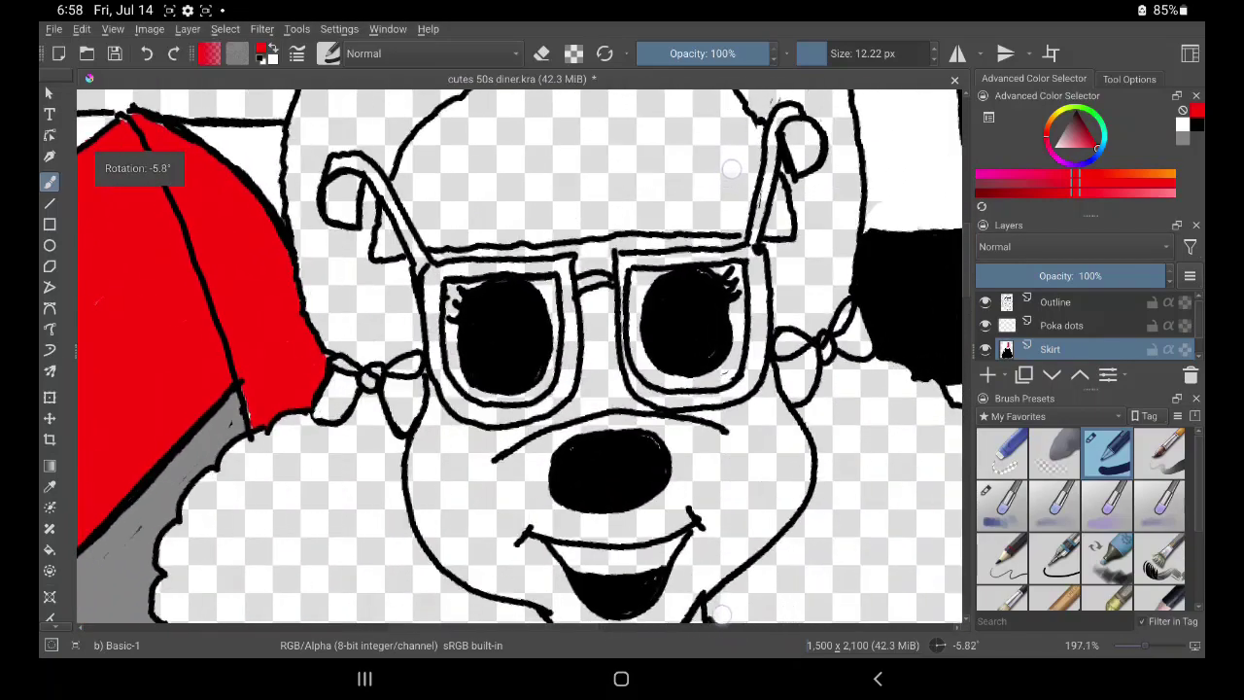
pyautogui.scroll(2, 698, 558)
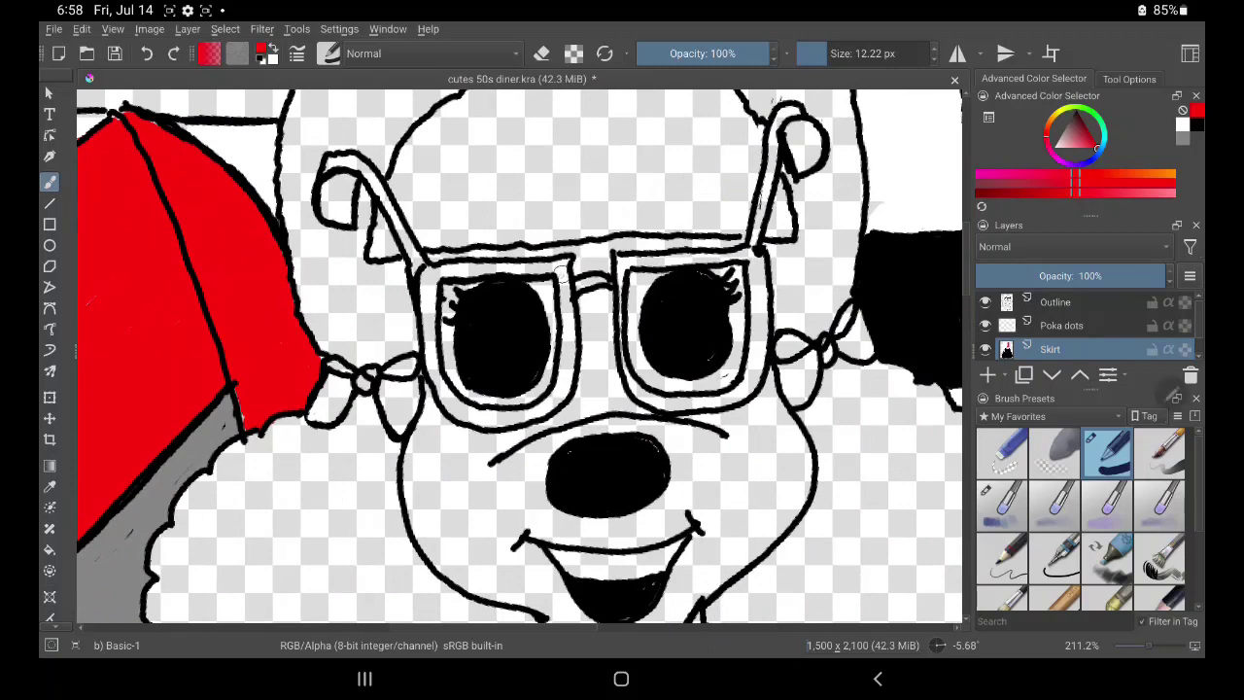
pyautogui.moveTo(826, 54); pyautogui.dragTo(804, 54)
pyautogui.moveTo(560, 273)
pyautogui.mouseDown()
pyautogui.moveTo(564, 355)
pyautogui.moveTo(544, 412)
pyautogui.moveTo(570, 337)
pyautogui.moveTo(563, 376)
pyautogui.moveTo(527, 411)
pyautogui.moveTo(467, 420)
pyautogui.moveTo(434, 373)
pyautogui.moveTo(468, 411)
pyautogui.moveTo(530, 410)
pyautogui.mouseUp()
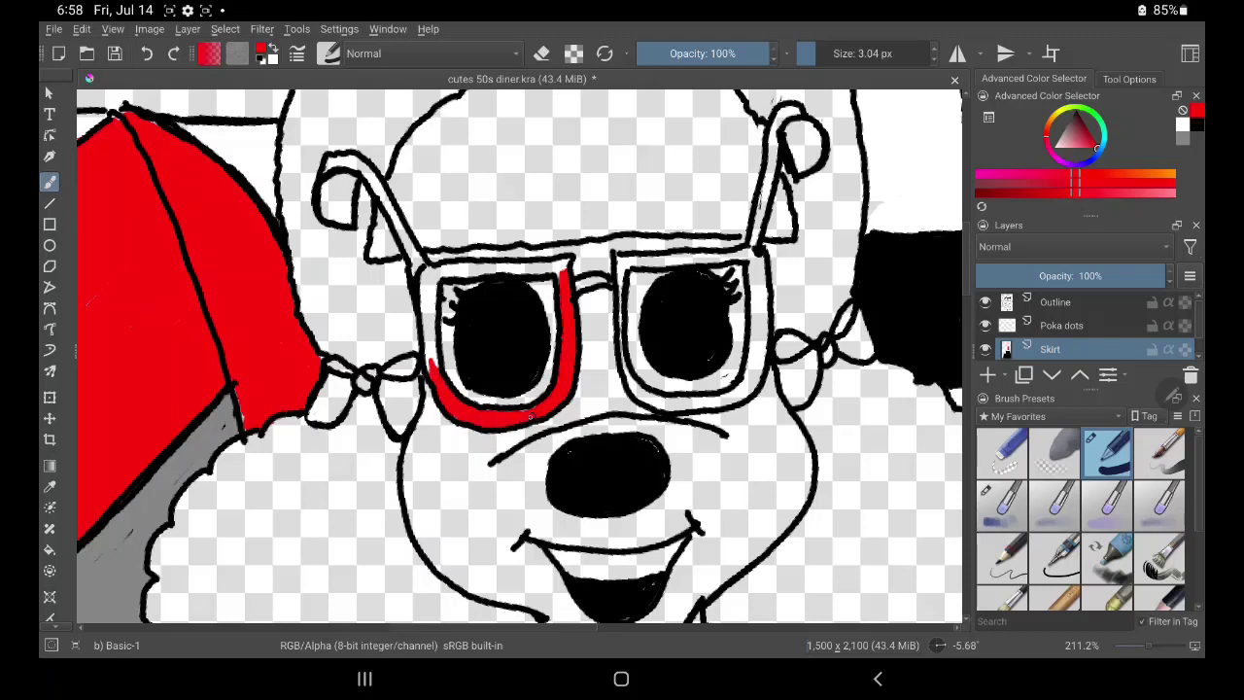
pyautogui.moveTo(432, 359)
pyautogui.mouseDown()
pyautogui.moveTo(426, 284)
pyautogui.moveTo(429, 363)
pyautogui.mouseUp()
pyautogui.moveTo(424, 302)
pyautogui.mouseDown()
pyautogui.moveTo(430, 274)
pyautogui.moveTo(566, 257)
pyautogui.moveTo(445, 267)
pyautogui.mouseUp()
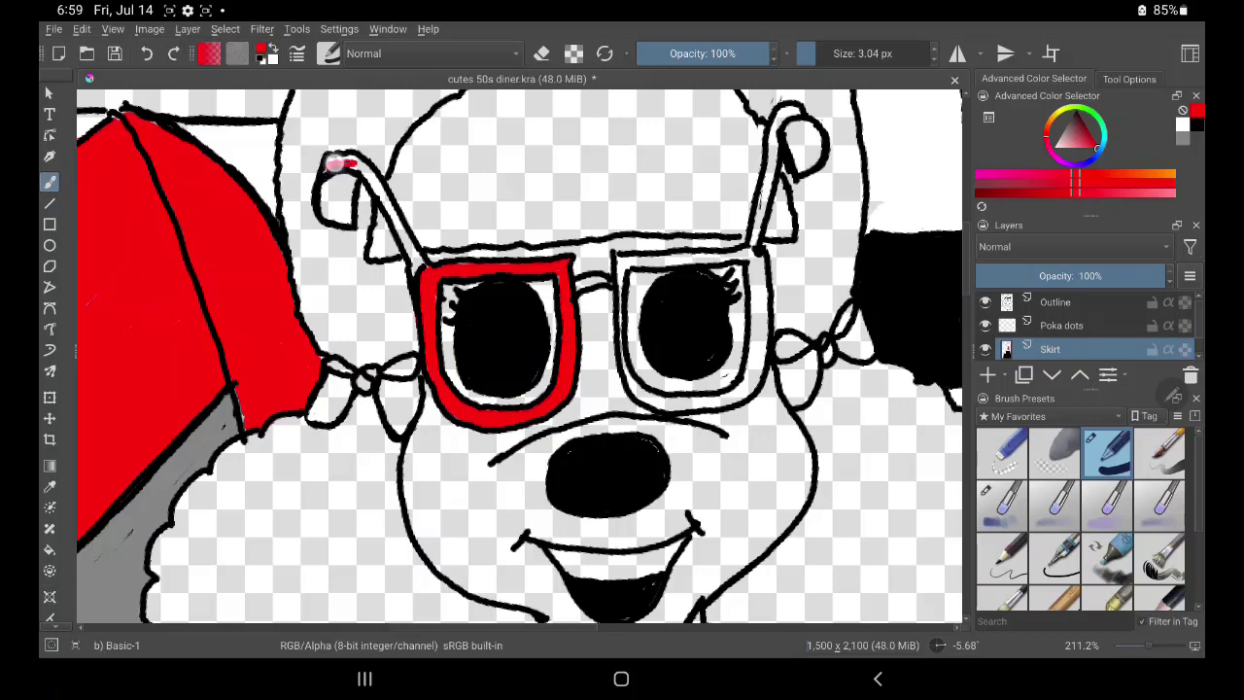
# Paint the left glasses arm and the bridge between the lenses red.
pyautogui.moveTo(340, 160); pyautogui.dragTo(384, 193)
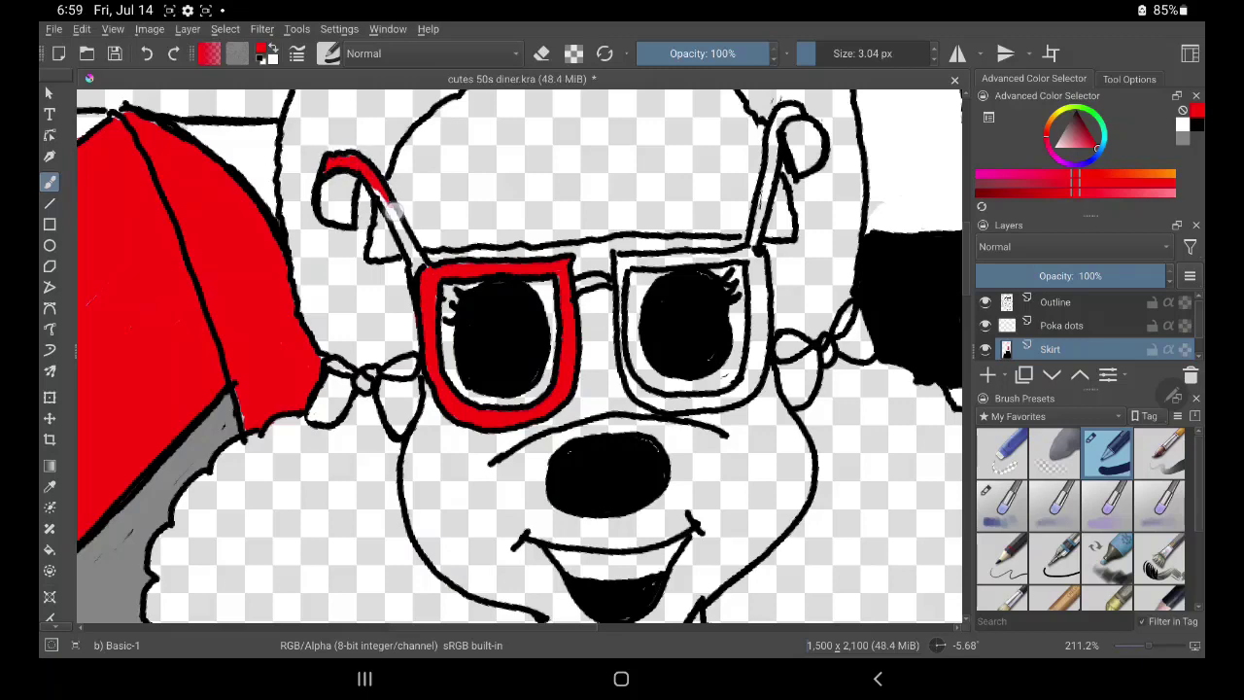
pyautogui.moveTo(413, 247)
pyautogui.mouseDown()
pyautogui.moveTo(371, 178)
pyautogui.moveTo(413, 257)
pyautogui.mouseUp()
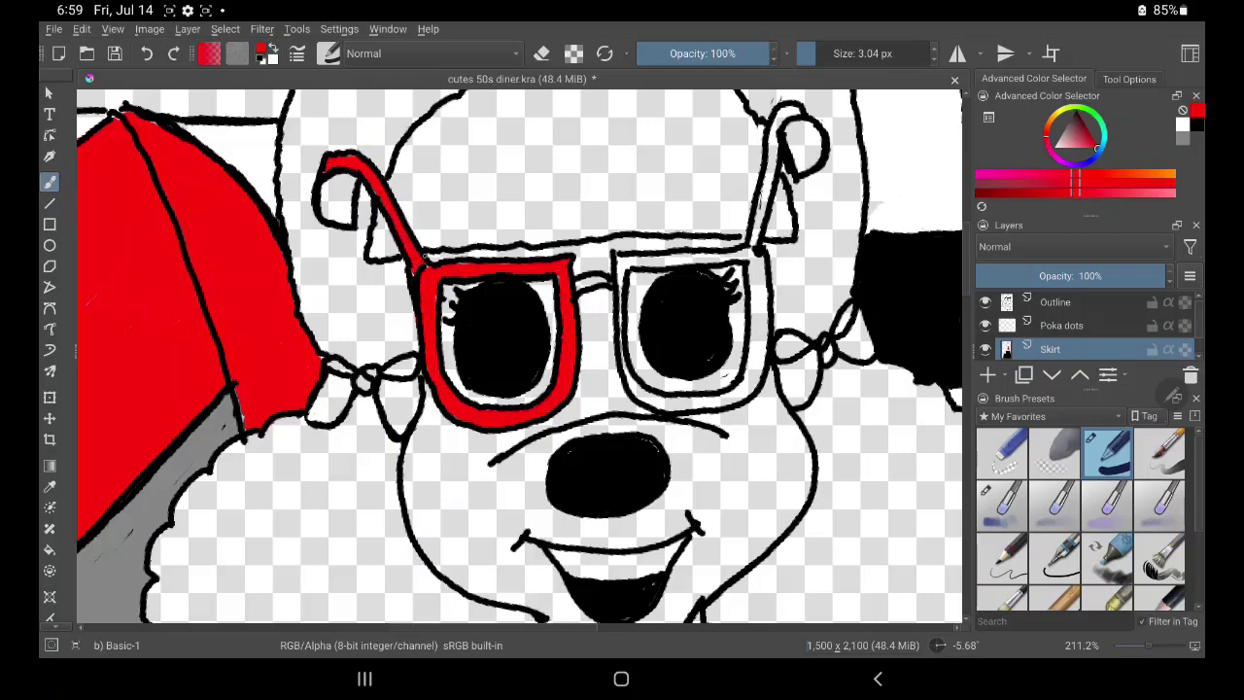
pyautogui.moveTo(576, 290)
pyautogui.mouseDown()
pyautogui.moveTo(624, 292)
pyautogui.moveTo(625, 370)
pyautogui.mouseUp()
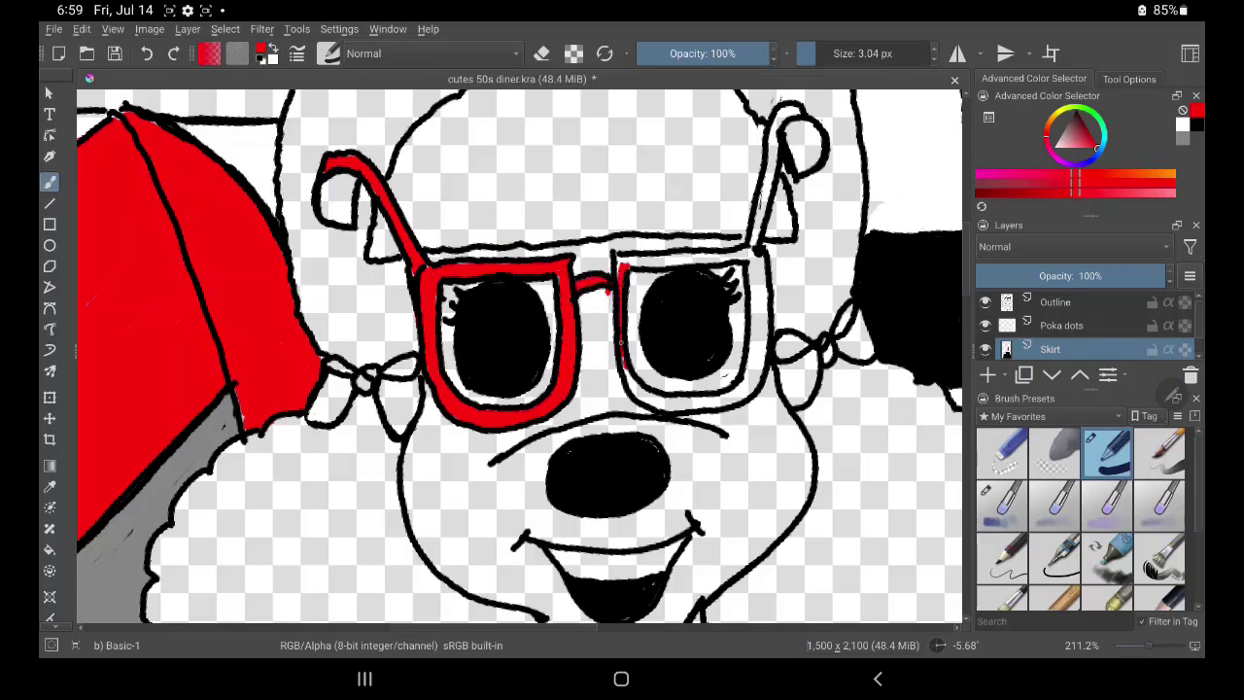
pyautogui.press('e')
pyautogui.press('e')
# Paint the right lens frame and the right temple arm red.
pyautogui.moveTo(620, 264)
pyautogui.mouseDown()
pyautogui.moveTo(682, 261)
pyautogui.moveTo(622, 279)
pyautogui.mouseUp()
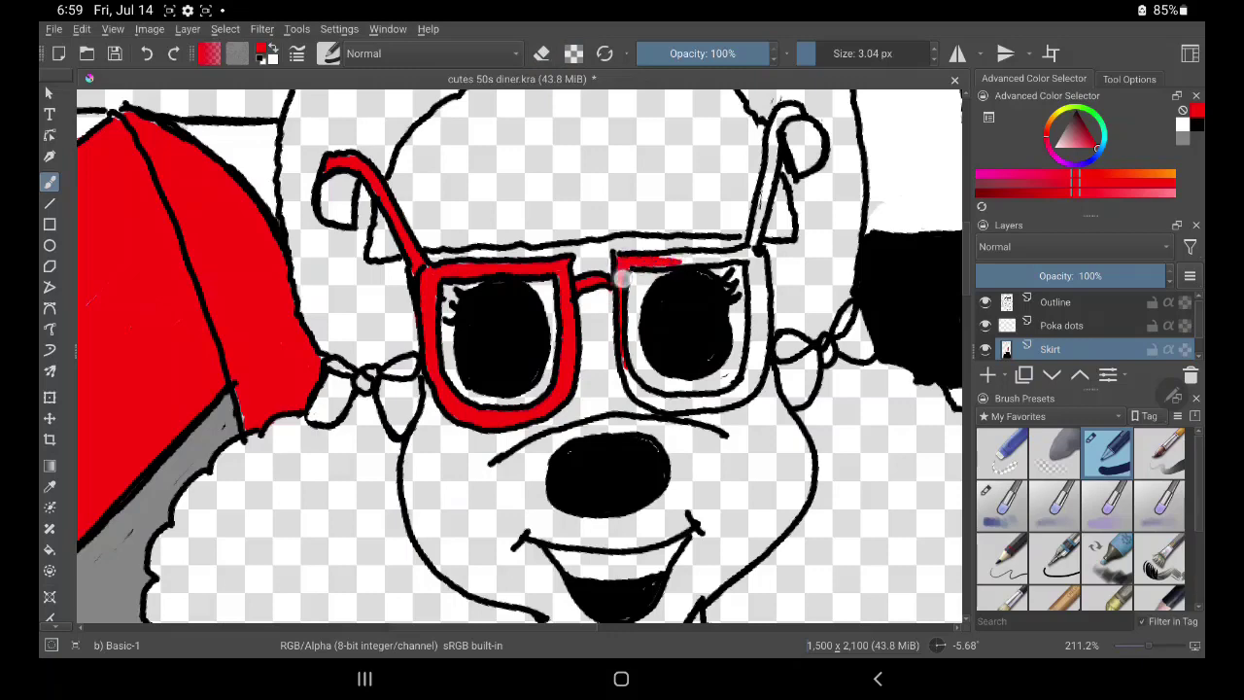
pyautogui.moveTo(756, 261)
pyautogui.mouseDown()
pyautogui.moveTo(762, 342)
pyautogui.moveTo(731, 402)
pyautogui.moveTo(638, 399)
pyautogui.moveTo(627, 365)
pyautogui.mouseUp()
pyautogui.moveTo(689, 258)
pyautogui.mouseDown()
pyautogui.moveTo(749, 258)
pyautogui.moveTo(653, 260)
pyautogui.moveTo(759, 264)
pyautogui.mouseUp()
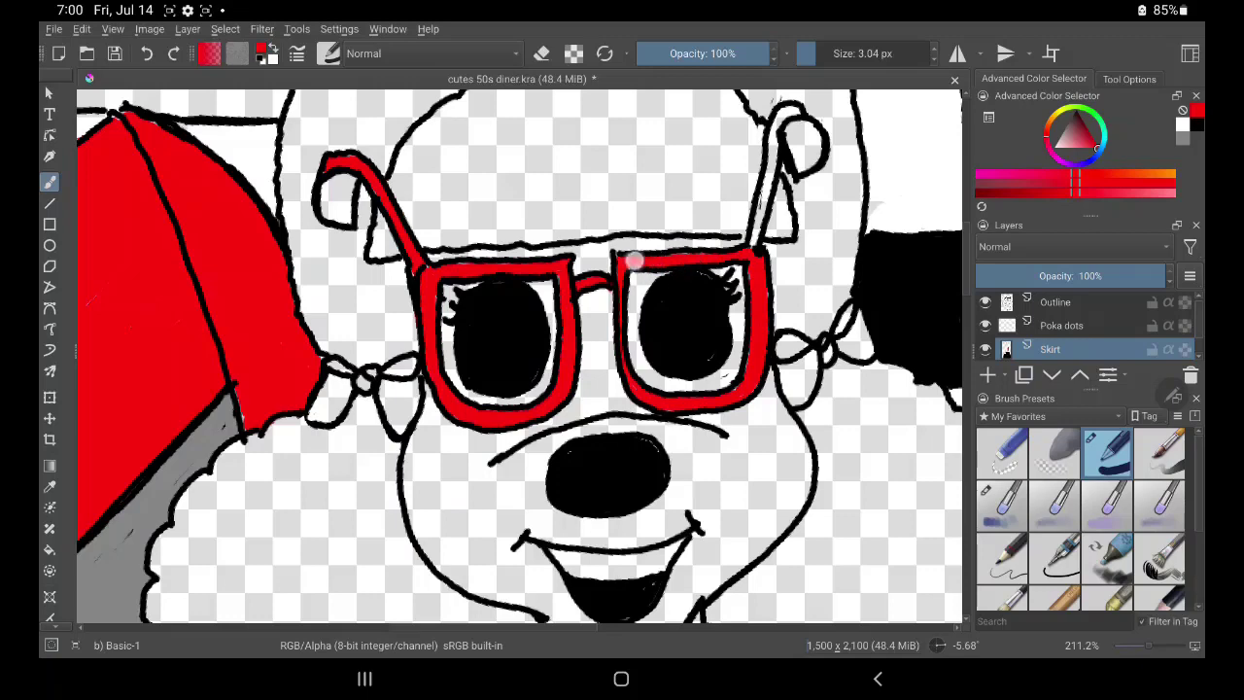
pyautogui.moveTo(775, 123); pyautogui.dragTo(756, 245)
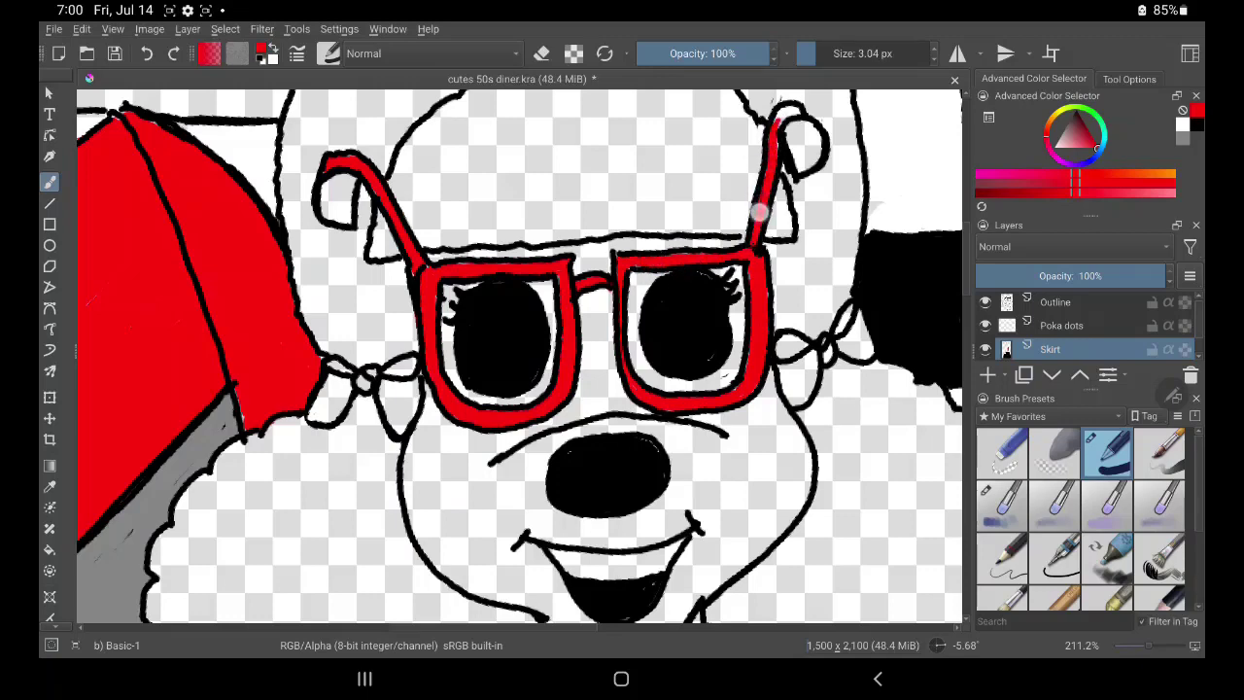
pyautogui.moveTo(774, 125); pyautogui.dragTo(797, 115)
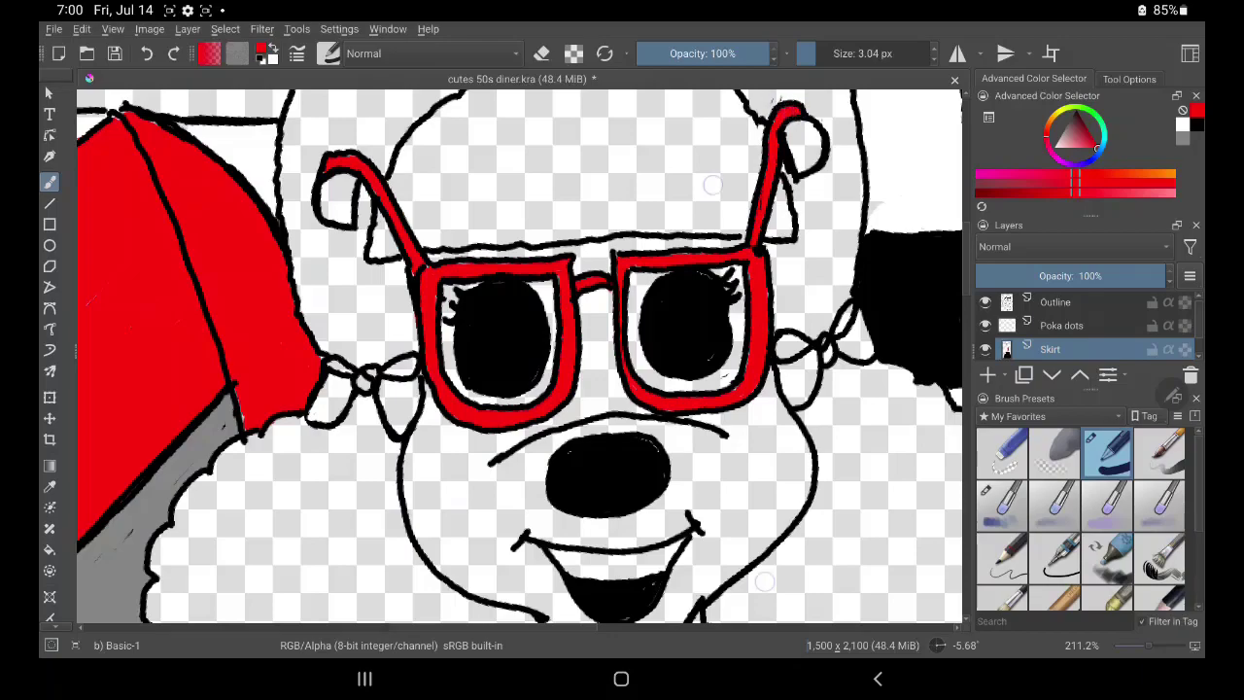
# Pick a grey and paint the waistband between the red top and the skirt.
pyautogui.scroll(-5, 520, 355)
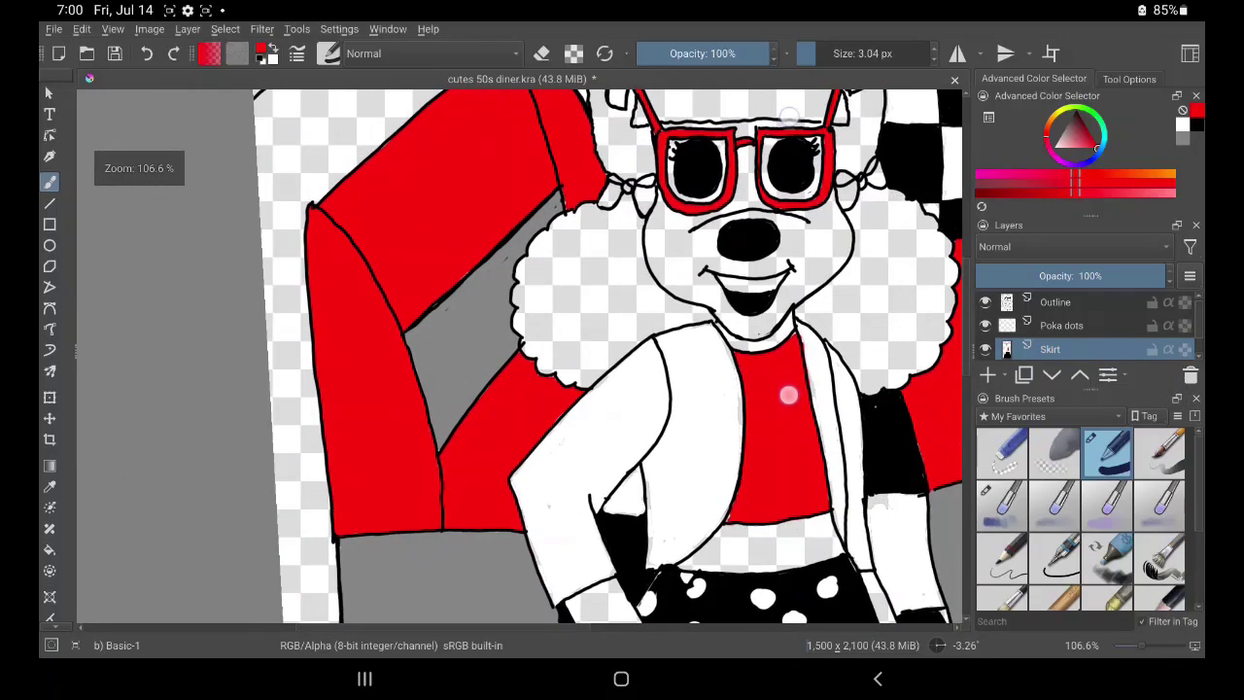
pyautogui.scroll(1, 788, 395)
pyautogui.scroll(-4, 761, 527)
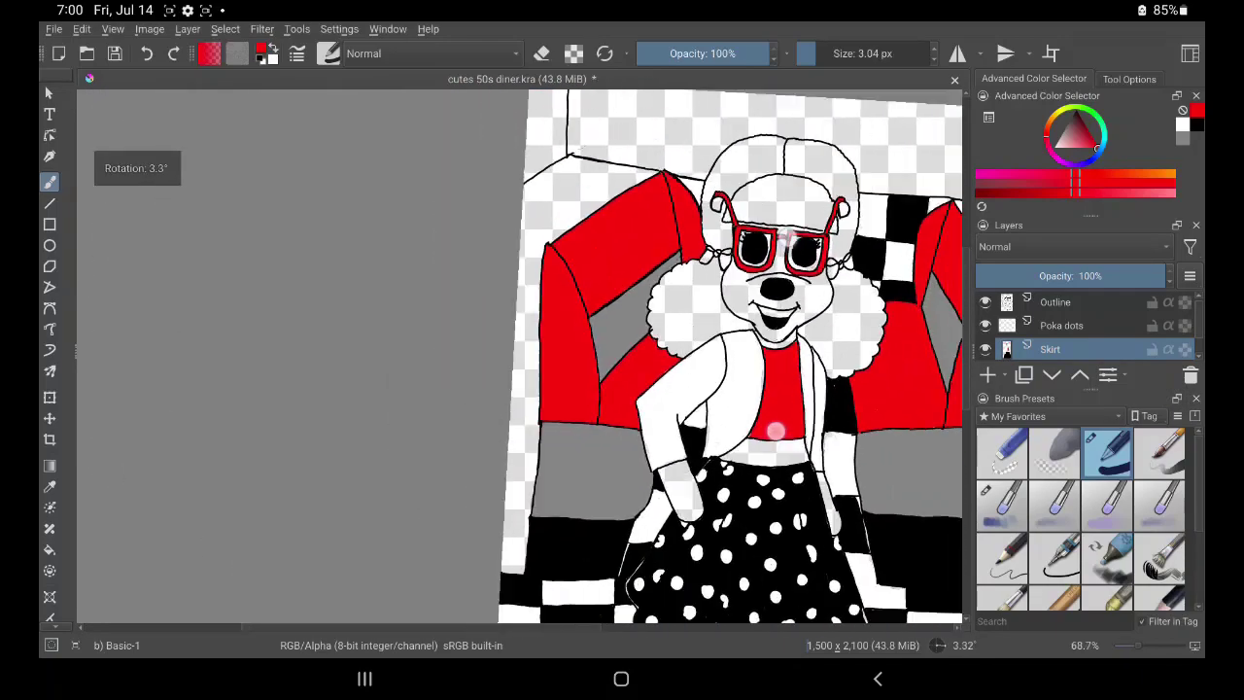
pyautogui.scroll(-2, 761, 527)
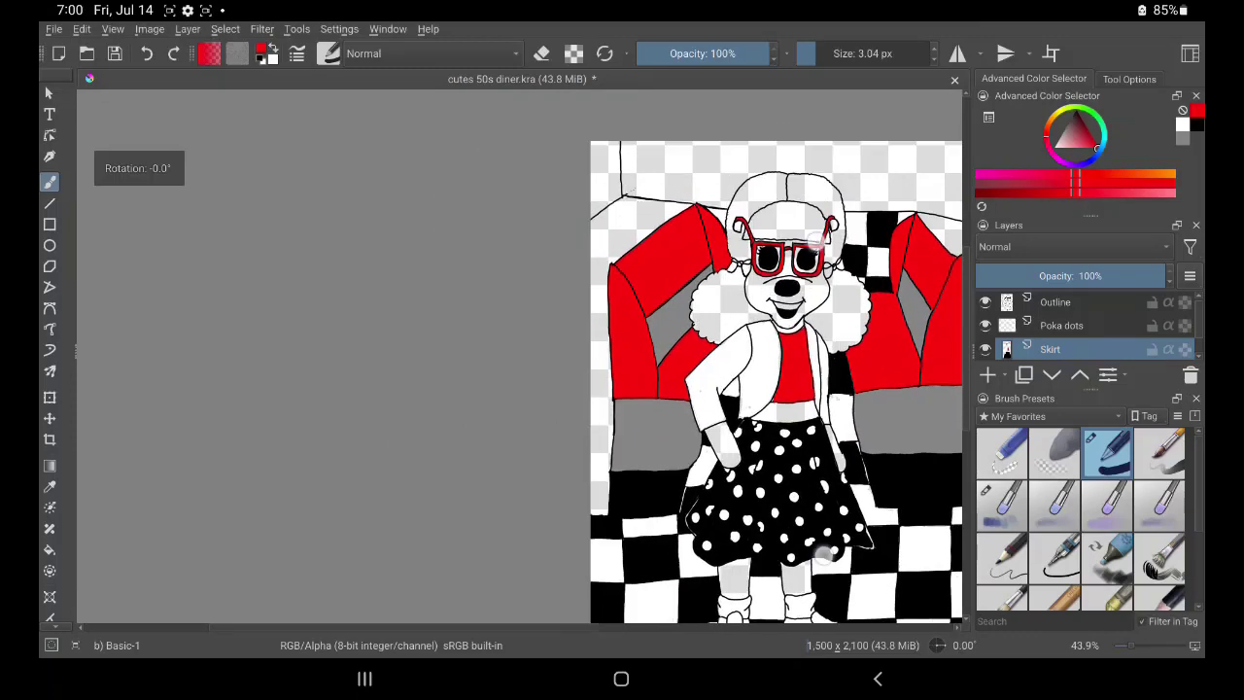
pyautogui.scroll(-2, 804, 375)
pyautogui.scroll(2, 798, 355)
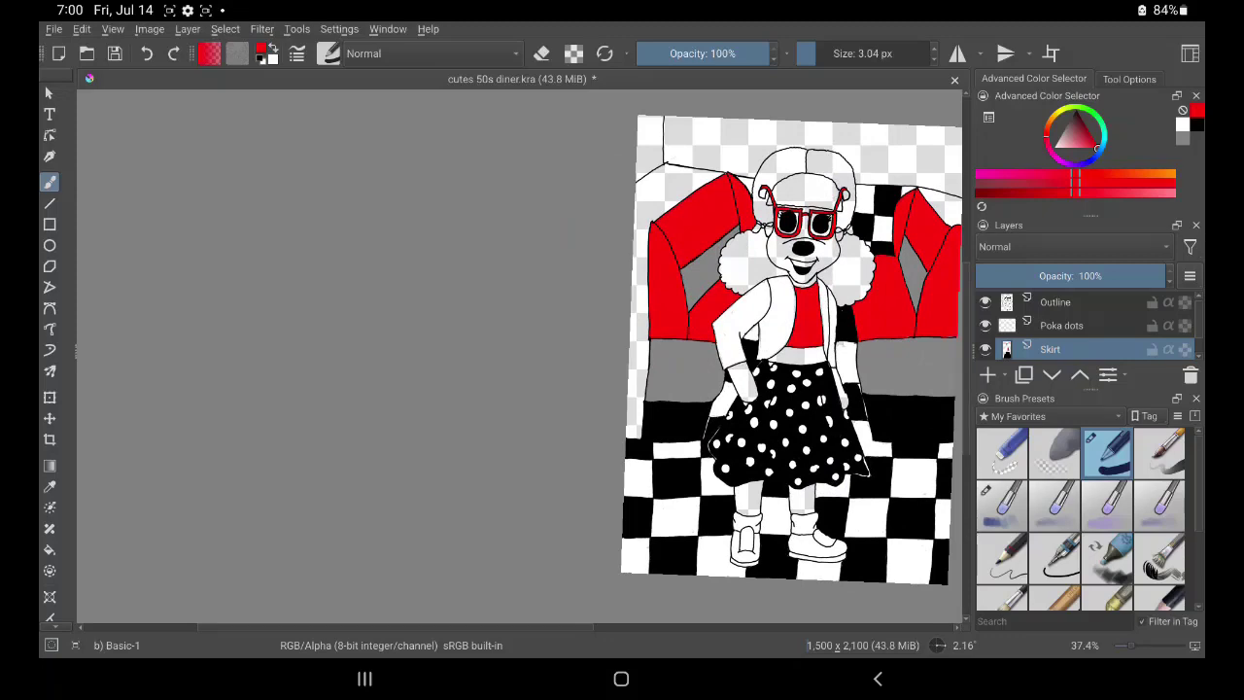
pyautogui.click(1062, 130)
pyautogui.scroll(3, 749, 354)
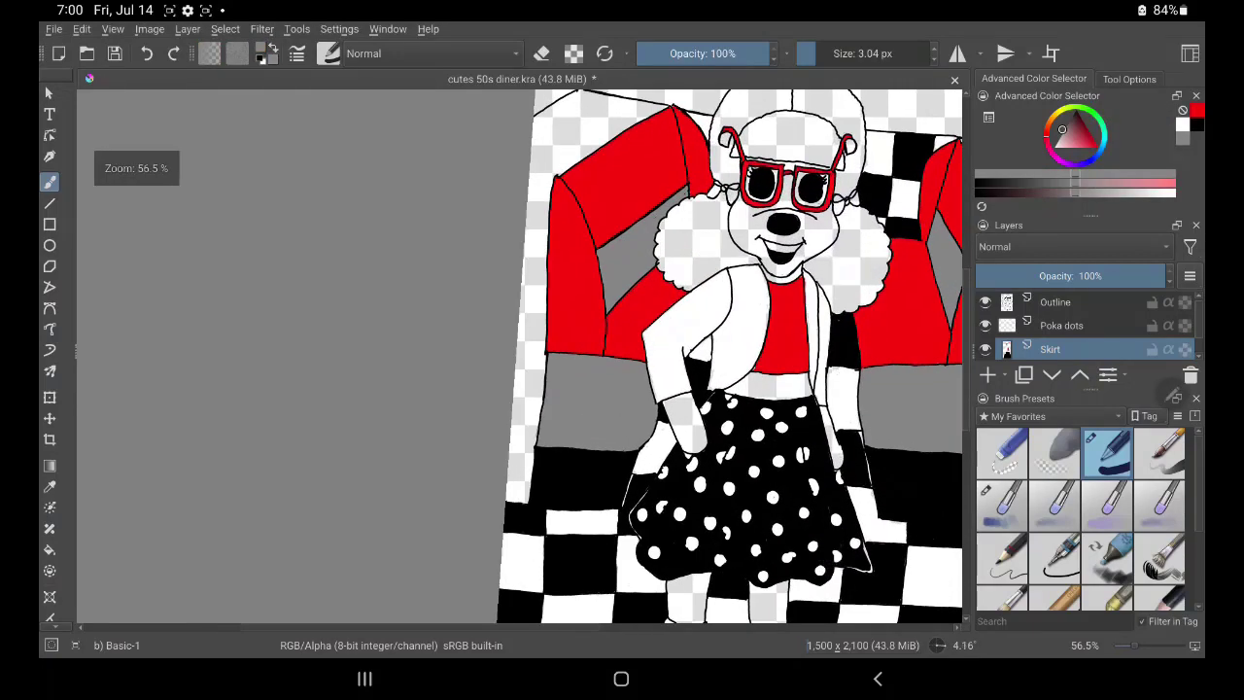
pyautogui.scroll(3, 744, 389)
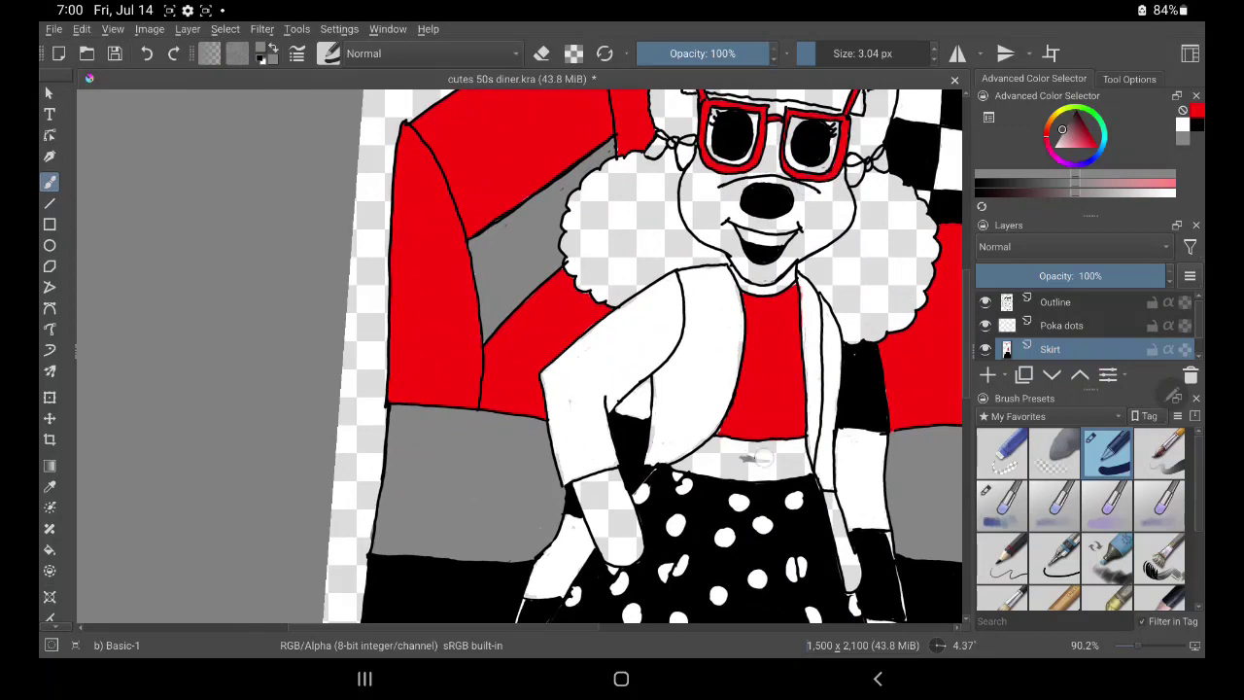
pyautogui.scroll(3, 761, 457)
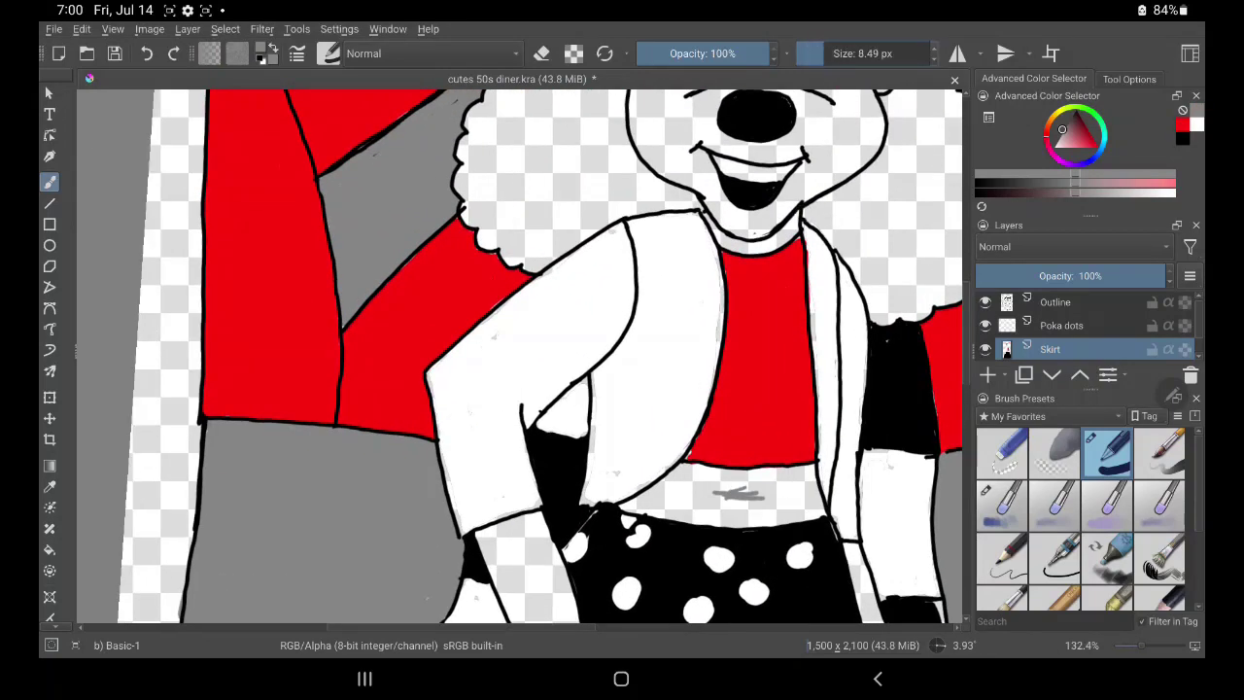
pyautogui.moveTo(750, 492)
pyautogui.mouseDown()
pyautogui.moveTo(692, 486)
pyautogui.moveTo(676, 505)
pyautogui.moveTo(690, 483)
pyautogui.moveTo(623, 508)
pyautogui.moveTo(697, 517)
pyautogui.mouseUp()
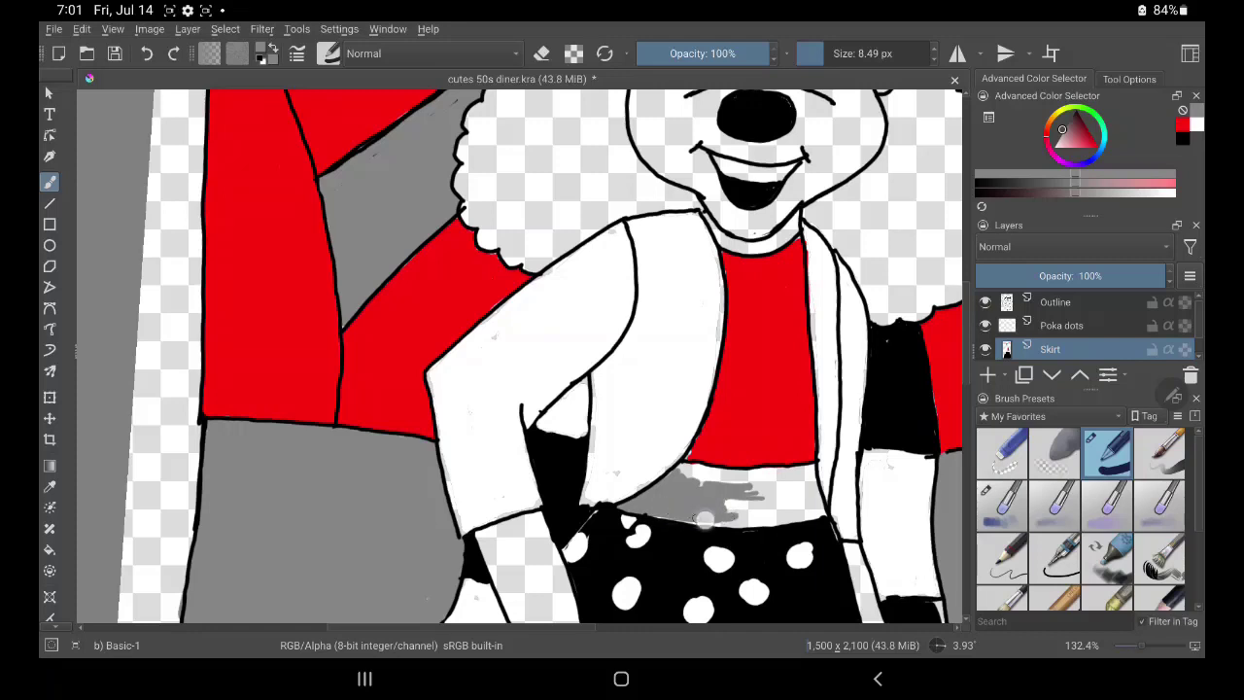
pyautogui.moveTo(704, 521)
pyautogui.mouseDown()
pyautogui.moveTo(729, 520)
pyautogui.moveTo(669, 515)
pyautogui.moveTo(786, 520)
pyautogui.moveTo(758, 491)
pyautogui.moveTo(788, 505)
pyautogui.moveTo(724, 496)
pyautogui.moveTo(689, 469)
pyautogui.moveTo(809, 470)
pyautogui.mouseUp()
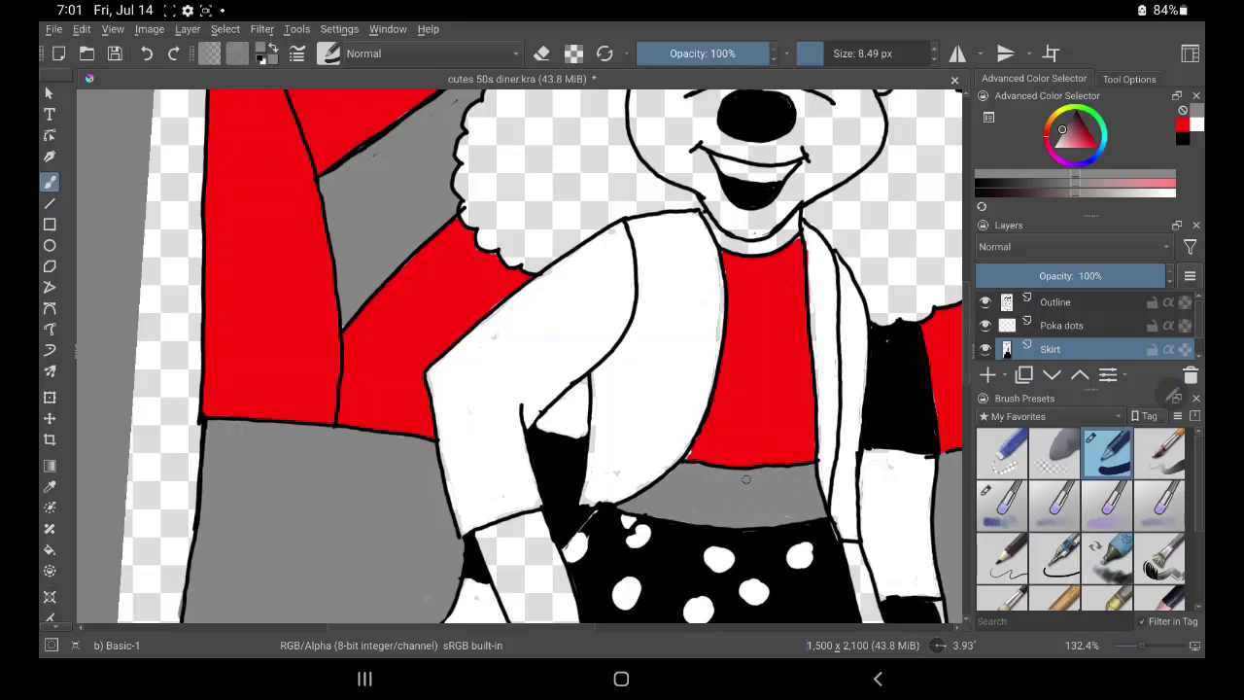
# Undo a stray stroke made on the skirt.
pyautogui.moveTo(707, 589); pyautogui.dragTo(707, 527)
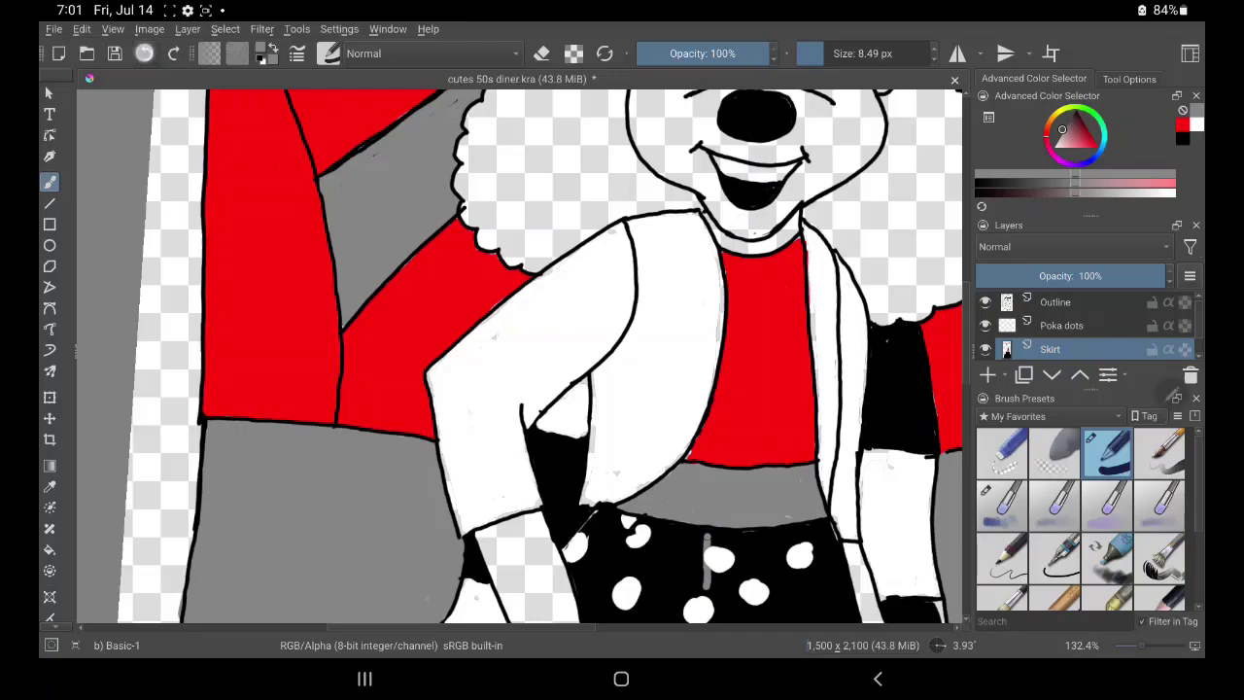
pyautogui.click(147, 53)
pyautogui.scroll(-5, 525, 350)
pyautogui.scroll(-2, 695, 360)
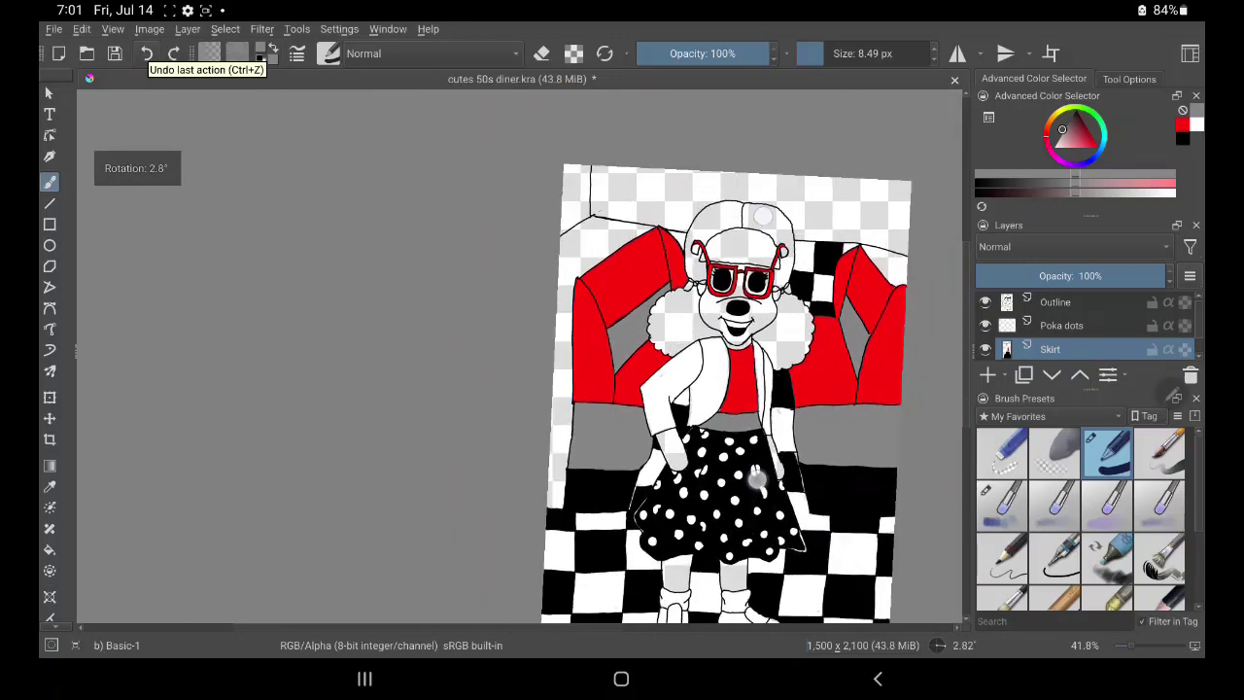
pyautogui.scroll(-2, 729, 360)
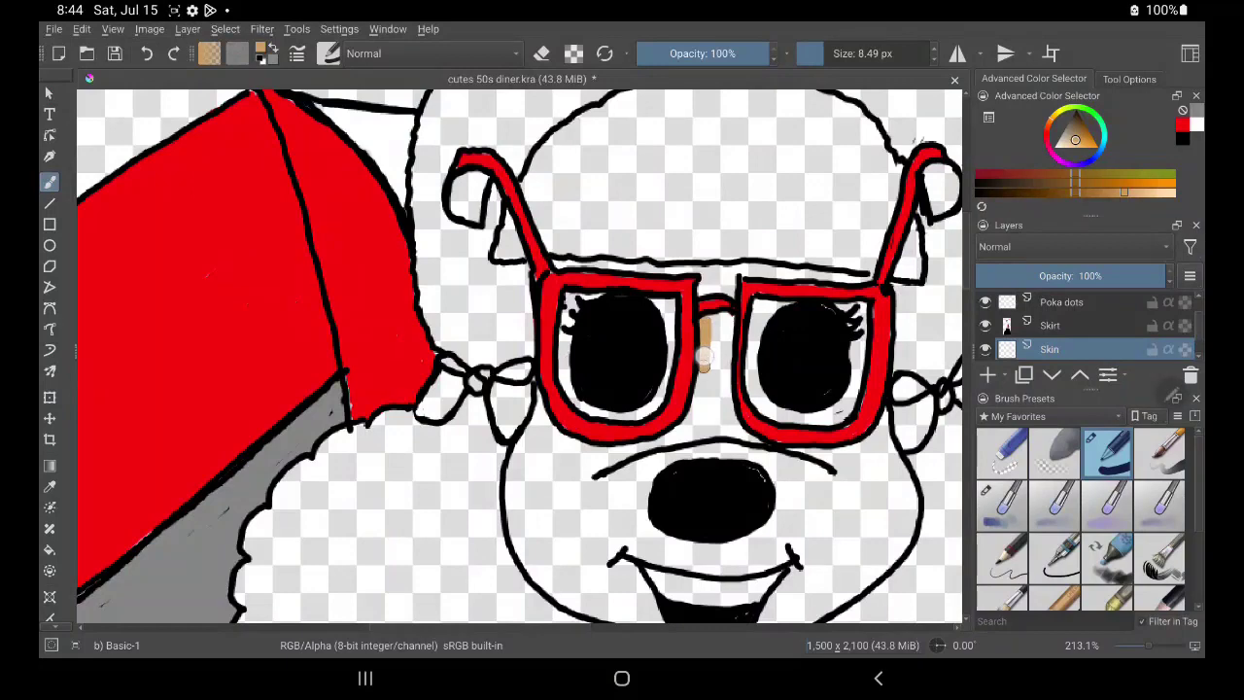
# Paint tan skin around and inside the glasses, undoing a stroke below the left lens.
pyautogui.moveTo(704, 356)
pyautogui.mouseDown()
pyautogui.moveTo(698, 413)
pyautogui.moveTo(689, 360)
pyautogui.moveTo(670, 380)
pyautogui.moveTo(664, 327)
pyautogui.moveTo(561, 278)
pyautogui.moveTo(564, 320)
pyautogui.moveTo(622, 409)
pyautogui.moveTo(664, 355)
pyautogui.moveTo(670, 376)
pyautogui.moveTo(708, 321)
pyautogui.moveTo(720, 329)
pyautogui.moveTo(695, 268)
pyautogui.moveTo(552, 265)
pyautogui.mouseUp()
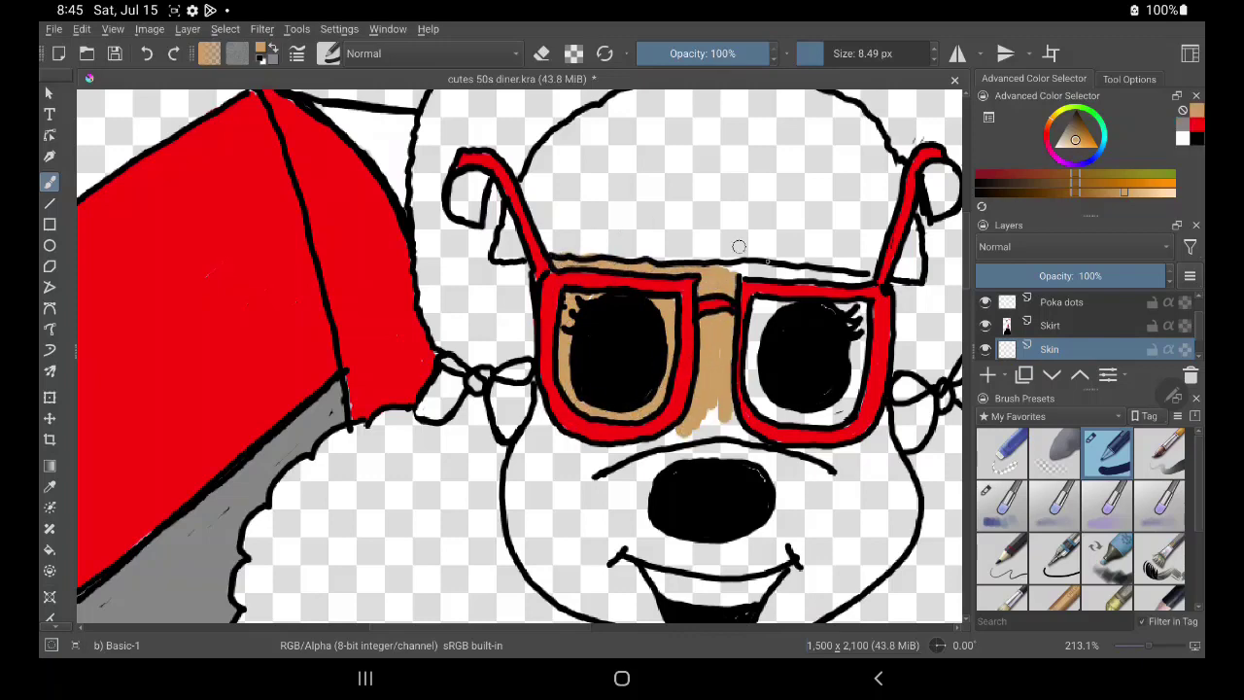
pyautogui.moveTo(741, 266)
pyautogui.mouseDown()
pyautogui.moveTo(870, 282)
pyautogui.moveTo(856, 413)
pyautogui.mouseUp()
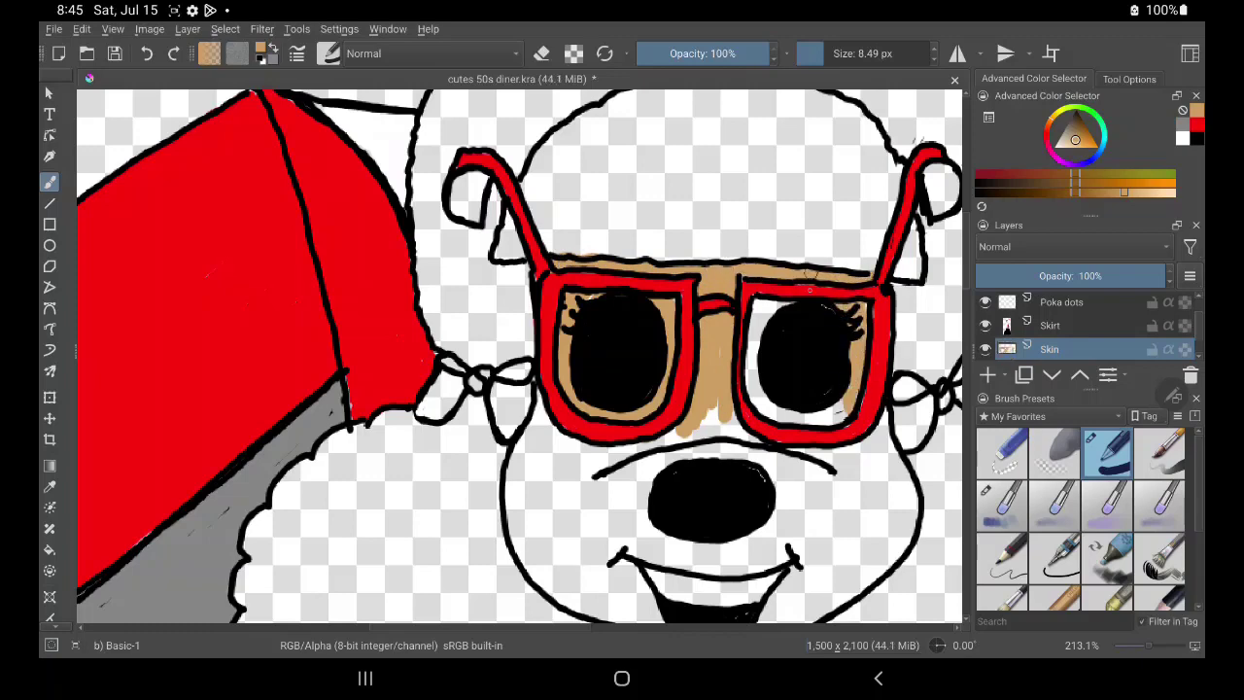
pyautogui.moveTo(784, 306)
pyautogui.mouseDown()
pyautogui.moveTo(756, 360)
pyautogui.moveTo(763, 413)
pyautogui.moveTo(840, 437)
pyautogui.mouseUp()
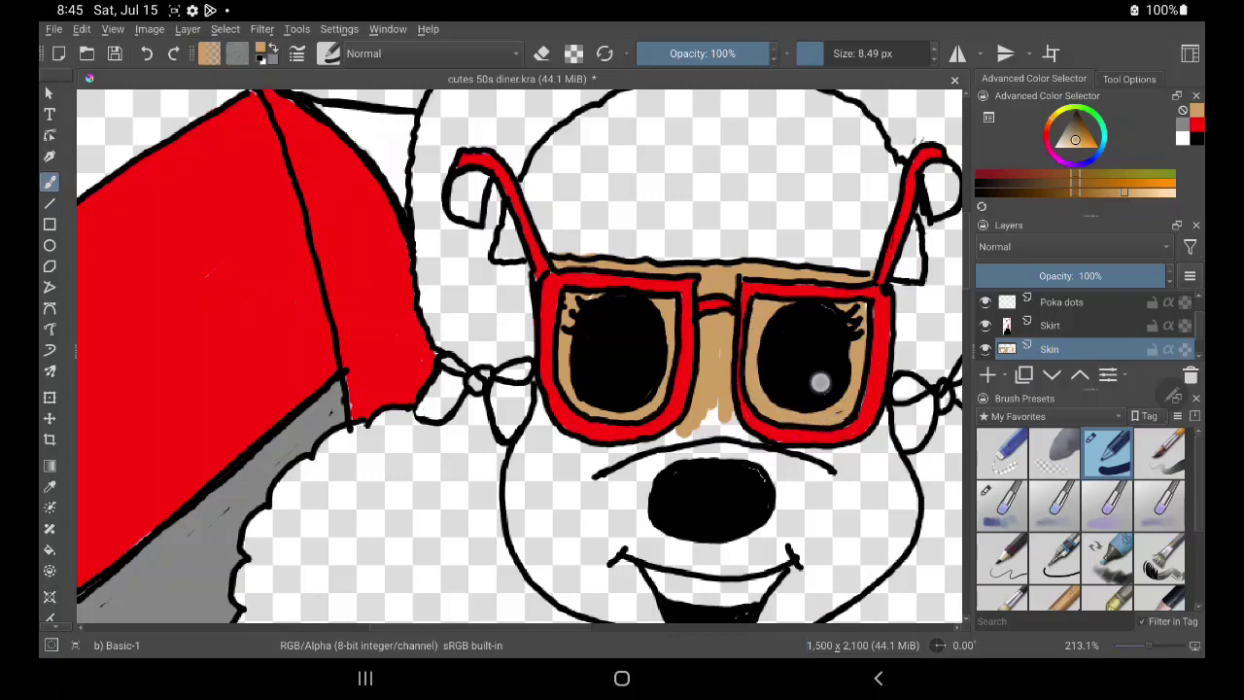
pyautogui.moveTo(680, 431)
pyautogui.mouseDown()
pyautogui.moveTo(645, 456)
pyautogui.moveTo(613, 511)
pyautogui.moveTo(583, 505)
pyautogui.moveTo(549, 477)
pyautogui.moveTo(541, 400)
pyautogui.moveTo(515, 457)
pyautogui.moveTo(511, 530)
pyautogui.moveTo(578, 595)
pyautogui.moveTo(550, 576)
pyautogui.moveTo(564, 603)
pyautogui.moveTo(642, 617)
pyautogui.moveTo(623, 554)
pyautogui.moveTo(659, 625)
pyautogui.moveTo(593, 496)
pyautogui.moveTo(572, 481)
pyautogui.moveTo(573, 589)
pyautogui.moveTo(623, 525)
pyautogui.moveTo(630, 467)
pyautogui.moveTo(652, 515)
pyautogui.moveTo(687, 505)
pyautogui.moveTo(723, 408)
pyautogui.moveTo(757, 398)
pyautogui.moveTo(817, 486)
pyautogui.moveTo(877, 457)
pyautogui.moveTo(869, 394)
pyautogui.moveTo(892, 468)
pyautogui.moveTo(880, 568)
pyautogui.moveTo(890, 486)
pyautogui.moveTo(875, 573)
pyautogui.moveTo(869, 516)
pyautogui.moveTo(831, 544)
pyautogui.moveTo(802, 525)
pyautogui.moveTo(744, 567)
pyautogui.mouseUp()
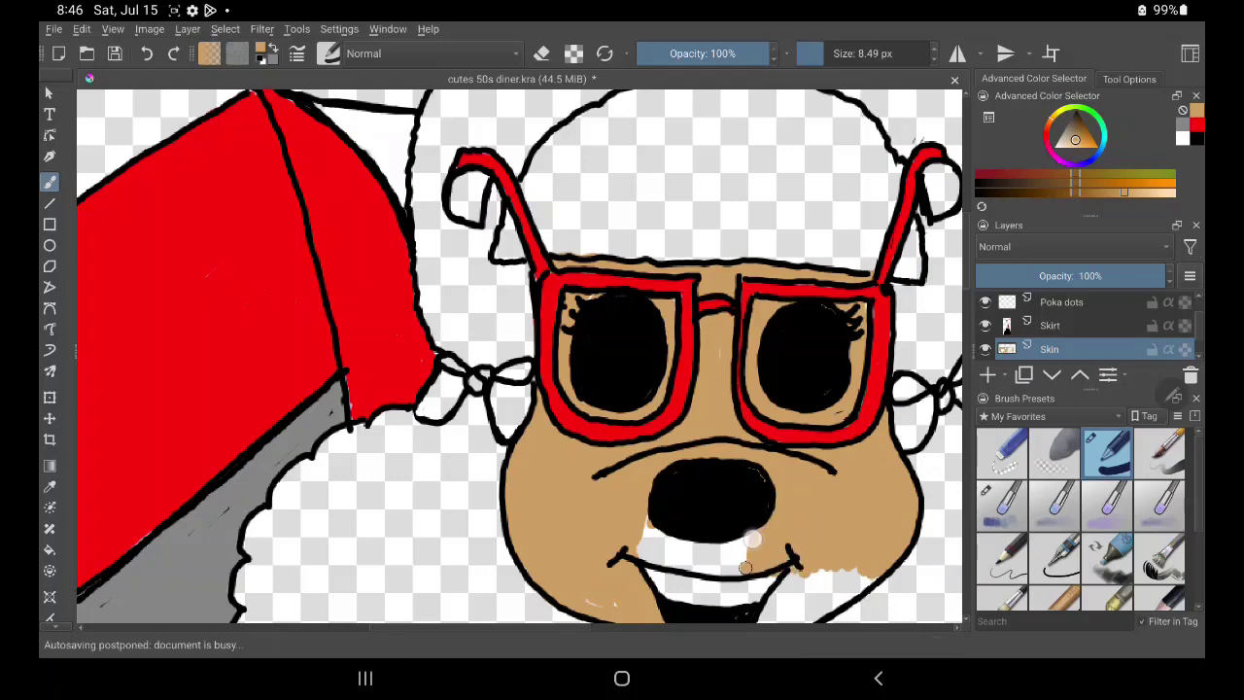
pyautogui.click(146, 54)
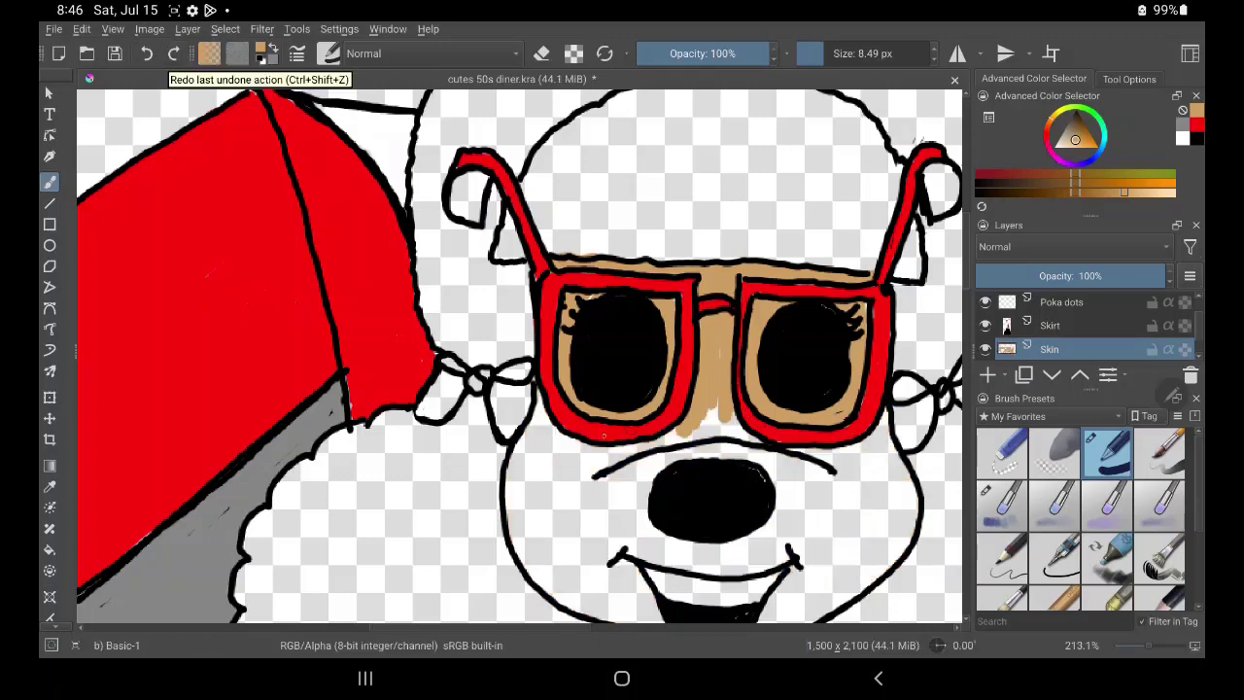
# Fill tan along the upper lip, both cheeks, beside the nose and across the chin.
pyautogui.moveTo(622, 549)
pyautogui.mouseDown()
pyautogui.moveTo(783, 569)
pyautogui.moveTo(819, 497)
pyautogui.moveTo(802, 457)
pyautogui.moveTo(758, 546)
pyautogui.moveTo(737, 427)
pyautogui.moveTo(652, 476)
pyautogui.moveTo(637, 467)
pyautogui.moveTo(612, 506)
pyautogui.moveTo(552, 448)
pyautogui.mouseUp()
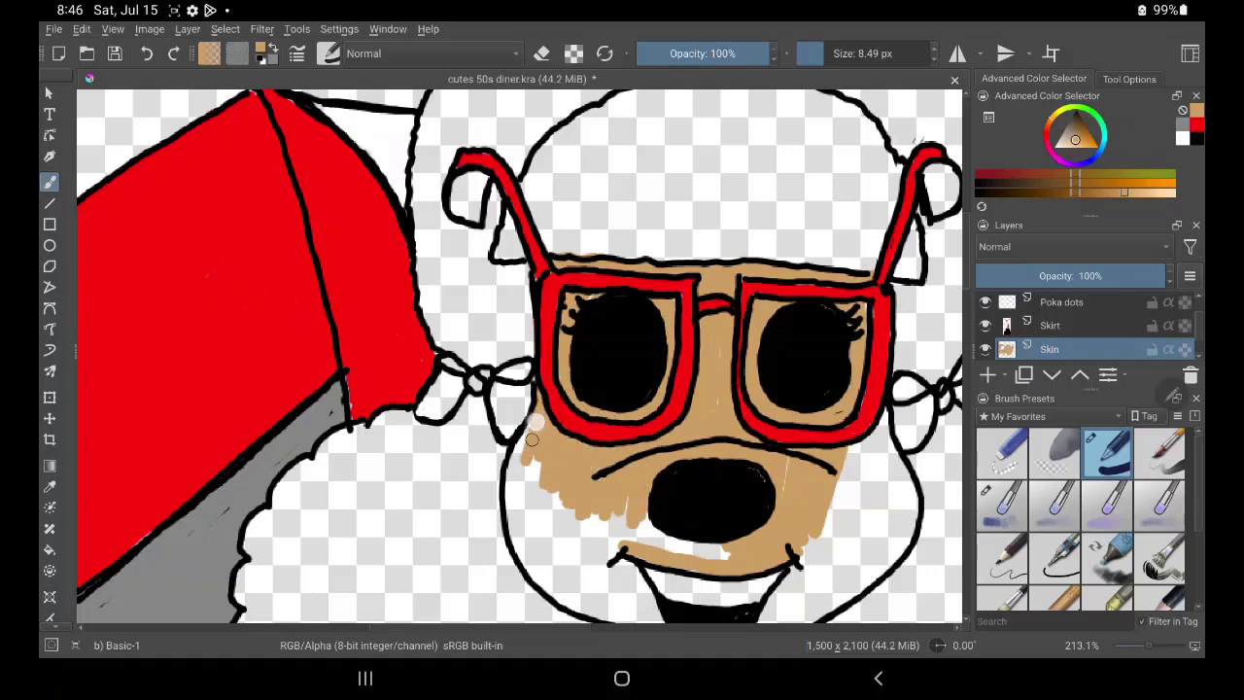
pyautogui.moveTo(539, 409)
pyautogui.mouseDown()
pyautogui.moveTo(517, 454)
pyautogui.moveTo(515, 530)
pyautogui.moveTo(513, 486)
pyautogui.moveTo(545, 505)
pyautogui.moveTo(581, 500)
pyautogui.moveTo(623, 544)
pyautogui.moveTo(727, 557)
pyautogui.mouseUp()
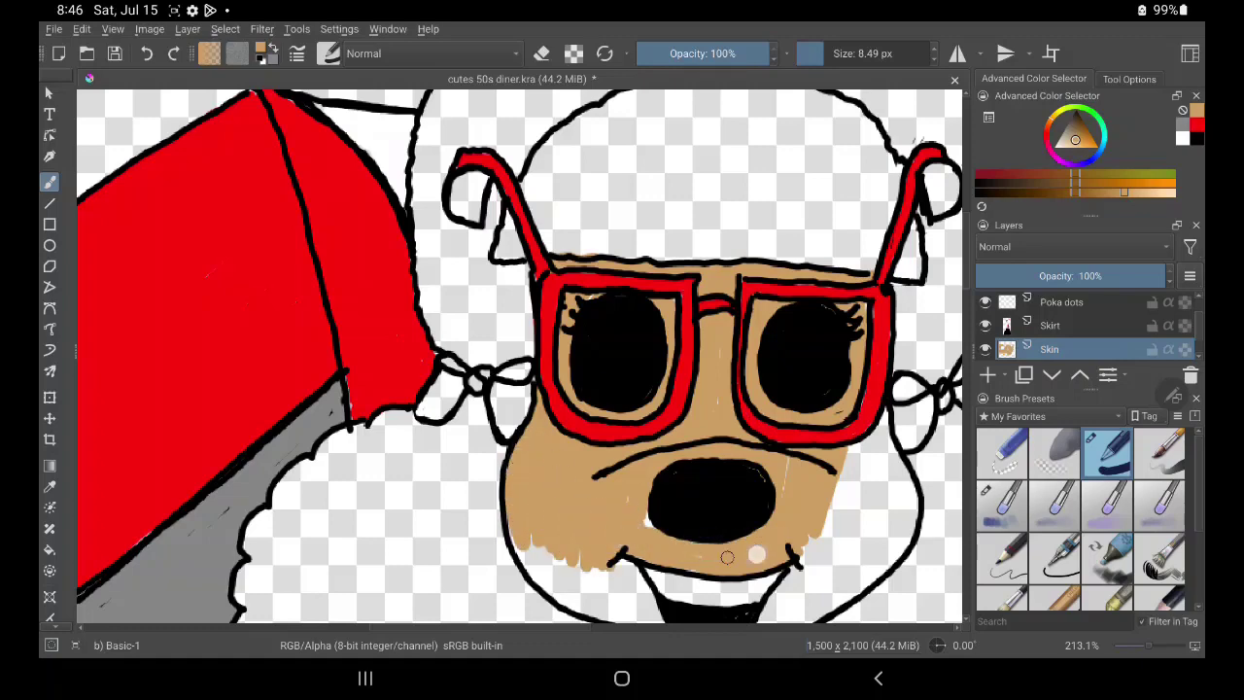
pyautogui.moveTo(654, 537); pyautogui.dragTo(645, 519)
pyautogui.moveTo(824, 522)
pyautogui.mouseDown()
pyautogui.moveTo(806, 528)
pyautogui.moveTo(788, 588)
pyautogui.moveTo(817, 607)
pyautogui.moveTo(870, 574)
pyautogui.moveTo(902, 531)
pyautogui.moveTo(880, 399)
pyautogui.moveTo(899, 477)
pyautogui.moveTo(894, 553)
pyautogui.moveTo(887, 486)
pyautogui.moveTo(861, 566)
pyautogui.moveTo(855, 438)
pyautogui.moveTo(825, 542)
pyautogui.moveTo(871, 497)
pyautogui.moveTo(899, 372)
pyautogui.mouseUp()
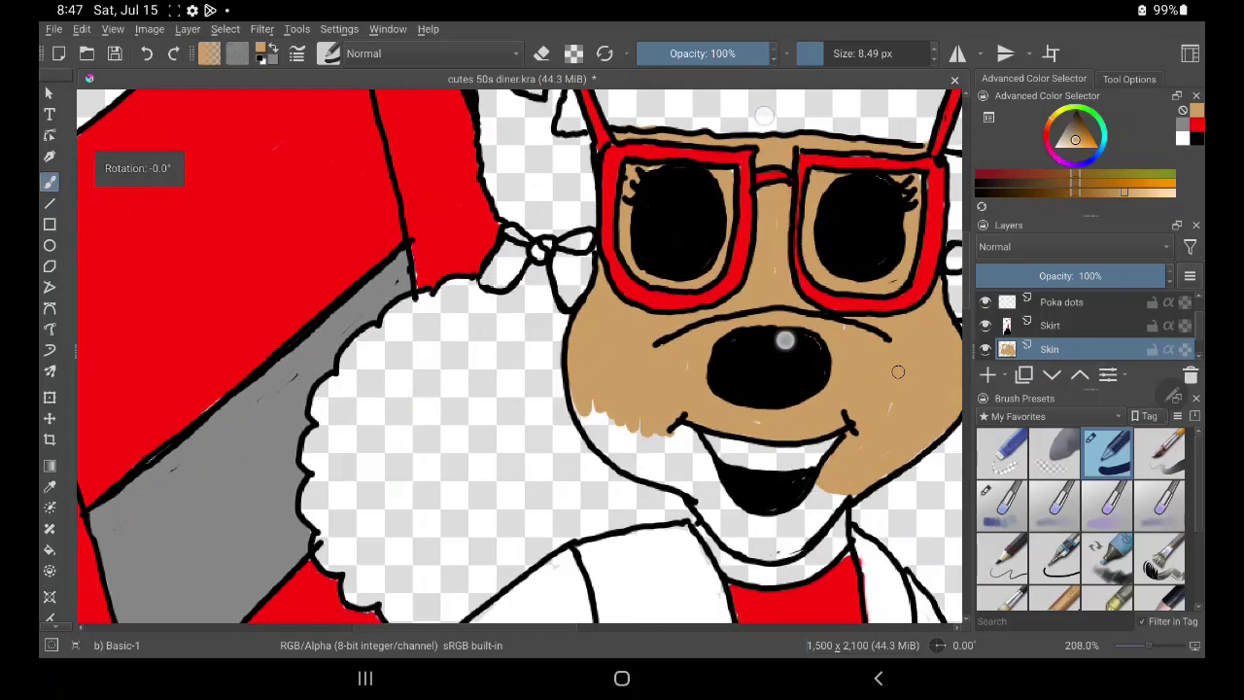
pyautogui.moveTo(822, 491)
pyautogui.mouseDown()
pyautogui.moveTo(792, 525)
pyautogui.moveTo(836, 545)
pyautogui.moveTo(846, 525)
pyautogui.mouseUp()
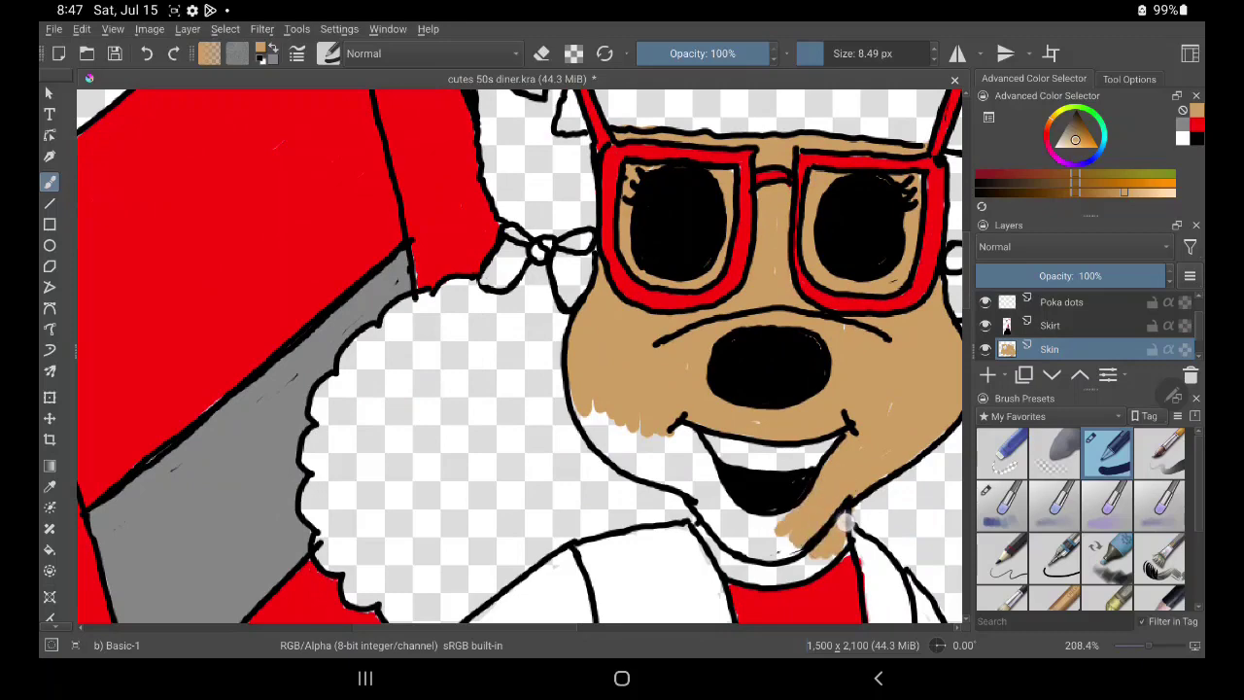
pyautogui.moveTo(795, 573)
pyautogui.mouseDown()
pyautogui.moveTo(758, 578)
pyautogui.moveTo(715, 544)
pyautogui.moveTo(768, 569)
pyautogui.moveTo(784, 551)
pyautogui.moveTo(749, 535)
pyautogui.moveTo(781, 525)
pyautogui.moveTo(720, 504)
pyautogui.moveTo(695, 513)
pyautogui.moveTo(710, 457)
pyautogui.moveTo(685, 427)
pyautogui.moveTo(688, 471)
pyautogui.moveTo(606, 444)
pyautogui.moveTo(600, 461)
pyautogui.moveTo(704, 491)
pyautogui.mouseUp()
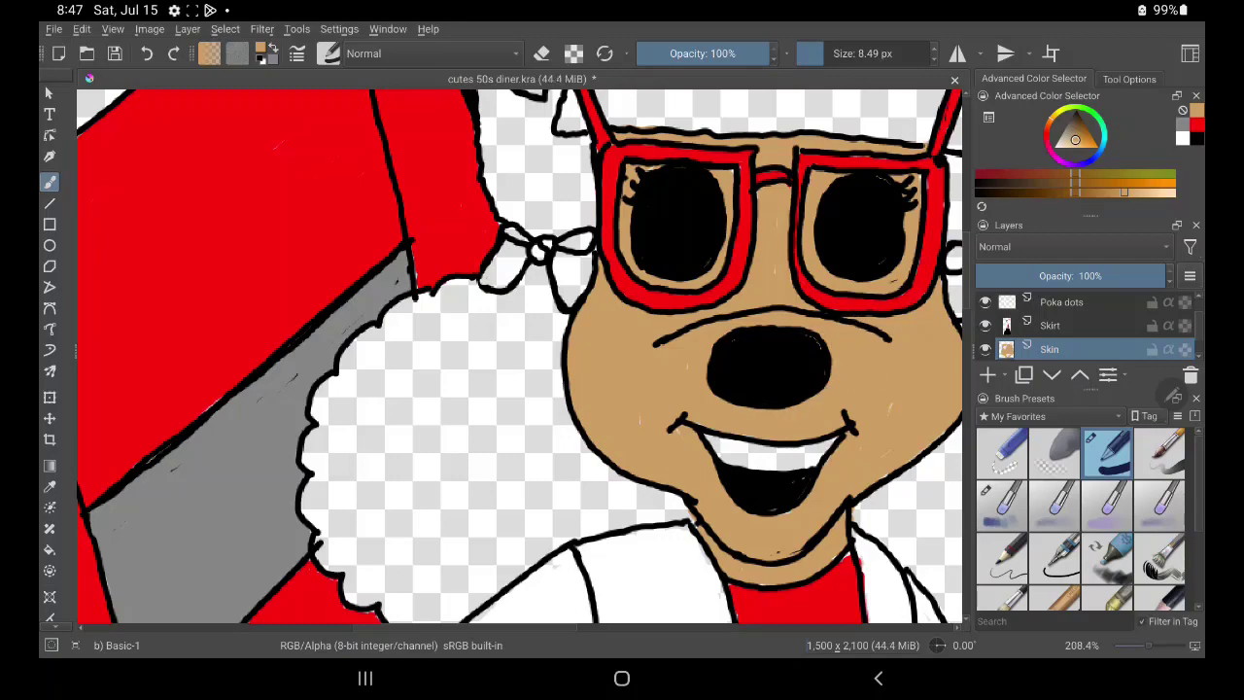
# Zoom in on the arm, try a tan stroke, then undo it.
pyautogui.scroll(-3, 520, 355)
pyautogui.scroll(-3, 521, 355)
pyautogui.scroll(-3, 520, 355)
pyautogui.scroll(-1, 520, 354)
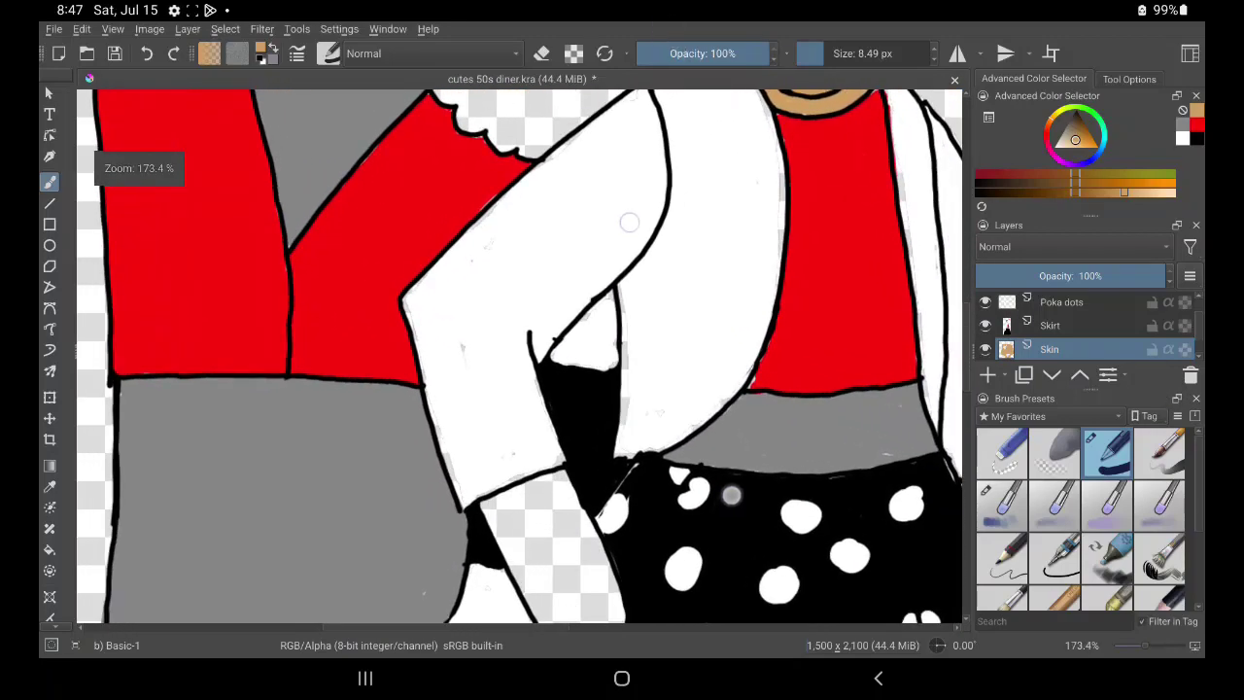
pyautogui.scroll(-2, 520, 355)
pyautogui.moveTo(542, 402)
pyautogui.mouseDown()
pyautogui.moveTo(548, 438)
pyautogui.moveTo(614, 502)
pyautogui.moveTo(595, 400)
pyautogui.moveTo(603, 501)
pyautogui.moveTo(562, 384)
pyautogui.mouseUp()
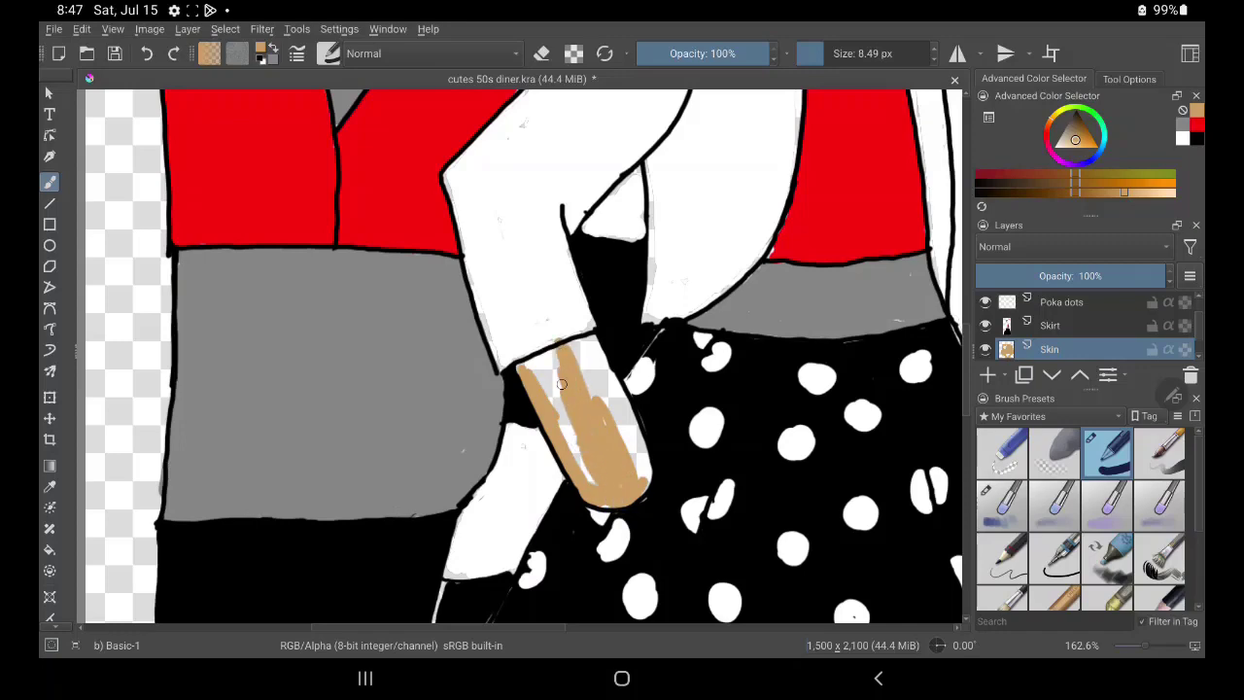
pyautogui.hotkey('ctrl', 'z')
# Paint tan along the forearm's top, left and right edges, cleaning a light line.
pyautogui.scroll(5, 525, 350)
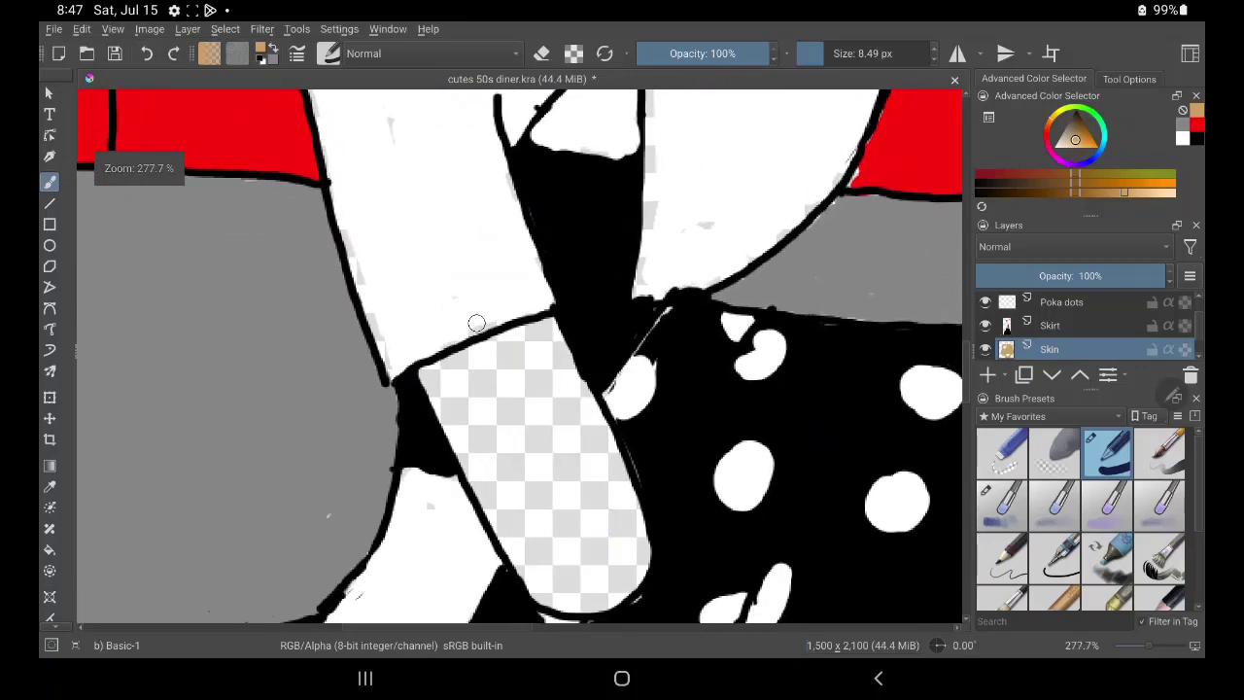
pyautogui.moveTo(422, 372)
pyautogui.mouseDown()
pyautogui.moveTo(556, 325)
pyautogui.moveTo(564, 355)
pyautogui.mouseUp()
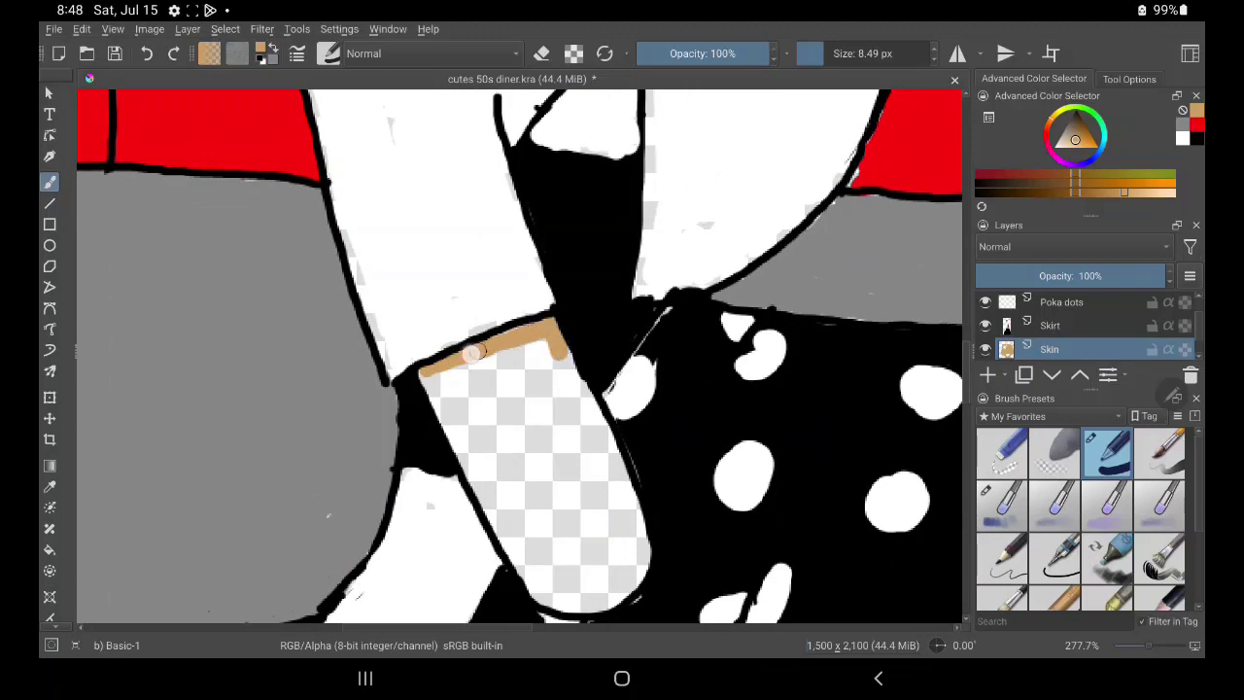
pyautogui.moveTo(423, 372)
pyautogui.mouseDown()
pyautogui.moveTo(539, 591)
pyautogui.moveTo(595, 602)
pyautogui.moveTo(646, 566)
pyautogui.moveTo(549, 346)
pyautogui.moveTo(636, 506)
pyautogui.moveTo(630, 527)
pyautogui.moveTo(618, 478)
pyautogui.mouseUp()
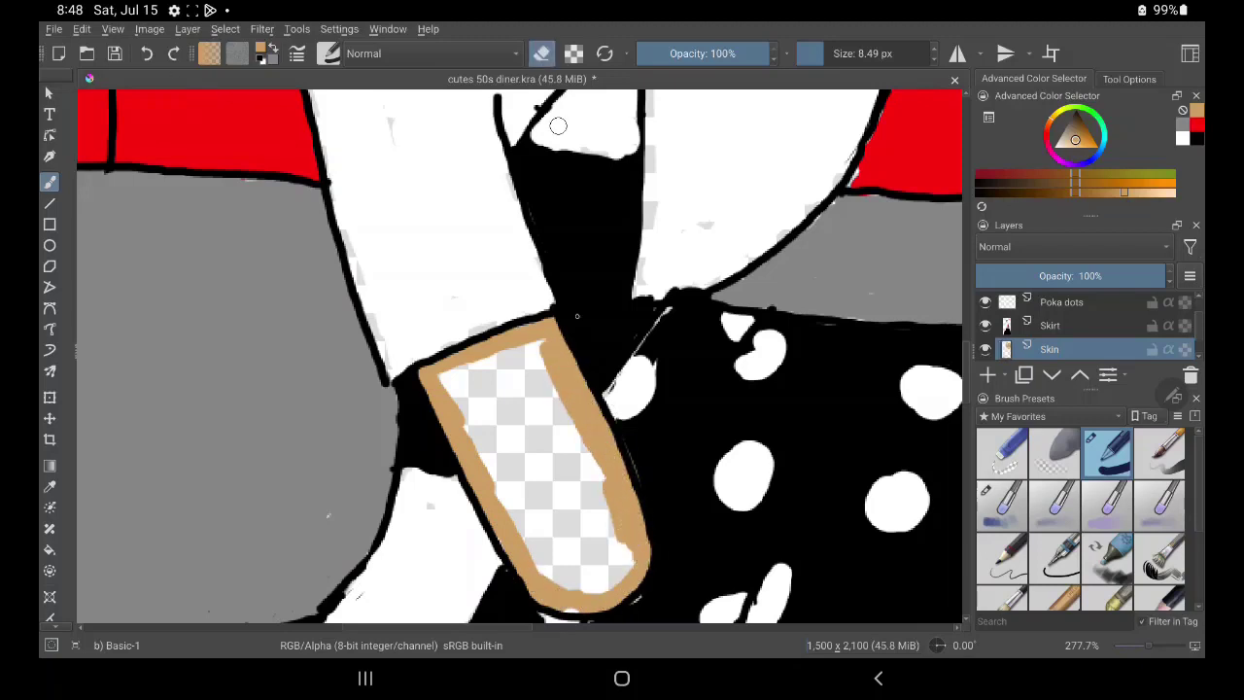
pyautogui.moveTo(599, 389); pyautogui.dragTo(622, 453)
pyautogui.moveTo(579, 396)
pyautogui.mouseDown()
pyautogui.moveTo(642, 534)
pyautogui.moveTo(605, 584)
pyautogui.moveTo(534, 549)
pyautogui.moveTo(450, 374)
pyautogui.moveTo(550, 364)
pyautogui.moveTo(589, 437)
pyautogui.moveTo(577, 505)
pyautogui.moveTo(489, 405)
pyautogui.moveTo(524, 503)
pyautogui.moveTo(185, 486)
pyautogui.moveTo(87, 495)
pyautogui.mouseUp()
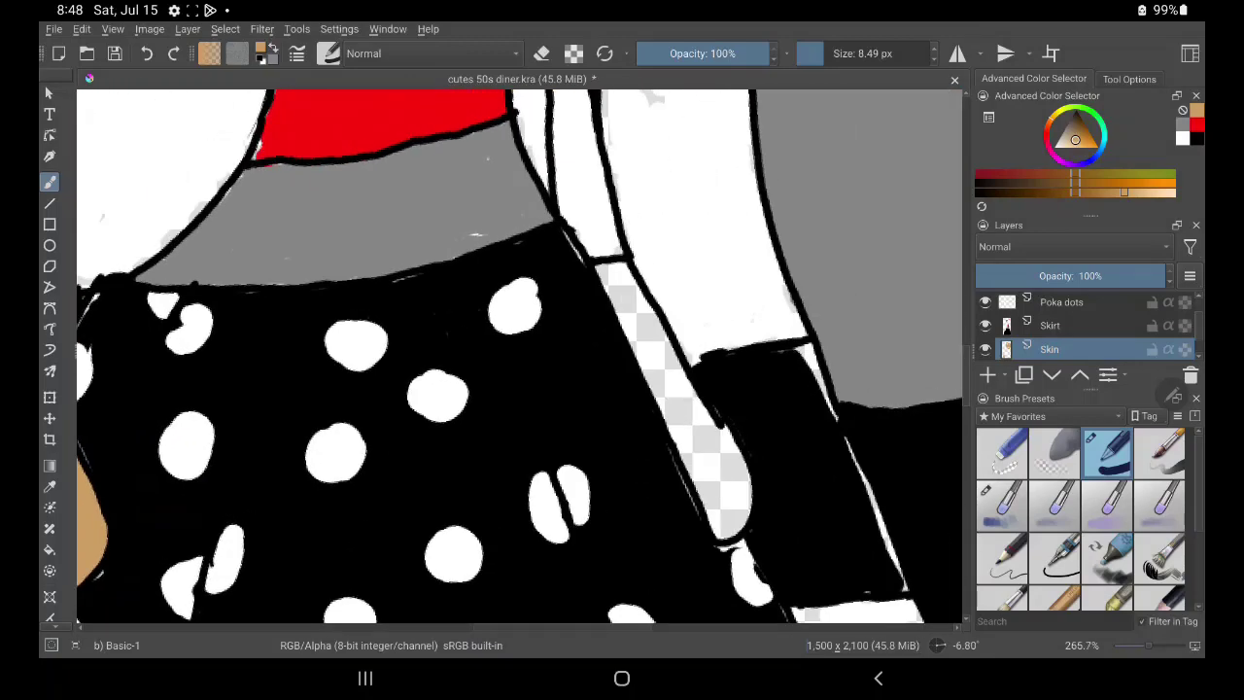
# Fill the remaining empty arm strip beside the polka-dot skirt with tan.
pyautogui.moveTo(604, 274)
pyautogui.mouseDown()
pyautogui.moveTo(636, 341)
pyautogui.moveTo(595, 260)
pyautogui.moveTo(724, 448)
pyautogui.mouseUp()
pyautogui.moveTo(670, 357)
pyautogui.mouseDown()
pyautogui.moveTo(734, 491)
pyautogui.moveTo(734, 471)
pyautogui.mouseUp()
pyautogui.moveTo(651, 331); pyautogui.dragTo(734, 515)
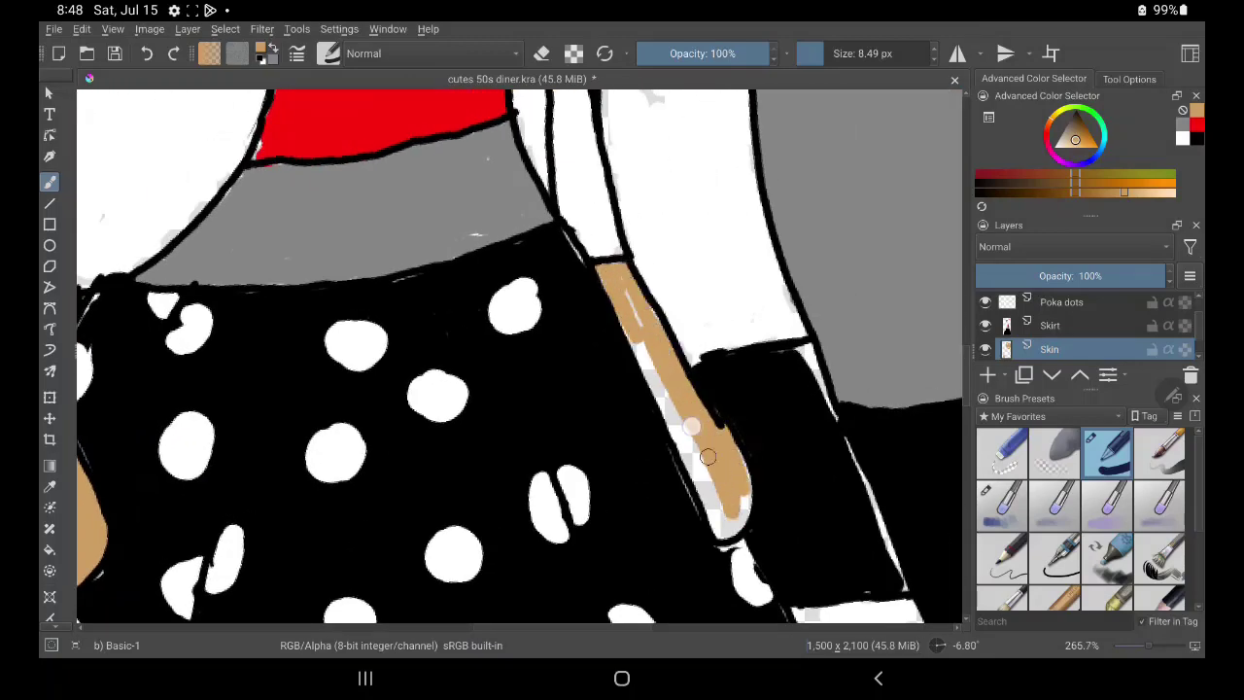
pyautogui.moveTo(618, 292)
pyautogui.mouseDown()
pyautogui.moveTo(669, 420)
pyautogui.moveTo(739, 535)
pyautogui.moveTo(744, 483)
pyautogui.moveTo(722, 521)
pyautogui.mouseUp()
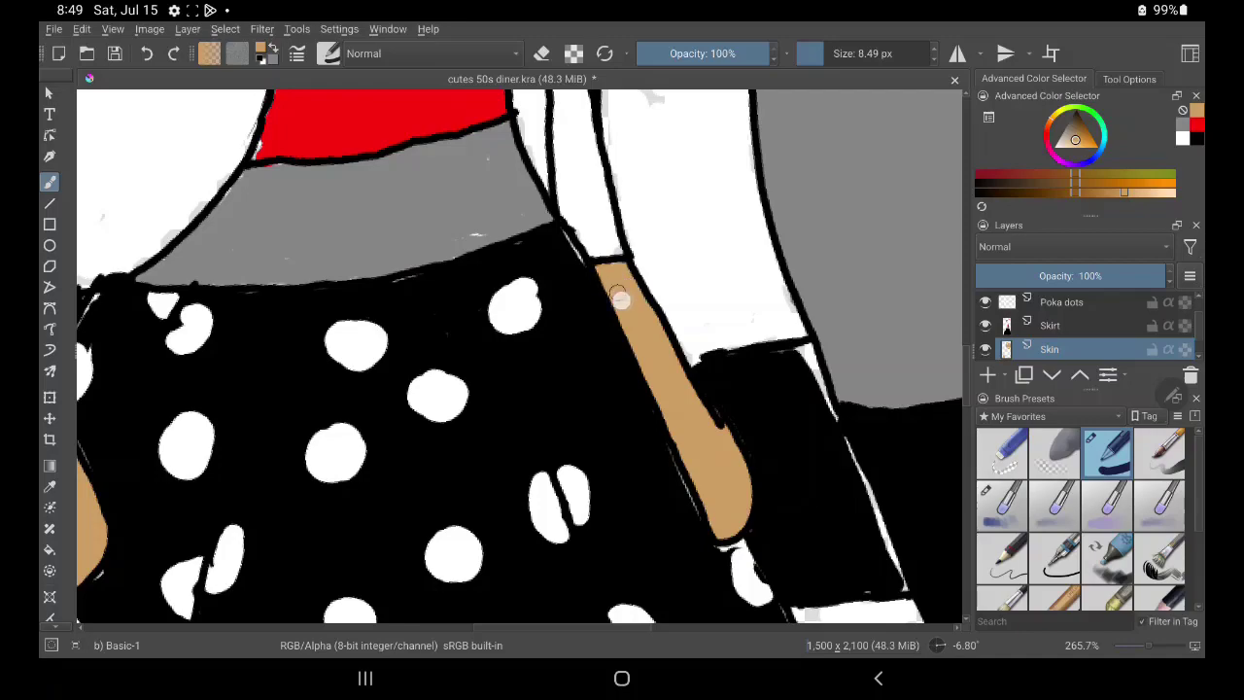
pyautogui.scroll(-6, 495, 514)
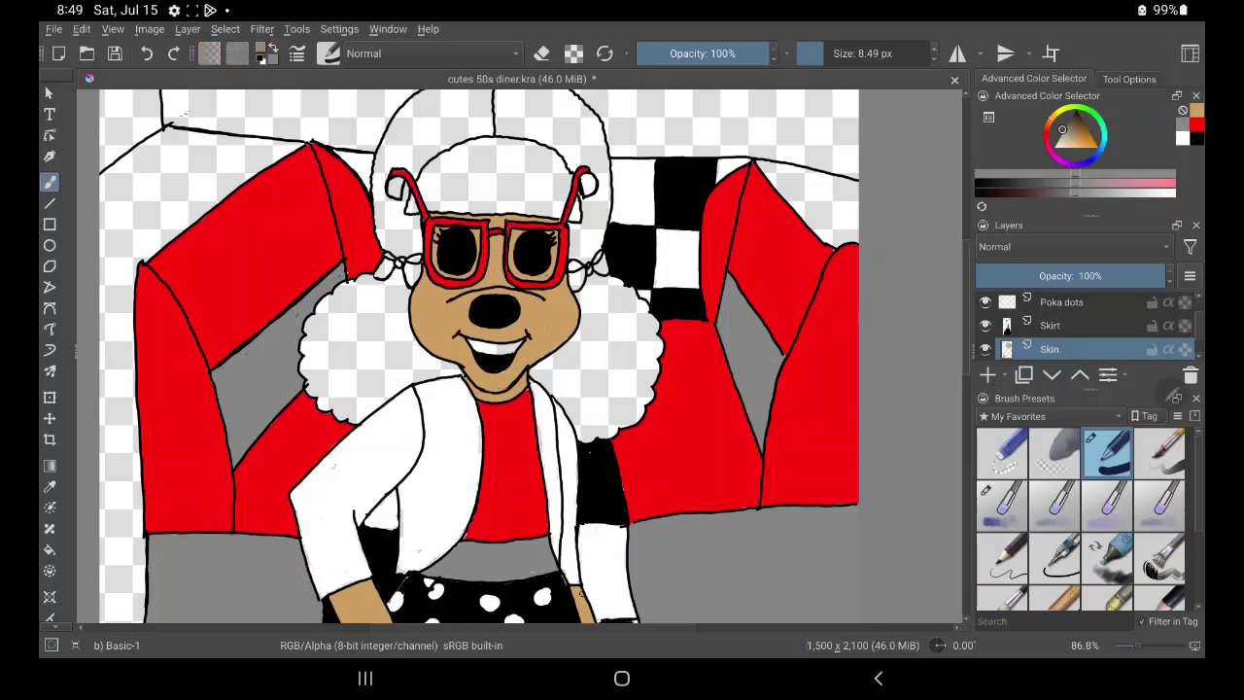
# Zoom in on the face and paint both bows beside the glasses grey, touching up edges.
pyautogui.scroll(5, 495, 354)
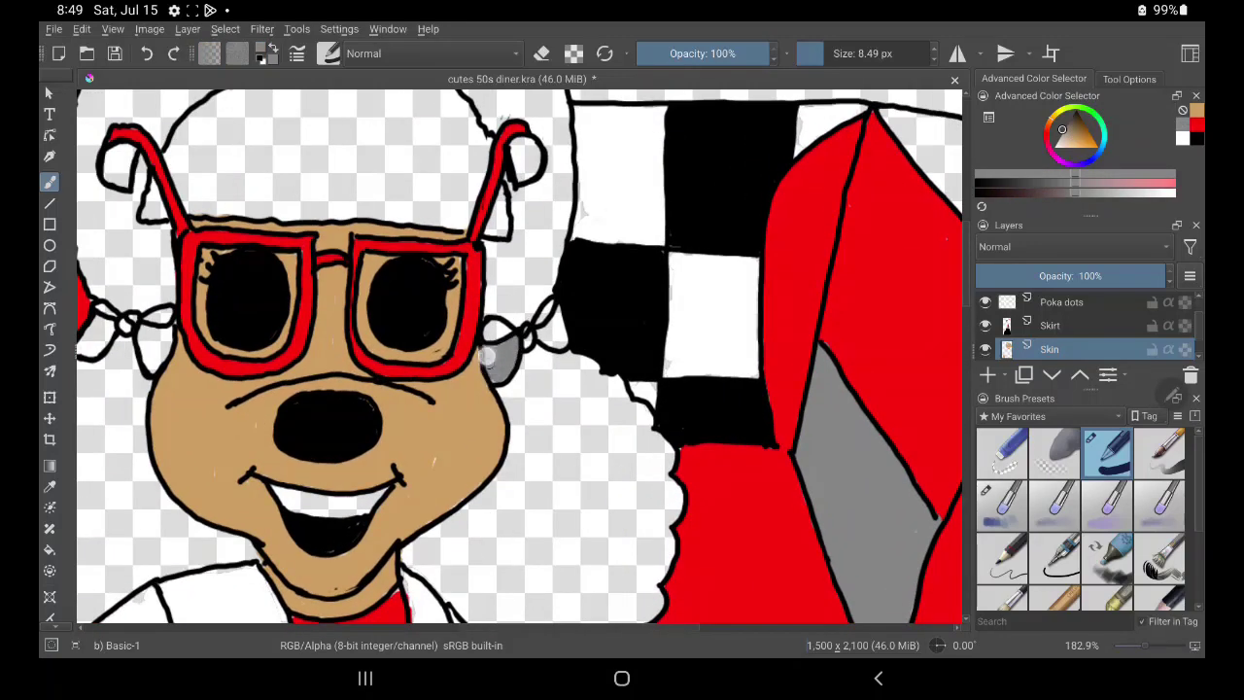
pyautogui.moveTo(506, 360); pyautogui.dragTo(499, 367)
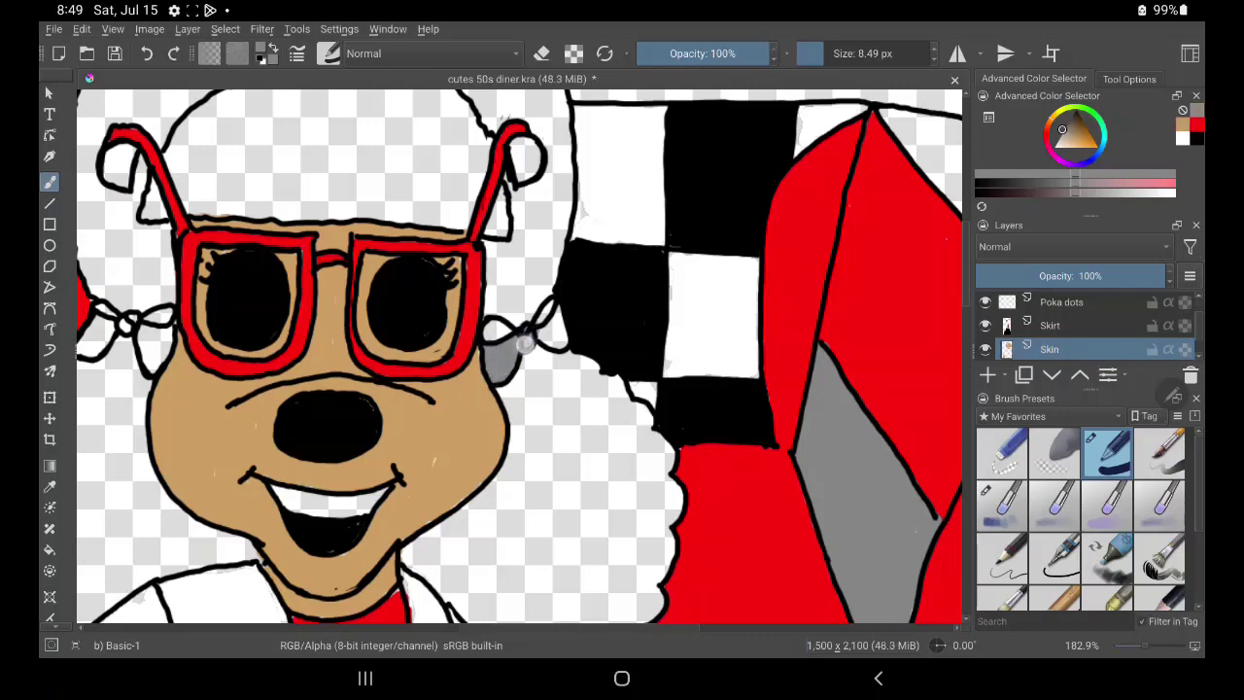
pyautogui.moveTo(533, 325); pyautogui.dragTo(569, 346)
pyautogui.moveTo(457, 525)
pyautogui.mouseDown()
pyautogui.moveTo(474, 562)
pyautogui.moveTo(589, 572)
pyautogui.mouseUp()
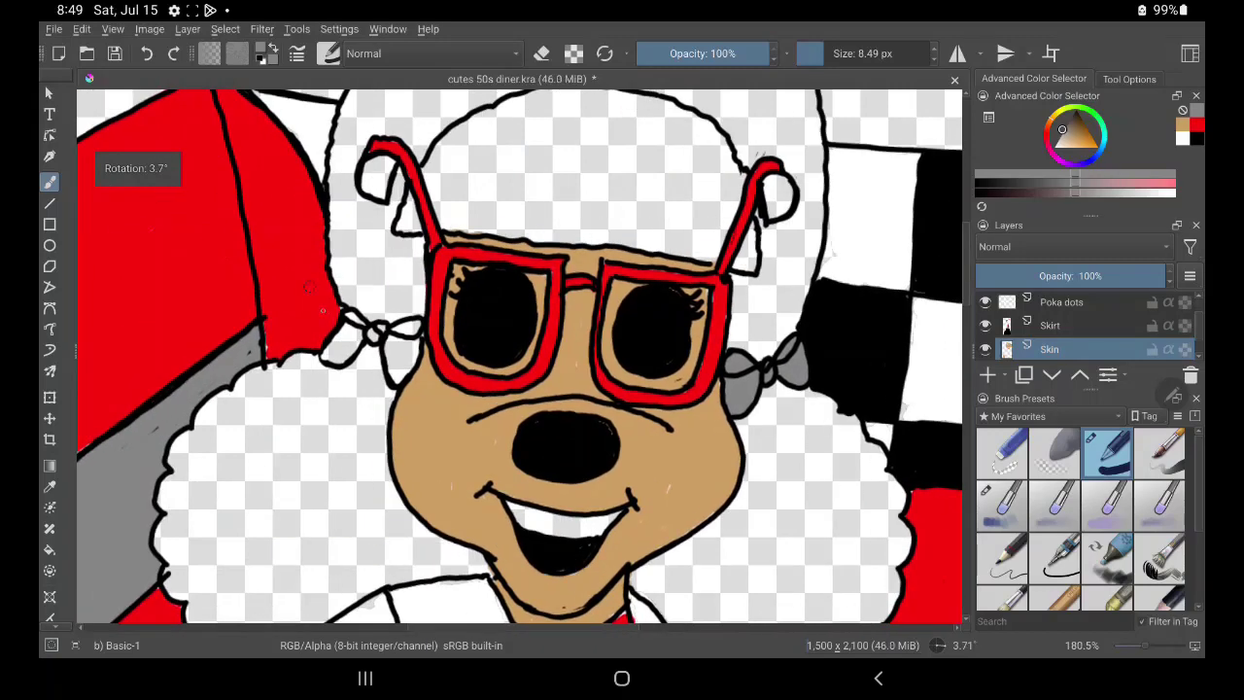
pyautogui.moveTo(348, 348)
pyautogui.mouseDown()
pyautogui.moveTo(350, 329)
pyautogui.moveTo(384, 331)
pyautogui.moveTo(397, 369)
pyautogui.mouseUp()
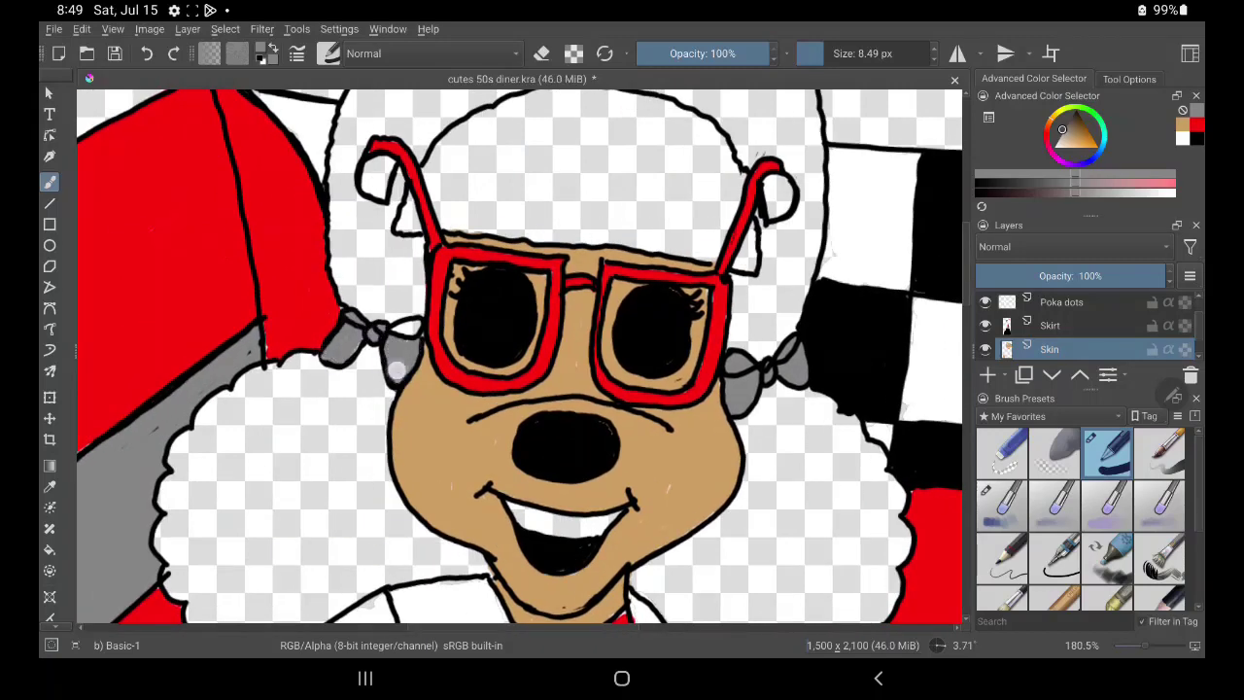
pyautogui.moveTo(406, 325); pyautogui.dragTo(418, 329)
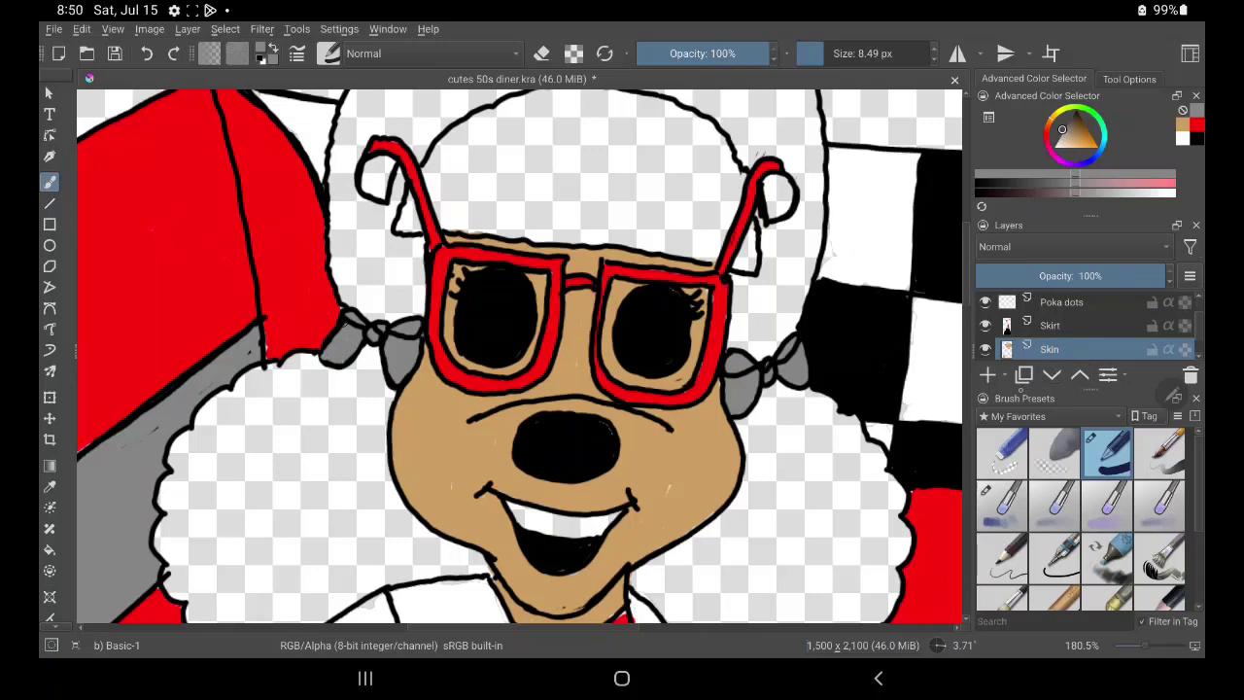
# Rename Paint Layer 2 to 'Hair'.
pyautogui.doubleClick(1067, 349)
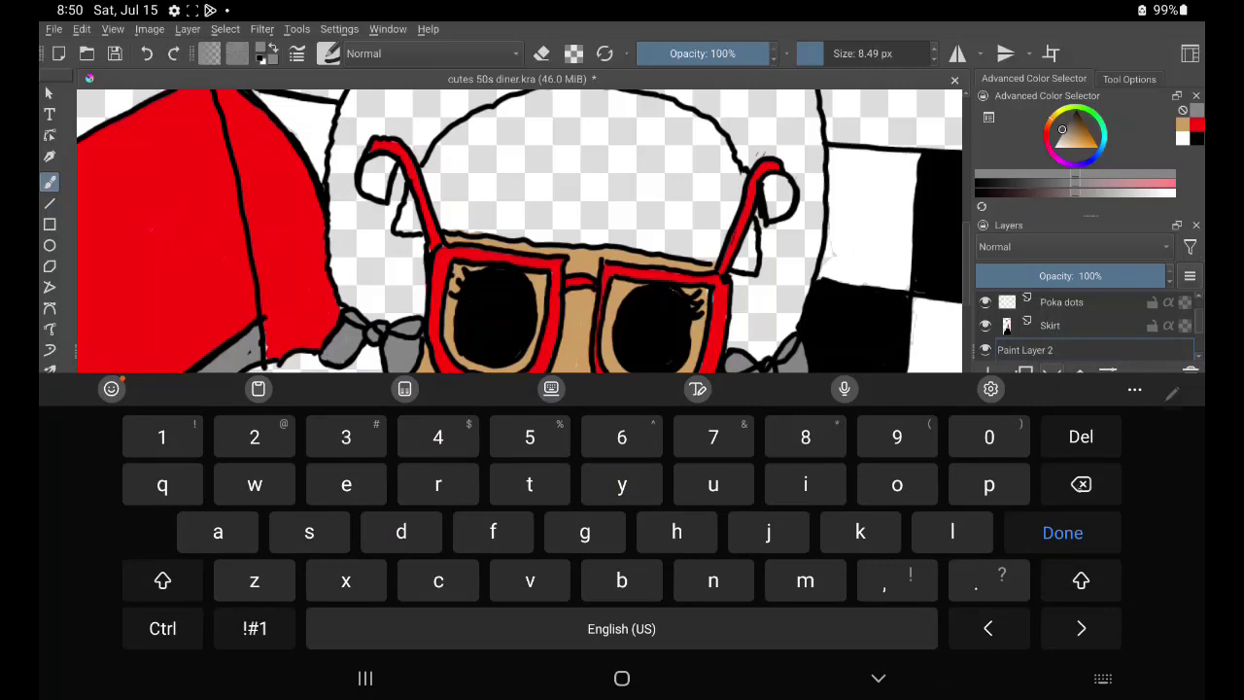
pyautogui.press('BackSpace')
pyautogui.write('Ha')
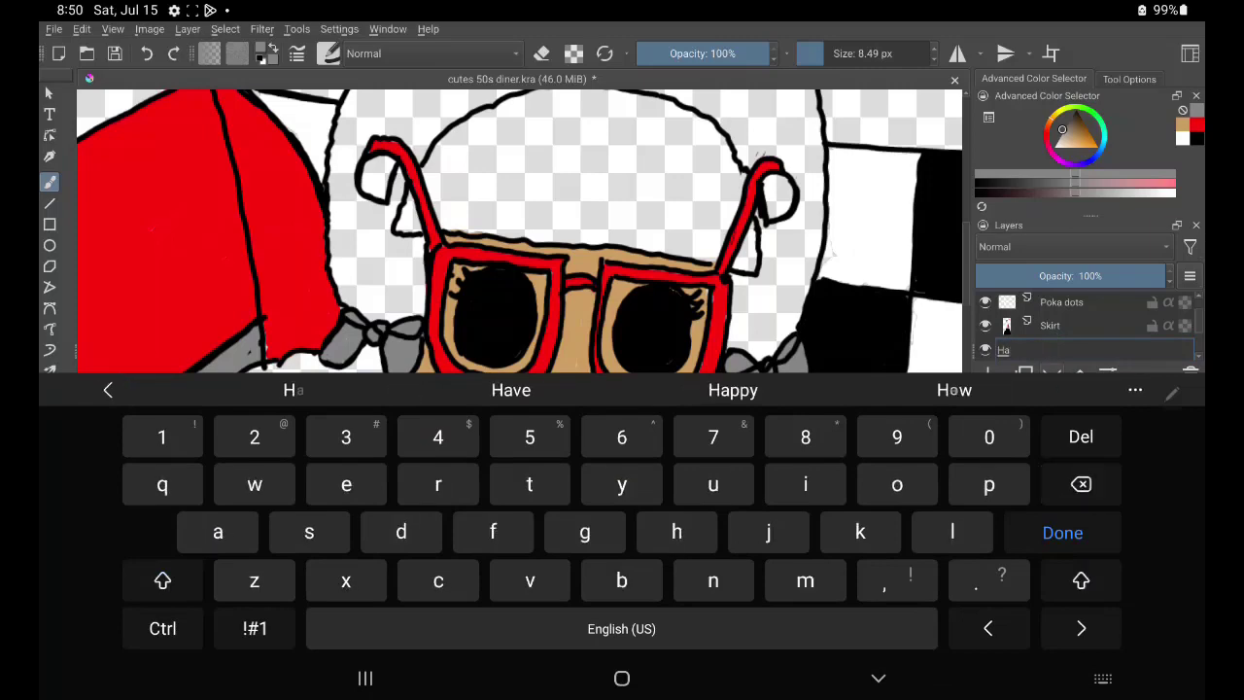
pyautogui.write('ir')
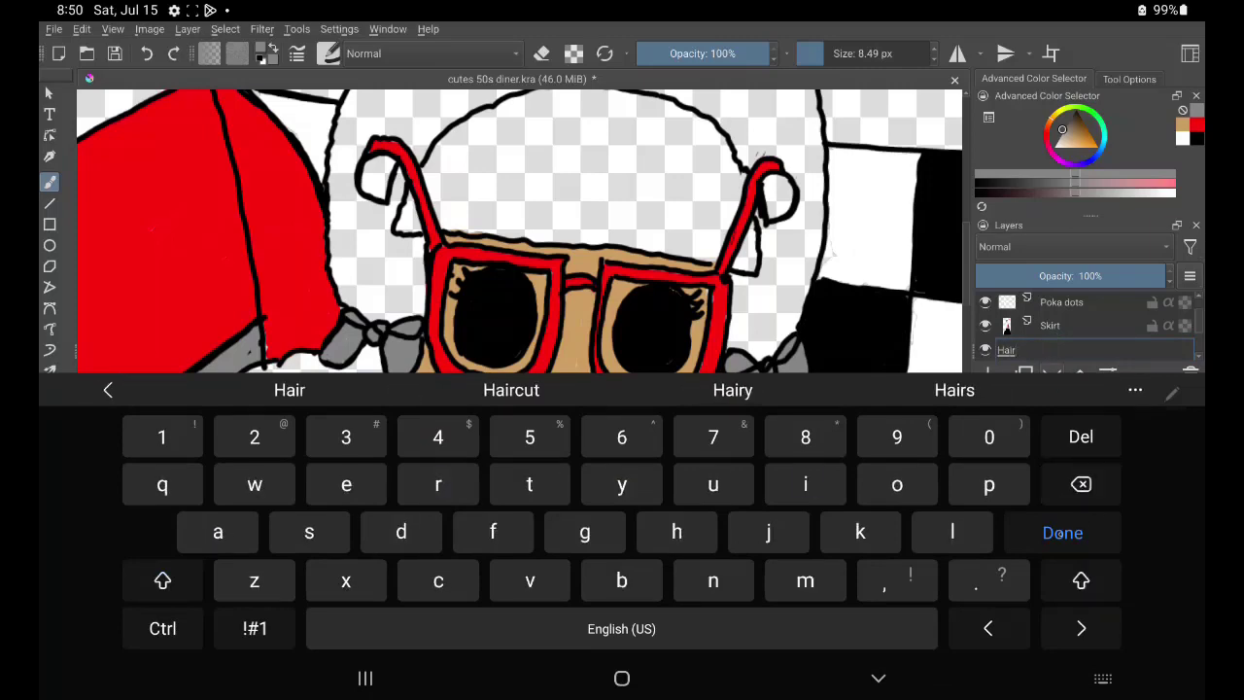
pyautogui.press('Return')
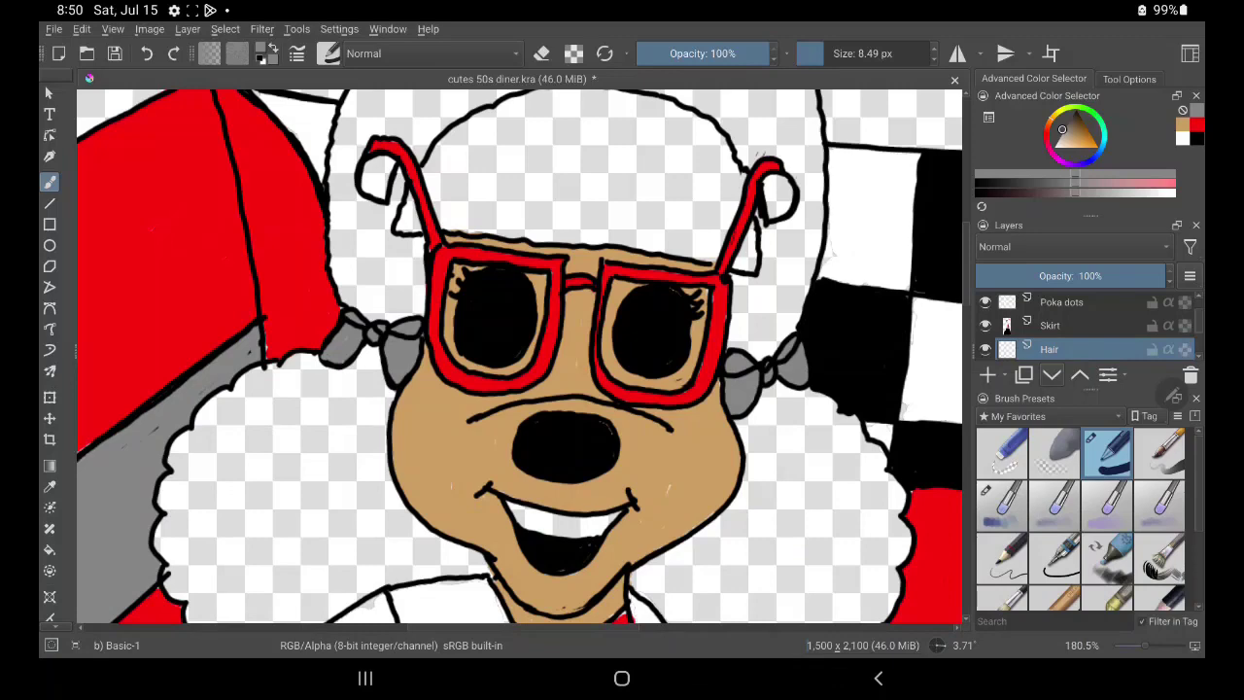
# Pick dark brown and paint the hair left of the poodle's face.
pyautogui.click(1076, 119)
pyautogui.click(1041, 181)
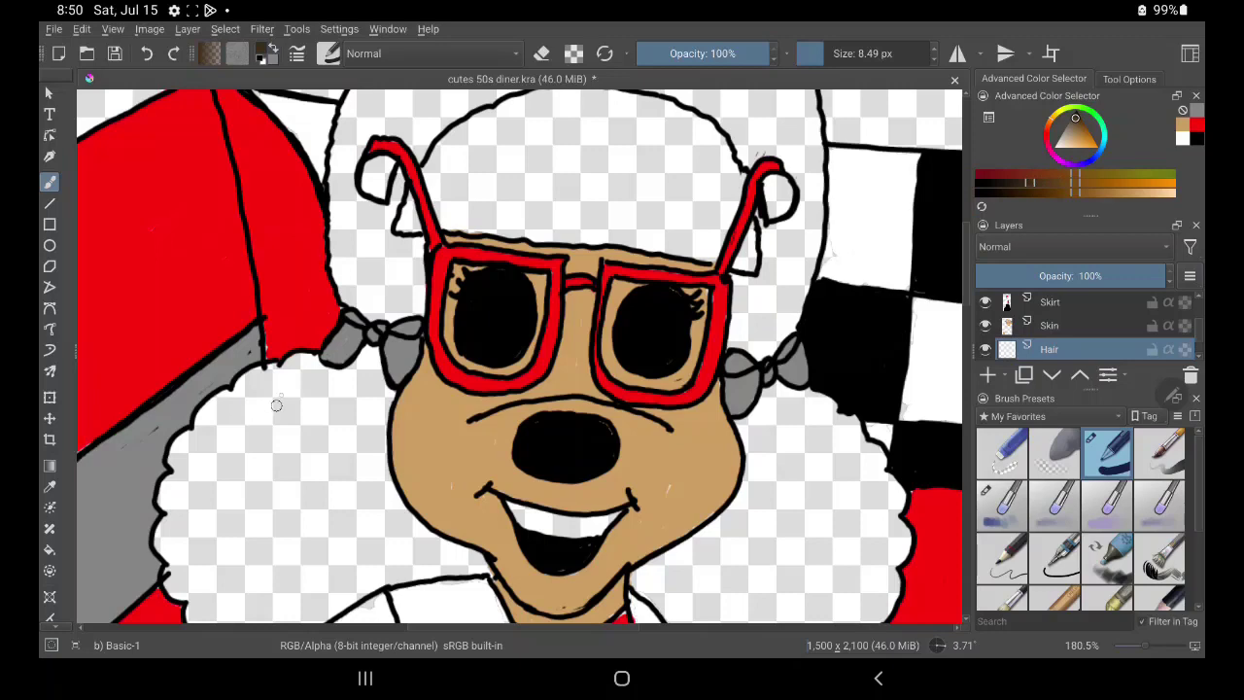
pyautogui.moveTo(281, 415); pyautogui.dragTo(292, 364)
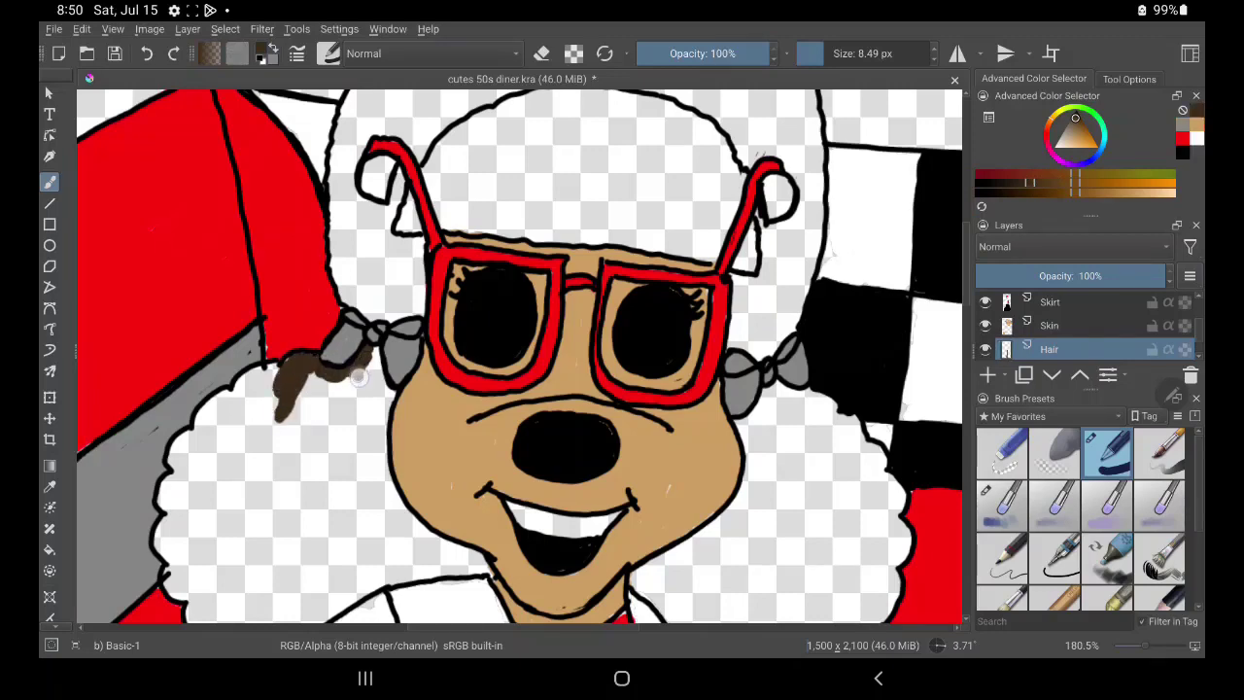
pyautogui.moveTo(375, 346)
pyautogui.mouseDown()
pyautogui.moveTo(379, 447)
pyautogui.moveTo(370, 389)
pyautogui.moveTo(338, 449)
pyautogui.moveTo(271, 378)
pyautogui.moveTo(269, 397)
pyautogui.moveTo(223, 408)
pyautogui.moveTo(221, 393)
pyautogui.moveTo(209, 457)
pyautogui.moveTo(262, 418)
pyautogui.moveTo(186, 450)
pyautogui.moveTo(190, 510)
pyautogui.moveTo(233, 545)
pyautogui.moveTo(268, 450)
pyautogui.moveTo(288, 521)
pyautogui.moveTo(310, 486)
pyautogui.moveTo(304, 529)
pyautogui.moveTo(335, 491)
pyautogui.moveTo(350, 545)
pyautogui.moveTo(384, 486)
pyautogui.moveTo(393, 515)
pyautogui.moveTo(389, 477)
pyautogui.moveTo(445, 545)
pyautogui.moveTo(418, 572)
pyautogui.moveTo(457, 562)
pyautogui.moveTo(364, 535)
pyautogui.moveTo(345, 583)
pyautogui.moveTo(369, 593)
pyautogui.moveTo(399, 565)
pyautogui.moveTo(248, 571)
pyautogui.moveTo(205, 553)
pyautogui.moveTo(177, 572)
pyautogui.moveTo(190, 583)
pyautogui.moveTo(189, 555)
pyautogui.moveTo(209, 603)
pyautogui.moveTo(245, 600)
pyautogui.mouseUp()
# Fill the gap at the left hair's lower edge and brown the right hair edge down to the collar.
pyautogui.moveTo(501, 504); pyautogui.dragTo(560, 377)
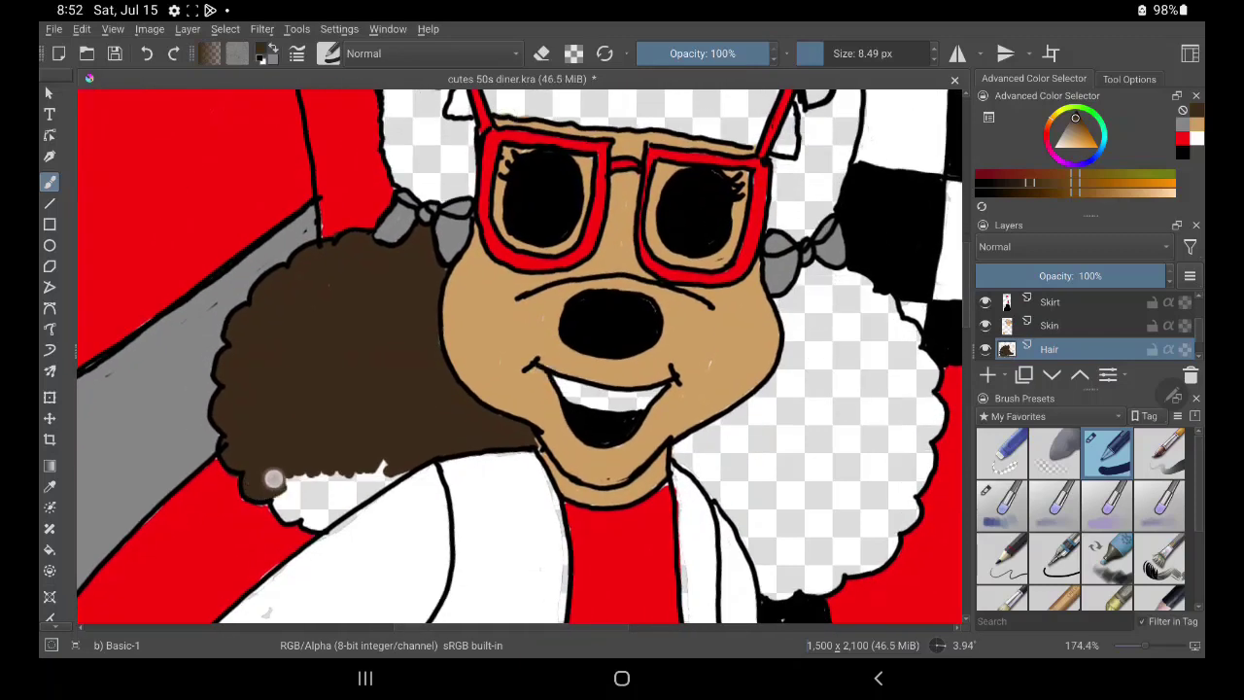
pyautogui.moveTo(274, 479)
pyautogui.mouseDown()
pyautogui.moveTo(292, 515)
pyautogui.moveTo(311, 506)
pyautogui.moveTo(291, 510)
pyautogui.moveTo(315, 466)
pyautogui.moveTo(331, 515)
pyautogui.moveTo(345, 491)
pyautogui.moveTo(368, 486)
pyautogui.moveTo(306, 517)
pyautogui.moveTo(389, 472)
pyautogui.moveTo(353, 478)
pyautogui.moveTo(328, 437)
pyautogui.mouseUp()
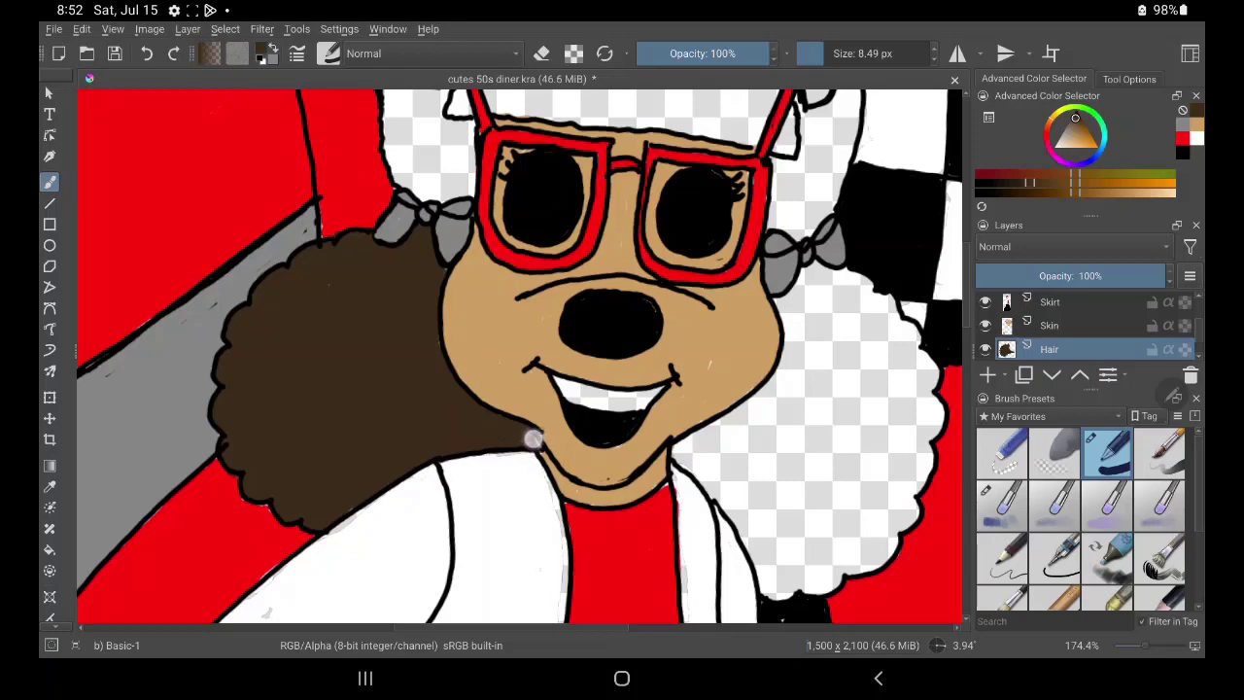
pyautogui.moveTo(806, 289); pyautogui.dragTo(806, 274)
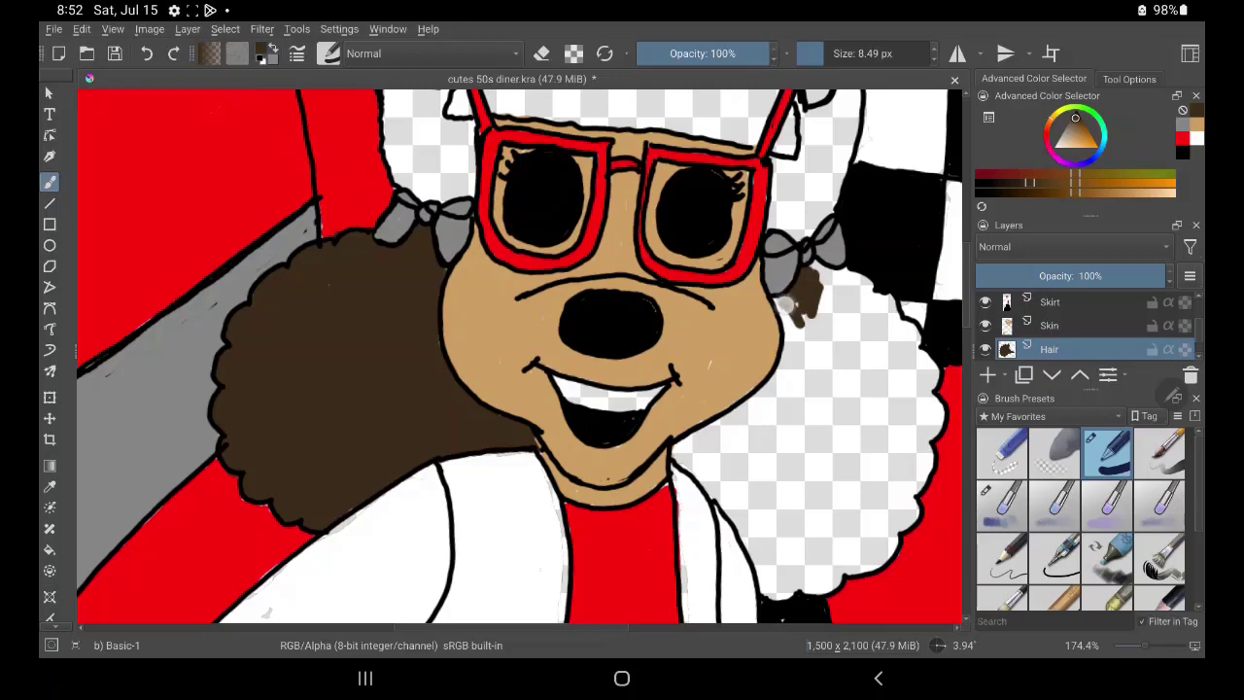
pyautogui.moveTo(785, 304)
pyautogui.mouseDown()
pyautogui.moveTo(788, 369)
pyautogui.moveTo(788, 314)
pyautogui.moveTo(803, 366)
pyautogui.moveTo(777, 418)
pyautogui.moveTo(799, 367)
pyautogui.moveTo(772, 370)
pyautogui.moveTo(708, 434)
pyautogui.moveTo(717, 494)
pyautogui.moveTo(753, 549)
pyautogui.moveTo(792, 438)
pyautogui.moveTo(736, 472)
pyautogui.moveTo(725, 452)
pyautogui.moveTo(696, 446)
pyautogui.mouseUp()
pyautogui.moveTo(765, 530)
pyautogui.mouseDown()
pyautogui.moveTo(768, 588)
pyautogui.moveTo(798, 581)
pyautogui.moveTo(781, 580)
pyautogui.moveTo(820, 555)
pyautogui.moveTo(870, 562)
pyautogui.moveTo(895, 530)
pyautogui.moveTo(841, 557)
pyautogui.moveTo(870, 505)
pyautogui.moveTo(802, 472)
pyautogui.moveTo(775, 541)
pyautogui.moveTo(821, 409)
pyautogui.moveTo(869, 499)
pyautogui.mouseUp()
# Cover the rest of the right hair puff with dark brown, tidying its edges.
pyautogui.moveTo(817, 414)
pyautogui.mouseDown()
pyautogui.moveTo(884, 443)
pyautogui.moveTo(914, 396)
pyautogui.moveTo(932, 428)
pyautogui.moveTo(895, 498)
pyautogui.moveTo(890, 470)
pyautogui.moveTo(907, 512)
pyautogui.mouseUp()
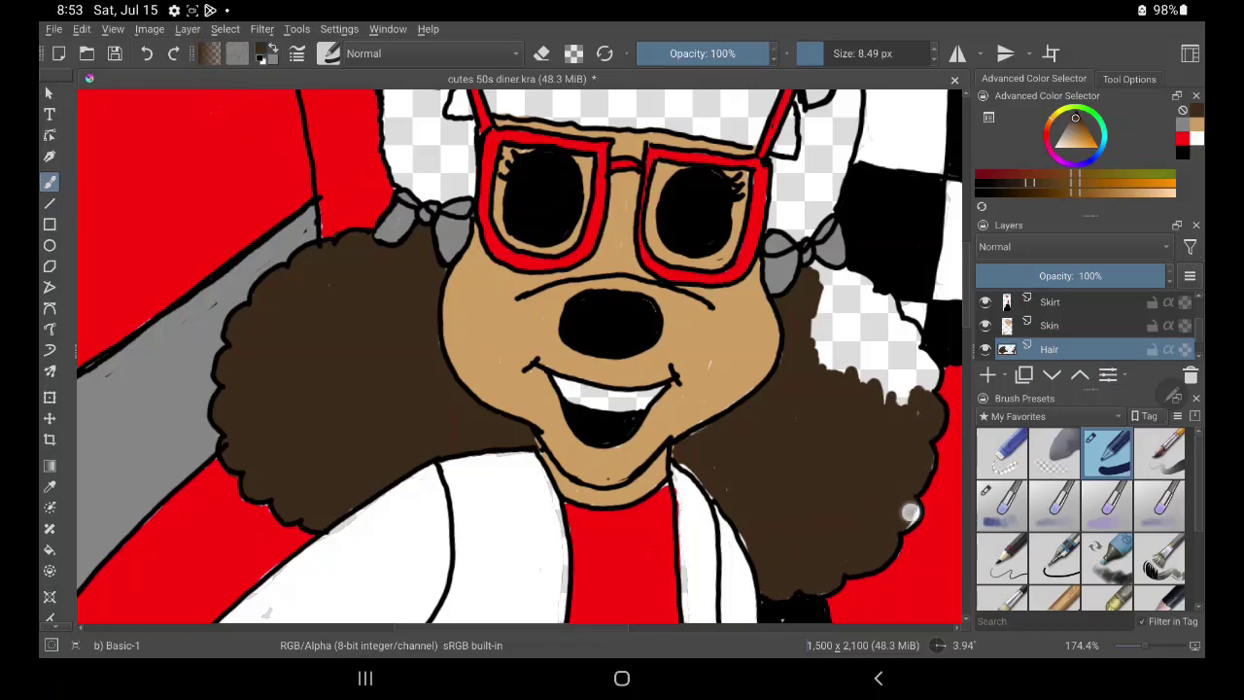
pyautogui.moveTo(831, 274); pyautogui.dragTo(826, 379)
pyautogui.moveTo(822, 299)
pyautogui.mouseDown()
pyautogui.moveTo(826, 379)
pyautogui.moveTo(867, 389)
pyautogui.mouseUp()
pyautogui.moveTo(875, 321)
pyautogui.mouseDown()
pyautogui.moveTo(899, 370)
pyautogui.moveTo(909, 331)
pyautogui.moveTo(920, 389)
pyautogui.moveTo(919, 367)
pyautogui.mouseUp()
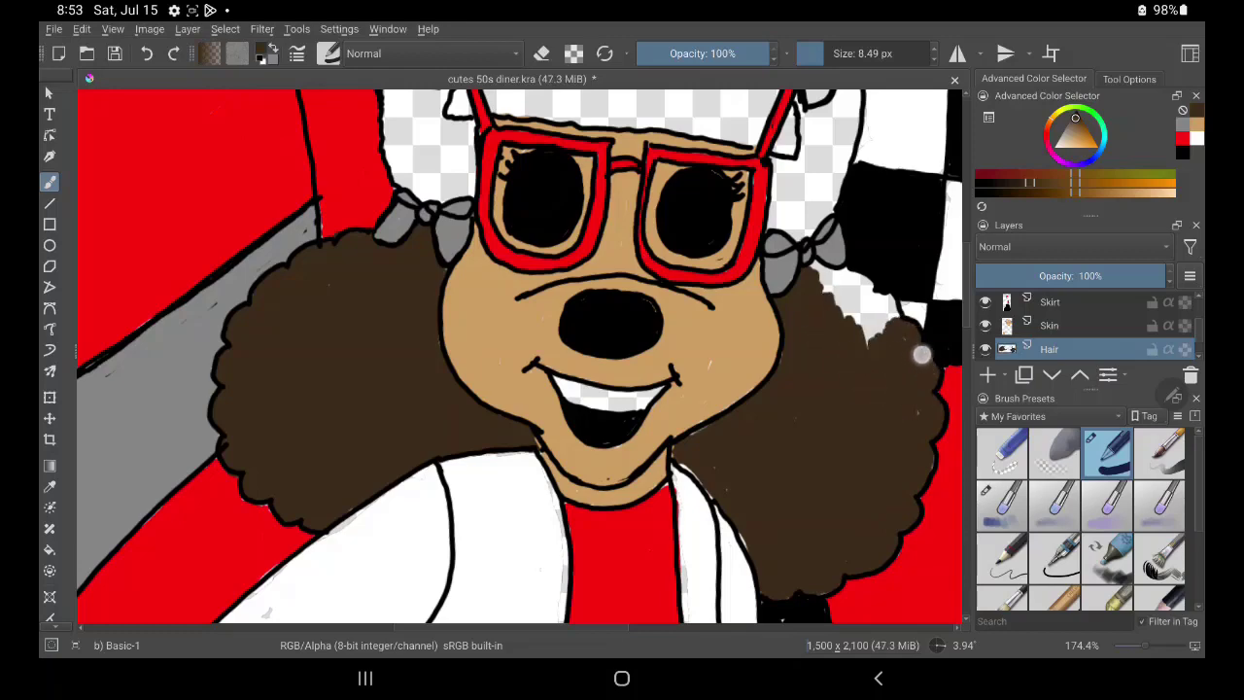
pyautogui.moveTo(879, 301)
pyautogui.mouseDown()
pyautogui.moveTo(890, 313)
pyautogui.moveTo(831, 279)
pyautogui.mouseUp()
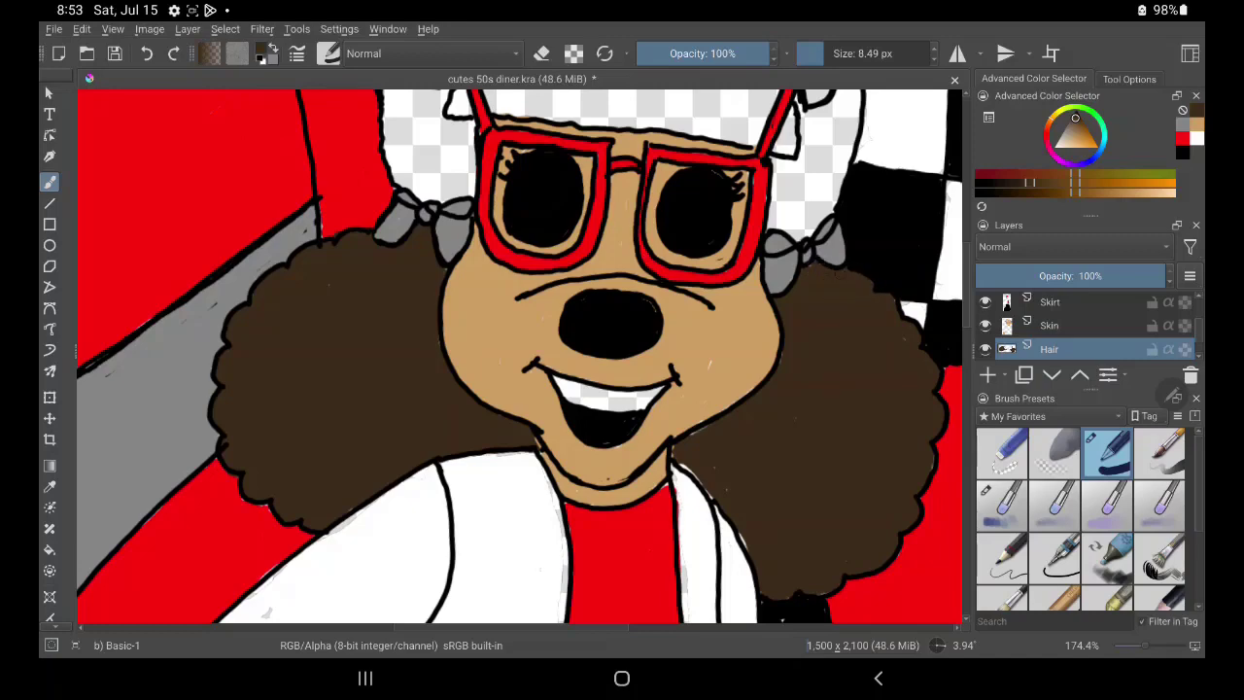
# Brown the hair around the glasses, filling white gaps beside the glasses arms.
pyautogui.scroll(5, 520, 356)
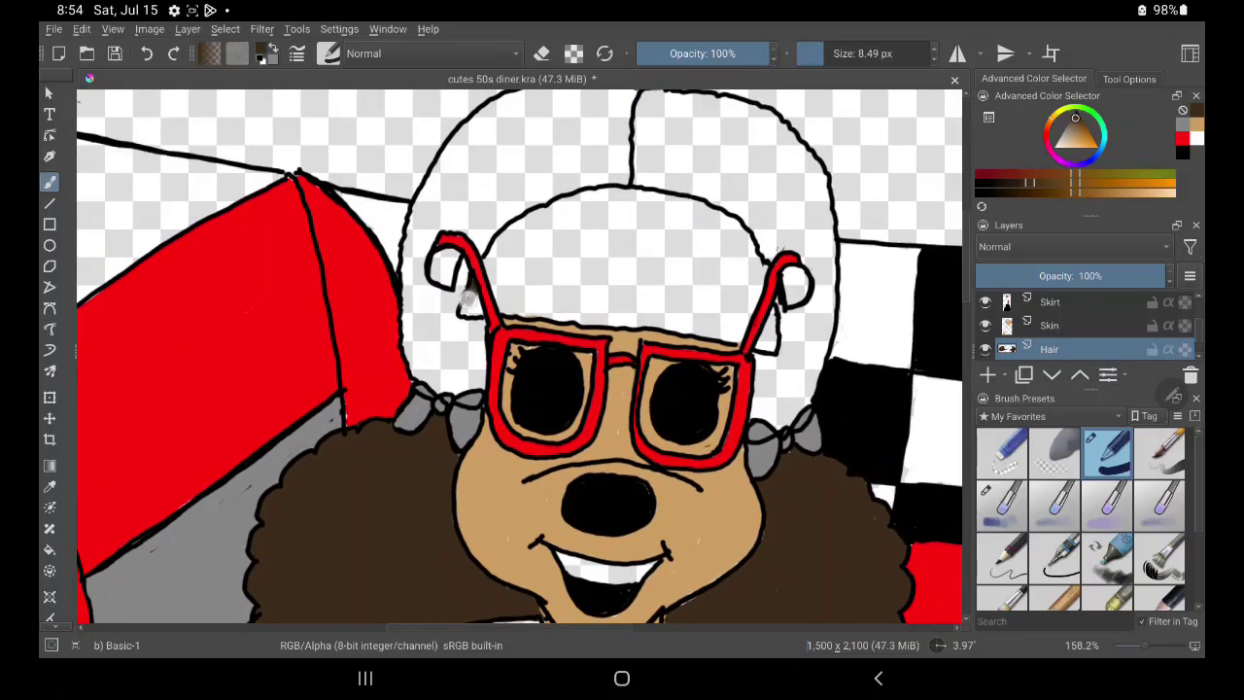
pyautogui.moveTo(466, 302)
pyautogui.mouseDown()
pyautogui.moveTo(509, 279)
pyautogui.moveTo(525, 310)
pyautogui.moveTo(630, 319)
pyautogui.mouseUp()
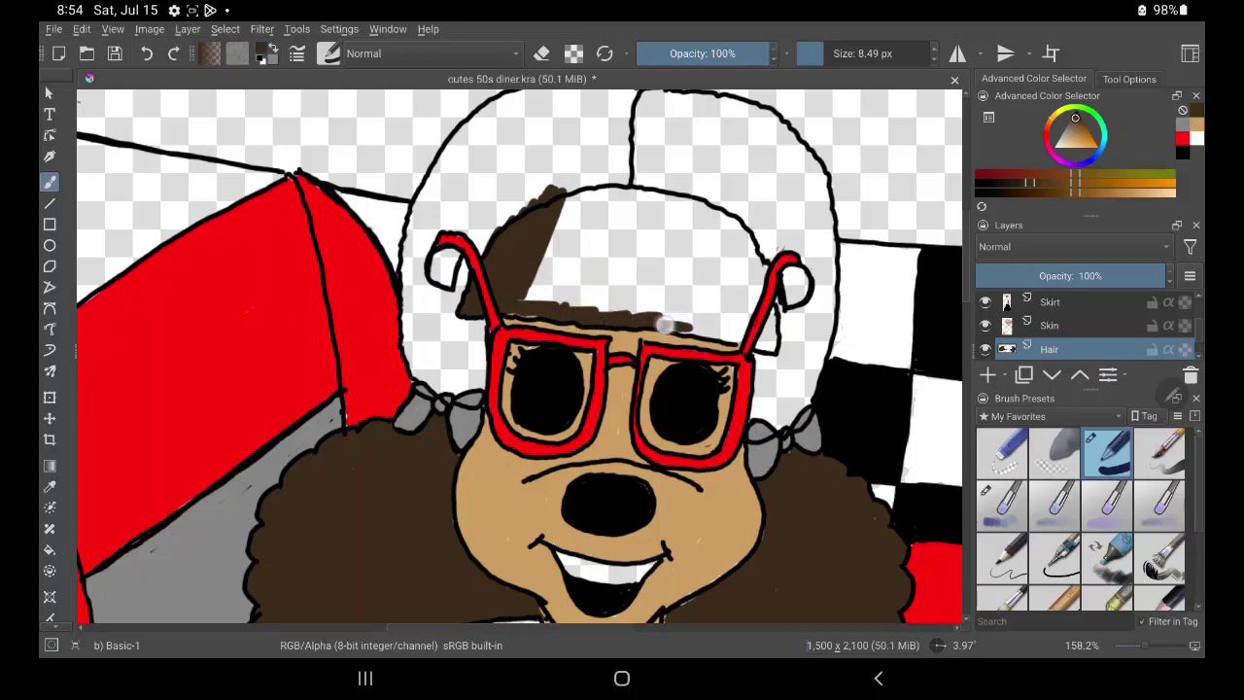
pyautogui.moveTo(739, 339)
pyautogui.mouseDown()
pyautogui.moveTo(768, 321)
pyautogui.moveTo(768, 340)
pyautogui.moveTo(750, 256)
pyautogui.moveTo(719, 199)
pyautogui.moveTo(647, 184)
pyautogui.moveTo(665, 245)
pyautogui.moveTo(632, 194)
pyautogui.moveTo(602, 234)
pyautogui.moveTo(573, 218)
pyautogui.moveTo(551, 284)
pyautogui.moveTo(598, 243)
pyautogui.moveTo(567, 286)
pyautogui.moveTo(539, 251)
pyautogui.moveTo(592, 259)
pyautogui.moveTo(619, 312)
pyautogui.moveTo(639, 246)
pyautogui.moveTo(651, 294)
pyautogui.moveTo(705, 282)
pyautogui.moveTo(717, 256)
pyautogui.moveTo(730, 324)
pyautogui.moveTo(744, 274)
pyautogui.moveTo(747, 288)
pyautogui.mouseUp()
pyautogui.moveTo(465, 270)
pyautogui.mouseDown()
pyautogui.moveTo(457, 307)
pyautogui.moveTo(467, 262)
pyautogui.mouseUp()
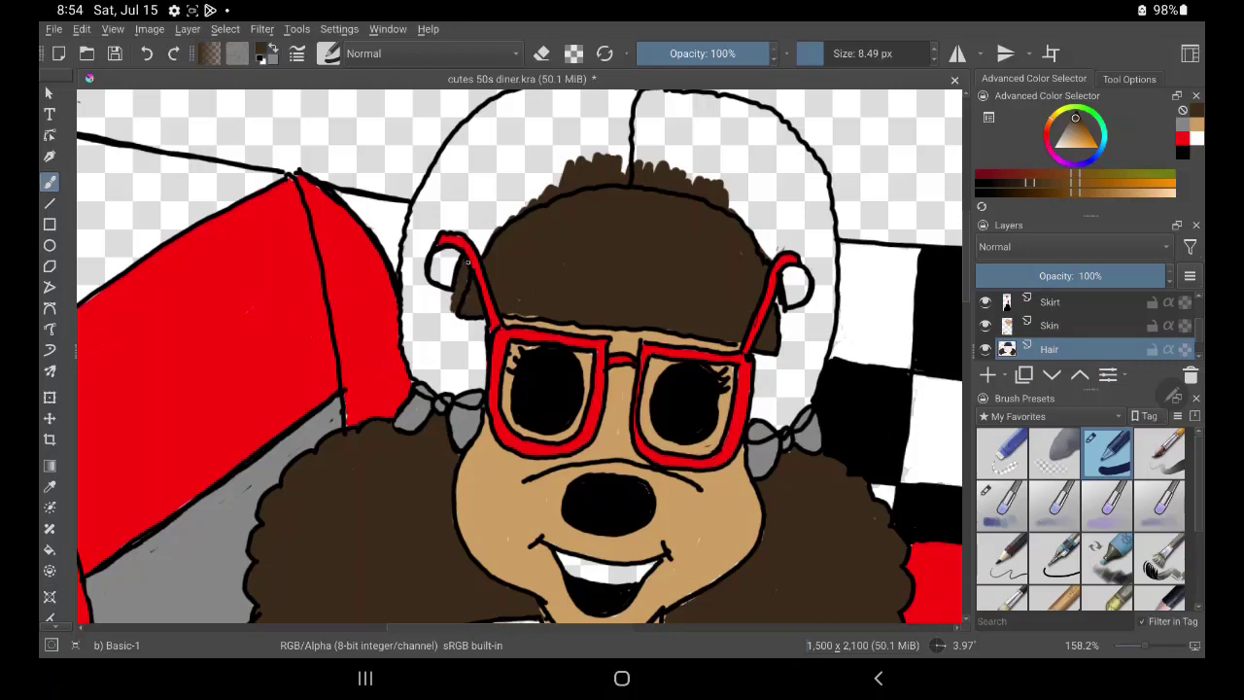
pyautogui.moveTo(493, 215)
pyautogui.mouseDown()
pyautogui.moveTo(427, 248)
pyautogui.moveTo(413, 292)
pyautogui.moveTo(407, 254)
pyautogui.moveTo(416, 350)
pyautogui.moveTo(457, 280)
pyautogui.moveTo(463, 350)
pyautogui.moveTo(484, 375)
pyautogui.moveTo(478, 325)
pyautogui.moveTo(481, 371)
pyautogui.moveTo(455, 331)
pyautogui.moveTo(414, 350)
pyautogui.moveTo(418, 367)
pyautogui.moveTo(443, 388)
pyautogui.moveTo(438, 301)
pyautogui.moveTo(411, 334)
pyautogui.mouseUp()
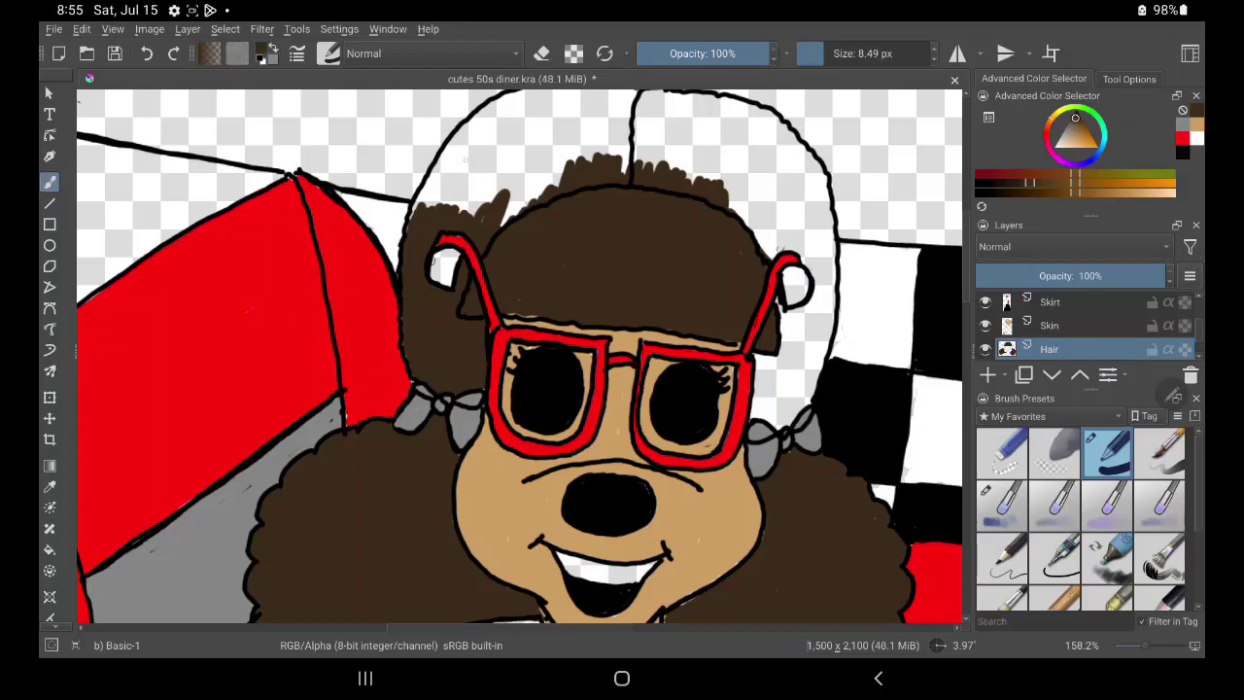
# Fill the top of the head with dark brown, covering the remaining white patches.
pyautogui.moveTo(464, 160); pyautogui.dragTo(424, 199)
pyautogui.moveTo(457, 136); pyautogui.dragTo(408, 226)
pyautogui.moveTo(447, 161); pyautogui.dragTo(409, 223)
pyautogui.moveTo(525, 98)
pyautogui.mouseDown()
pyautogui.moveTo(486, 133)
pyautogui.moveTo(529, 121)
pyautogui.mouseUp()
pyautogui.moveTo(506, 195)
pyautogui.mouseDown()
pyautogui.moveTo(593, 126)
pyautogui.moveTo(615, 190)
pyautogui.moveTo(627, 122)
pyautogui.moveTo(598, 116)
pyautogui.mouseUp()
pyautogui.moveTo(516, 172)
pyautogui.mouseDown()
pyautogui.moveTo(426, 199)
pyautogui.moveTo(505, 175)
pyautogui.moveTo(612, 107)
pyautogui.mouseUp()
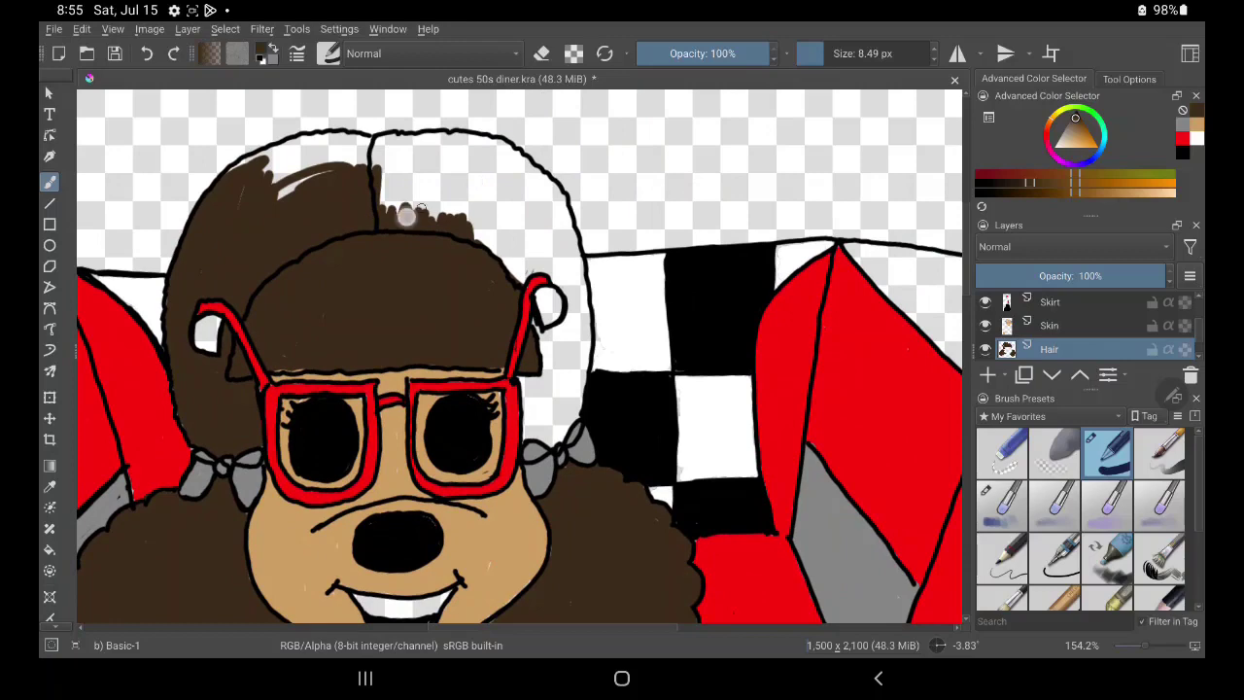
pyautogui.moveTo(399, 223)
pyautogui.mouseDown()
pyautogui.moveTo(452, 204)
pyautogui.moveTo(382, 180)
pyautogui.moveTo(418, 199)
pyautogui.moveTo(443, 176)
pyautogui.moveTo(497, 231)
pyautogui.moveTo(515, 279)
pyautogui.moveTo(576, 255)
pyautogui.moveTo(574, 226)
pyautogui.moveTo(538, 177)
pyautogui.moveTo(570, 255)
pyautogui.moveTo(496, 195)
pyautogui.moveTo(495, 222)
pyautogui.moveTo(477, 200)
pyautogui.moveTo(508, 200)
pyautogui.moveTo(391, 163)
pyautogui.moveTo(413, 150)
pyautogui.moveTo(381, 143)
pyautogui.moveTo(516, 161)
pyautogui.moveTo(540, 180)
pyautogui.moveTo(425, 145)
pyautogui.moveTo(438, 156)
pyautogui.moveTo(386, 183)
pyautogui.mouseUp()
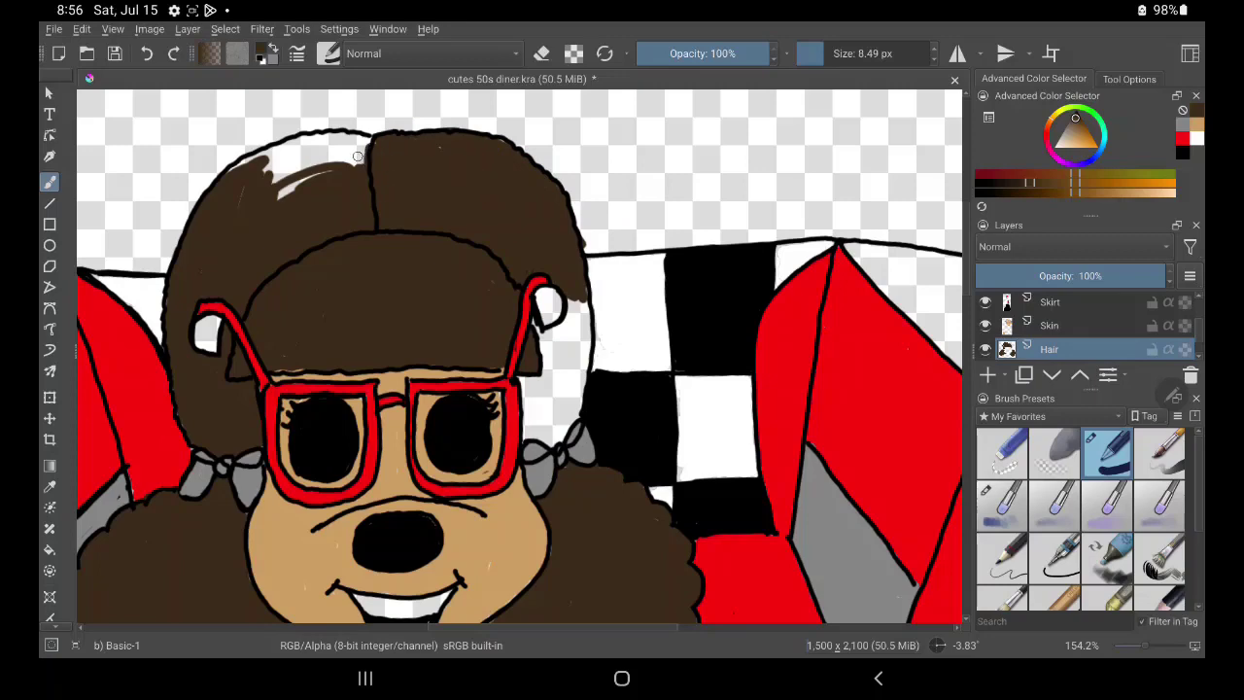
pyautogui.moveTo(292, 202)
pyautogui.mouseDown()
pyautogui.moveTo(276, 172)
pyautogui.moveTo(233, 178)
pyautogui.moveTo(249, 162)
pyautogui.moveTo(350, 141)
pyautogui.moveTo(291, 130)
pyautogui.moveTo(325, 133)
pyautogui.moveTo(300, 161)
pyautogui.moveTo(357, 171)
pyautogui.moveTo(263, 166)
pyautogui.moveTo(278, 145)
pyautogui.mouseUp()
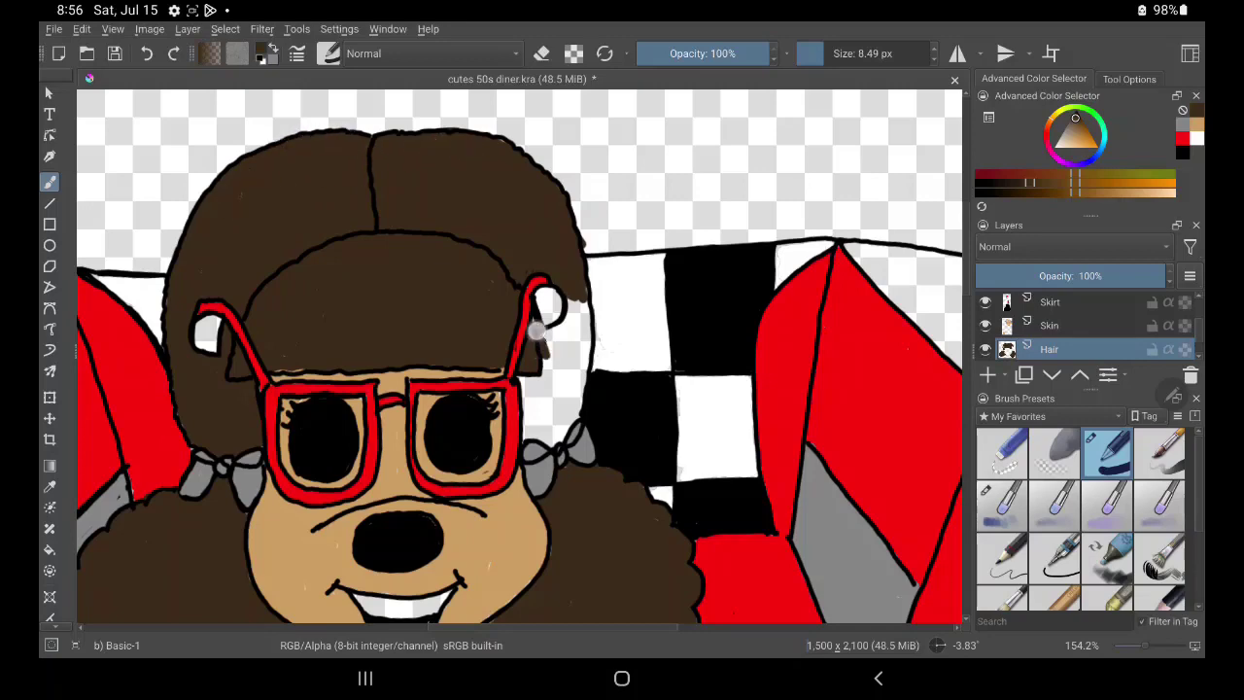
pyautogui.moveTo(550, 371)
pyautogui.mouseDown()
pyautogui.moveTo(540, 430)
pyautogui.moveTo(528, 417)
pyautogui.moveTo(580, 355)
pyautogui.moveTo(579, 291)
pyautogui.moveTo(583, 375)
pyautogui.moveTo(571, 324)
pyautogui.moveTo(558, 342)
pyautogui.moveTo(578, 316)
pyautogui.moveTo(549, 418)
pyautogui.moveTo(571, 395)
pyautogui.mouseUp()
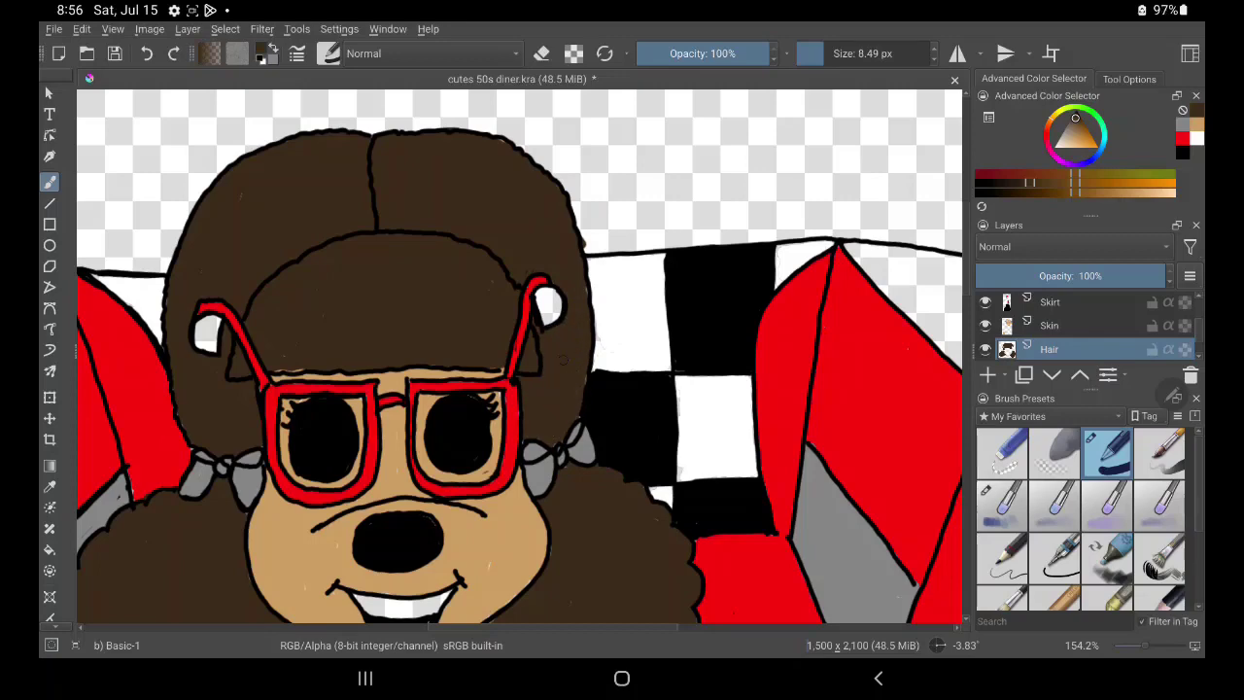
# Zoom out to view the whole illustration and select the Skin layer in the Layers docker.
pyautogui.scroll(-2, 457, 389)
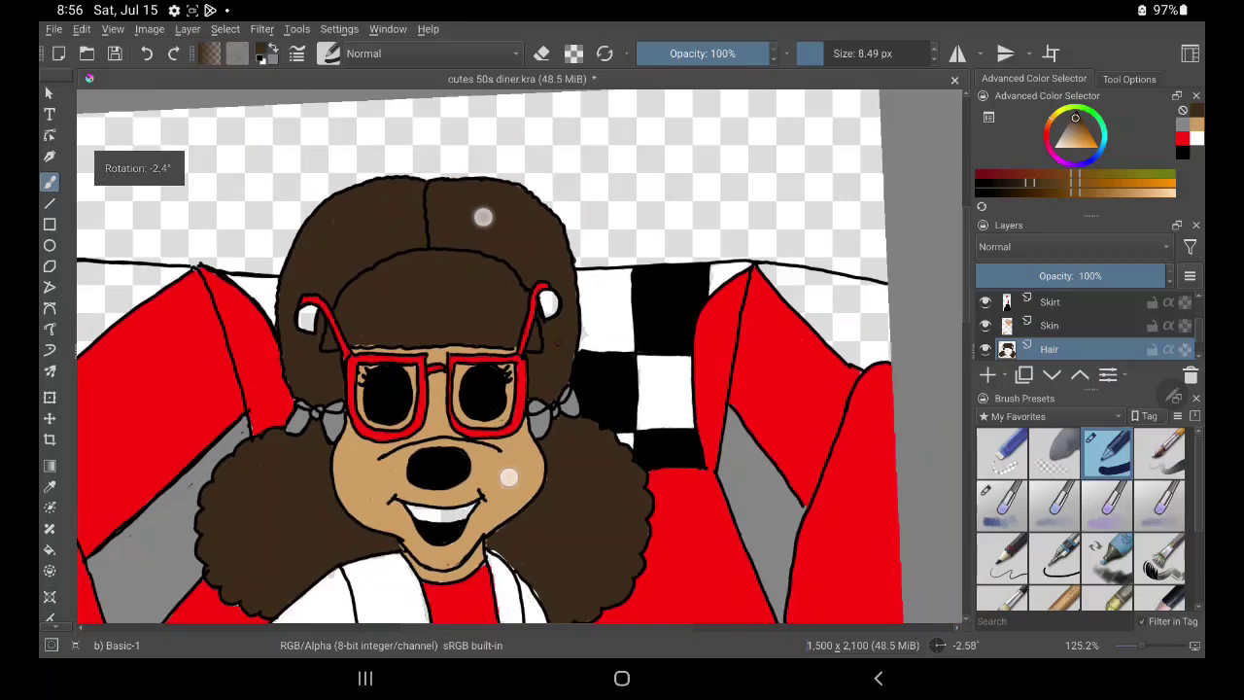
pyautogui.scroll(-2, 457, 389)
pyautogui.scroll(-2, 457, 389)
pyautogui.scroll(-1, 457, 389)
pyautogui.scroll(1, 567, 355)
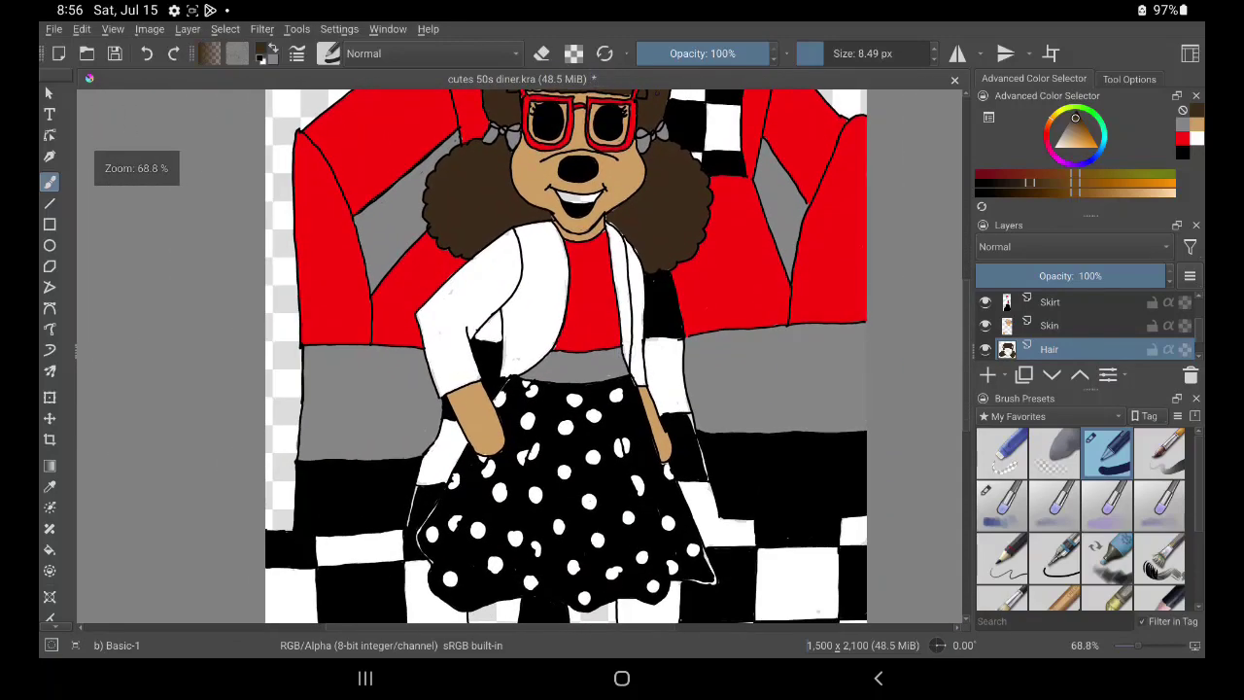
pyautogui.scroll(-1, 583, 356)
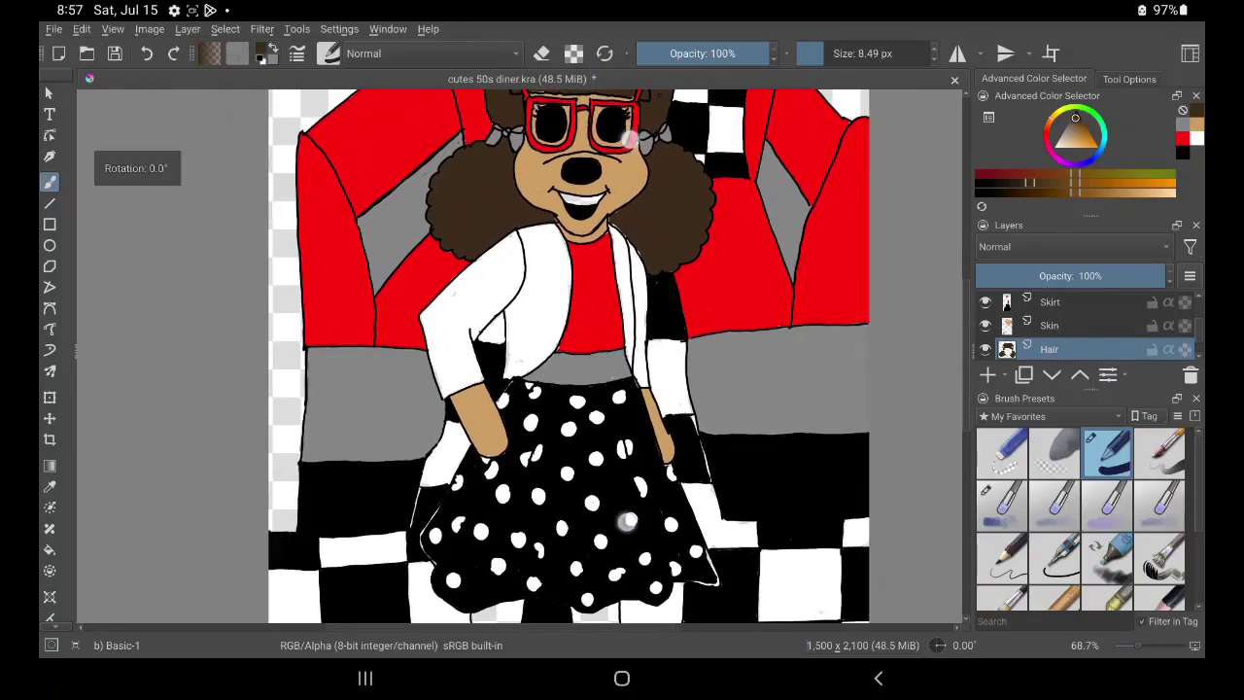
pyautogui.scroll(-1, 584, 356)
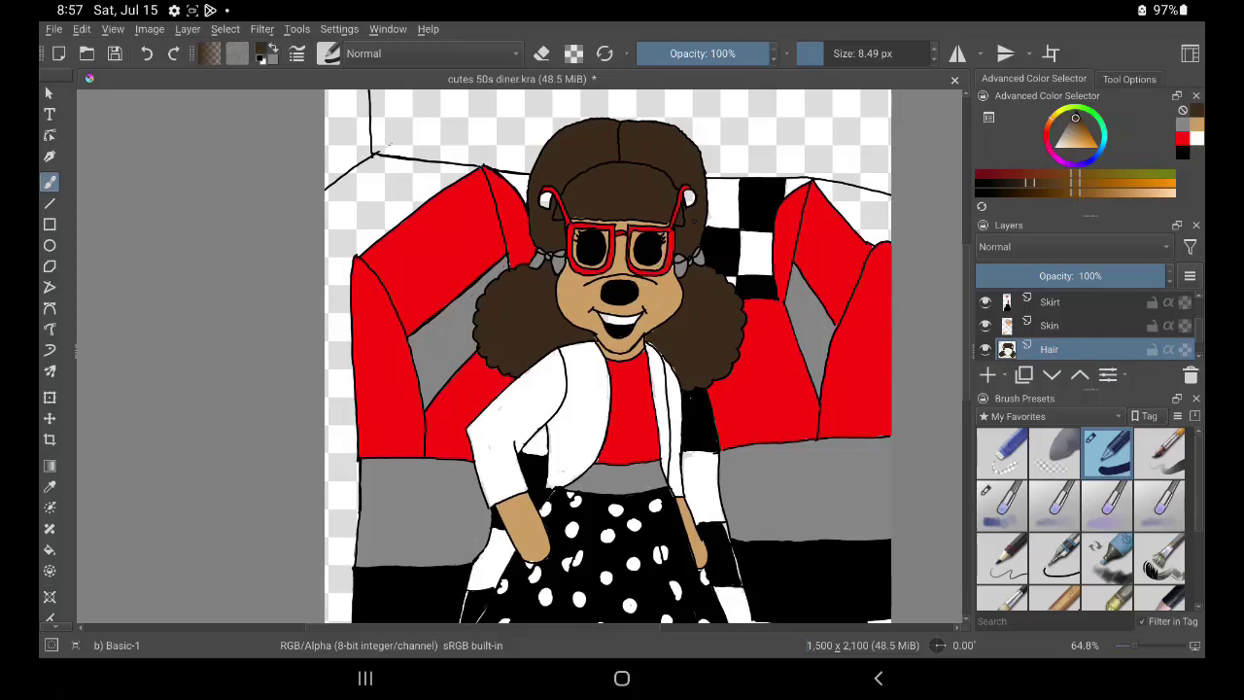
pyautogui.scroll(-2, 608, 428)
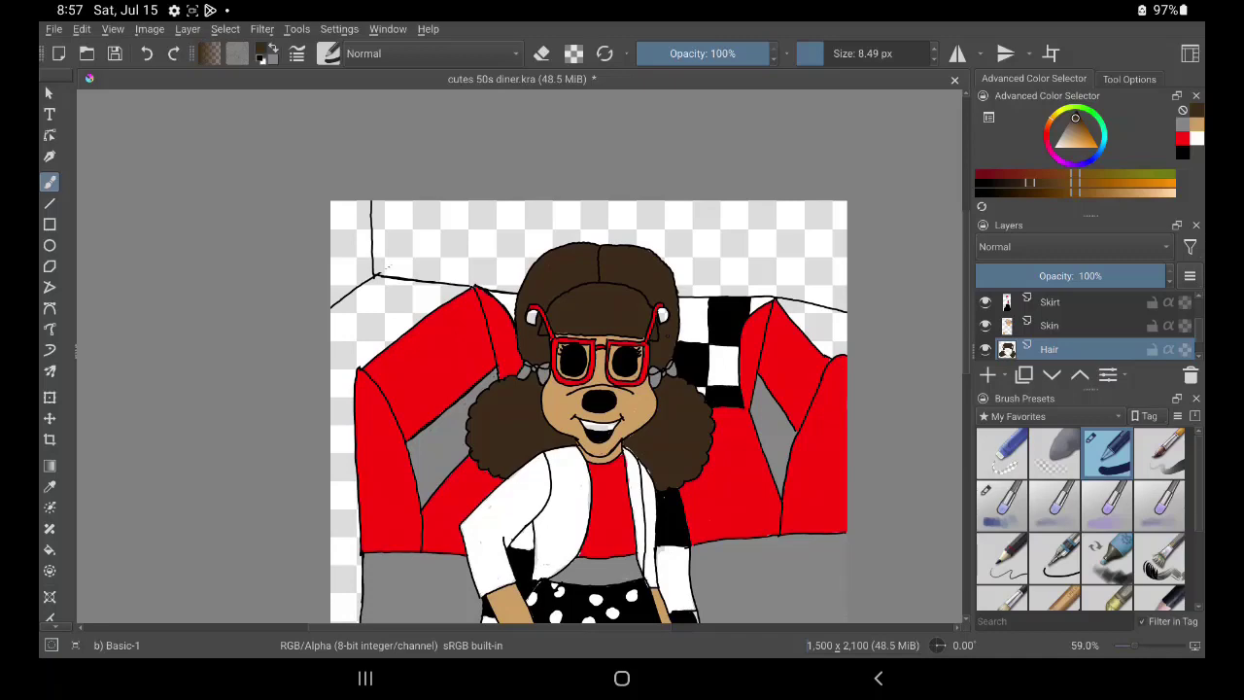
pyautogui.scroll(-1, 601, 425)
pyautogui.scroll(-2, 601, 425)
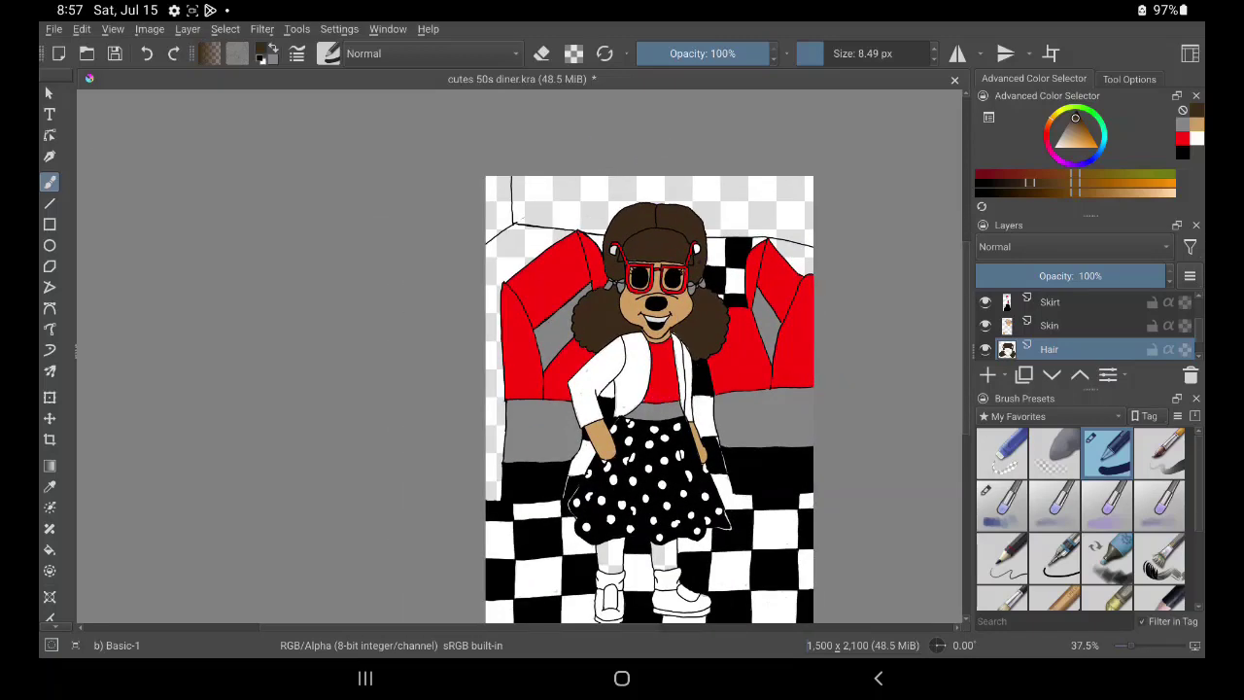
pyautogui.click(1073, 325)
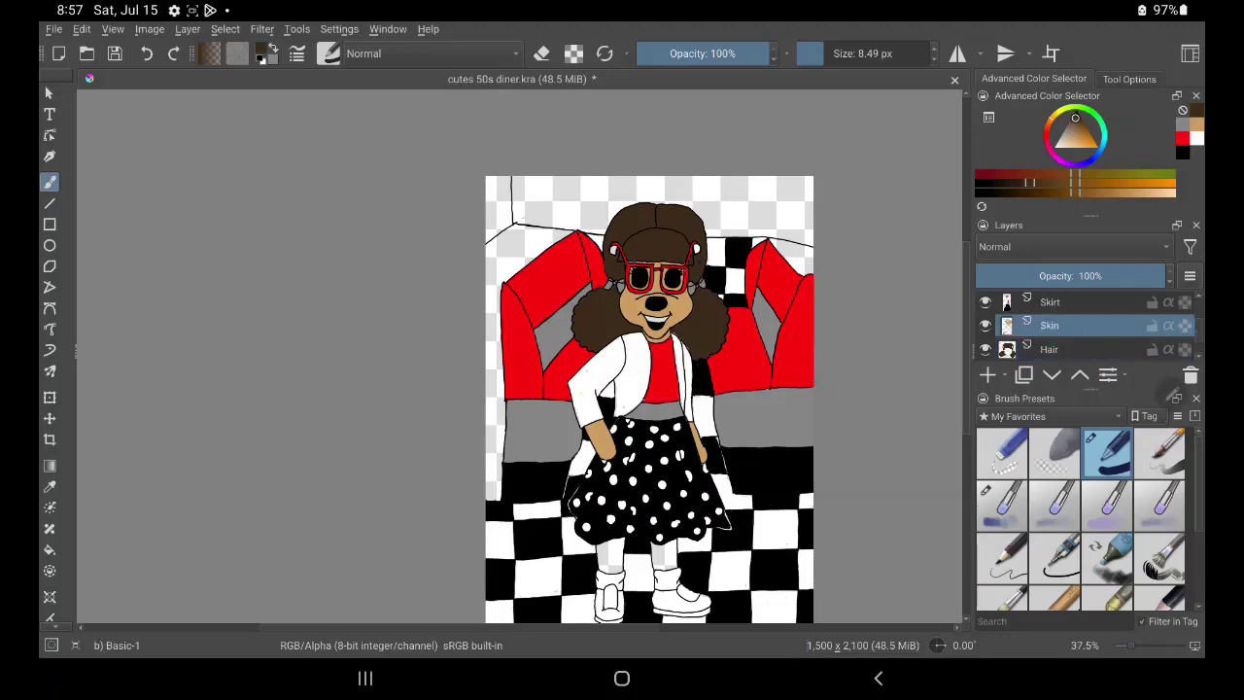
# Pick the tan skin colour and fill the poodle's left leg below the skirt.
pyautogui.click(1075, 139)
pyautogui.scroll(1, 701, 430)
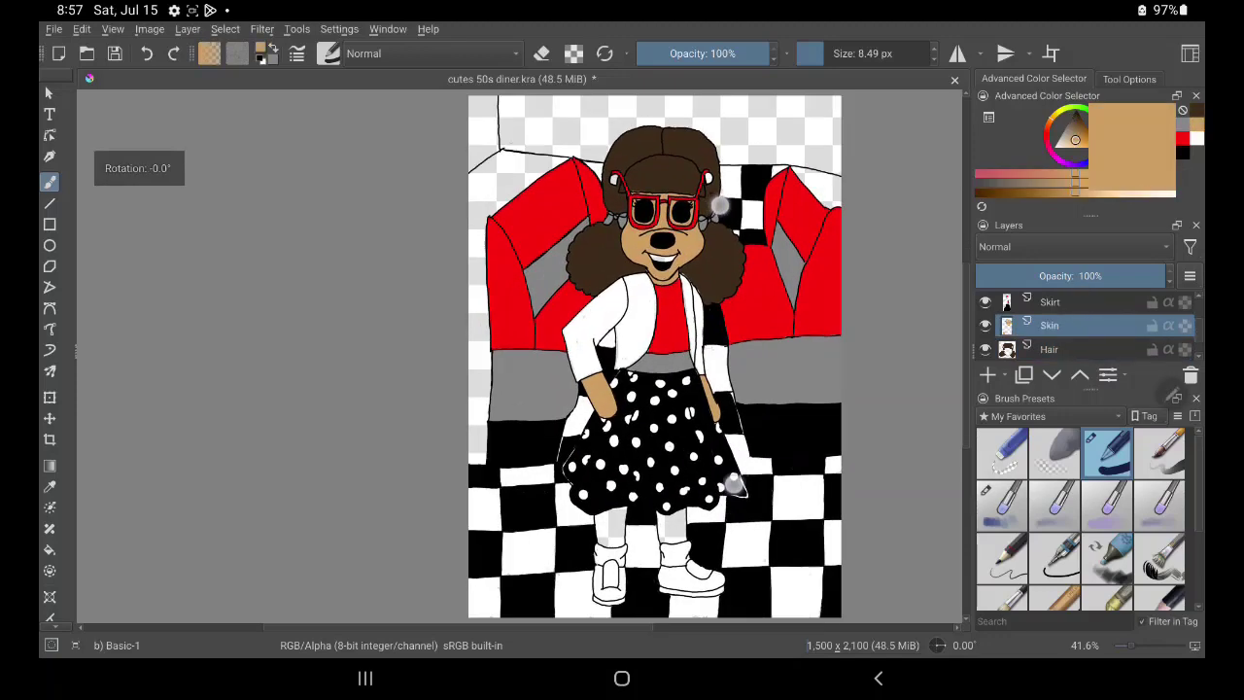
pyautogui.scroll(2, 701, 431)
pyautogui.scroll(2, 695, 408)
pyautogui.scroll(2, 687, 384)
pyautogui.scroll(2, 661, 260)
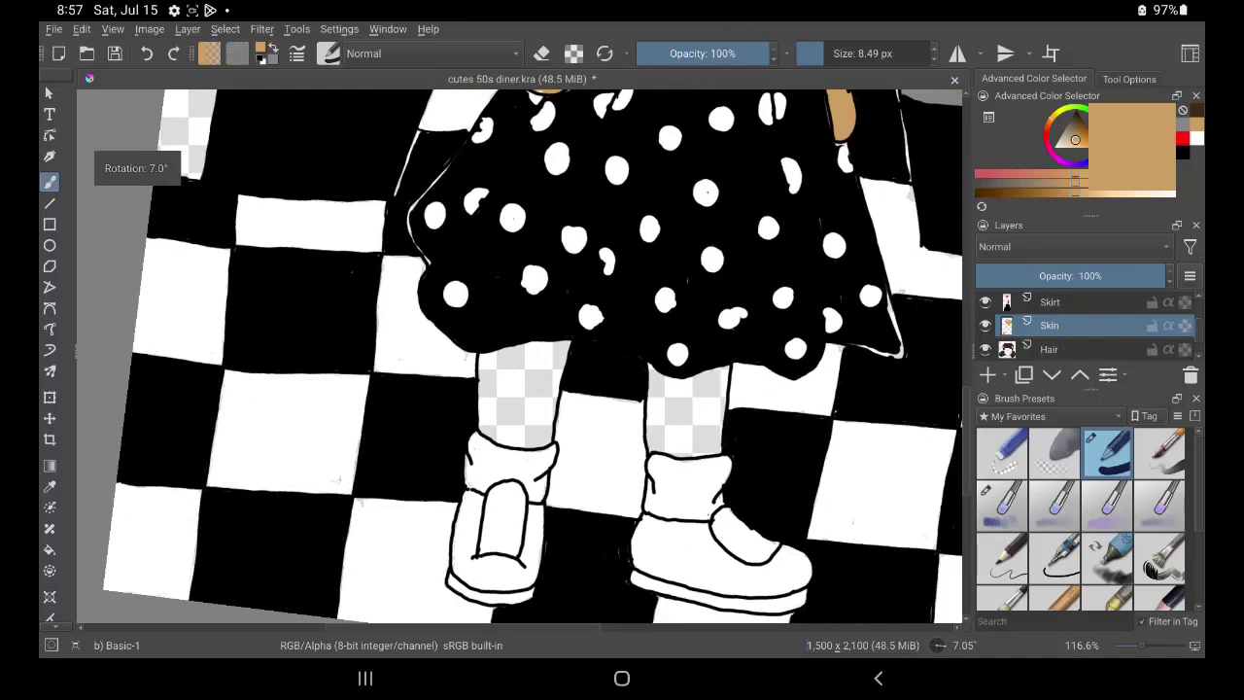
pyautogui.scroll(2, 688, 189)
pyautogui.scroll(2, 689, 166)
pyautogui.scroll(1, 737, 93)
pyautogui.scroll(1, 737, 93)
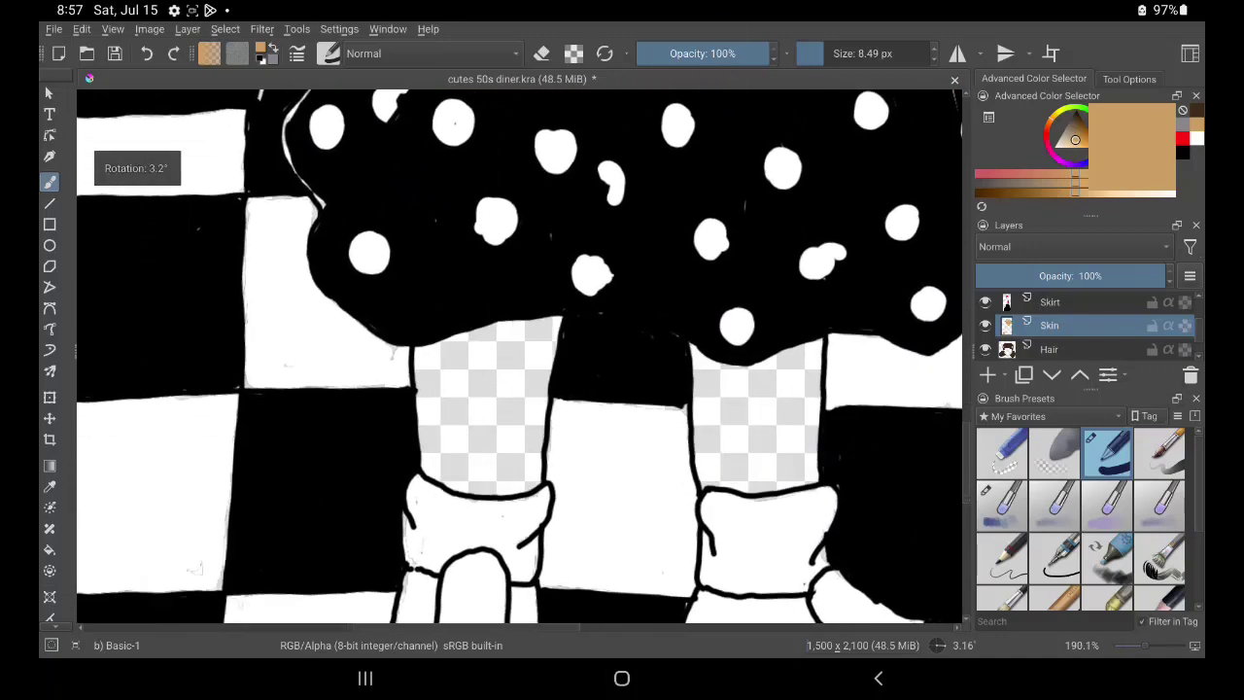
pyautogui.moveTo(421, 348)
pyautogui.mouseDown()
pyautogui.moveTo(428, 459)
pyautogui.moveTo(442, 486)
pyautogui.moveTo(535, 474)
pyautogui.moveTo(554, 326)
pyautogui.moveTo(515, 384)
pyautogui.mouseUp()
pyautogui.moveTo(520, 326)
pyautogui.mouseDown()
pyautogui.moveTo(481, 384)
pyautogui.moveTo(455, 384)
pyautogui.mouseUp()
pyautogui.moveTo(461, 336)
pyautogui.mouseDown()
pyautogui.moveTo(433, 387)
pyautogui.moveTo(516, 327)
pyautogui.mouseUp()
pyautogui.moveTo(515, 389)
pyautogui.mouseDown()
pyautogui.moveTo(530, 466)
pyautogui.moveTo(491, 476)
pyautogui.mouseUp()
pyautogui.moveTo(491, 369)
pyautogui.mouseDown()
pyautogui.moveTo(472, 486)
pyautogui.moveTo(446, 370)
pyautogui.moveTo(439, 462)
pyautogui.mouseUp()
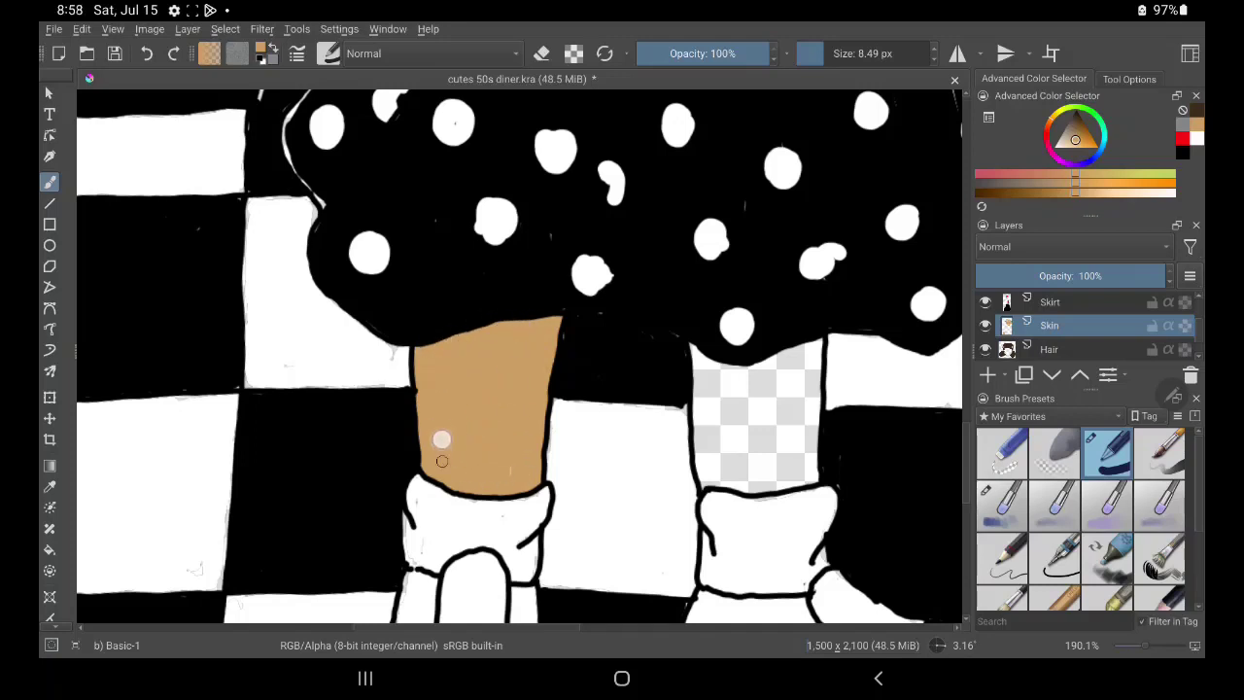
# Paint the right leg tan down to the sock, covering light specks.
pyautogui.moveTo(704, 356); pyautogui.dragTo(700, 462)
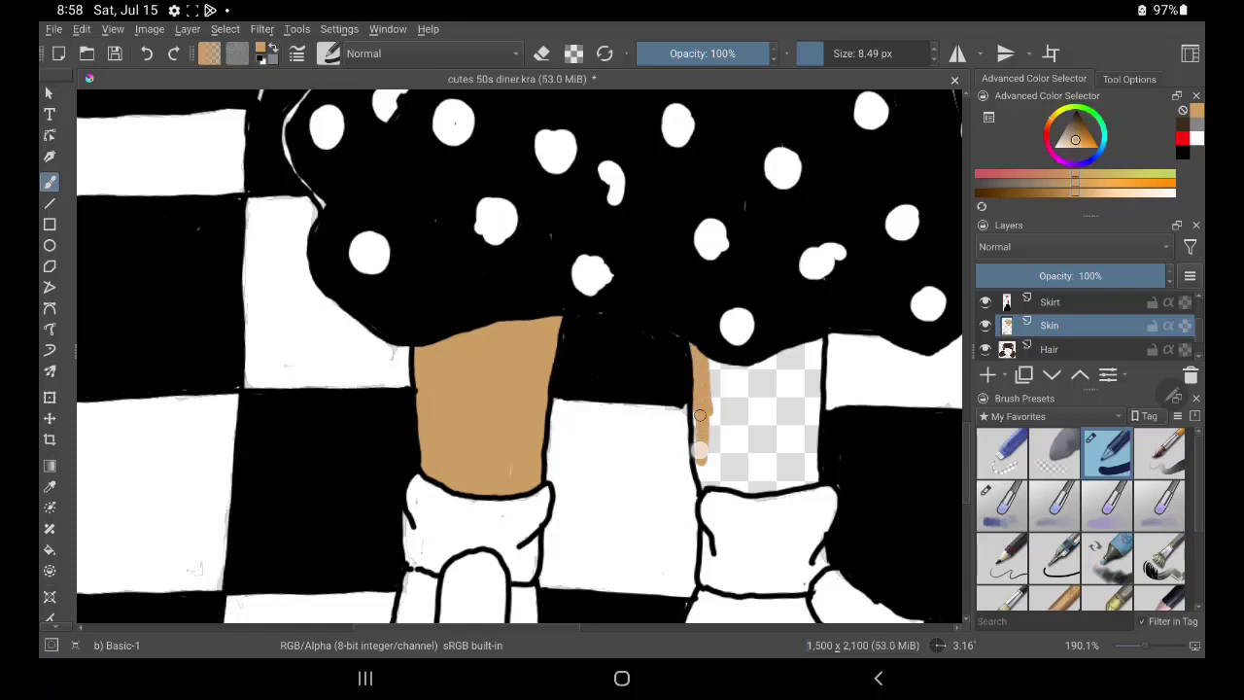
pyautogui.moveTo(692, 398)
pyautogui.mouseDown()
pyautogui.moveTo(704, 481)
pyautogui.moveTo(775, 488)
pyautogui.moveTo(812, 428)
pyautogui.moveTo(815, 342)
pyautogui.moveTo(788, 388)
pyautogui.moveTo(756, 390)
pyautogui.moveTo(778, 352)
pyautogui.moveTo(821, 356)
pyautogui.moveTo(805, 467)
pyautogui.moveTo(772, 454)
pyautogui.moveTo(724, 379)
pyautogui.moveTo(729, 364)
pyautogui.moveTo(748, 371)
pyautogui.mouseUp()
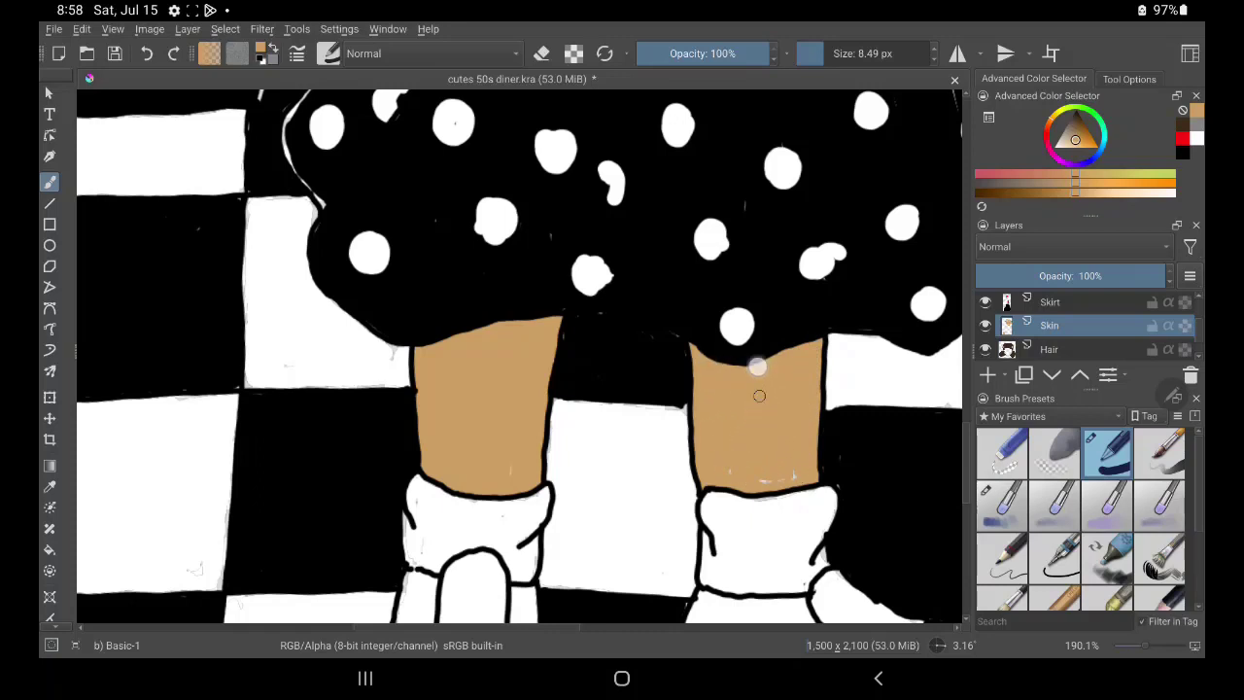
pyautogui.moveTo(764, 472)
pyautogui.mouseDown()
pyautogui.moveTo(786, 478)
pyautogui.moveTo(736, 468)
pyautogui.mouseUp()
pyautogui.press('e')
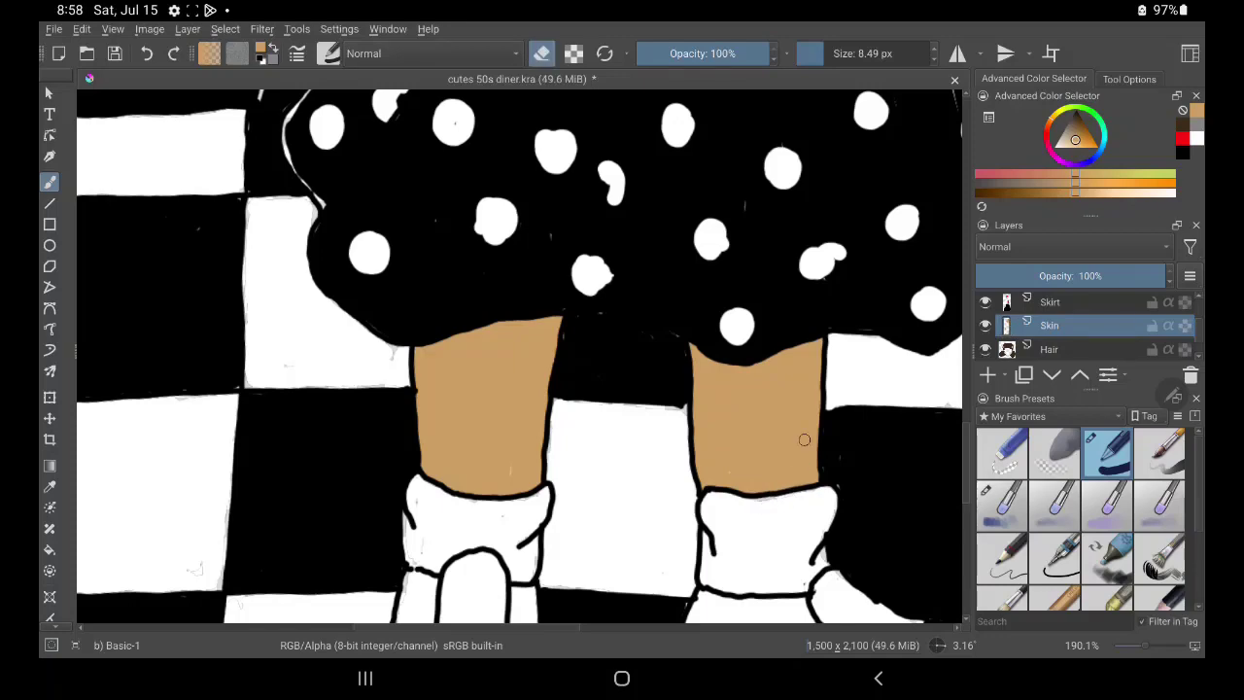
# Zoom out and back in, then select the Skirt layer, briefly toggling its visibility.
pyautogui.scroll(-3, 639, 443)
pyautogui.scroll(-3, 638, 442)
pyautogui.scroll(-2, 639, 443)
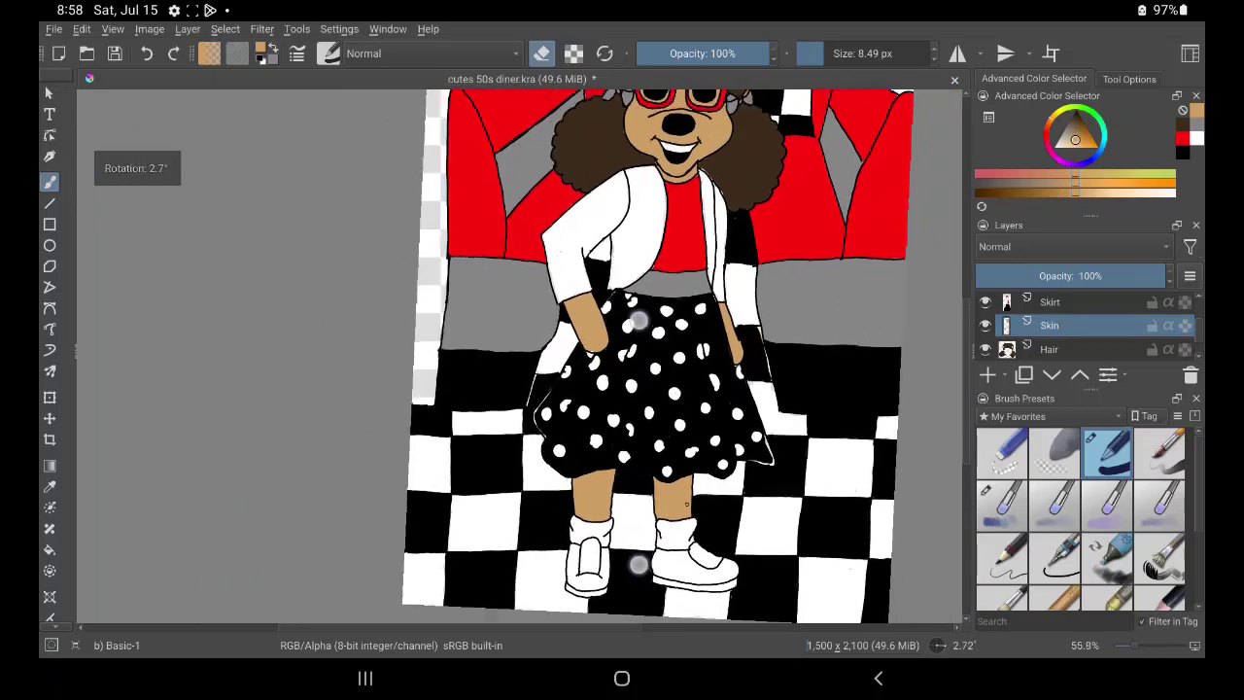
pyautogui.scroll(-1, 638, 442)
pyautogui.scroll(-1, 639, 443)
pyautogui.scroll(-1, 639, 443)
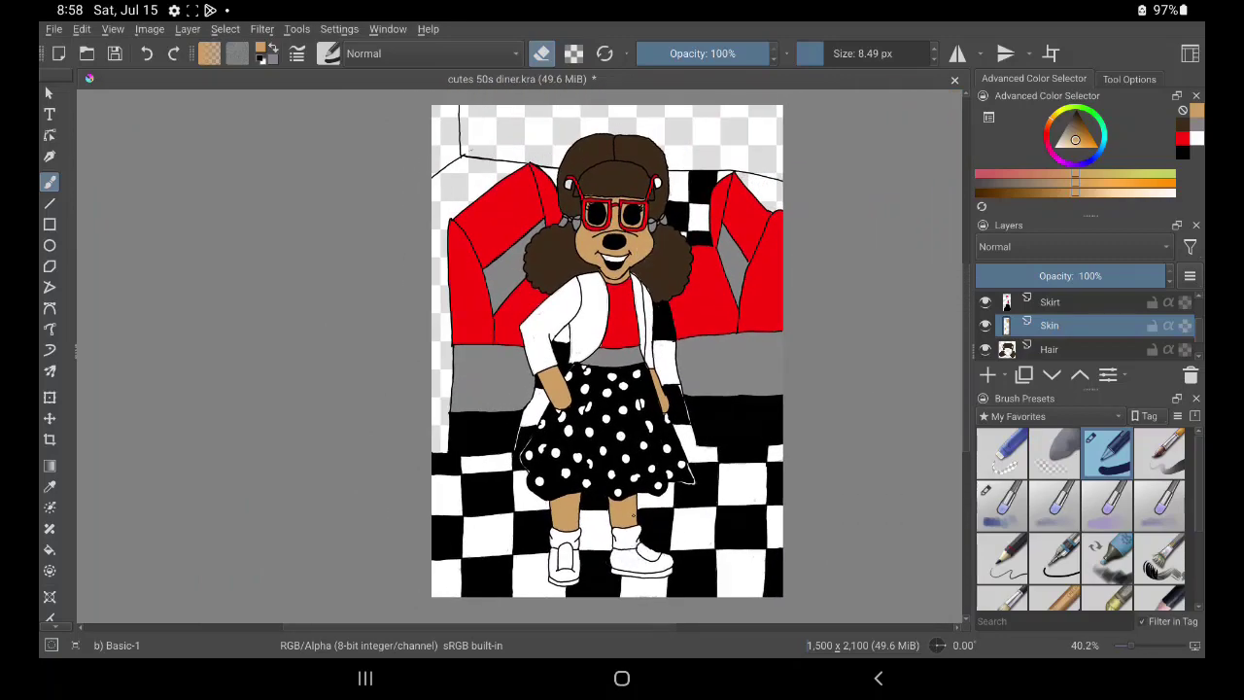
pyautogui.scroll(2, 644, 315)
pyautogui.scroll(2, 643, 315)
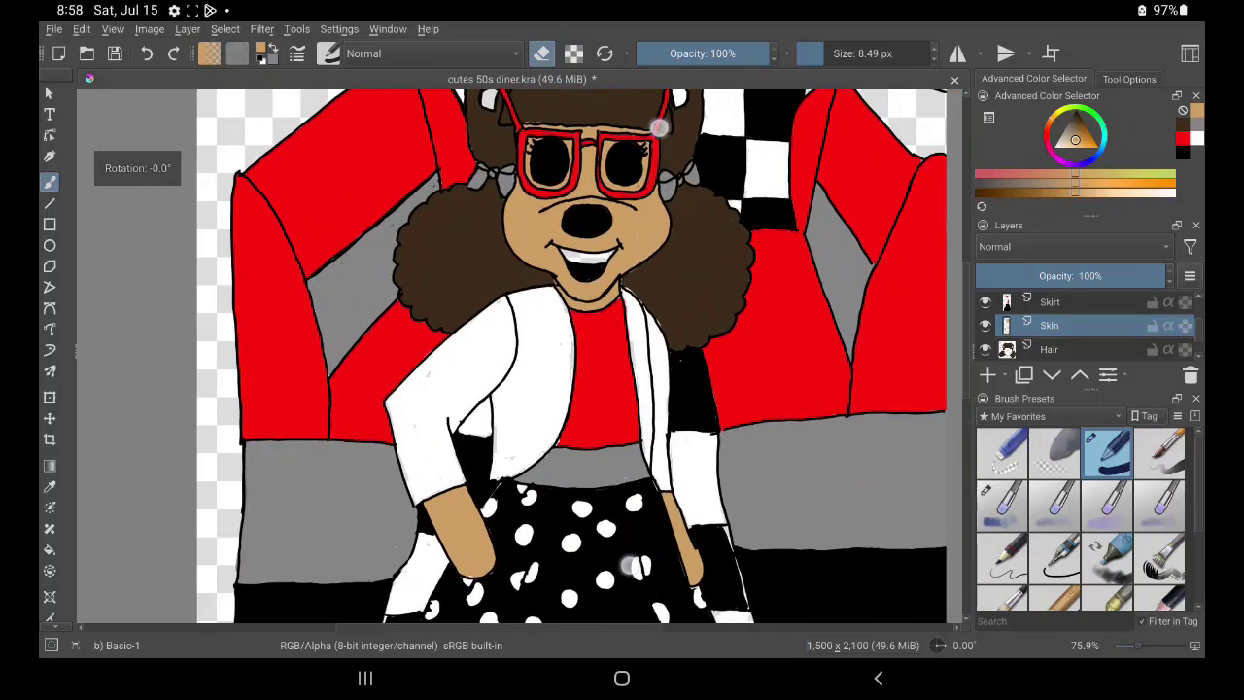
pyautogui.scroll(2, 643, 315)
pyautogui.scroll(2, 636, 360)
pyautogui.scroll(2, 639, 362)
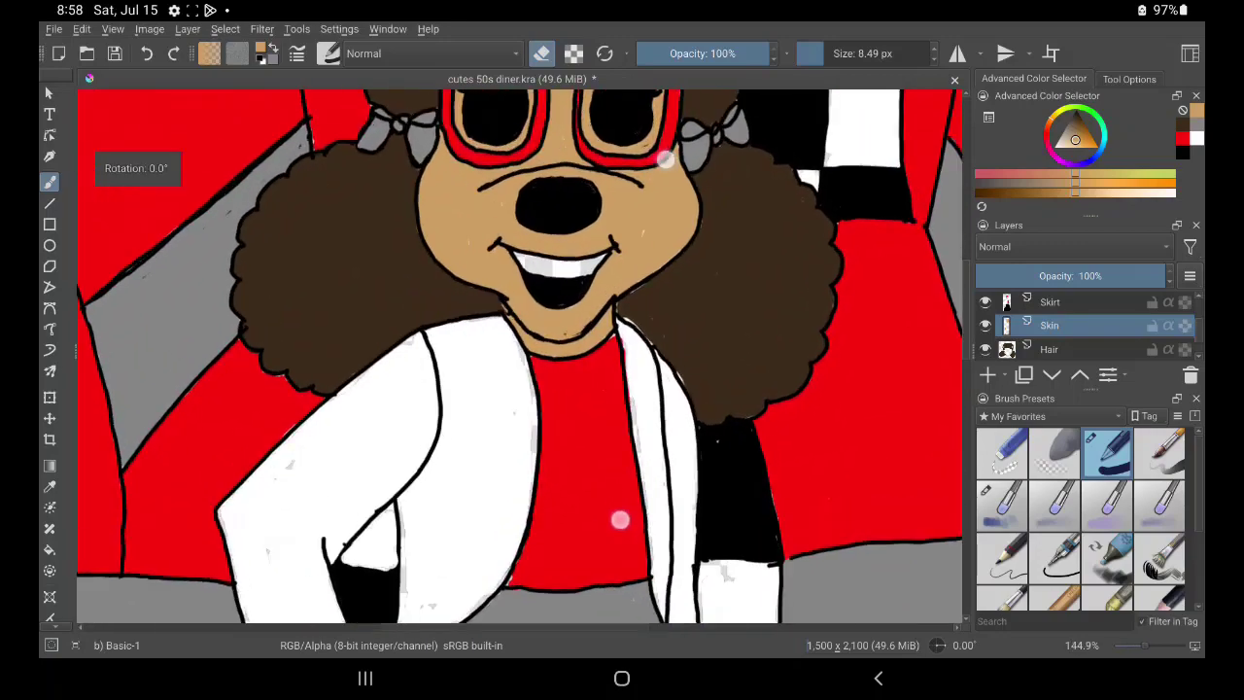
pyautogui.scroll(2, 603, 359)
pyautogui.scroll(2, 575, 352)
pyautogui.scroll(1, 575, 352)
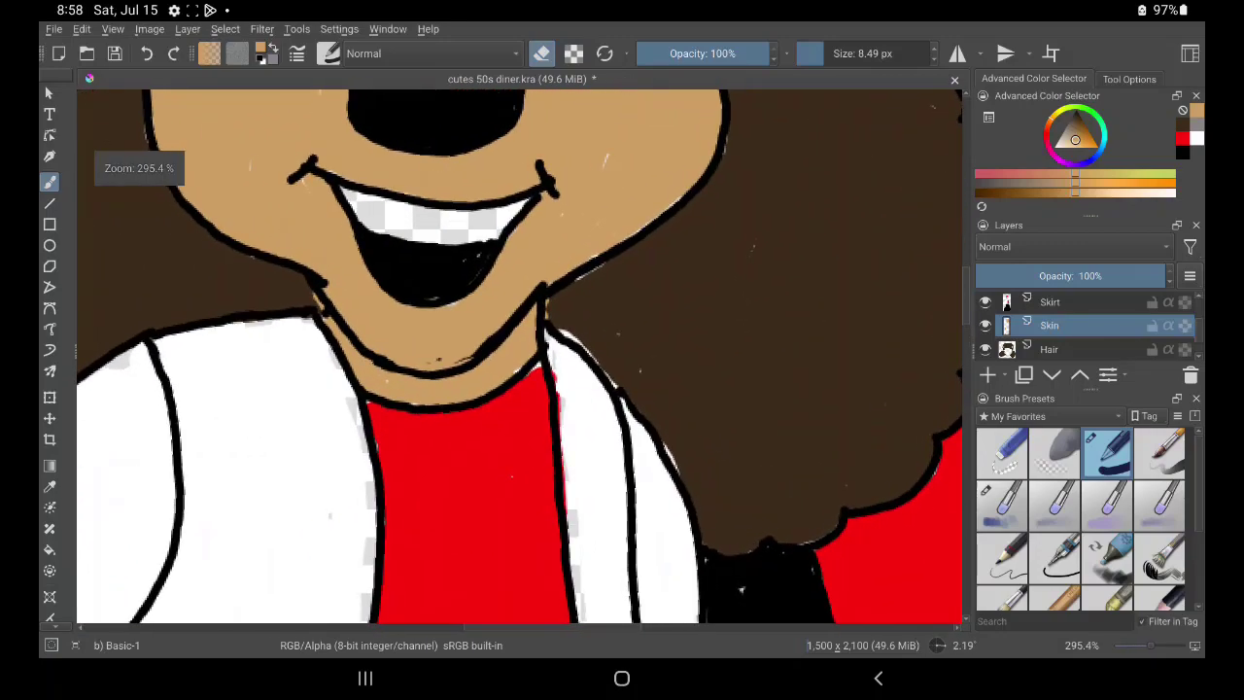
pyautogui.click(1050, 303)
pyautogui.click(985, 303)
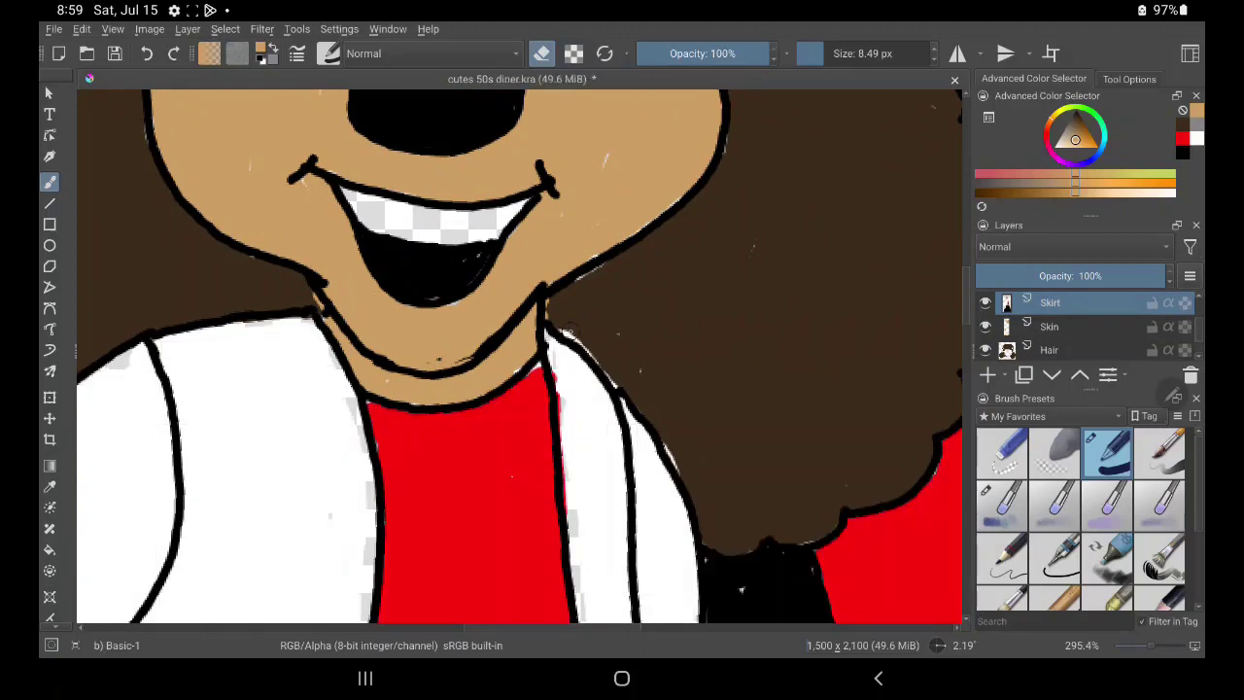
# Shrink the eraser to 2.65 px and erase a stray mark between jacket and hair.
pyautogui.moveTo(822, 56); pyautogui.dragTo(816, 48)
pyautogui.moveTo(564, 331)
pyautogui.mouseDown()
pyautogui.moveTo(617, 373)
pyautogui.moveTo(694, 487)
pyautogui.mouseUp()
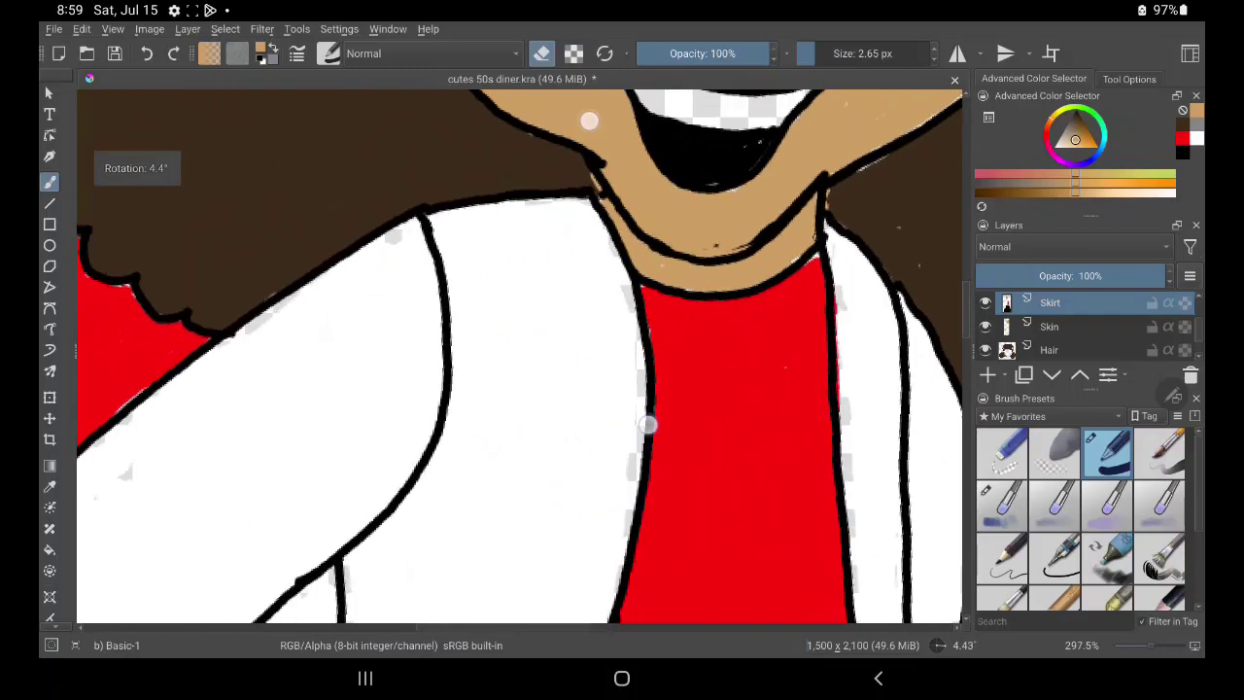
pyautogui.moveTo(250, 265); pyautogui.dragTo(262, 97)
pyautogui.moveTo(583, 438)
pyautogui.mouseDown()
pyautogui.moveTo(525, 375)
pyautogui.moveTo(356, 263)
pyautogui.moveTo(282, 282)
pyautogui.moveTo(252, 311)
pyautogui.mouseUp()
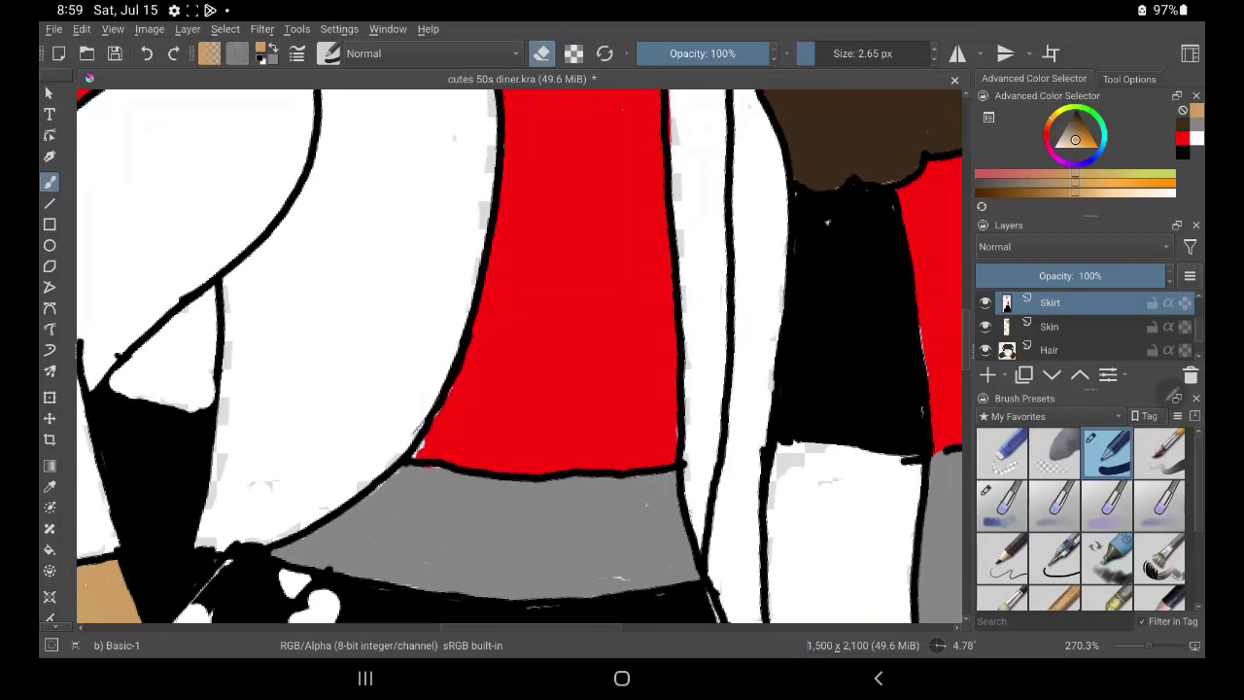
# Switch to white and paint over grey smudges along the jacket sleeve's edges.
pyautogui.click(1197, 138)
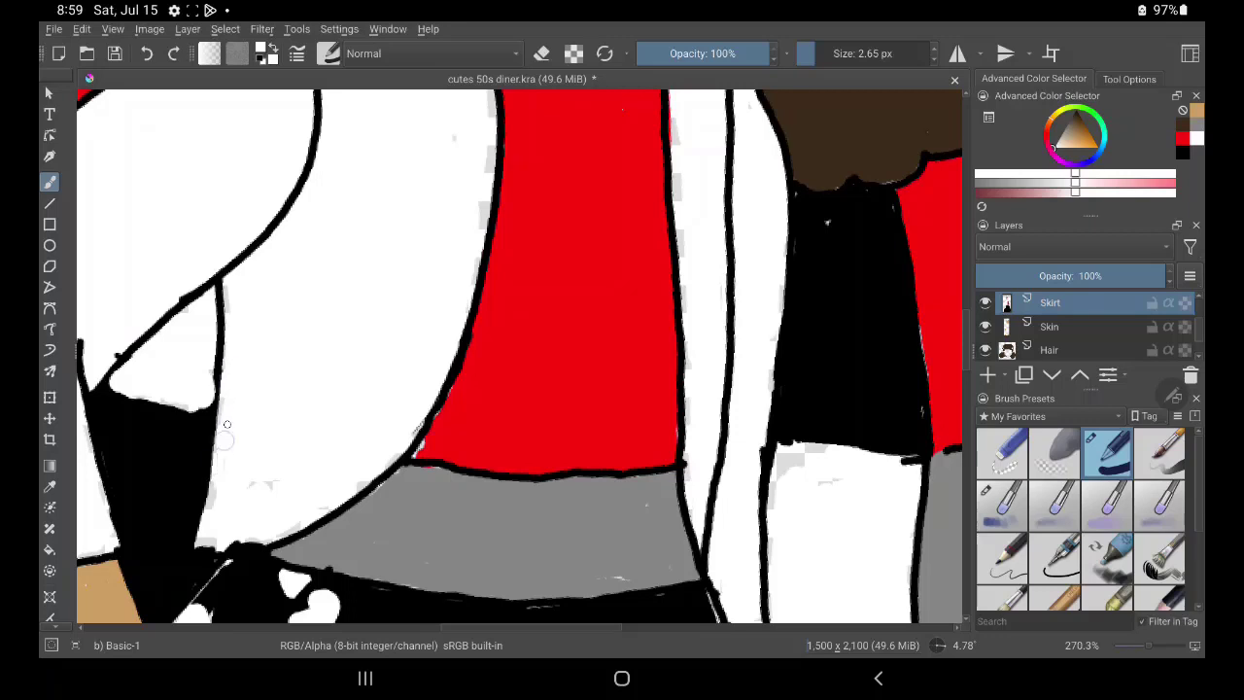
pyautogui.moveTo(263, 499)
pyautogui.mouseDown()
pyautogui.moveTo(218, 523)
pyautogui.moveTo(217, 545)
pyautogui.mouseUp()
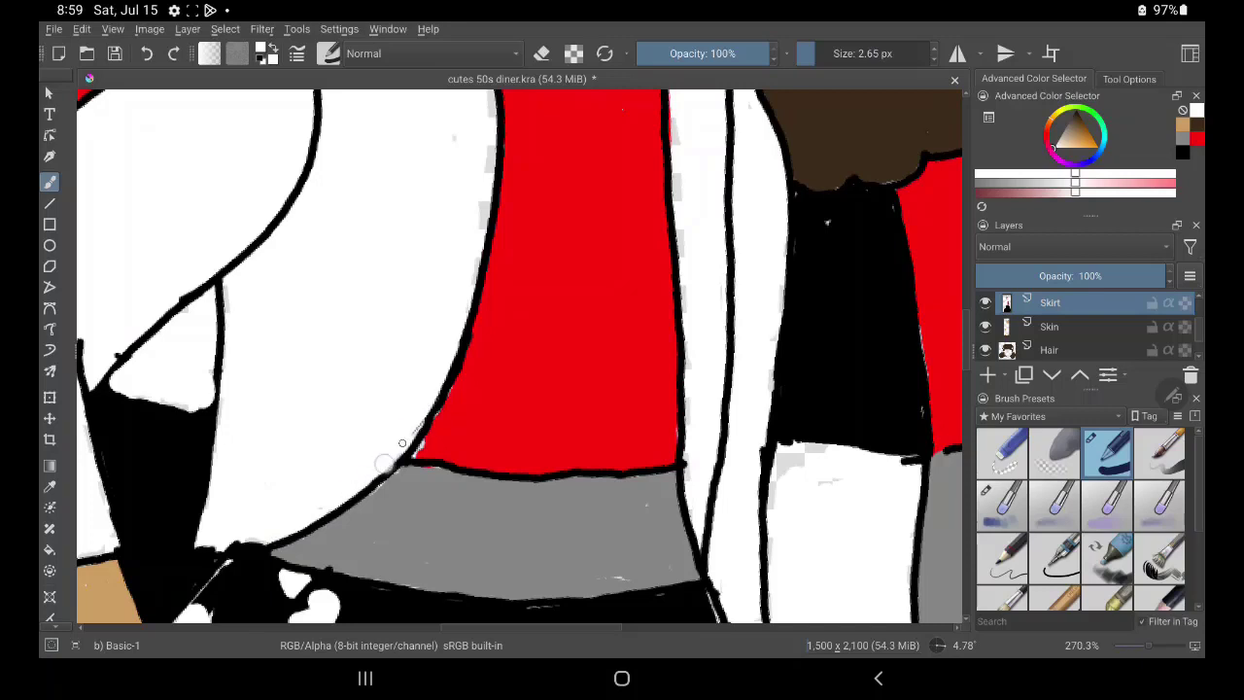
pyautogui.moveTo(487, 162); pyautogui.dragTo(464, 326)
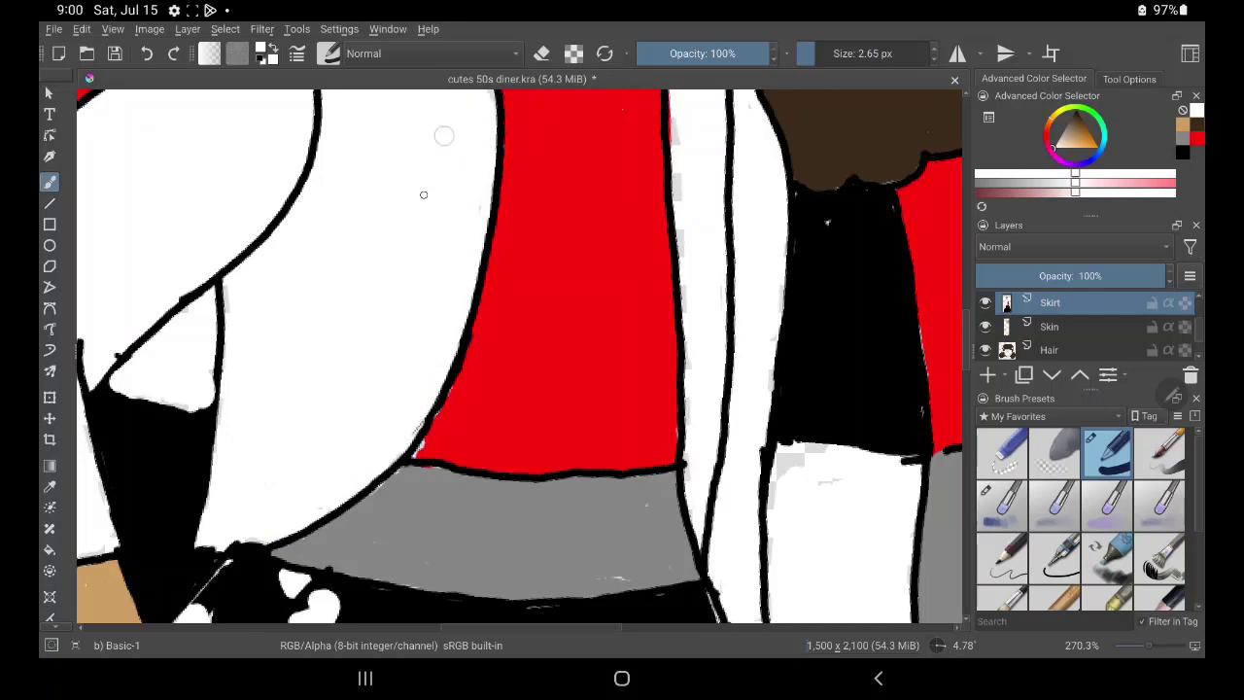
pyautogui.moveTo(360, 271); pyautogui.dragTo(564, 350)
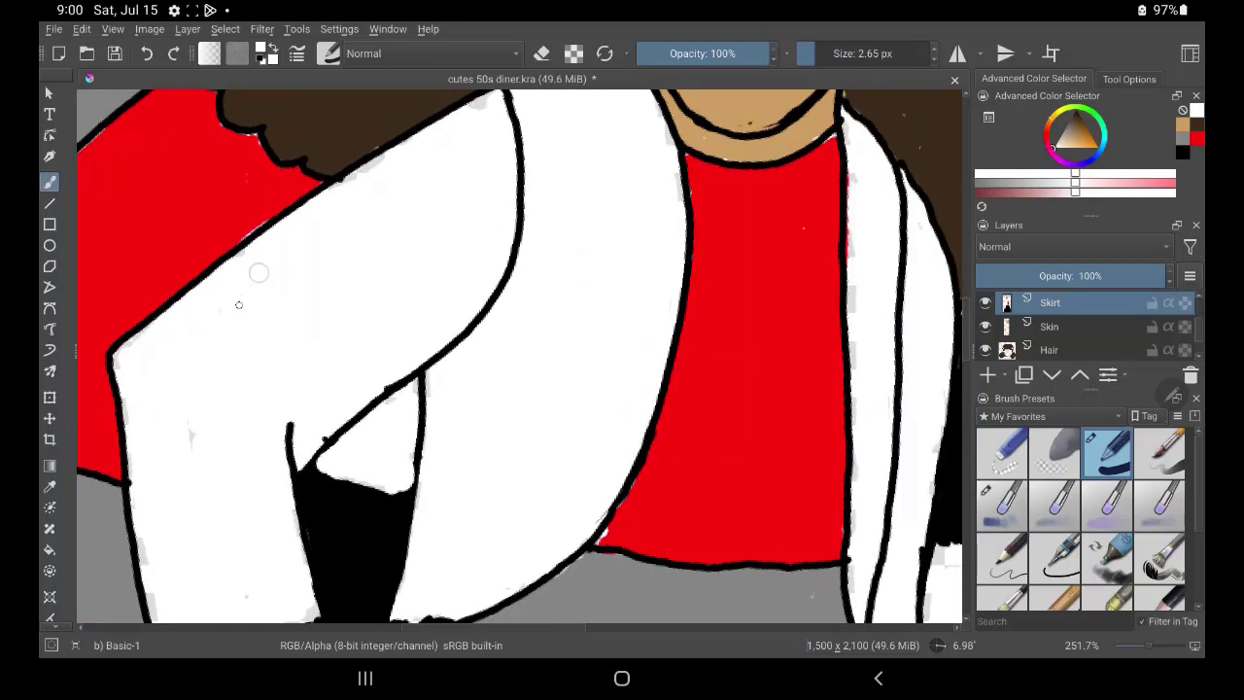
pyautogui.moveTo(313, 212); pyautogui.dragTo(476, 110)
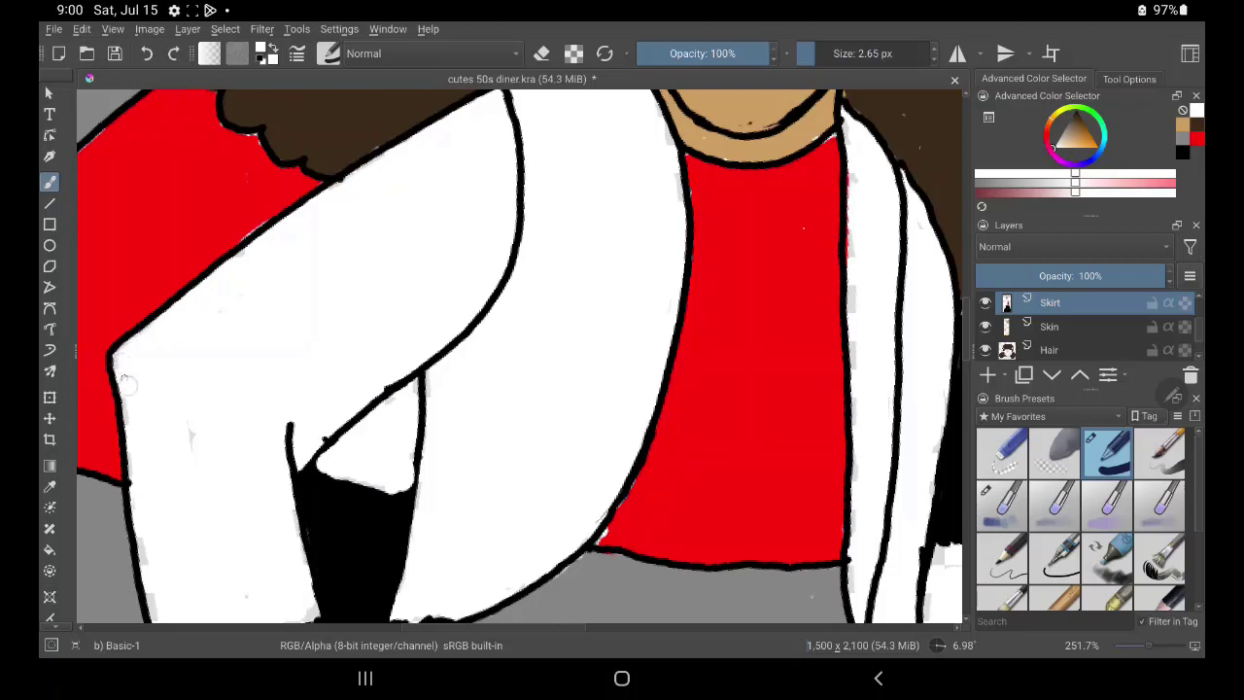
pyautogui.moveTo(124, 379); pyautogui.dragTo(156, 622)
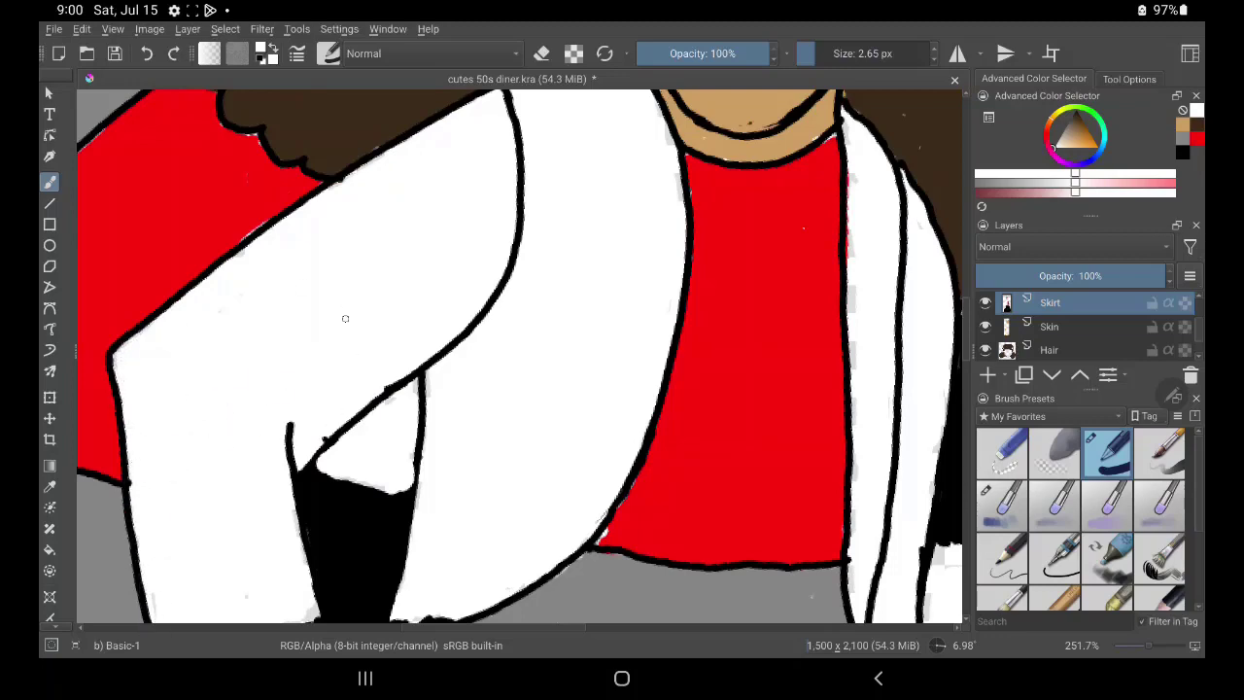
pyautogui.moveTo(345, 318); pyautogui.dragTo(447, 161)
pyautogui.moveTo(231, 425)
pyautogui.mouseDown()
pyautogui.moveTo(236, 453)
pyautogui.moveTo(331, 467)
pyautogui.moveTo(397, 455)
pyautogui.mouseUp()
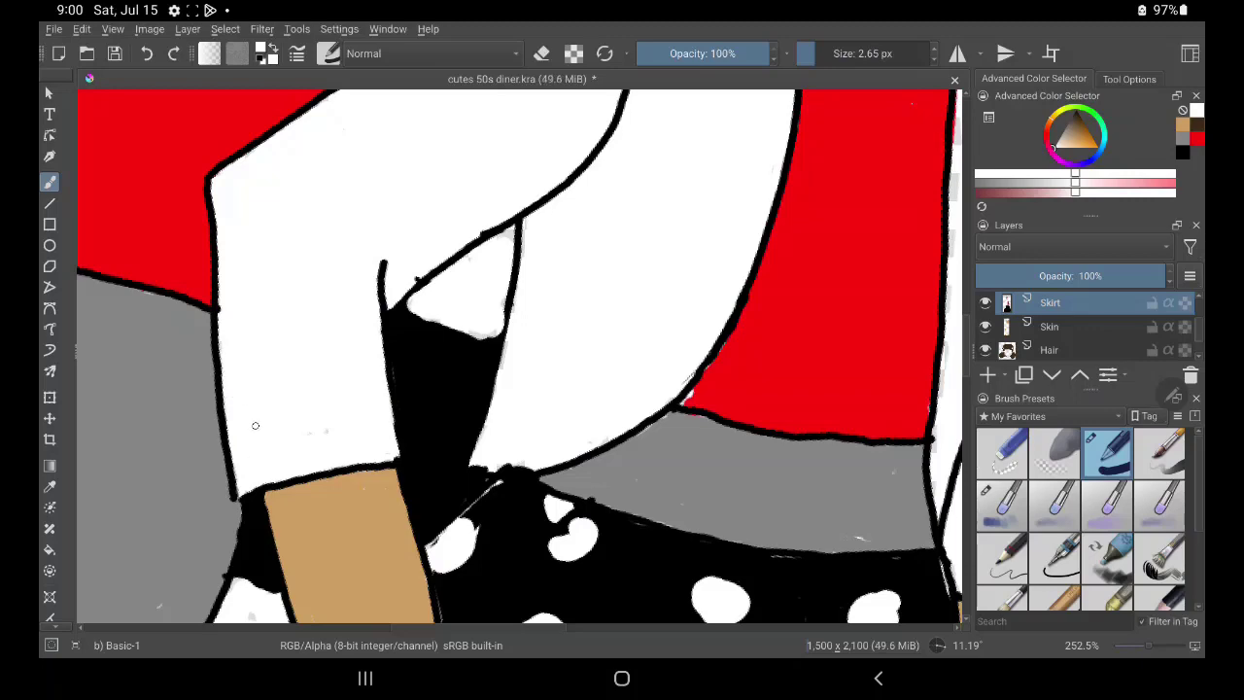
# Whiten the jacket's front edge beside the red top, covering red bleed and grey specks.
pyautogui.moveTo(256, 425); pyautogui.dragTo(272, 493)
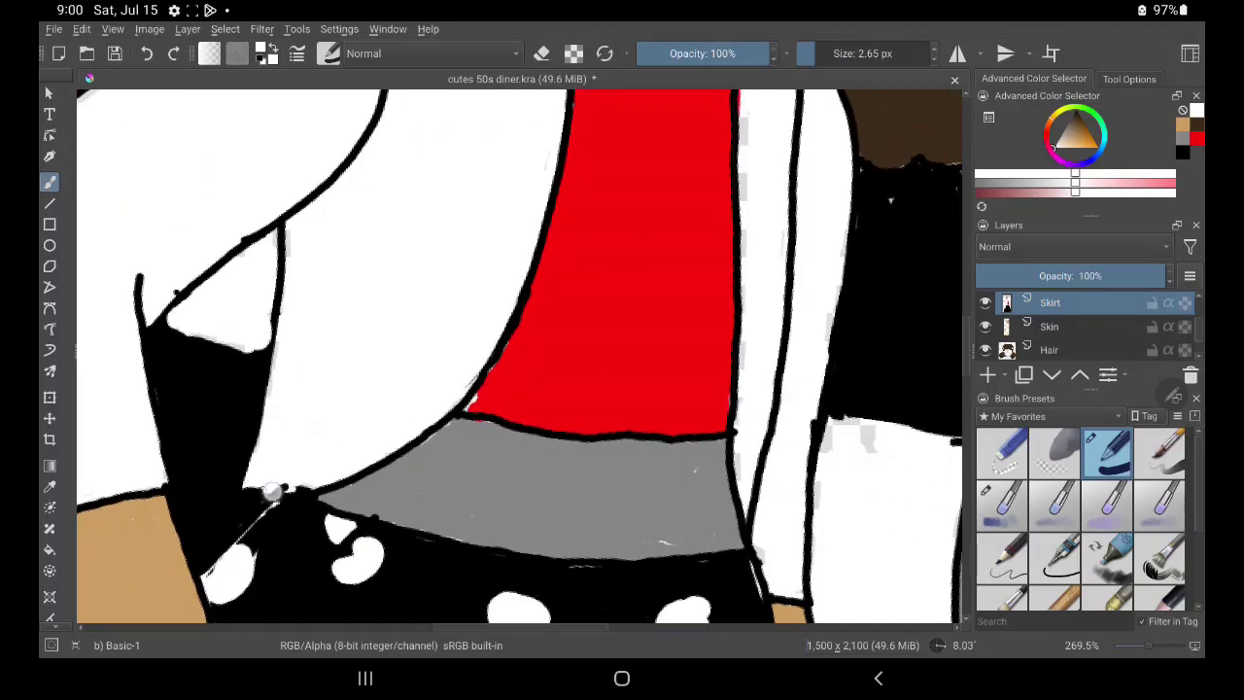
pyautogui.moveTo(322, 460); pyautogui.dragTo(399, 161)
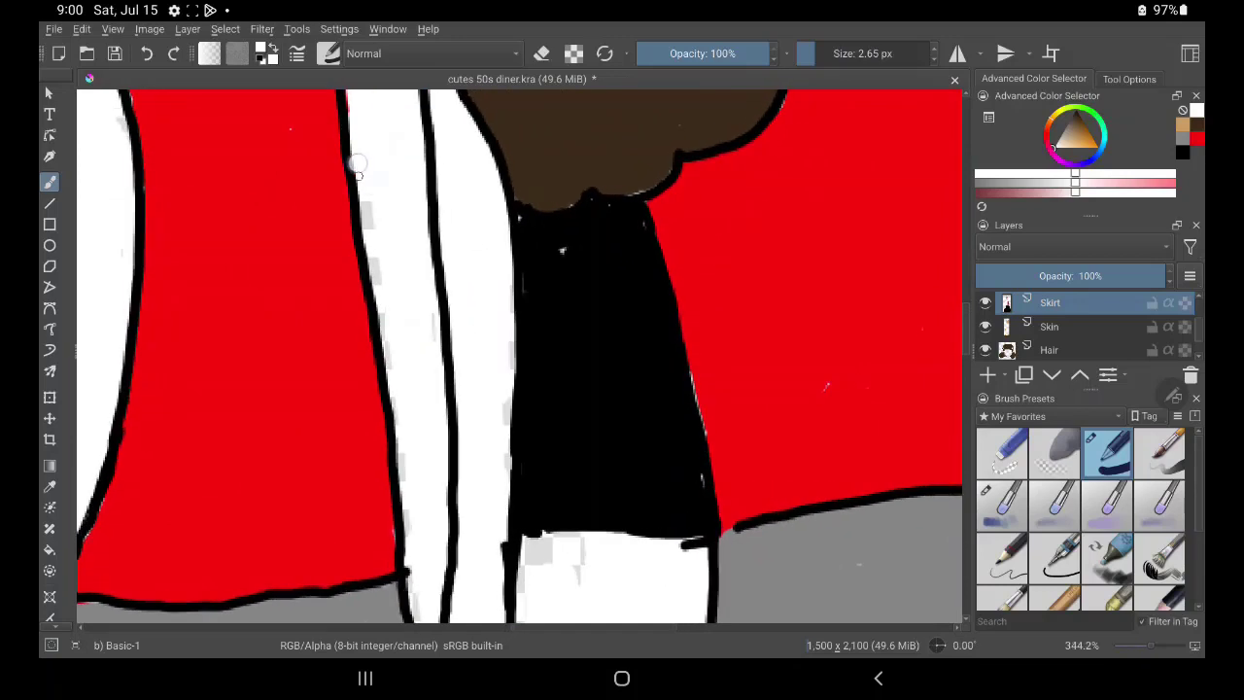
pyautogui.moveTo(347, 97); pyautogui.dragTo(402, 418)
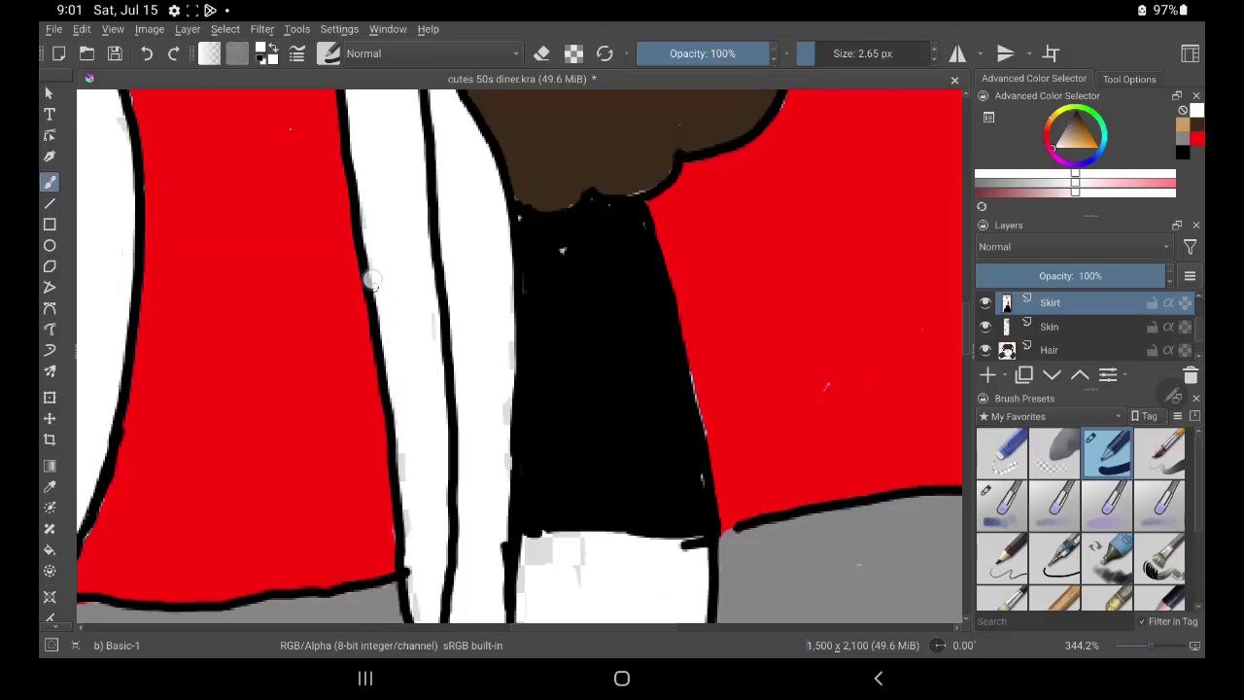
pyautogui.moveTo(384, 361); pyautogui.dragTo(366, 199)
pyautogui.moveTo(408, 486); pyautogui.dragTo(412, 563)
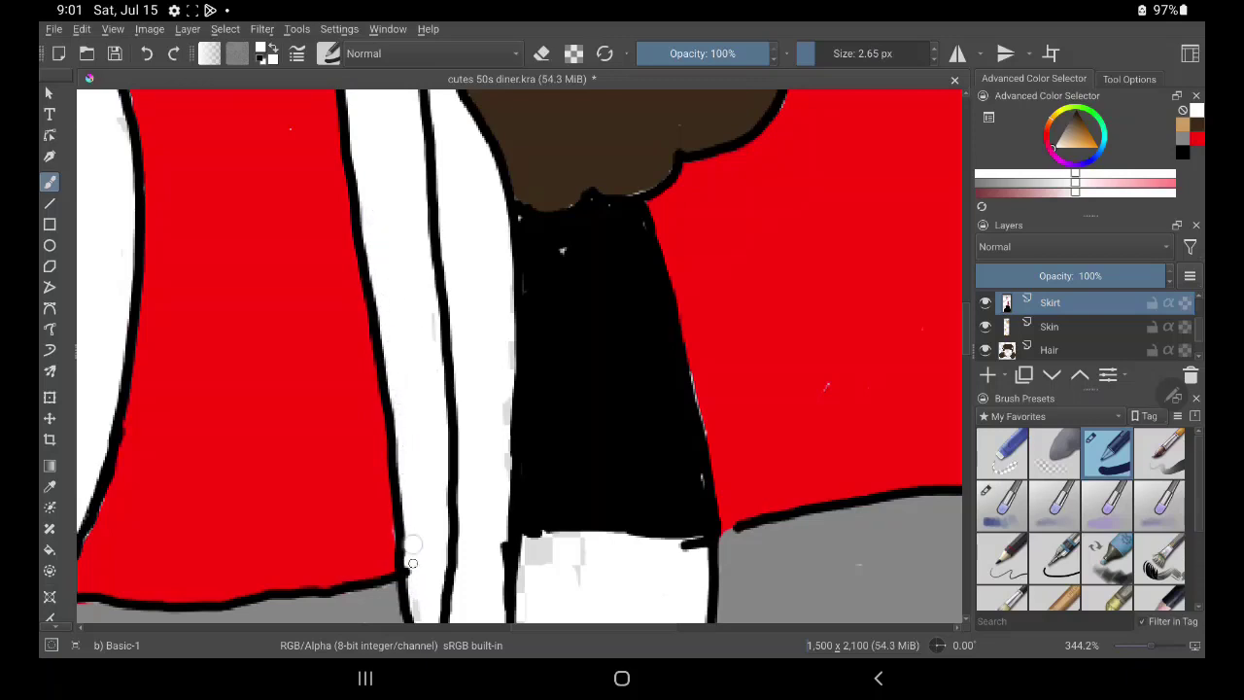
pyautogui.scroll(-3, 436, 555)
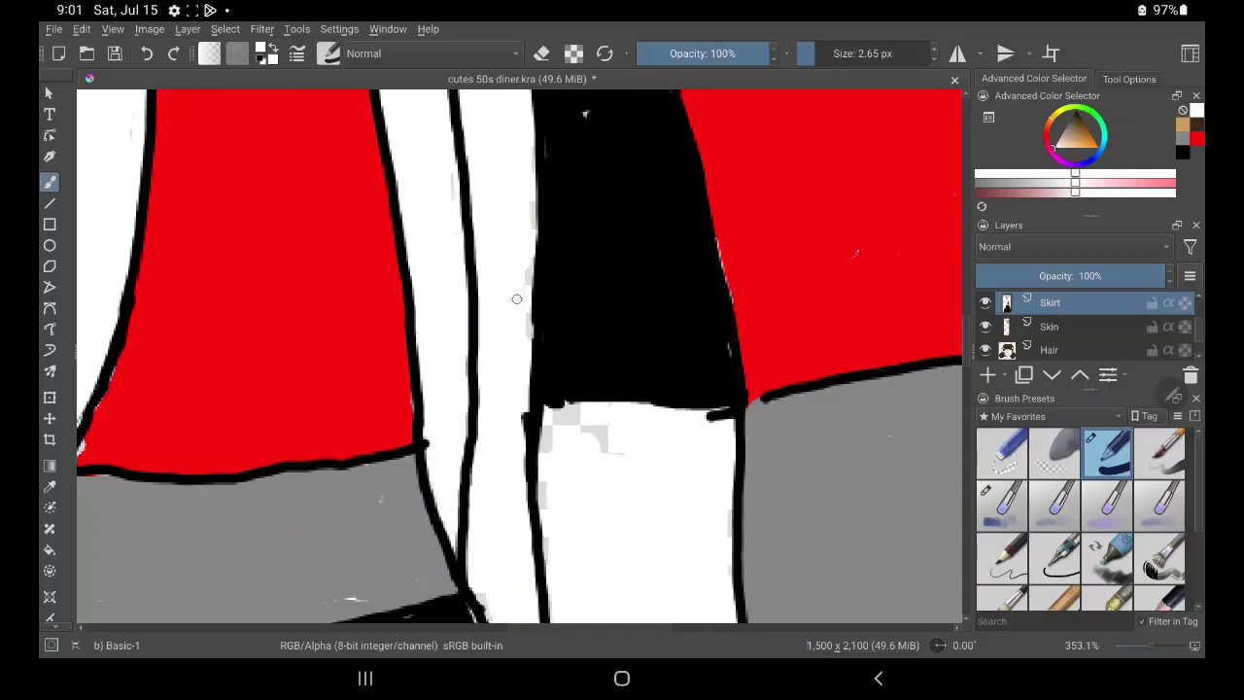
pyautogui.moveTo(521, 155); pyautogui.dragTo(533, 610)
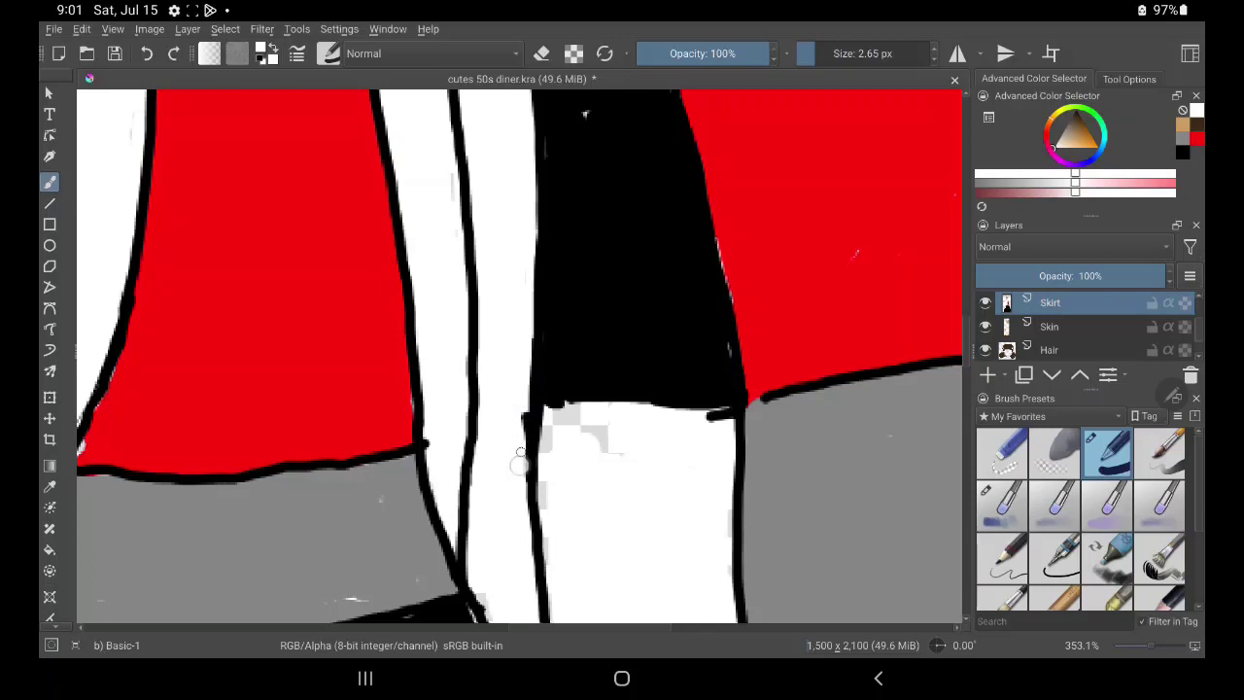
pyautogui.scroll(5, 507, 604)
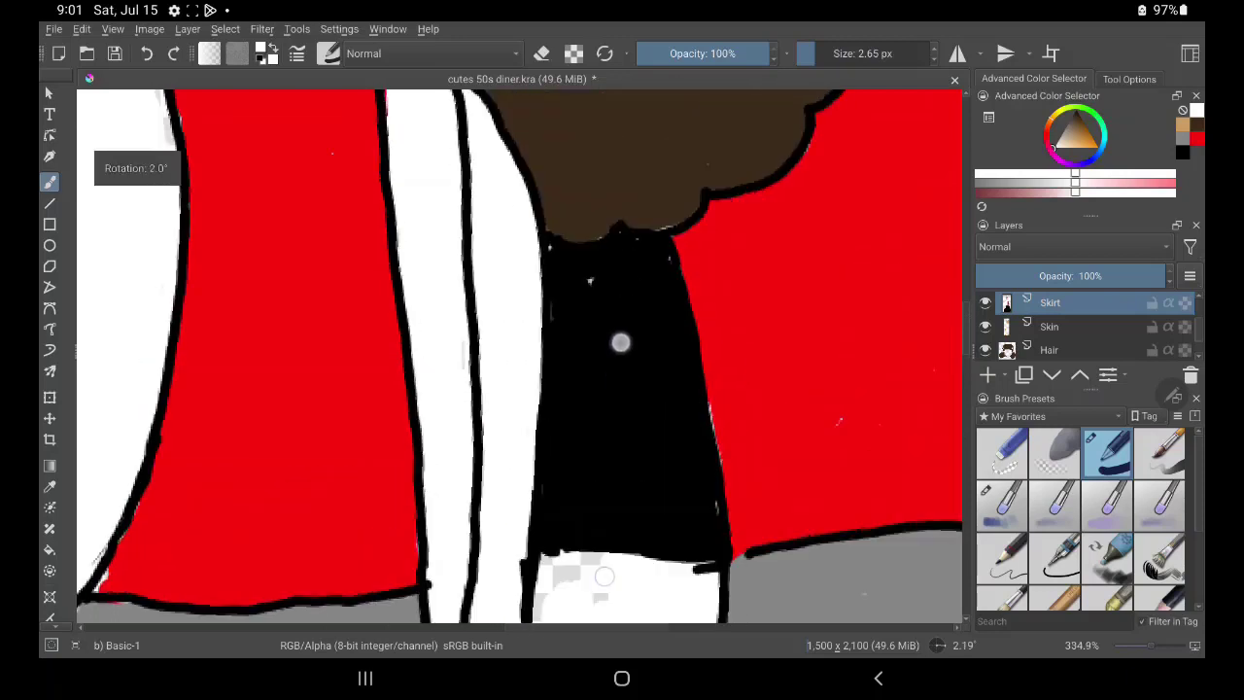
pyautogui.moveTo(398, 170); pyautogui.dragTo(394, 125)
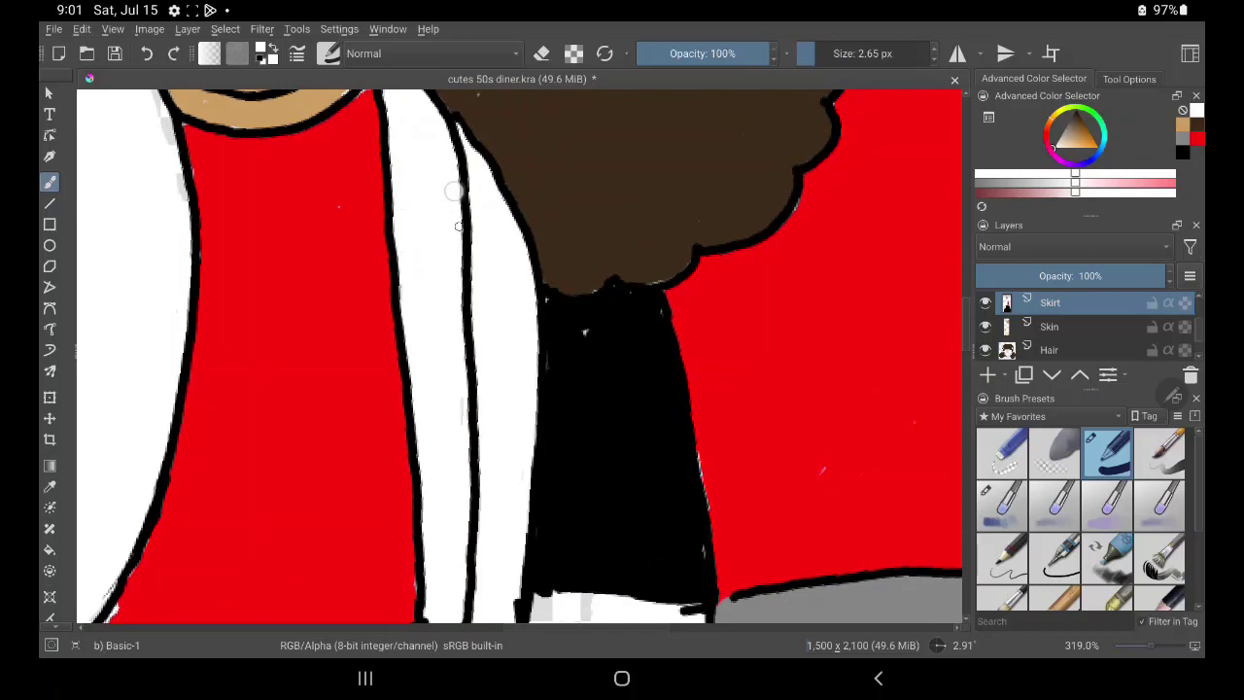
pyautogui.moveTo(454, 190); pyautogui.dragTo(507, 229)
pyautogui.scroll(-1, 496, 313)
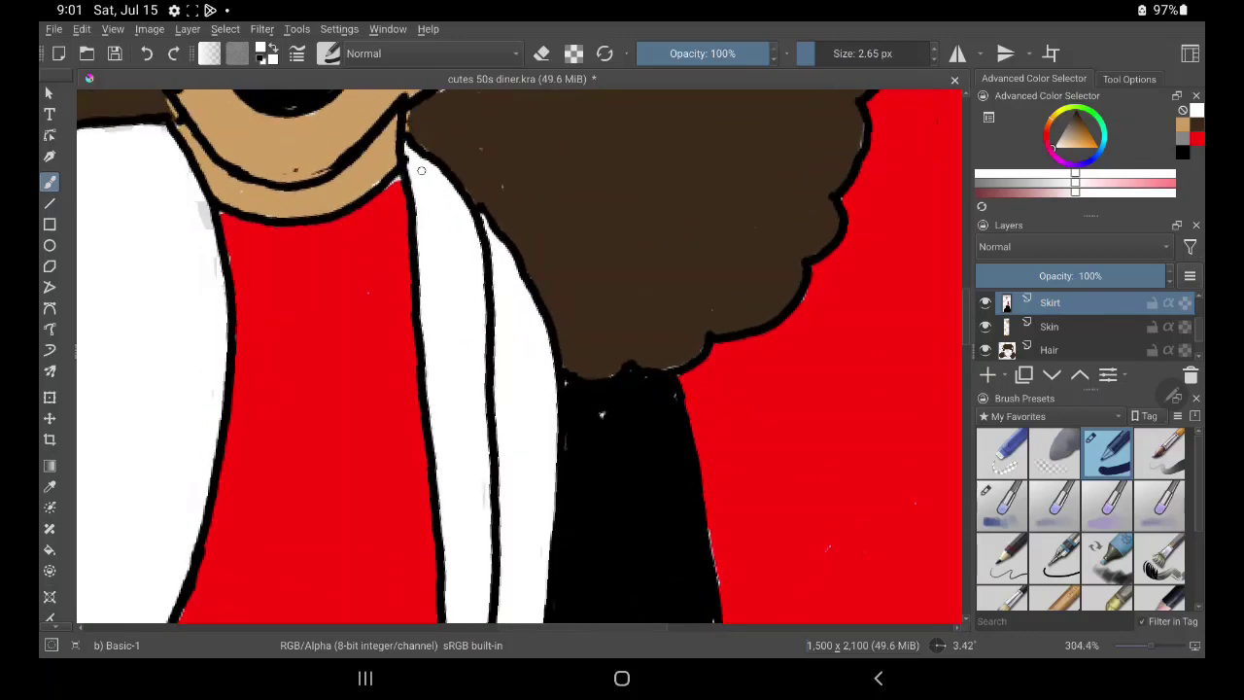
# Undo a stray red stroke and paint white along the shirt's left edge.
pyautogui.click(1196, 138)
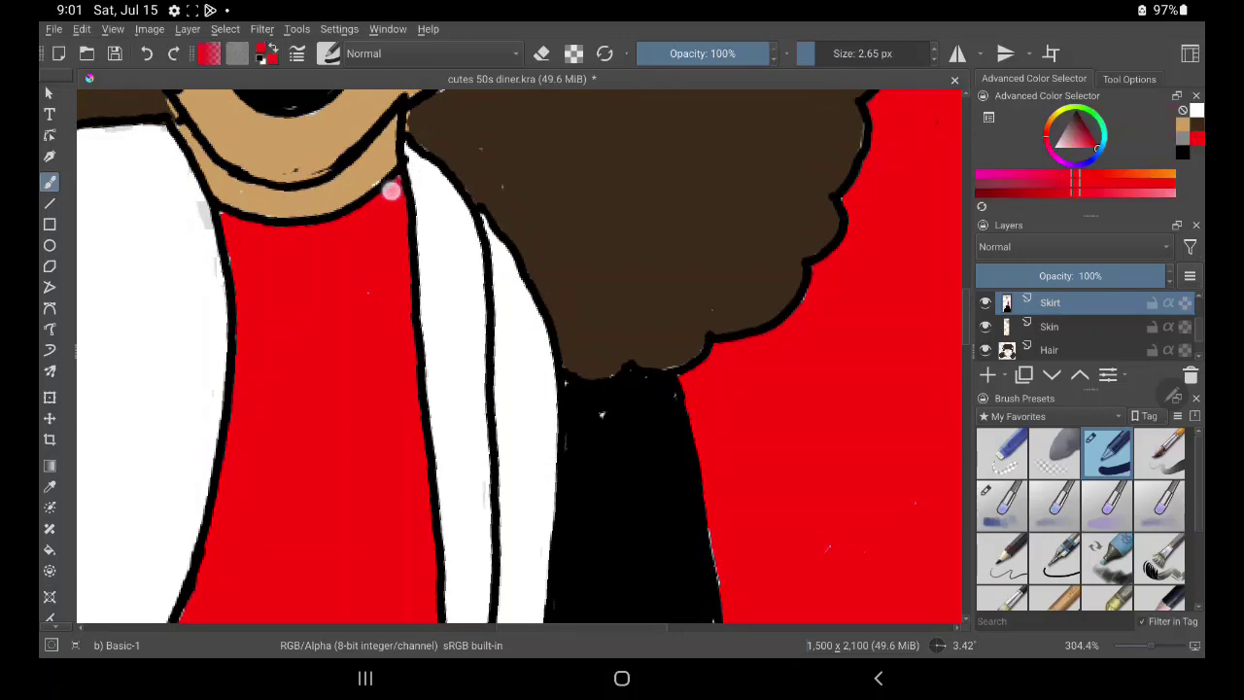
pyautogui.click(263, 275)
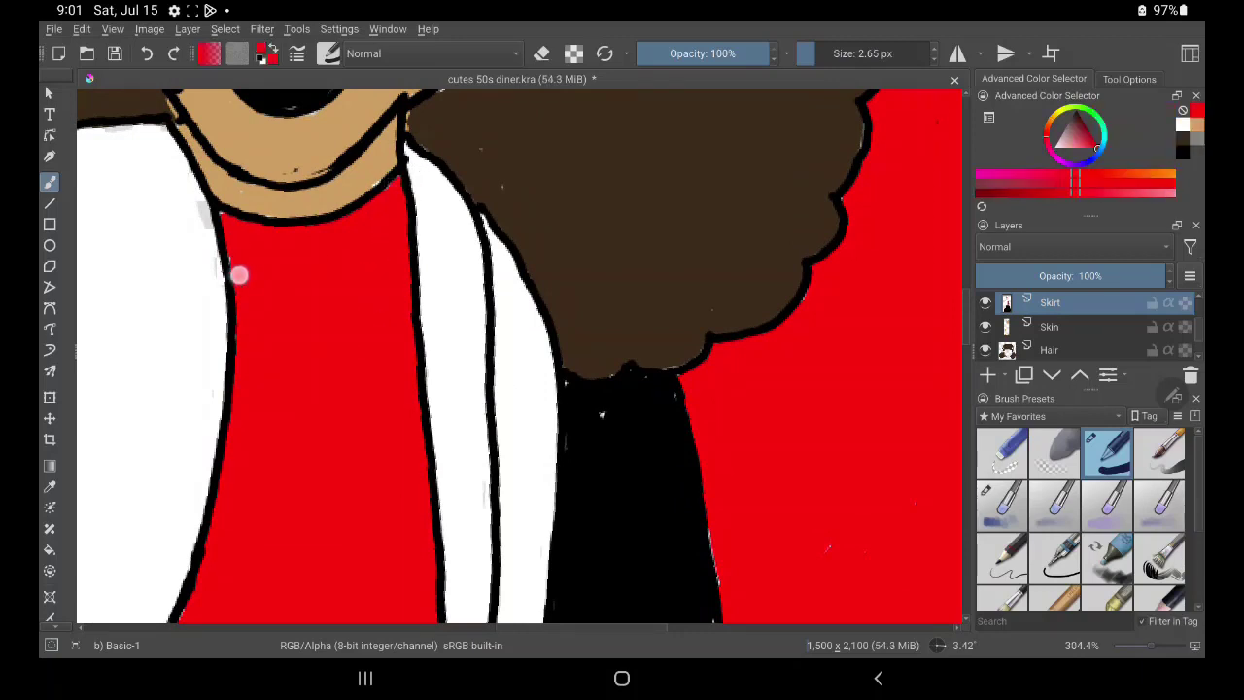
pyautogui.moveTo(239, 272); pyautogui.dragTo(222, 217)
pyautogui.hotkey('ctrl', 'z')
pyautogui.press('x')
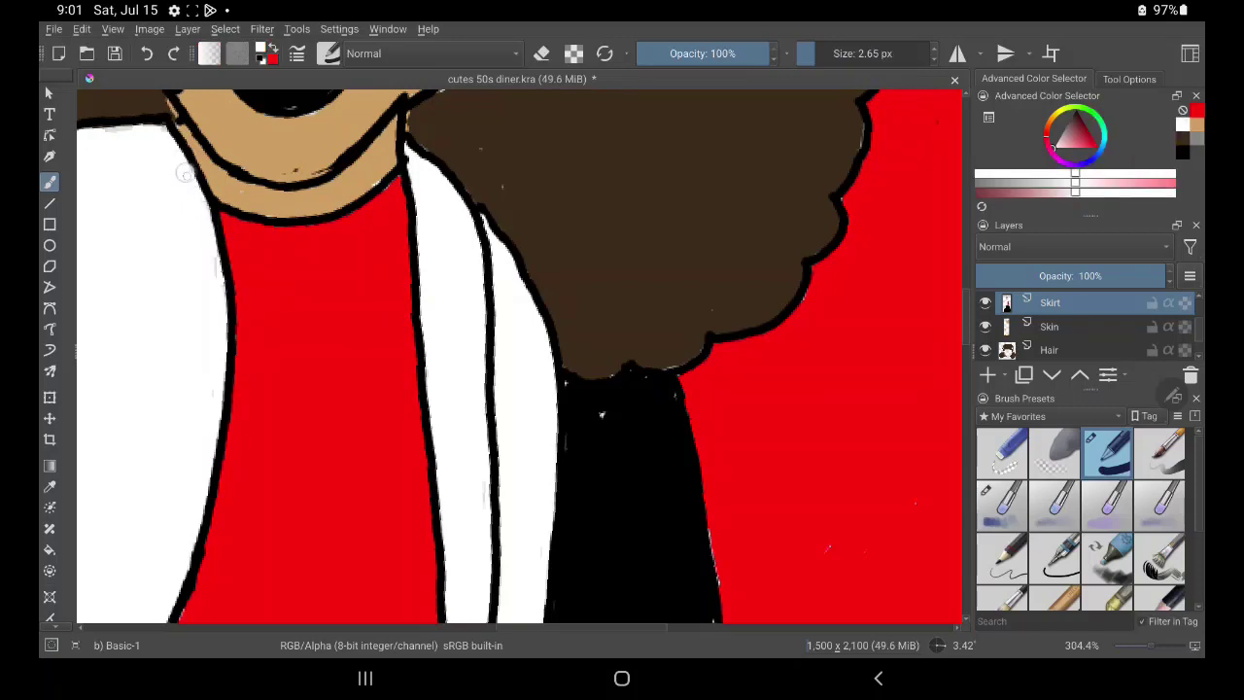
pyautogui.moveTo(215, 267); pyautogui.dragTo(224, 311)
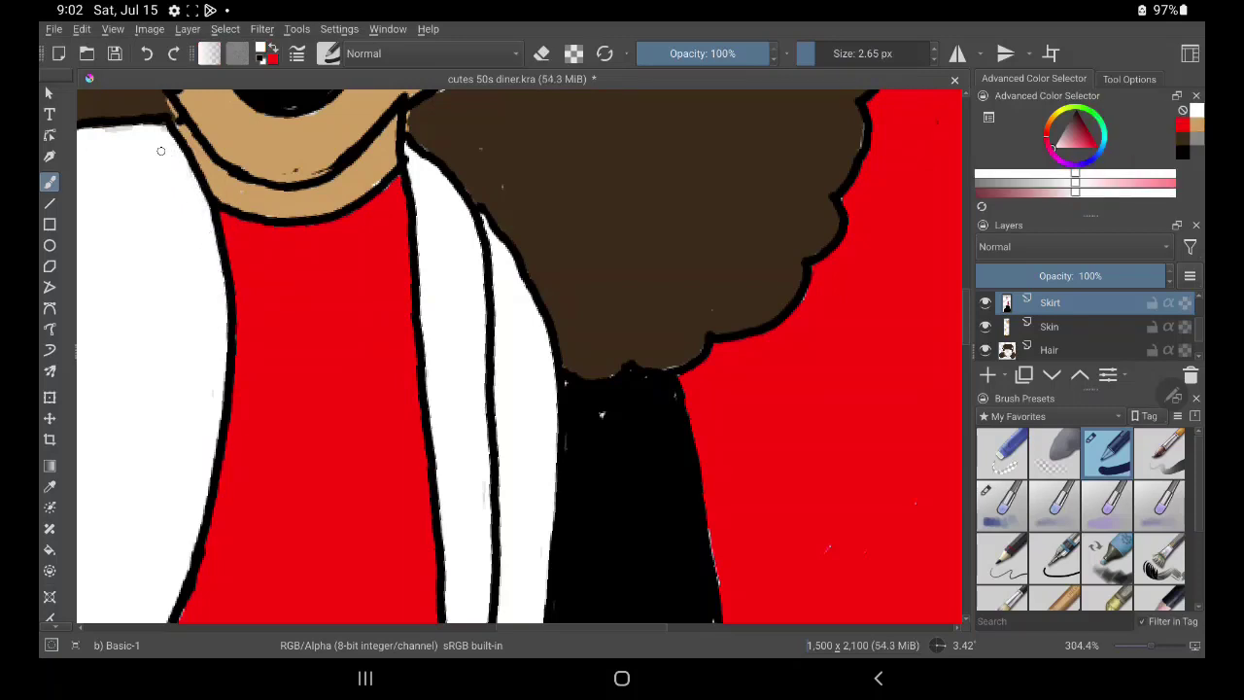
# Fill the white notch at the red corner in red and paint grey along the booth edge.
pyautogui.scroll(-2, 162, 151)
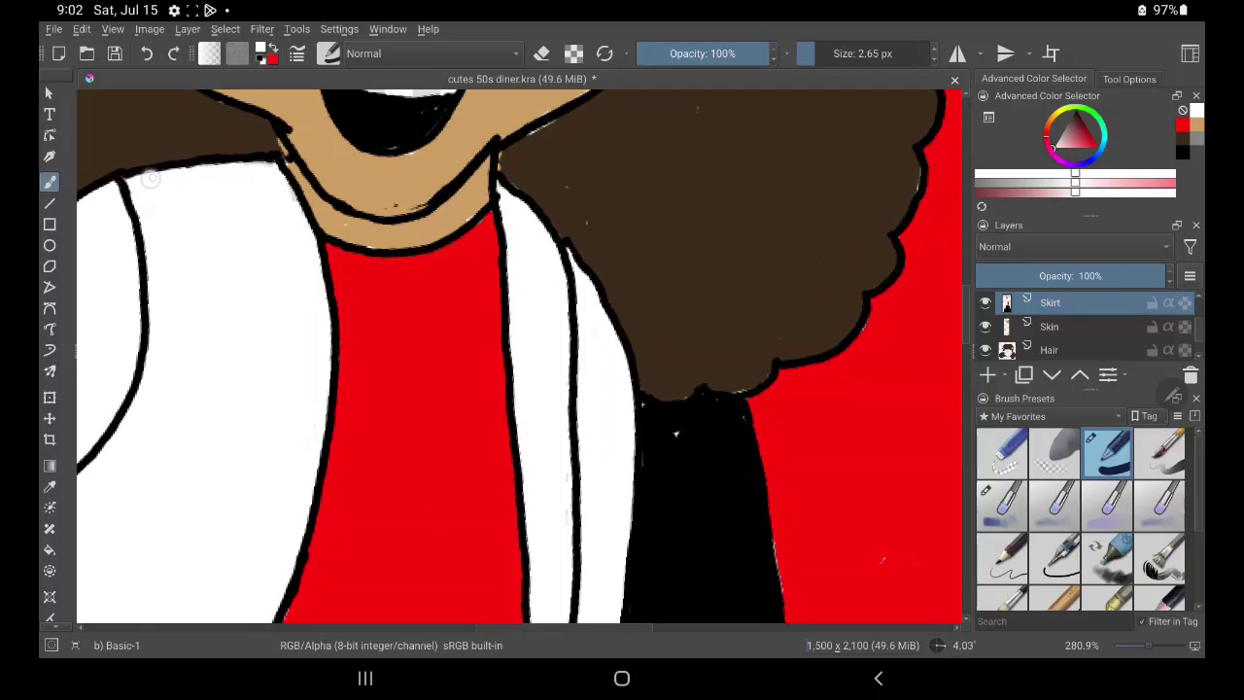
pyautogui.scroll(-5, 520, 356)
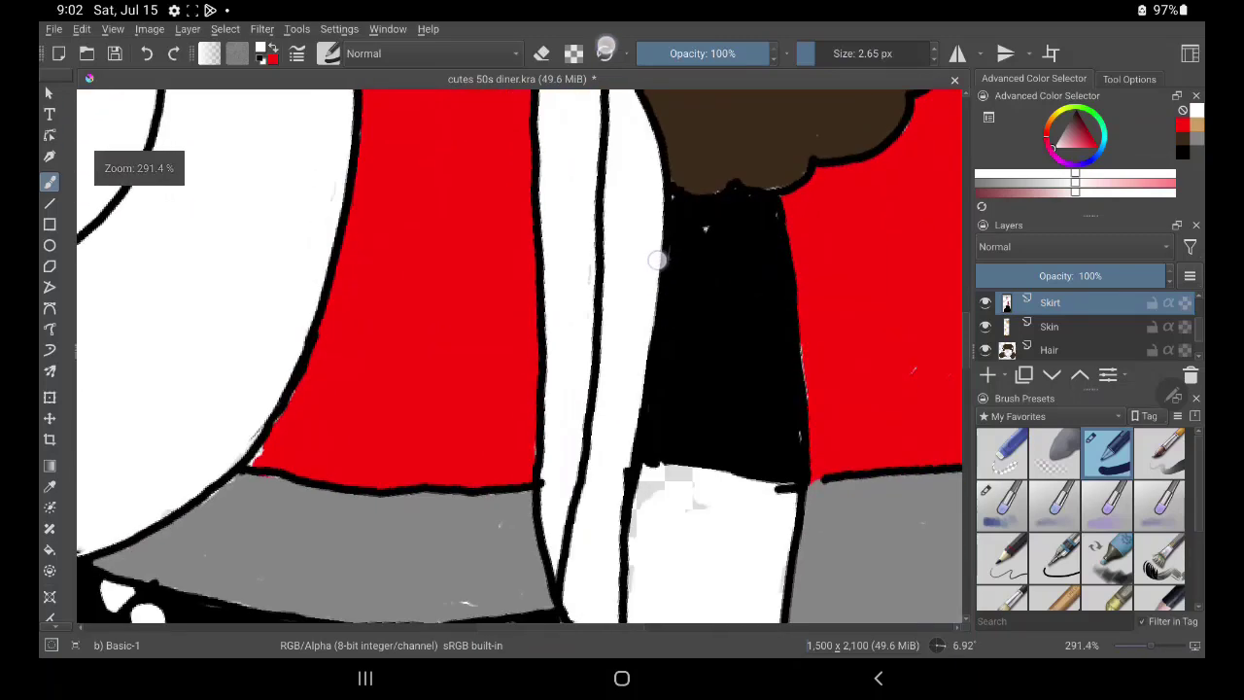
pyautogui.press('x')
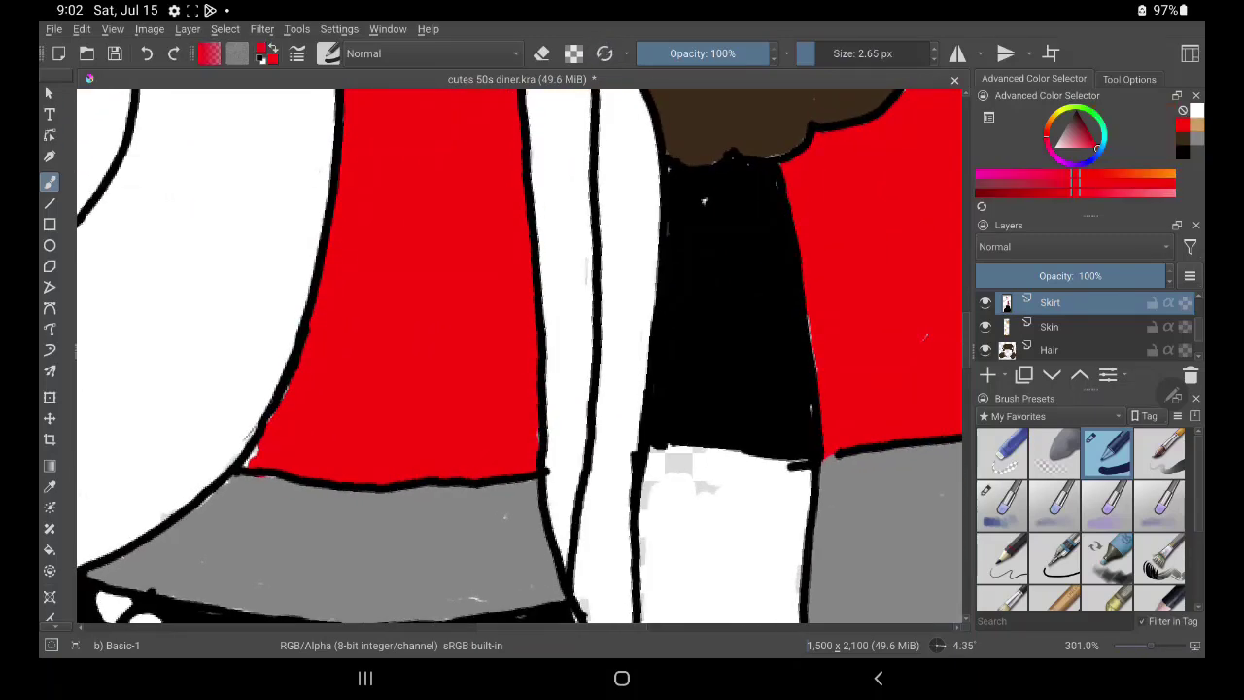
pyautogui.moveTo(262, 444); pyautogui.dragTo(278, 464)
pyautogui.click(1197, 139)
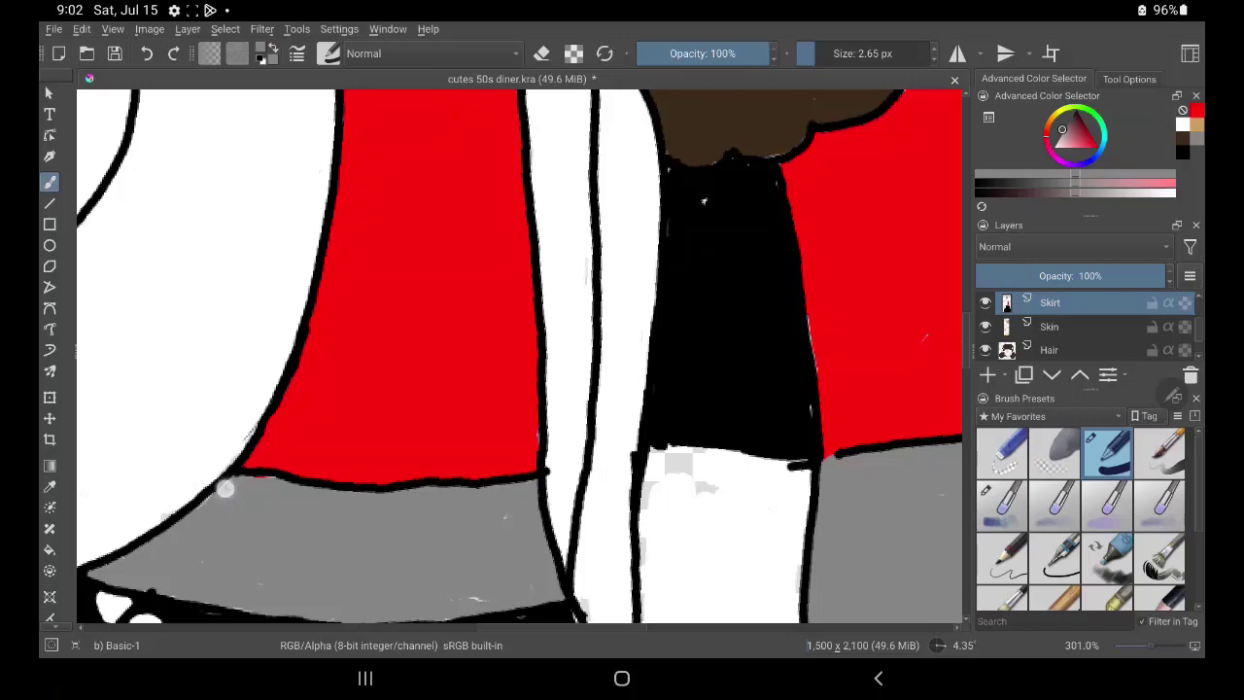
pyautogui.moveTo(240, 492)
pyautogui.mouseDown()
pyautogui.moveTo(127, 554)
pyautogui.moveTo(152, 586)
pyautogui.moveTo(277, 610)
pyautogui.mouseUp()
# Paint black along the booth's lower edge and add a thin white diagonal through the black.
pyautogui.scroll(-2, 332, 533)
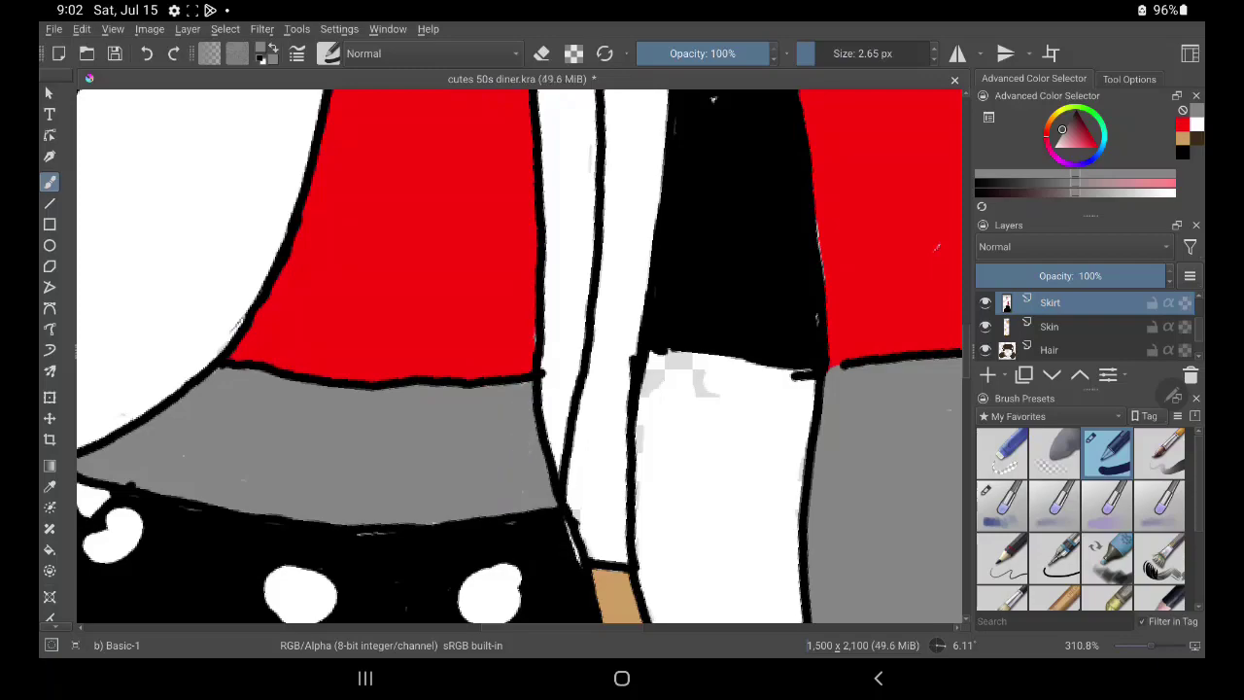
pyautogui.moveTo(714, 99); pyautogui.dragTo(741, 256)
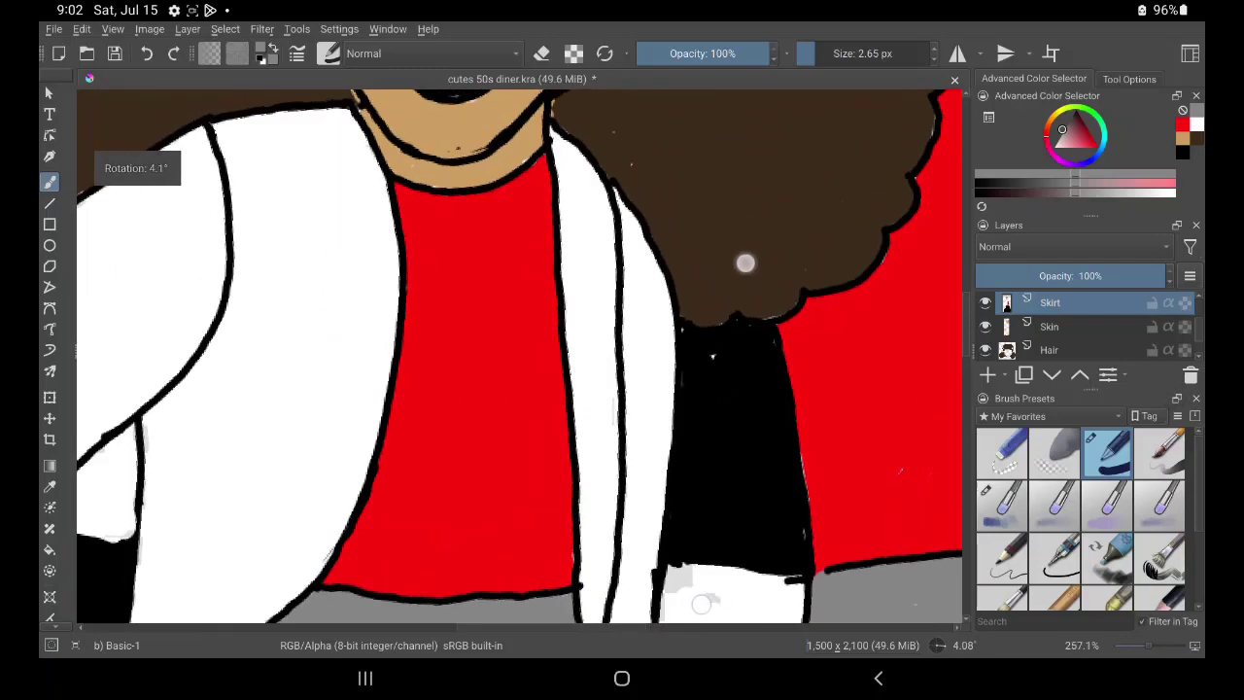
pyautogui.moveTo(742, 256); pyautogui.dragTo(753, 53)
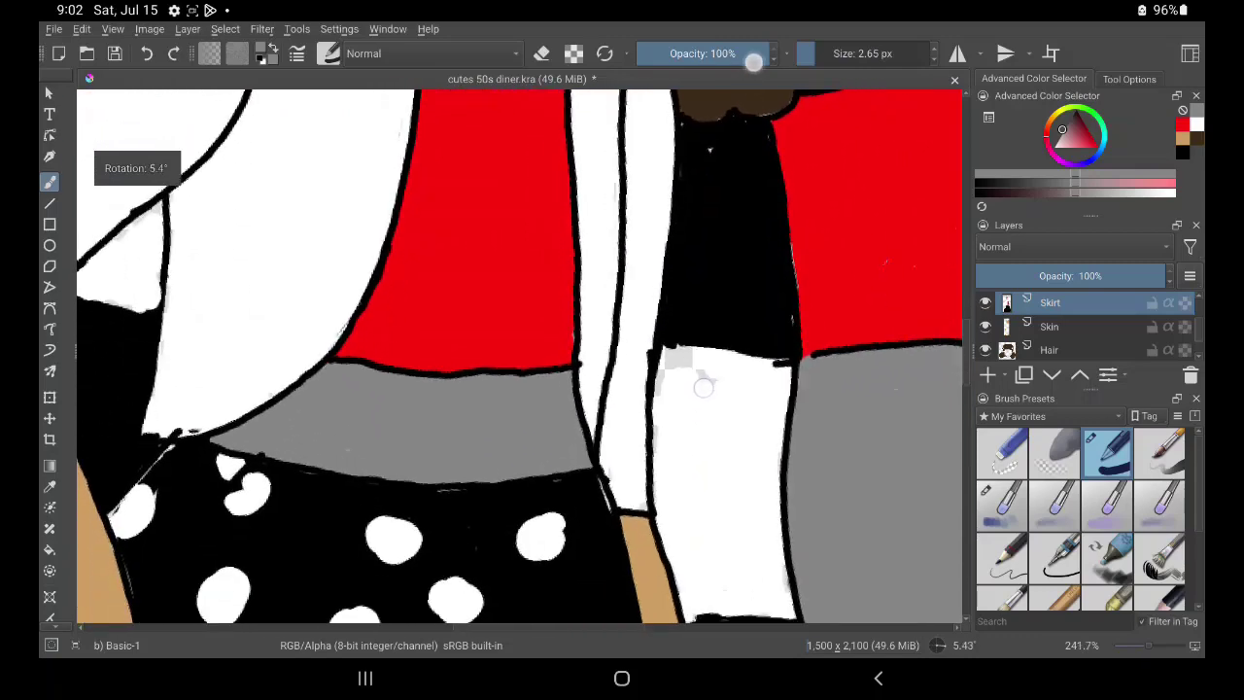
pyautogui.press('d')
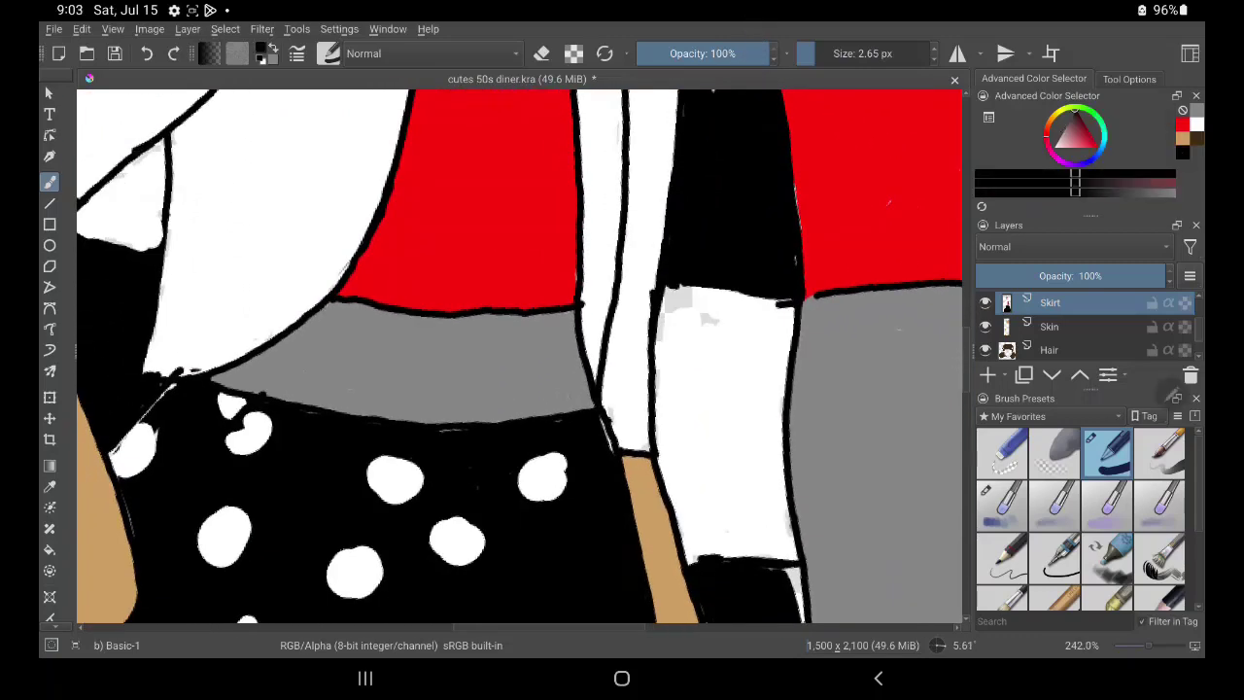
pyautogui.moveTo(559, 423); pyautogui.dragTo(467, 435)
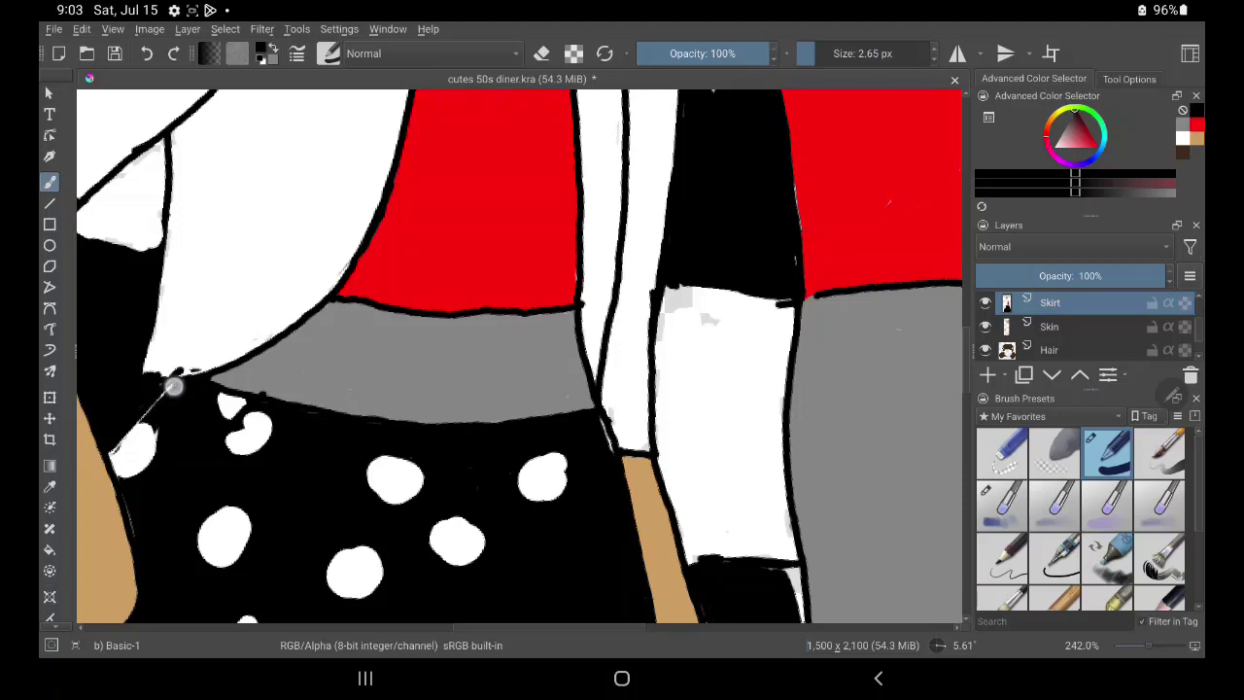
pyautogui.moveTo(173, 387); pyautogui.dragTo(176, 392)
pyautogui.press('x')
pyautogui.moveTo(115, 448); pyautogui.dragTo(183, 379)
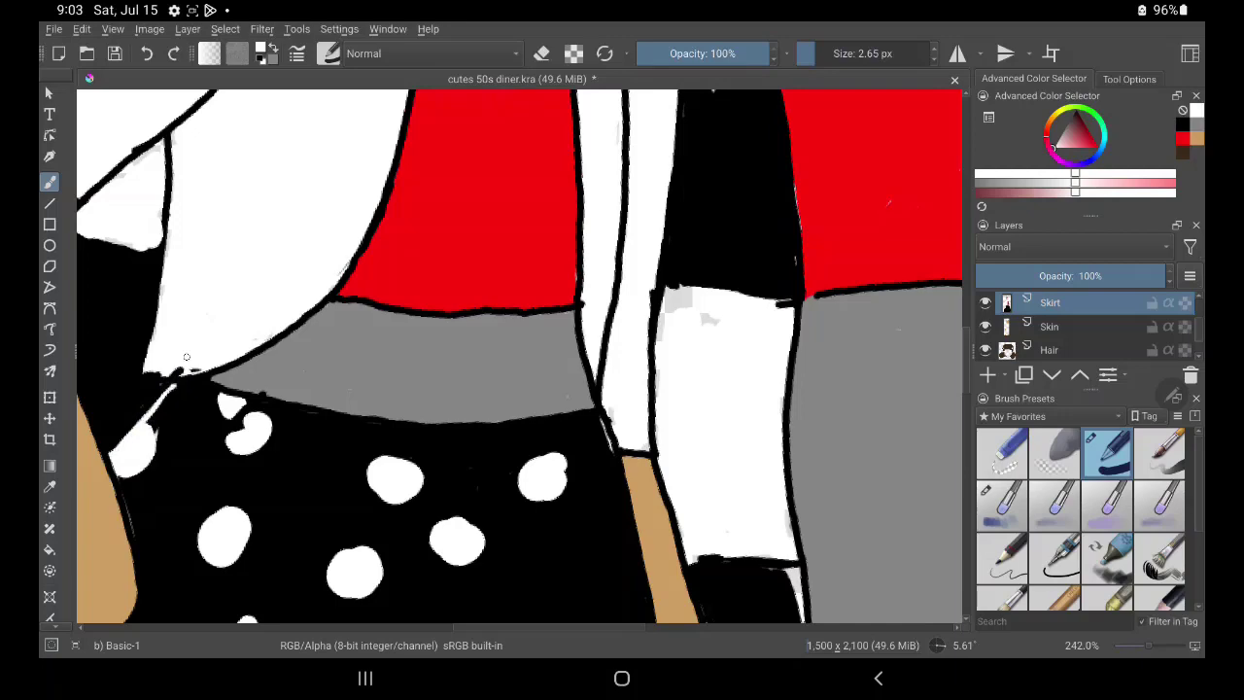
pyautogui.press('x')
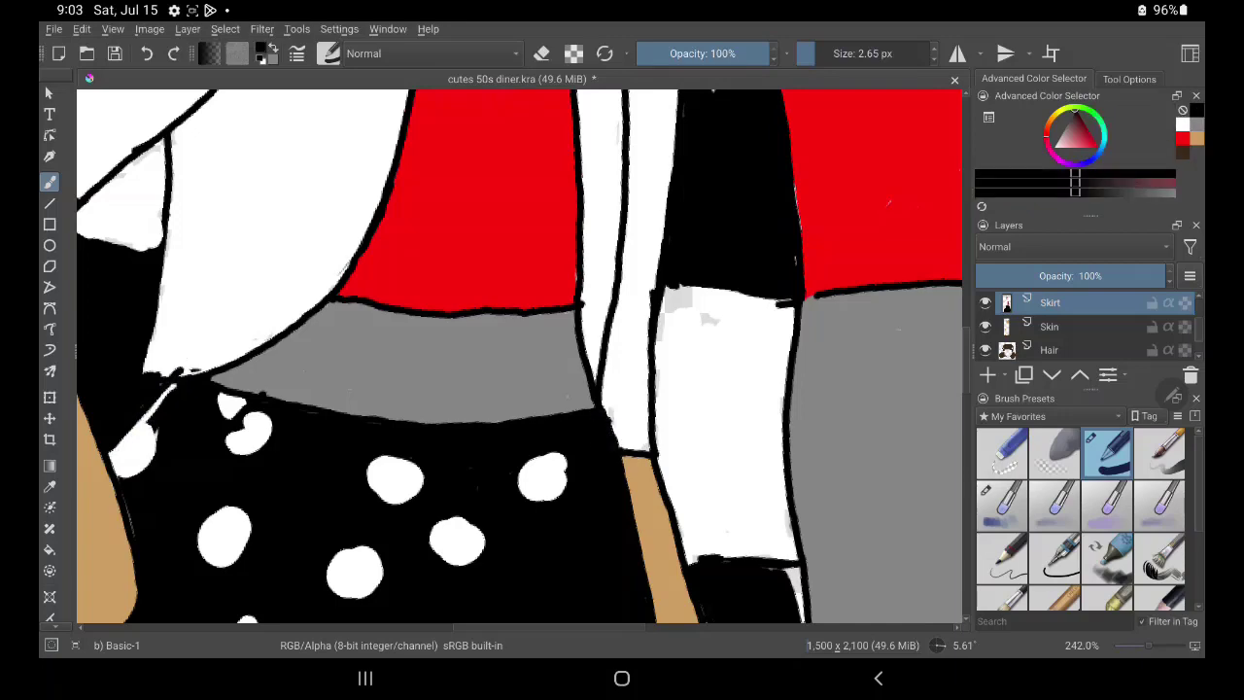
# Paint black along the skirt's lower edge and fill the thin grey gap.
pyautogui.moveTo(461, 205)
pyautogui.mouseDown()
pyautogui.moveTo(665, 325)
pyautogui.moveTo(683, 289)
pyautogui.mouseUp()
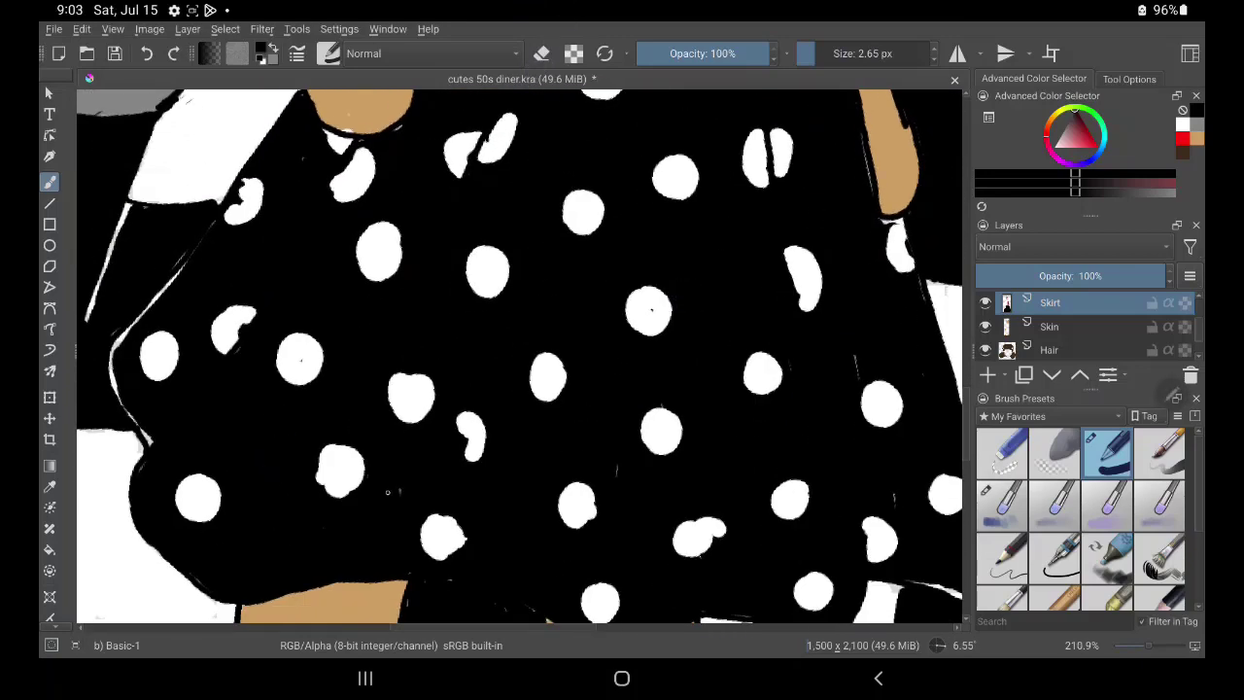
pyautogui.moveTo(457, 581); pyautogui.dragTo(414, 569)
pyautogui.moveTo(858, 358); pyautogui.dragTo(858, 370)
# Hide the Skirt layer, add Paint Layer 2, and draw white fold lines up the skirt.
pyautogui.click(986, 303)
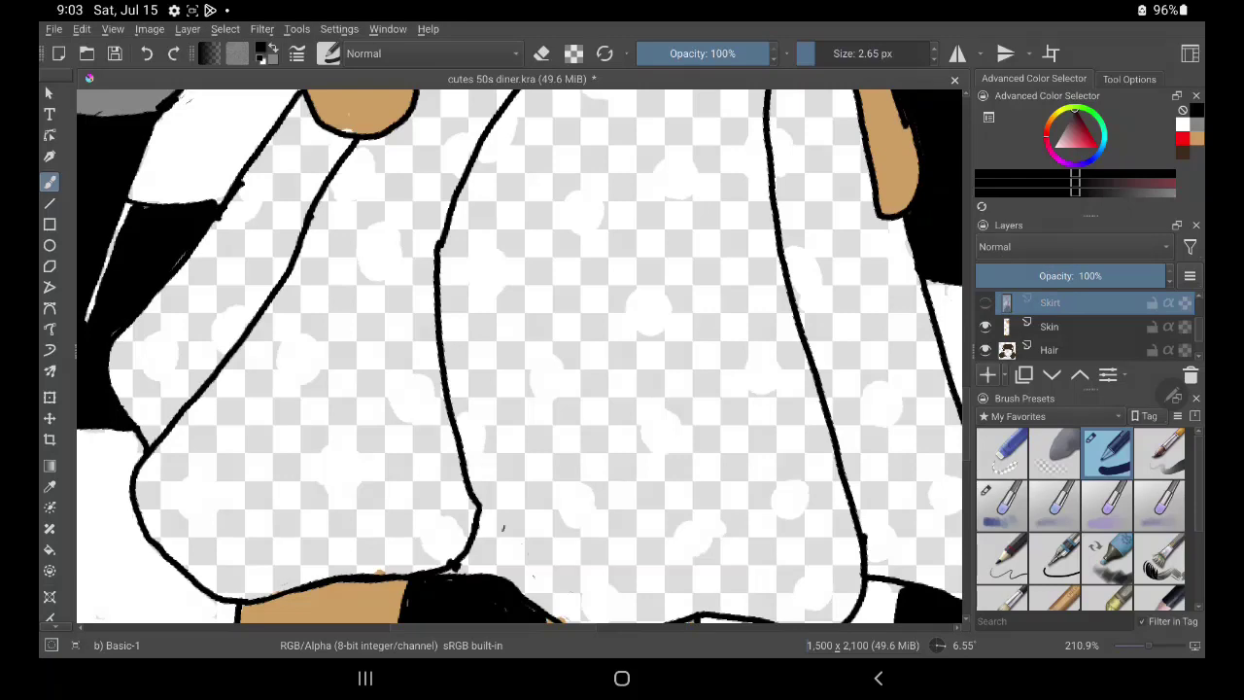
pyautogui.click(987, 374)
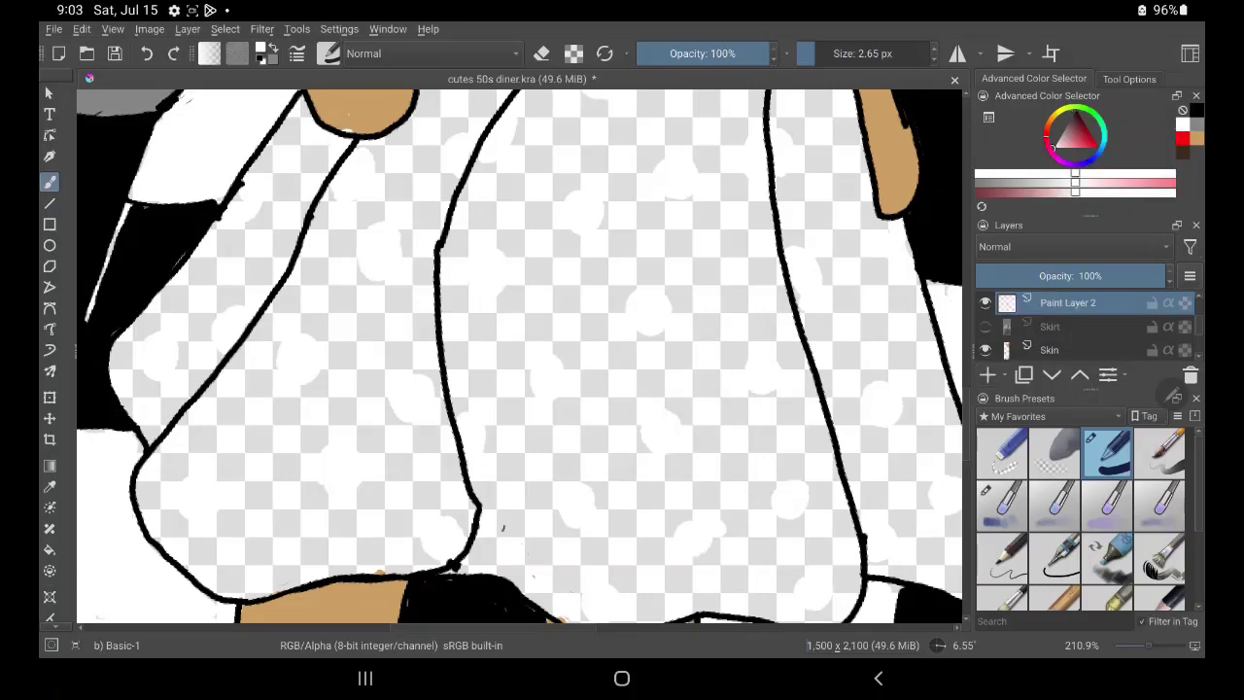
pyautogui.moveTo(502, 528)
pyautogui.mouseDown()
pyautogui.moveTo(286, 413)
pyautogui.moveTo(328, 391)
pyautogui.mouseUp()
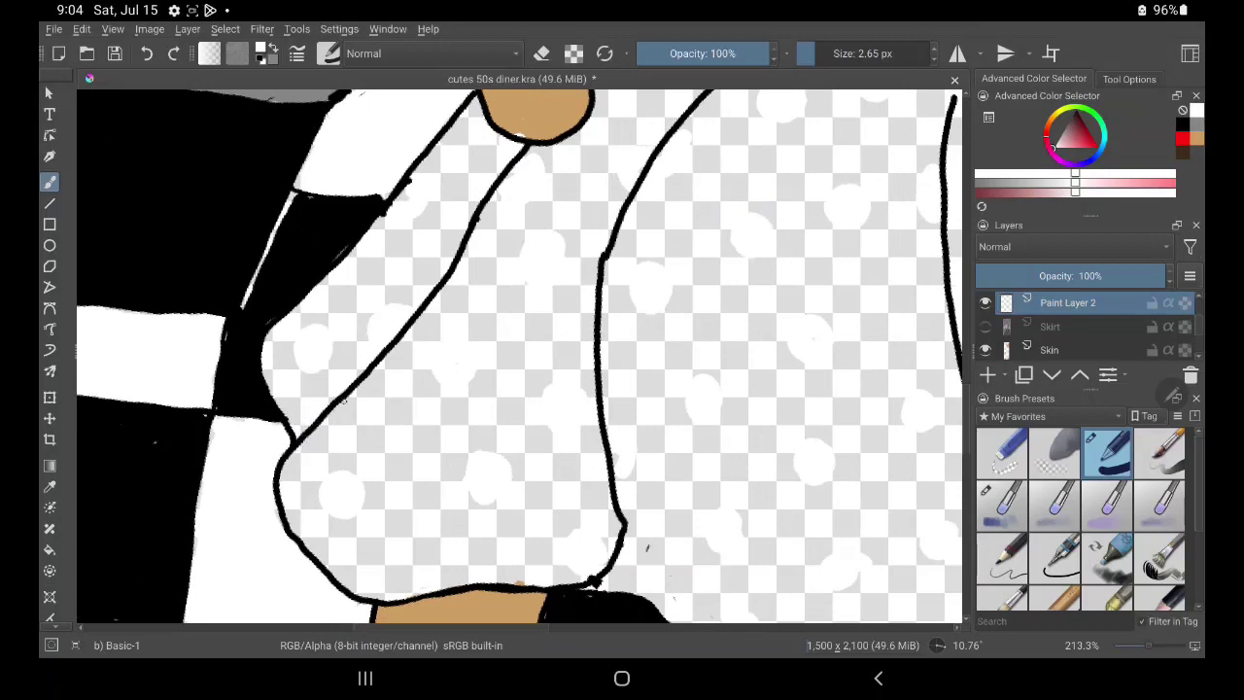
pyautogui.moveTo(301, 440); pyautogui.dragTo(522, 151)
pyautogui.moveTo(579, 584)
pyautogui.mouseDown()
pyautogui.moveTo(602, 384)
pyautogui.moveTo(715, 87)
pyautogui.mouseUp()
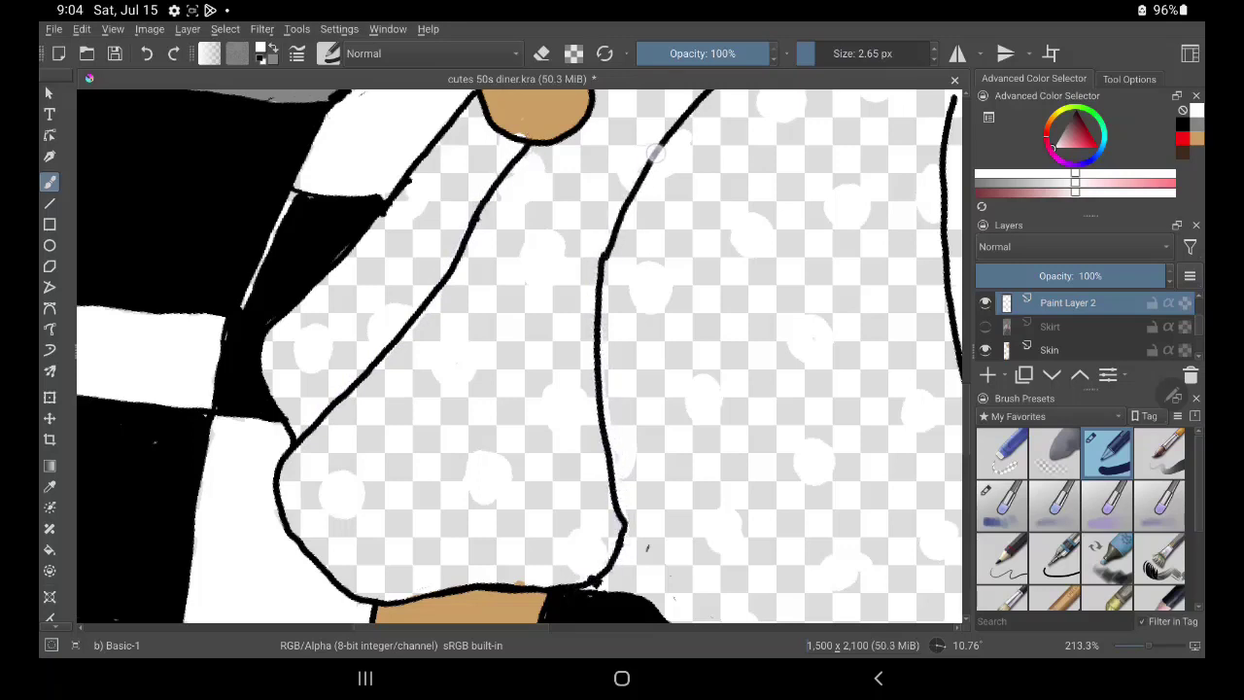
pyautogui.moveTo(647, 547); pyautogui.dragTo(676, 623)
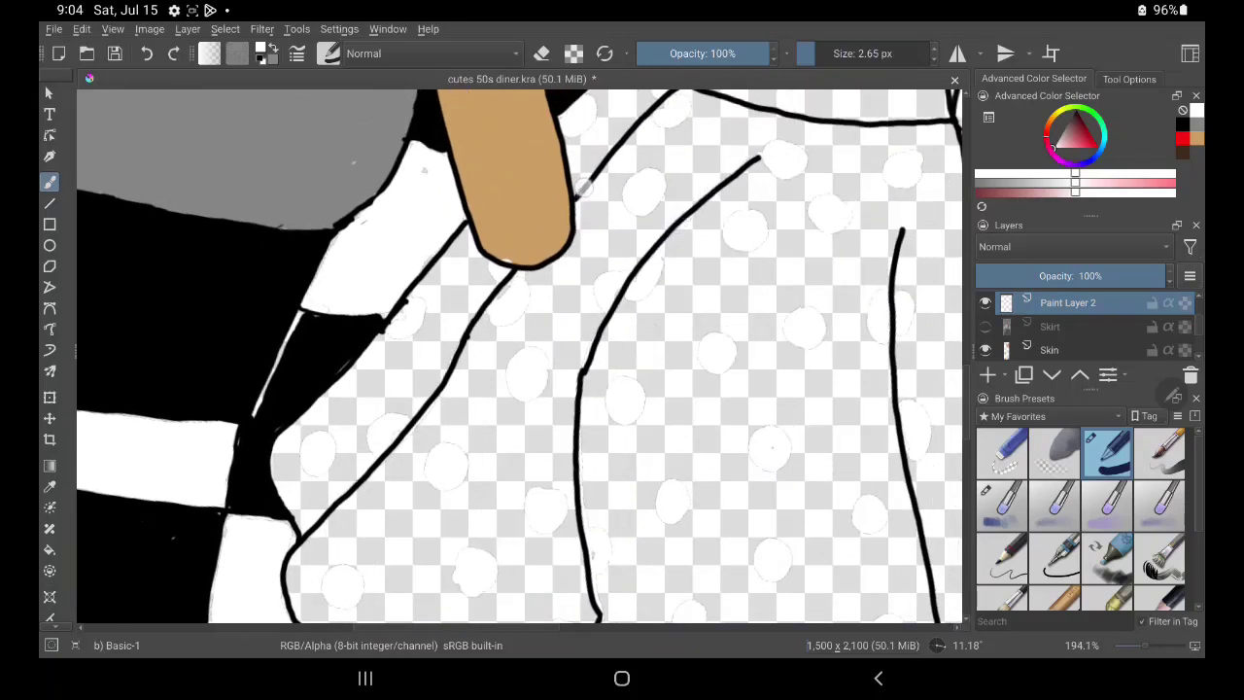
pyautogui.moveTo(584, 187); pyautogui.dragTo(671, 90)
# Add short white strokes along the skirt's right black edge and show Skirt again.
pyautogui.moveTo(953, 603); pyautogui.dragTo(768, 554)
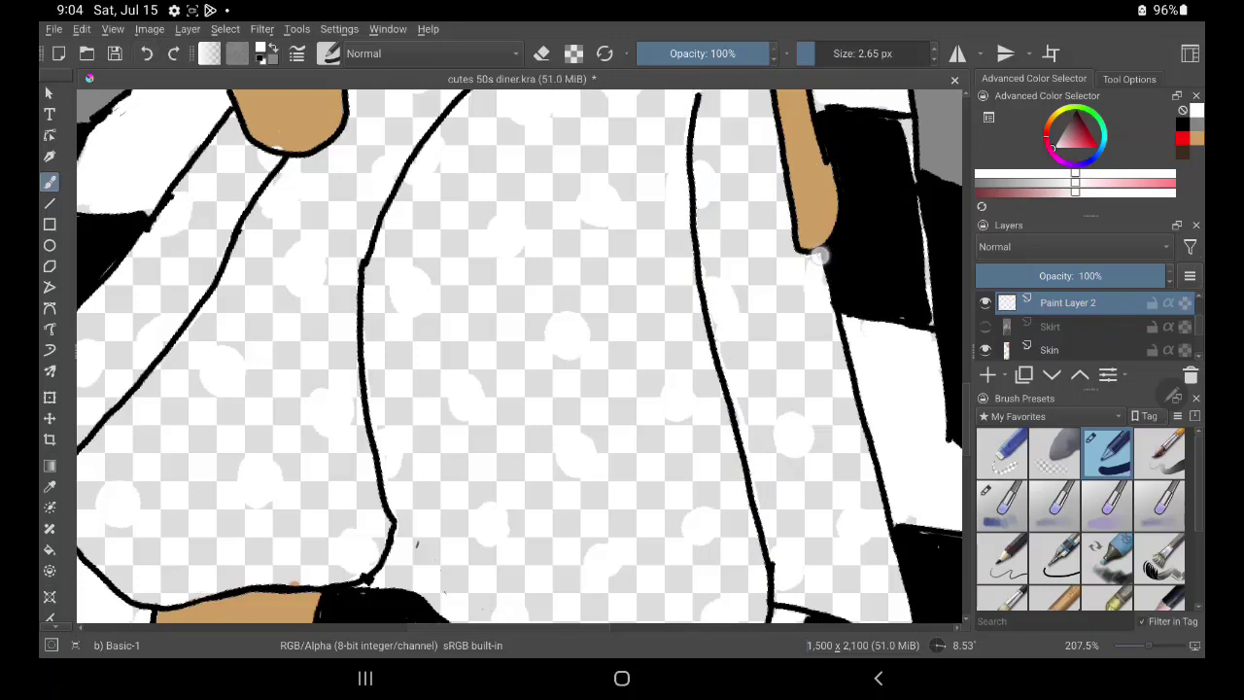
pyautogui.moveTo(819, 255); pyautogui.dragTo(834, 316)
pyautogui.moveTo(760, 334); pyautogui.dragTo(721, 151)
pyautogui.moveTo(826, 388); pyautogui.dragTo(844, 445)
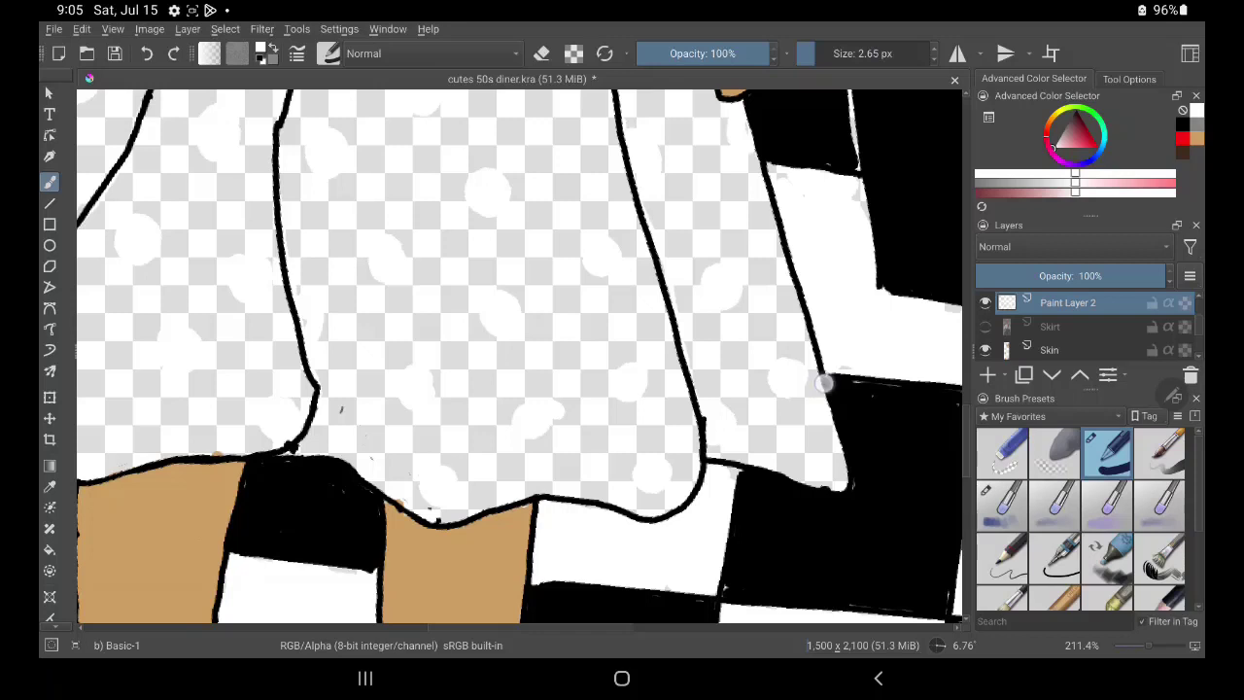
pyautogui.moveTo(824, 384)
pyautogui.mouseDown()
pyautogui.moveTo(849, 481)
pyautogui.moveTo(829, 490)
pyautogui.moveTo(708, 457)
pyautogui.mouseUp()
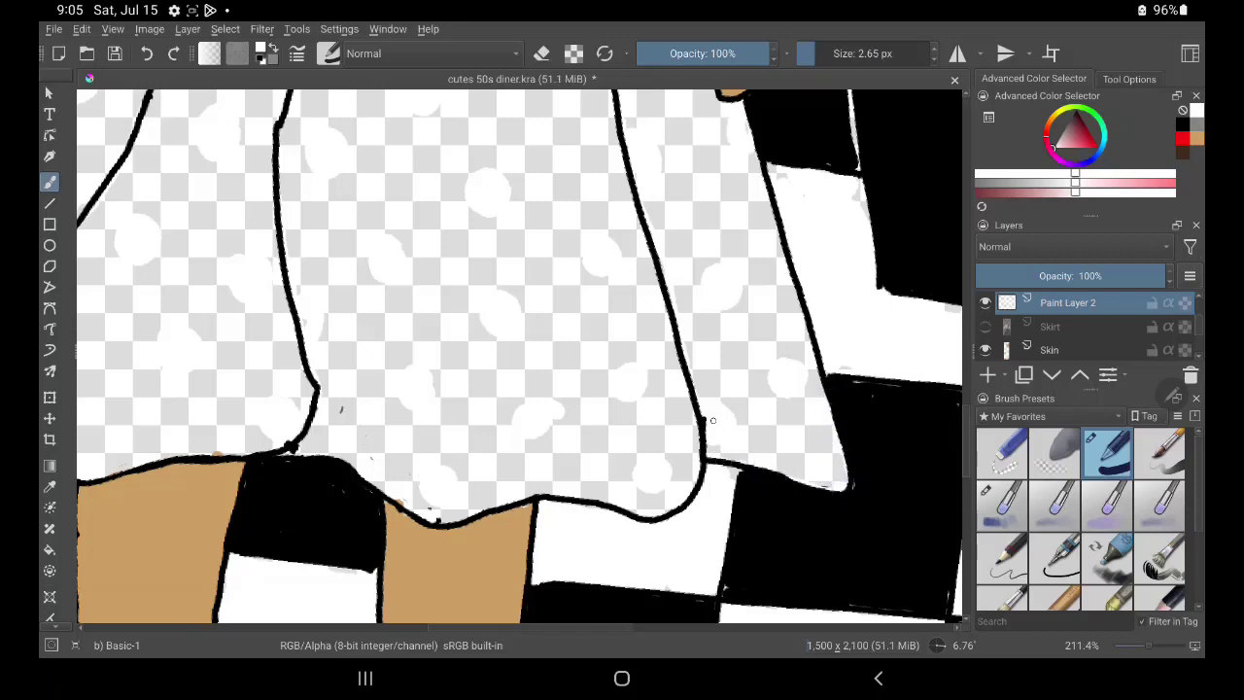
pyautogui.click(985, 327)
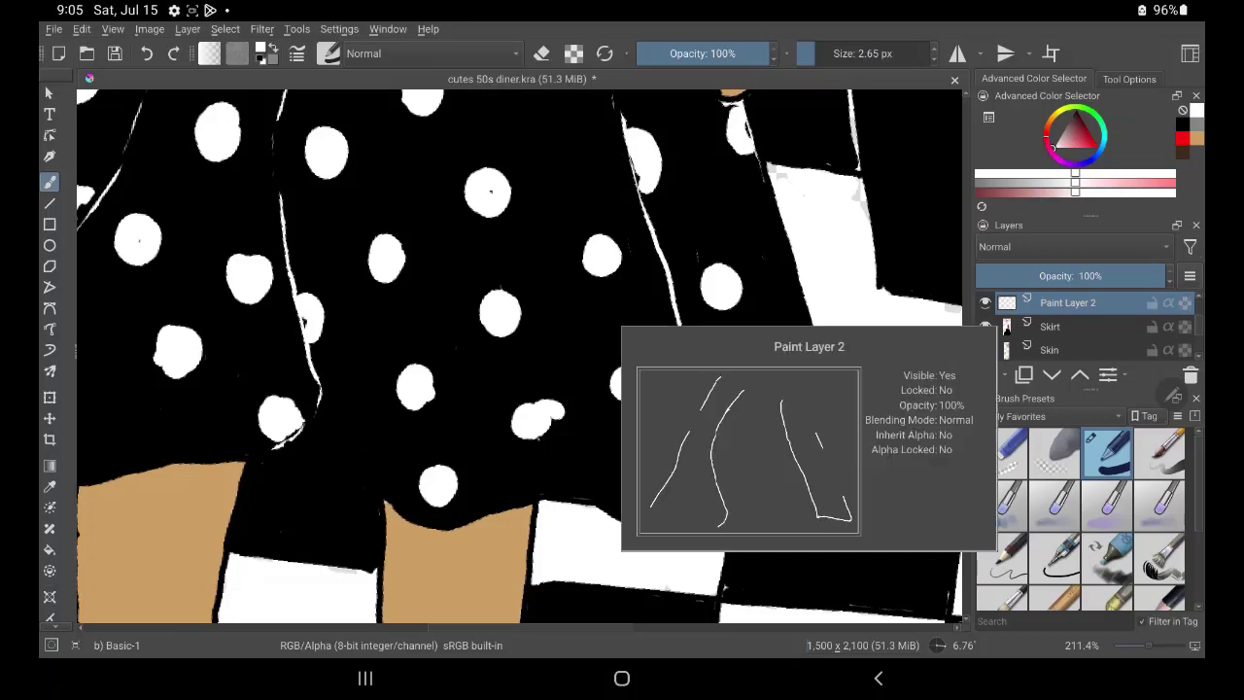
# Rename Paint Layer 2 to 'Fold lines' and move it up two places above Outline.
pyautogui.scroll(-5, 622, 292)
pyautogui.scroll(-2, 623, 291)
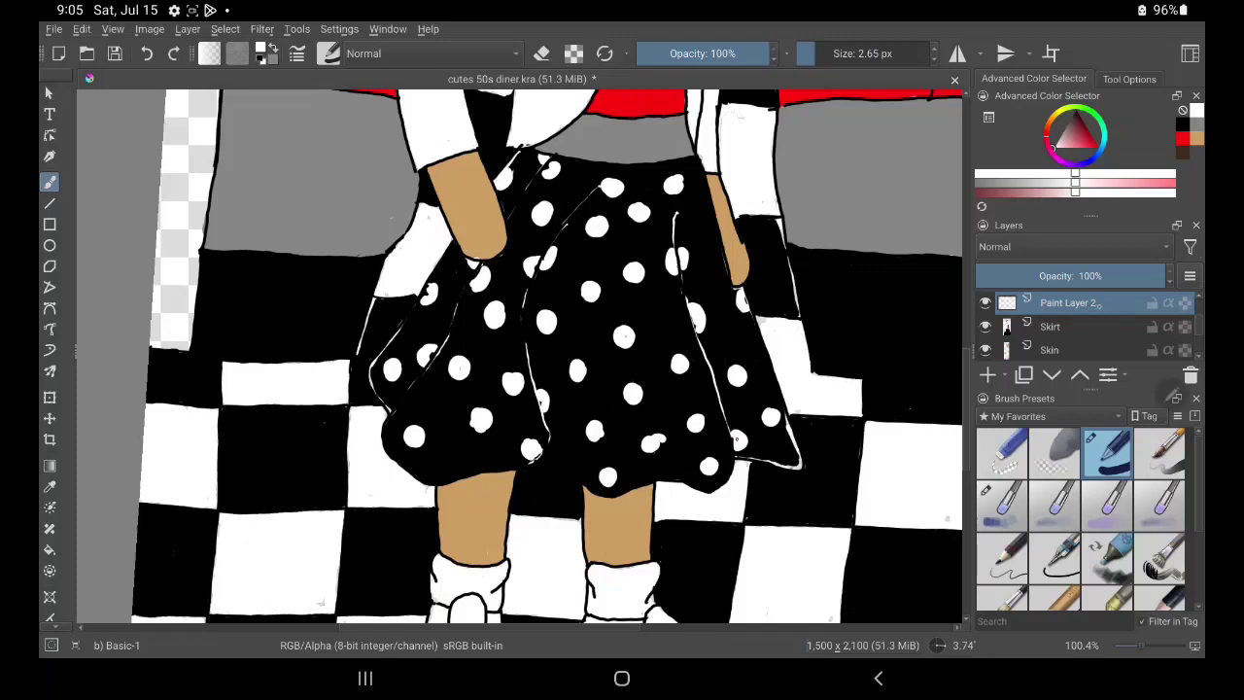
pyautogui.doubleClick(1067, 303)
pyautogui.press('BackSpace')
pyautogui.press('BackSpace')
pyautogui.press('BackSpace')
pyautogui.press('BackSpace')
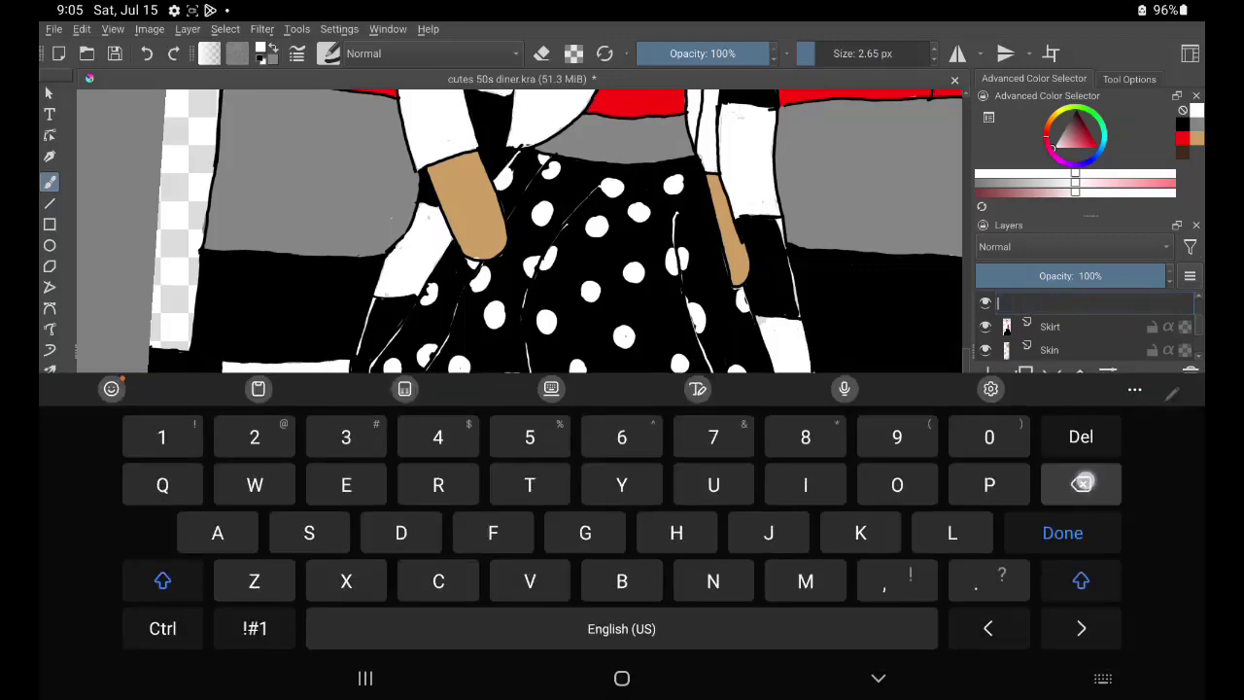
pyautogui.write('Fol')
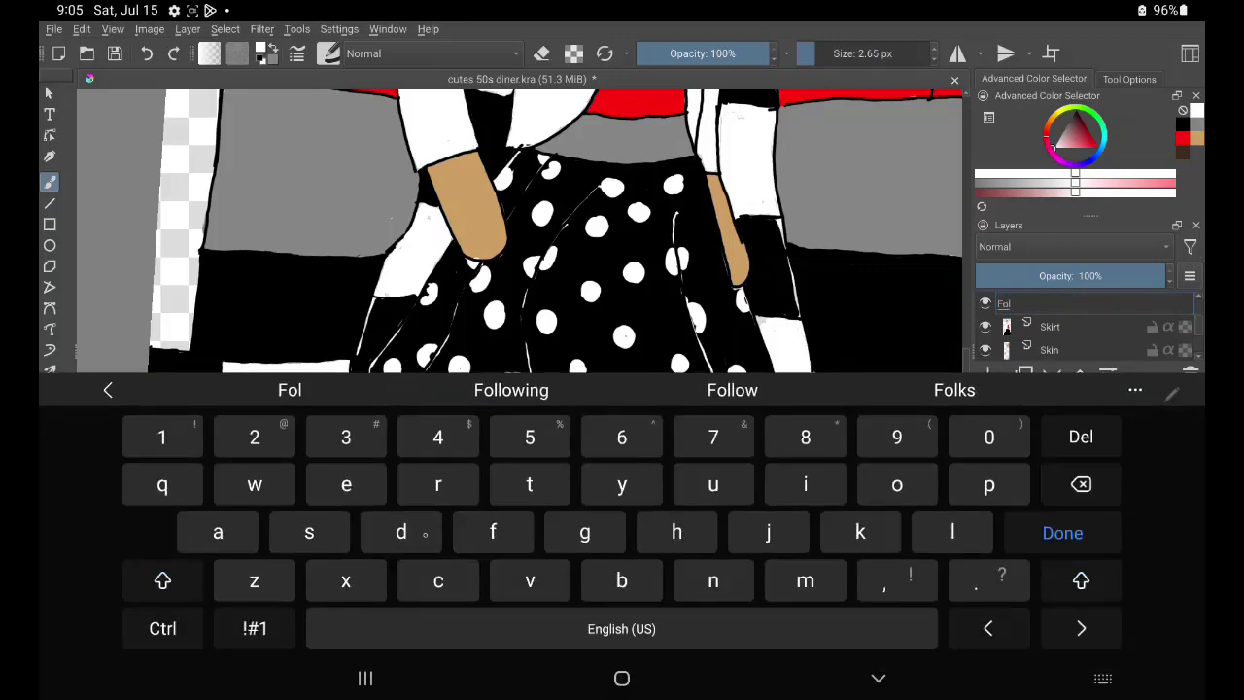
pyautogui.write('d lin')
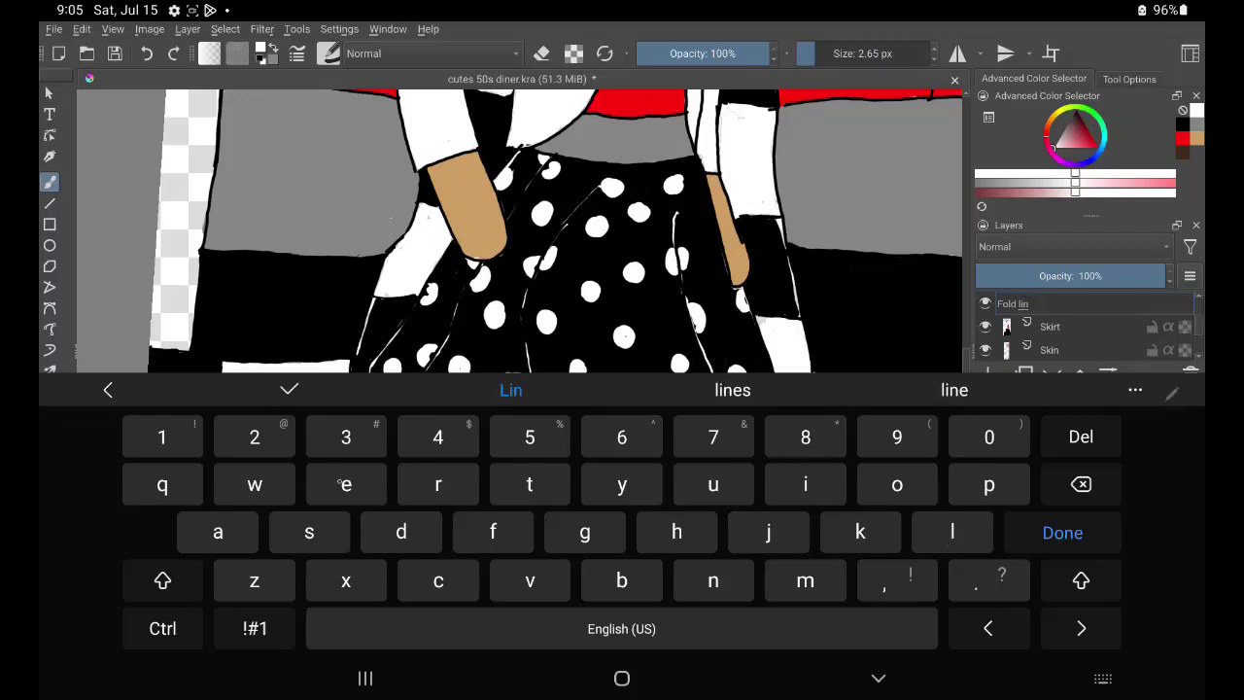
pyautogui.write('es')
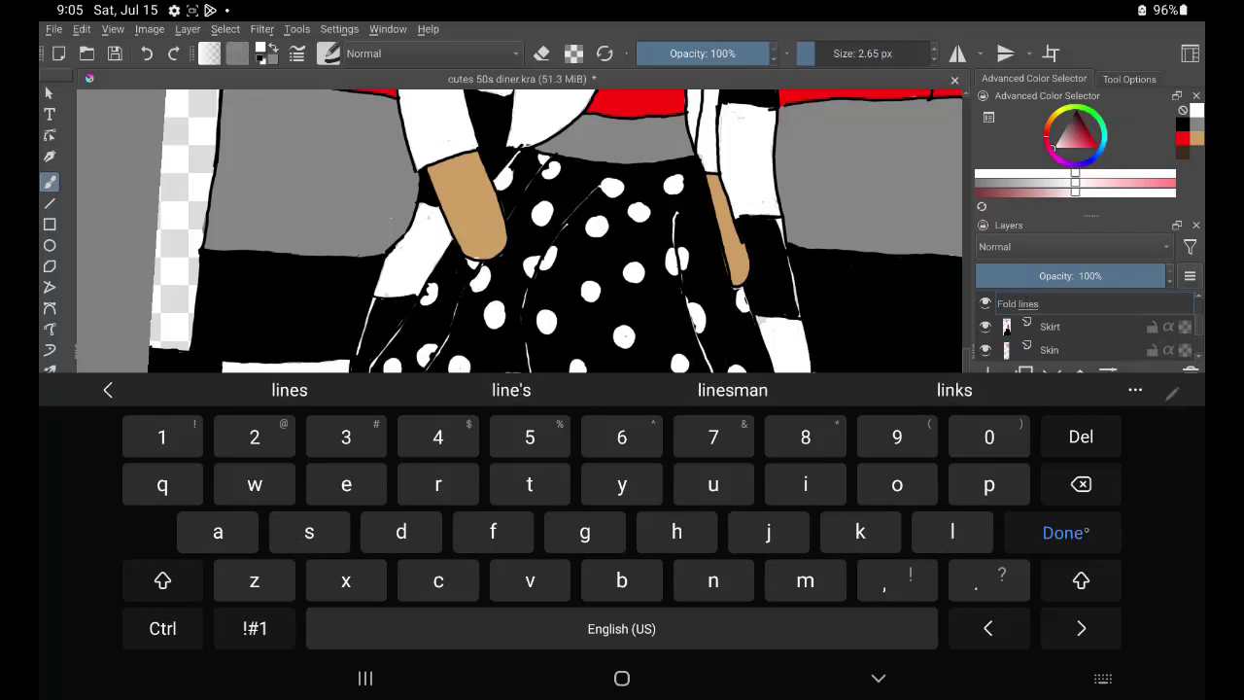
pyautogui.press('Return')
pyautogui.click(1080, 375)
pyautogui.click(1079, 375)
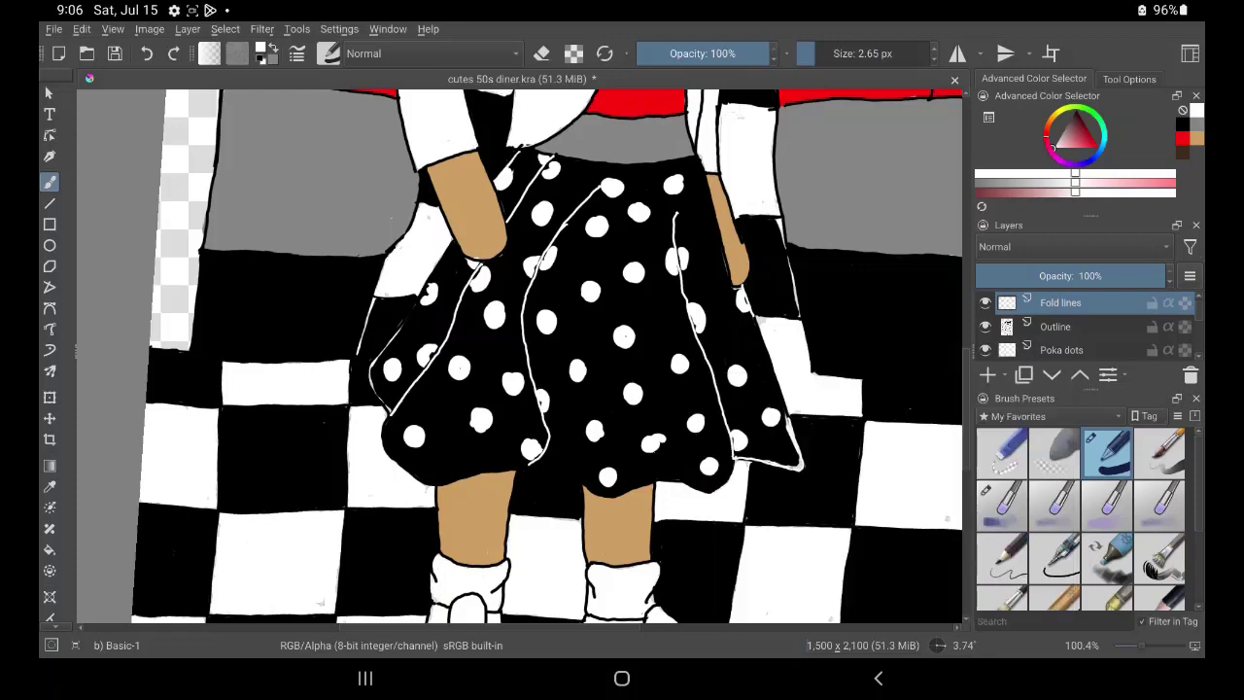
# Draw thin white lines along the top and left edges of the black floor tiles.
pyautogui.scroll(-3, 1070, 326)
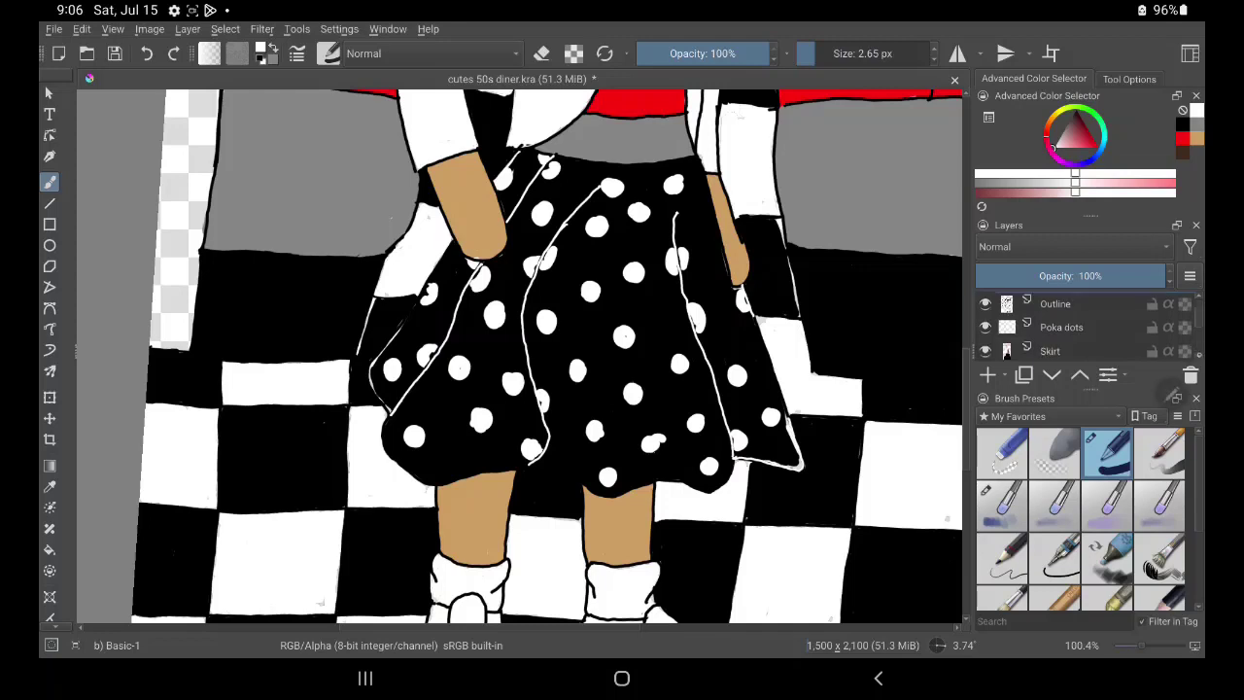
pyautogui.scroll(-1, 1070, 328)
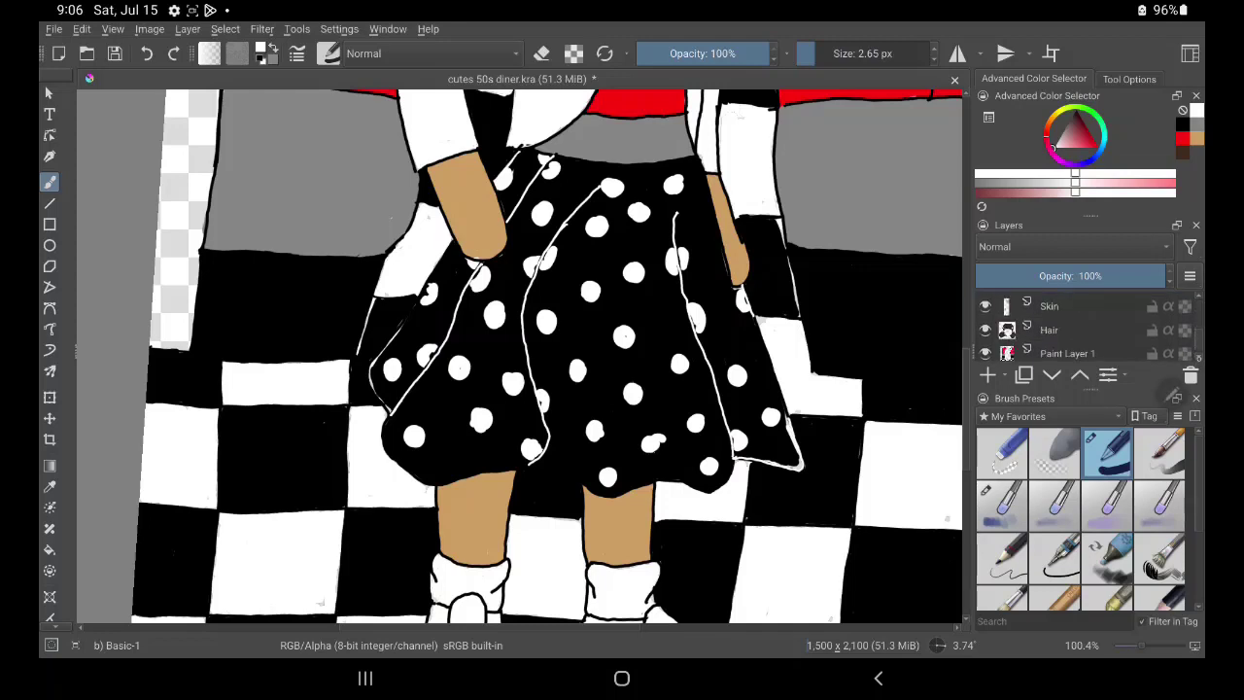
pyautogui.click(985, 353)
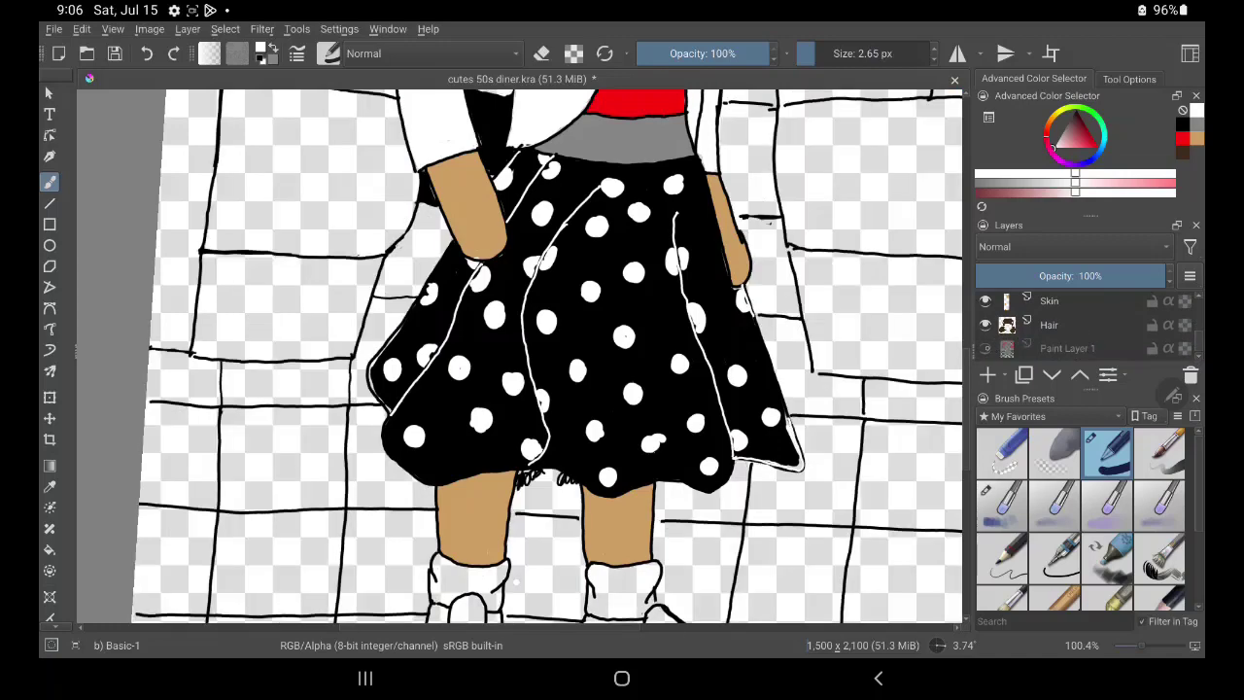
pyautogui.click(986, 348)
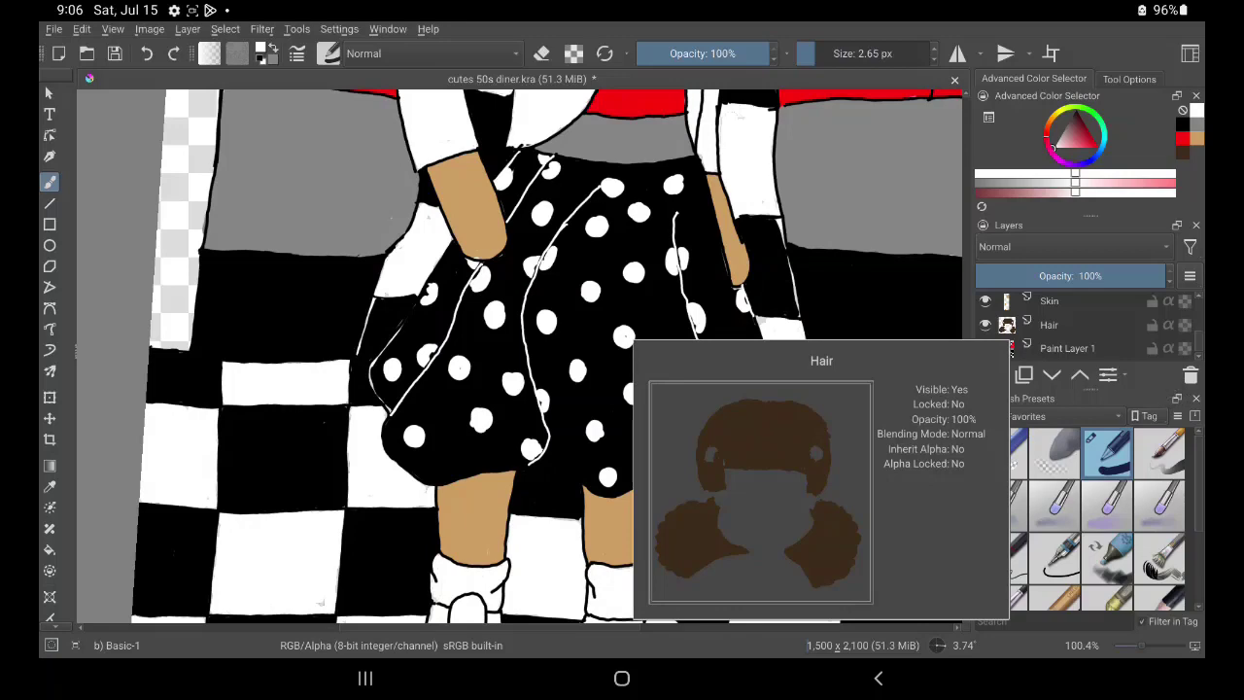
pyautogui.moveTo(394, 383); pyautogui.dragTo(614, 381)
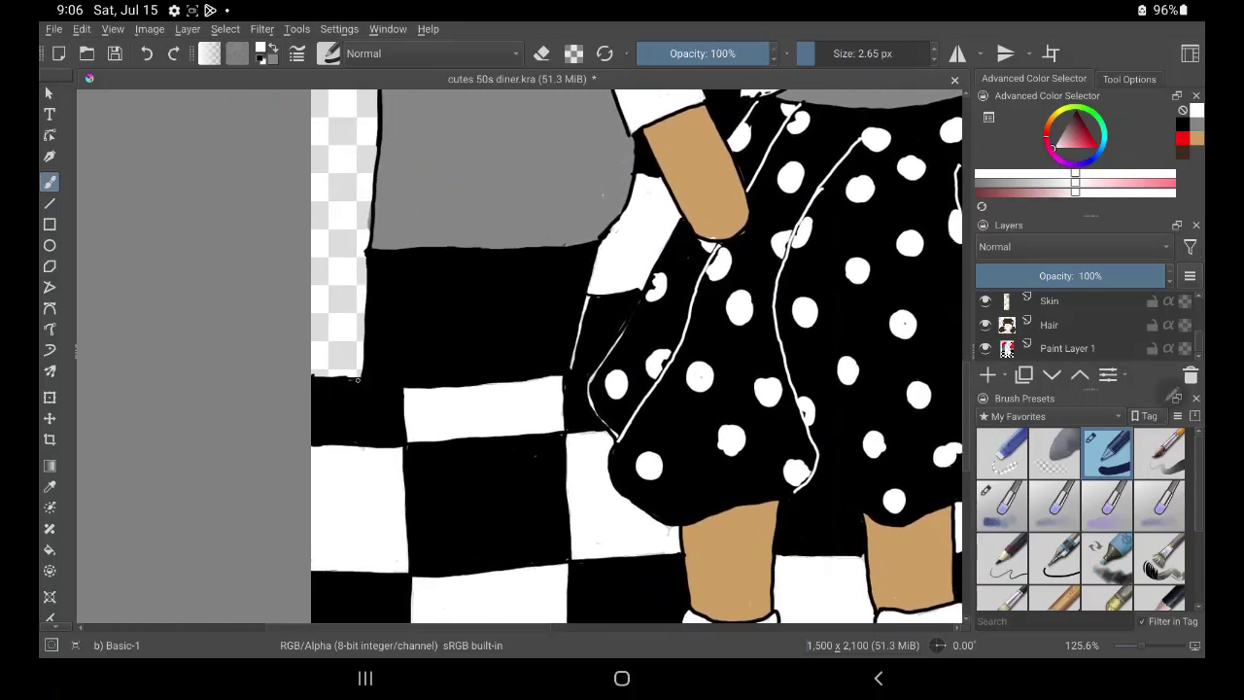
pyautogui.moveTo(355, 379); pyautogui.dragTo(406, 390)
pyautogui.moveTo(680, 388); pyautogui.dragTo(262, 369)
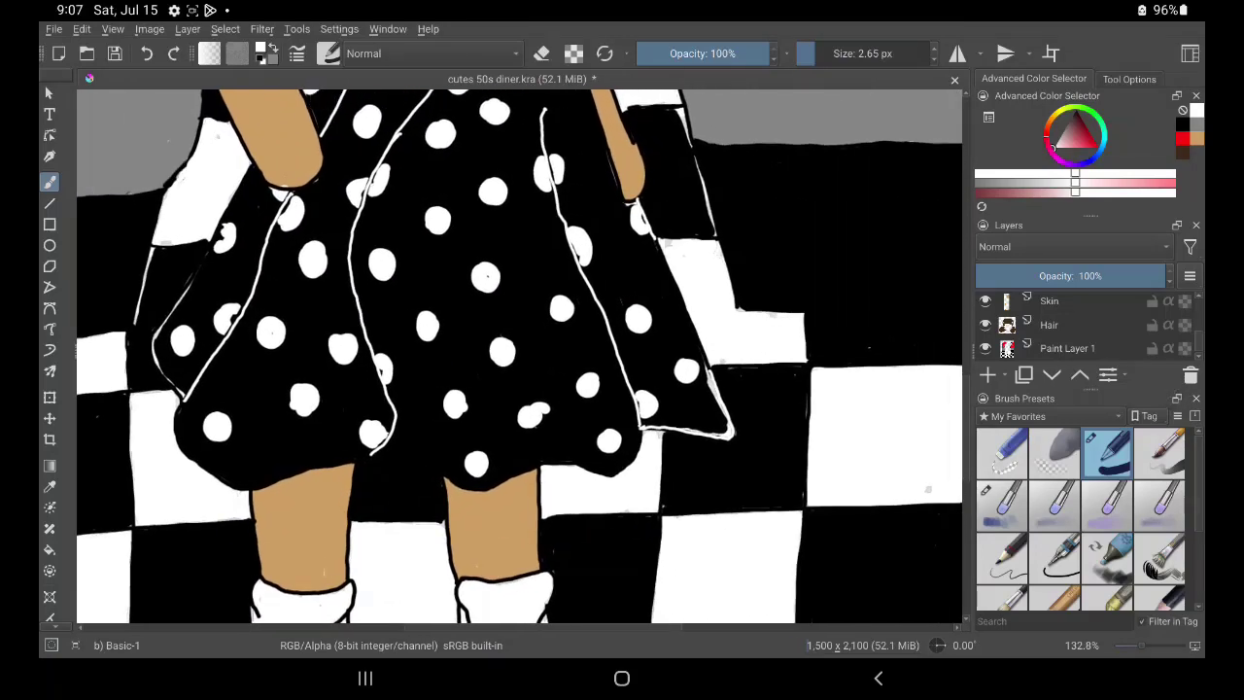
pyautogui.moveTo(764, 478); pyautogui.dragTo(570, 499)
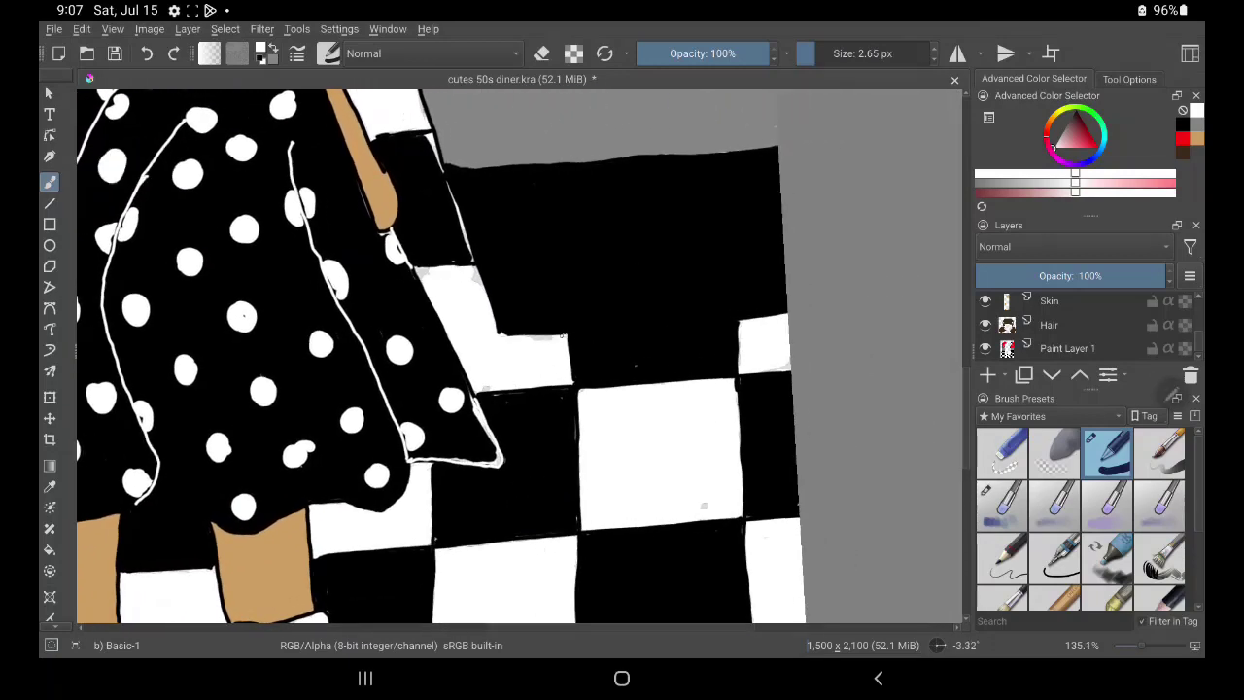
pyautogui.moveTo(569, 334); pyautogui.dragTo(774, 308)
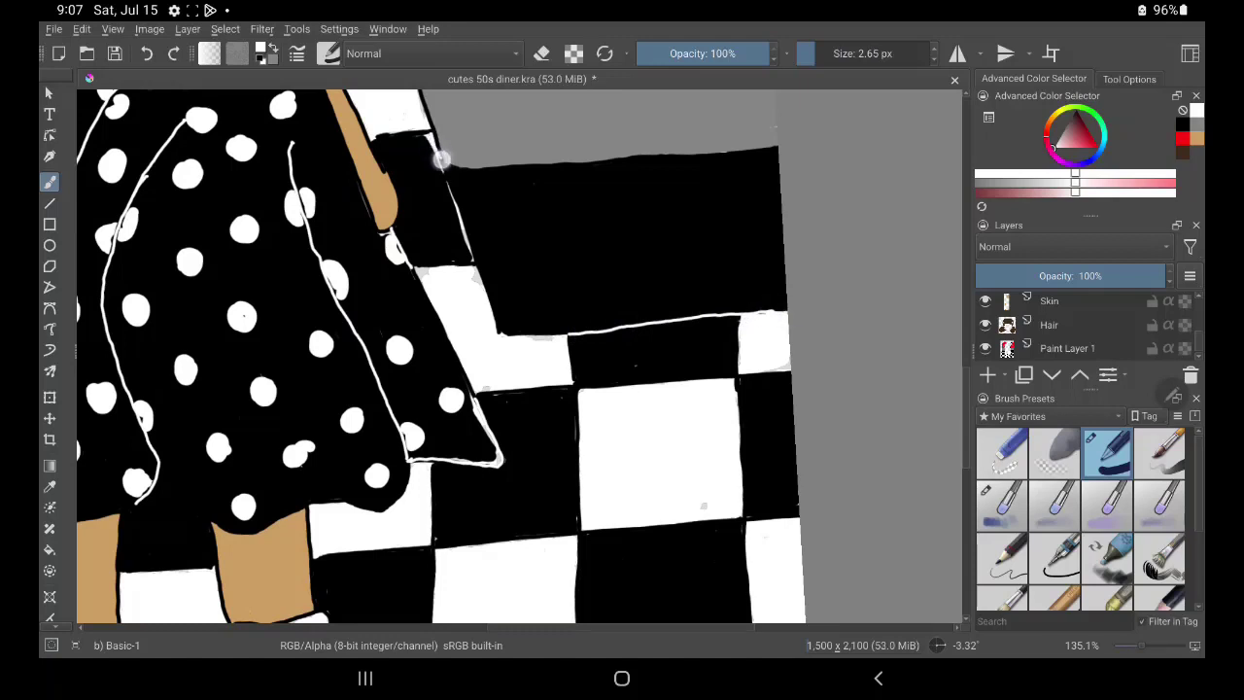
pyautogui.moveTo(440, 159)
pyautogui.mouseDown()
pyautogui.moveTo(458, 208)
pyautogui.moveTo(438, 144)
pyautogui.moveTo(473, 261)
pyautogui.mouseUp()
# Extend the black outline to the red booth seat's upper-left corner.
pyautogui.scroll(-2, 602, 360)
pyautogui.scroll(-2, 622, 389)
pyautogui.scroll(-1, 622, 389)
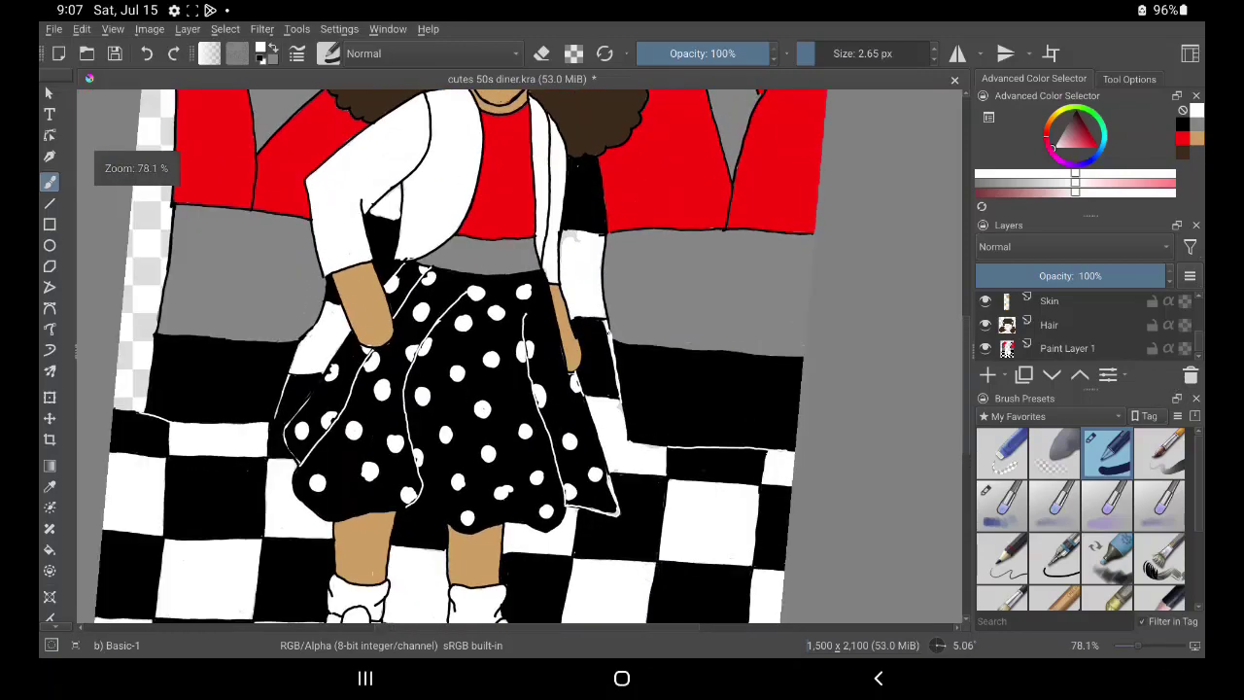
pyautogui.scroll(-2, 661, 217)
pyautogui.scroll(-1, 664, 272)
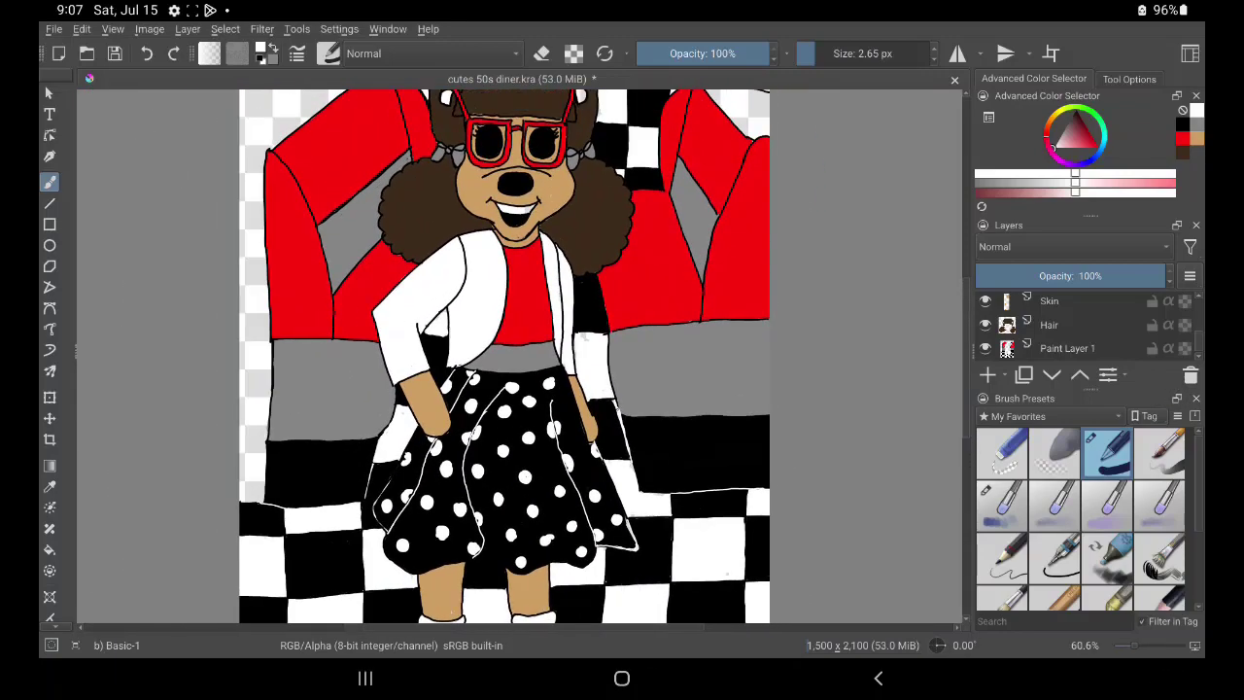
pyautogui.moveTo(724, 152); pyautogui.dragTo(695, 234)
pyautogui.press('d')
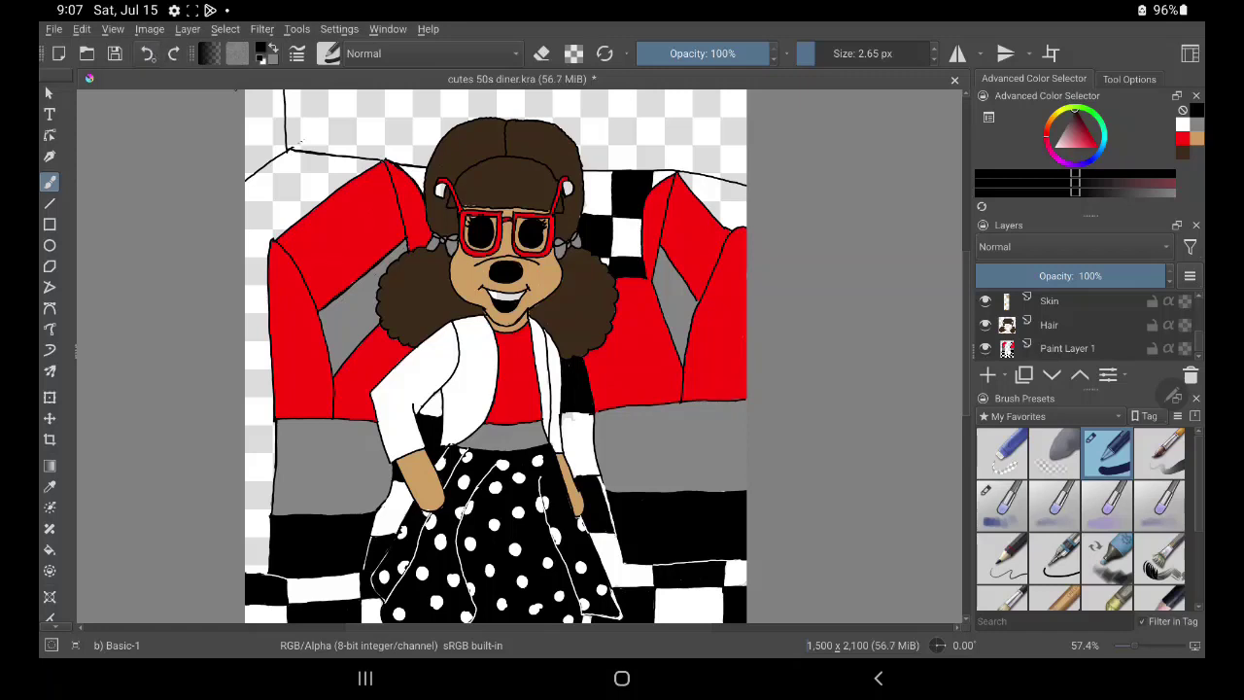
pyautogui.moveTo(262, 235); pyautogui.dragTo(275, 242)
# Choose grey and enlarge the brush to 22.65 px.
pyautogui.moveTo(680, 430); pyautogui.dragTo(667, 567)
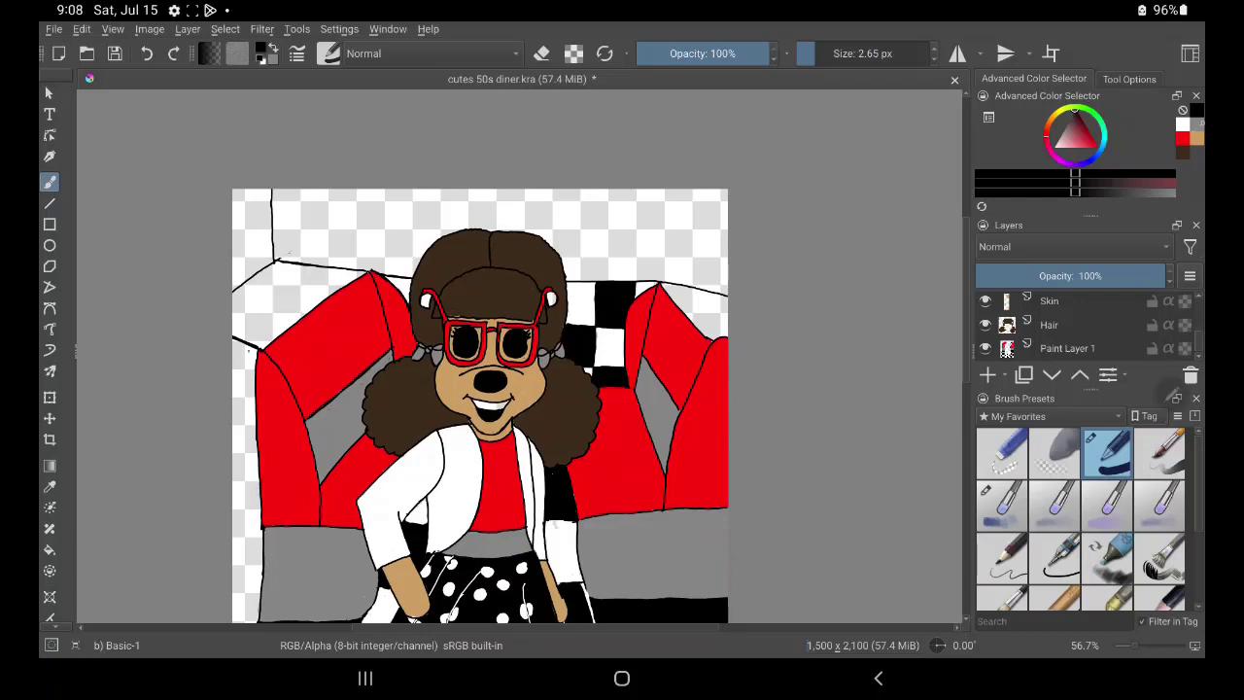
pyautogui.click(1062, 129)
pyautogui.click(826, 53)
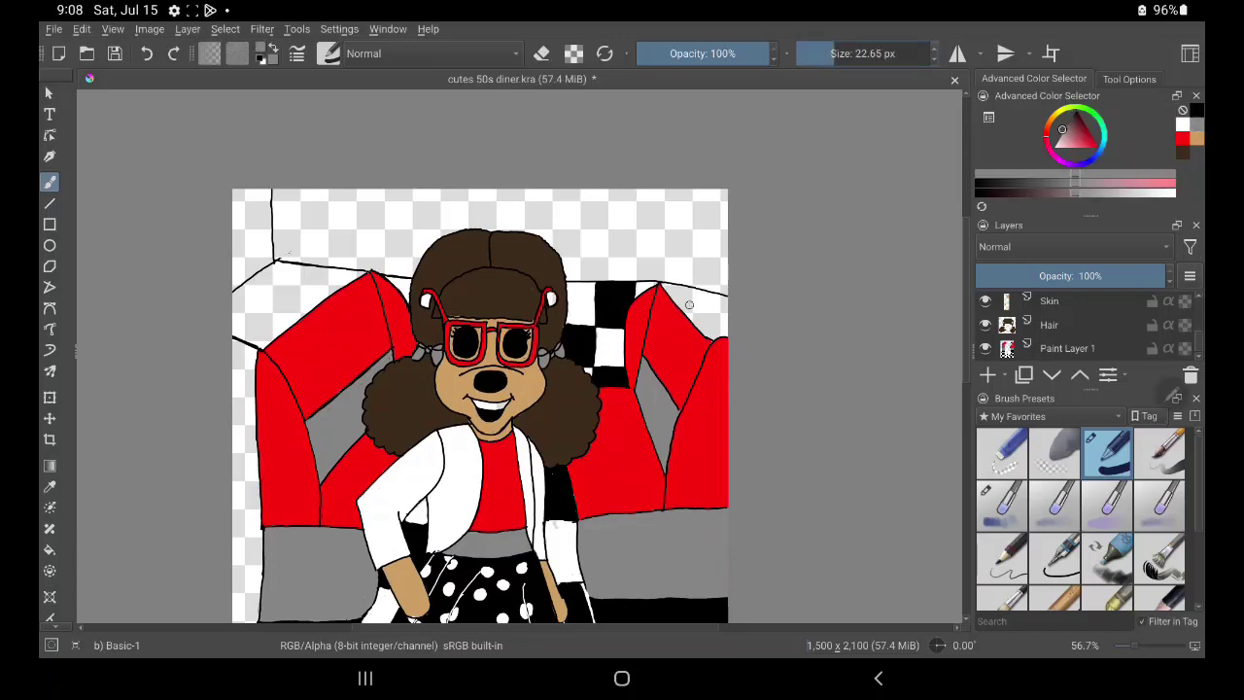
# Undo misplaced grey strokes and repaint grey beside the red booth peak on Paint Layer 1.
pyautogui.moveTo(689, 304); pyautogui.dragTo(700, 309)
pyautogui.scroll(3, 709, 263)
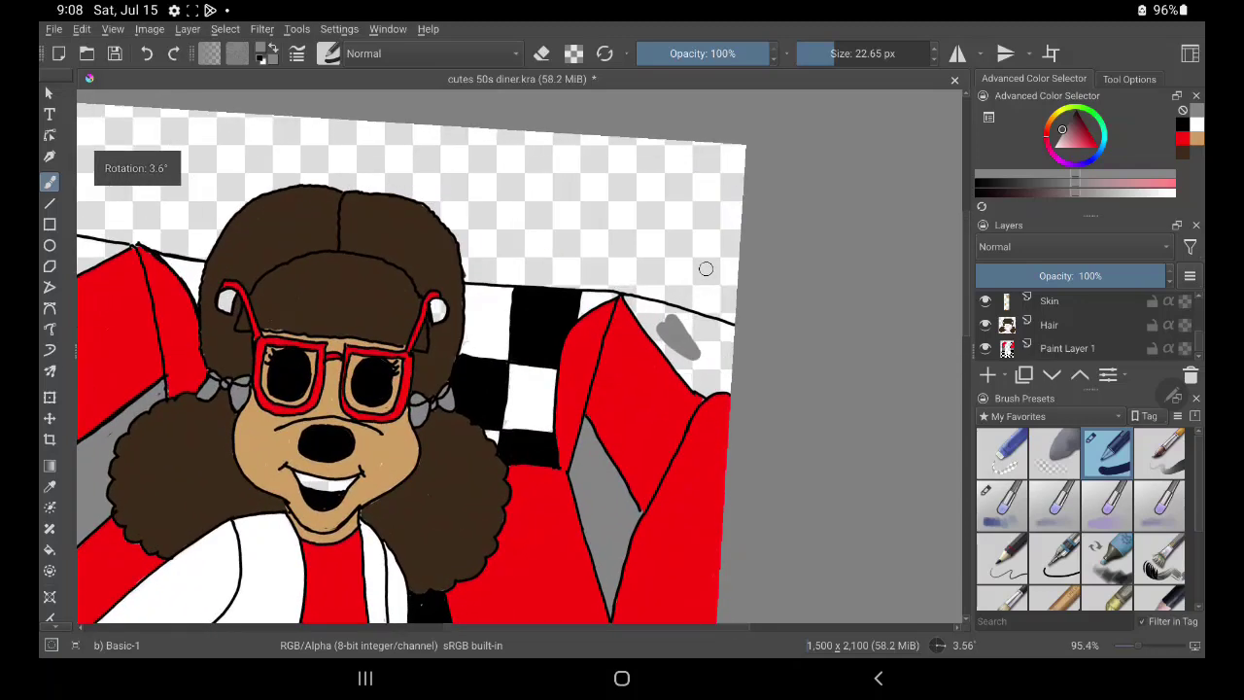
pyautogui.scroll(2, 704, 281)
pyautogui.moveTo(613, 350)
pyautogui.mouseDown()
pyautogui.moveTo(654, 406)
pyautogui.moveTo(654, 360)
pyautogui.mouseUp()
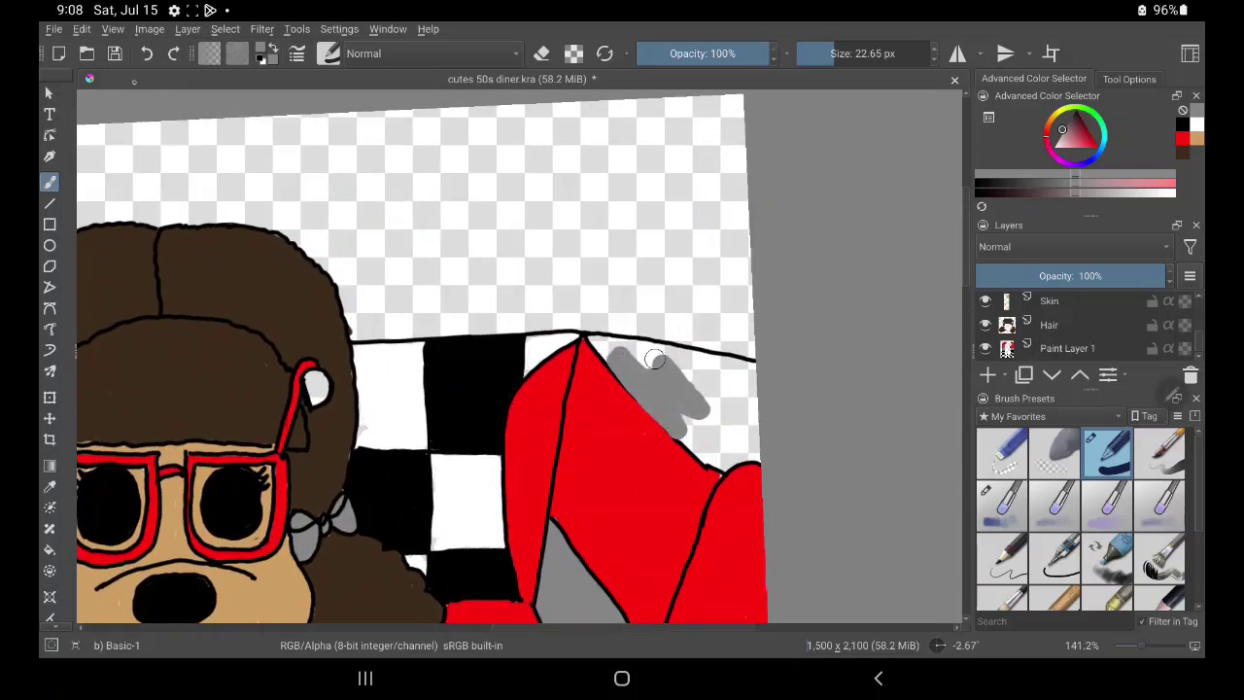
pyautogui.click(147, 53)
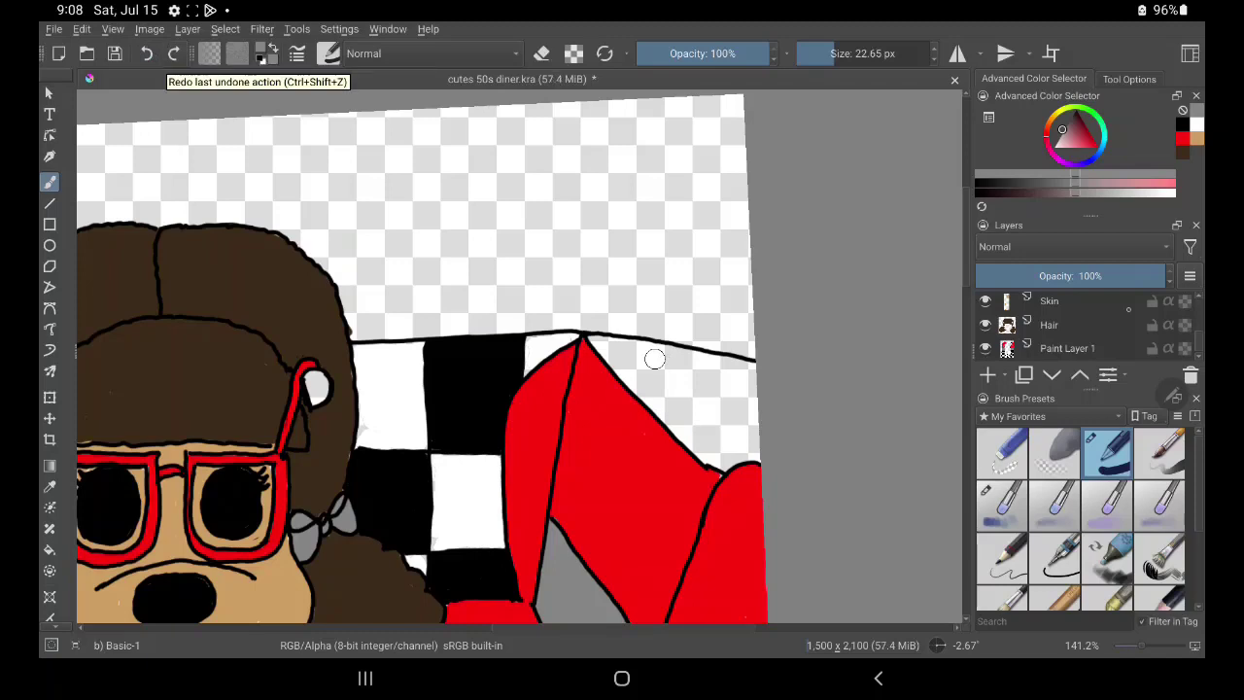
pyautogui.click(1067, 348)
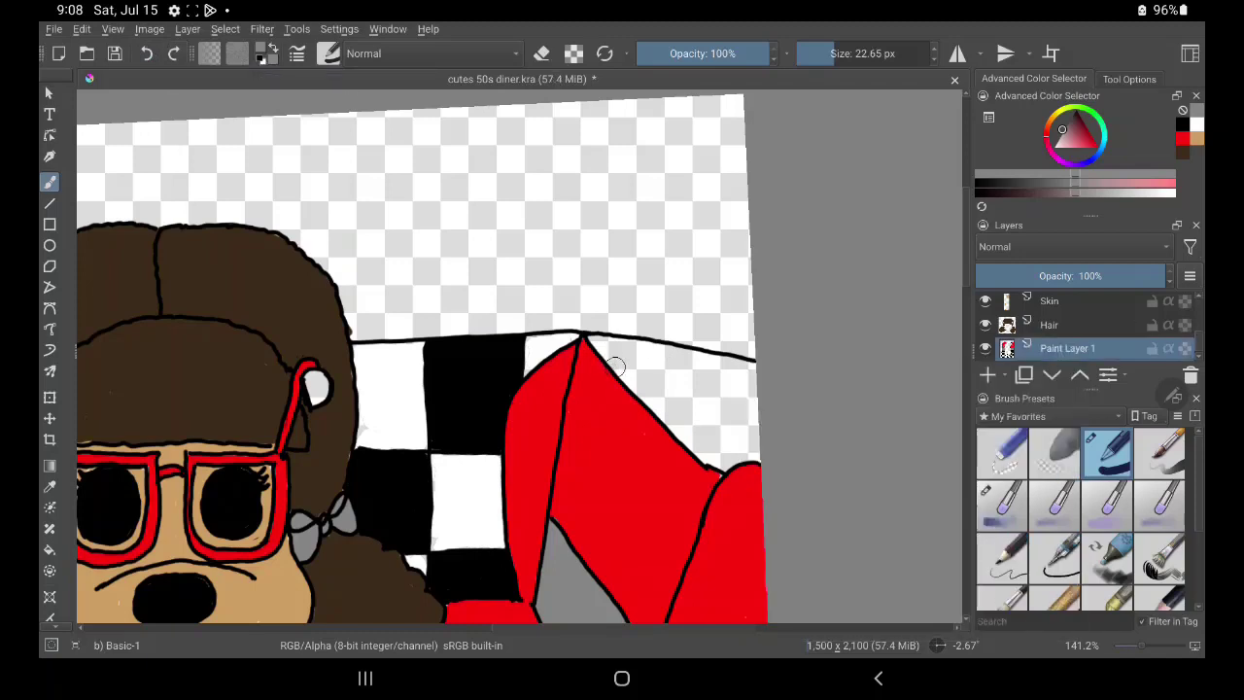
pyautogui.moveTo(611, 346)
pyautogui.mouseDown()
pyautogui.moveTo(628, 379)
pyautogui.moveTo(677, 381)
pyautogui.moveTo(705, 457)
pyautogui.moveTo(734, 472)
pyautogui.moveTo(754, 453)
pyautogui.moveTo(710, 432)
pyautogui.moveTo(754, 392)
pyautogui.moveTo(708, 361)
pyautogui.moveTo(628, 353)
pyautogui.moveTo(689, 356)
pyautogui.moveTo(664, 352)
pyautogui.mouseUp()
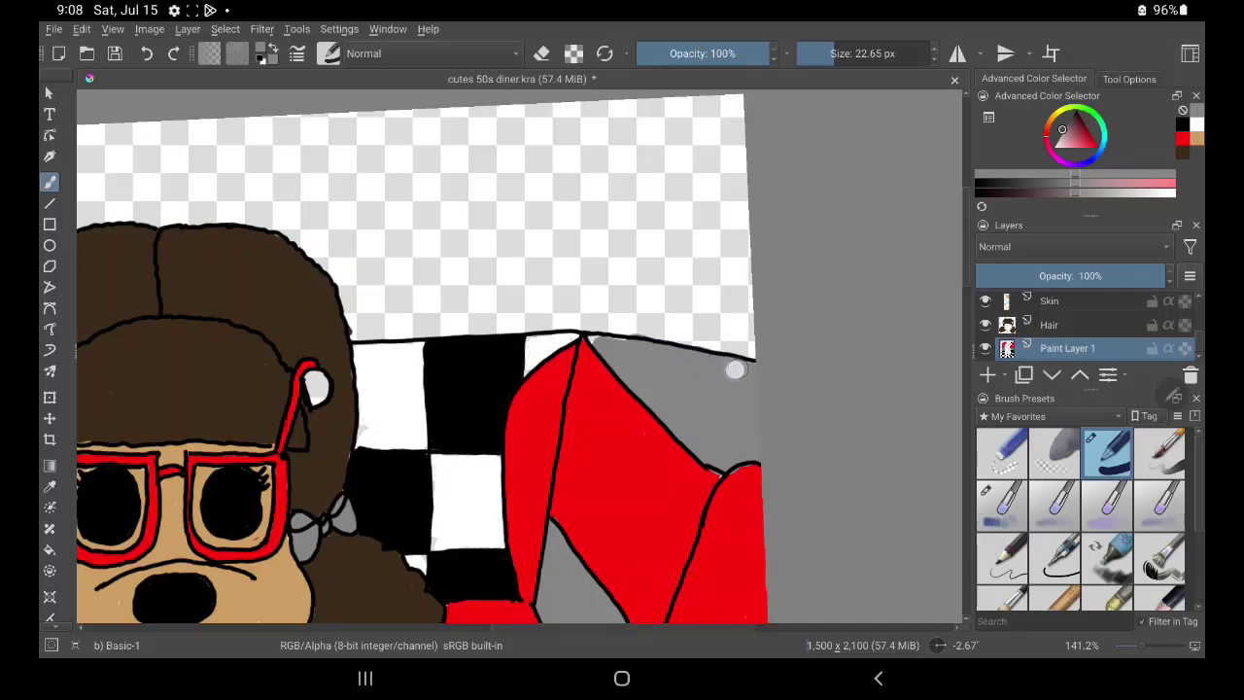
# Shrink the brush to about 6.26 px.
pyautogui.press('e')
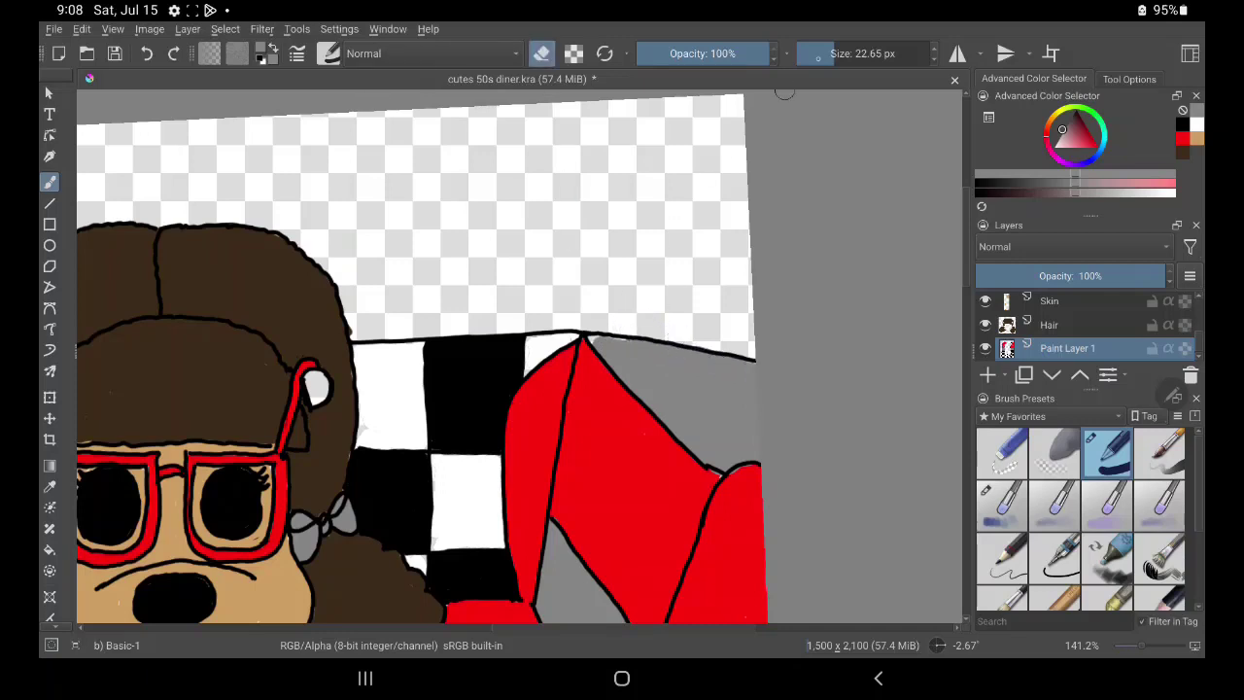
pyautogui.moveTo(818, 56); pyautogui.dragTo(807, 56)
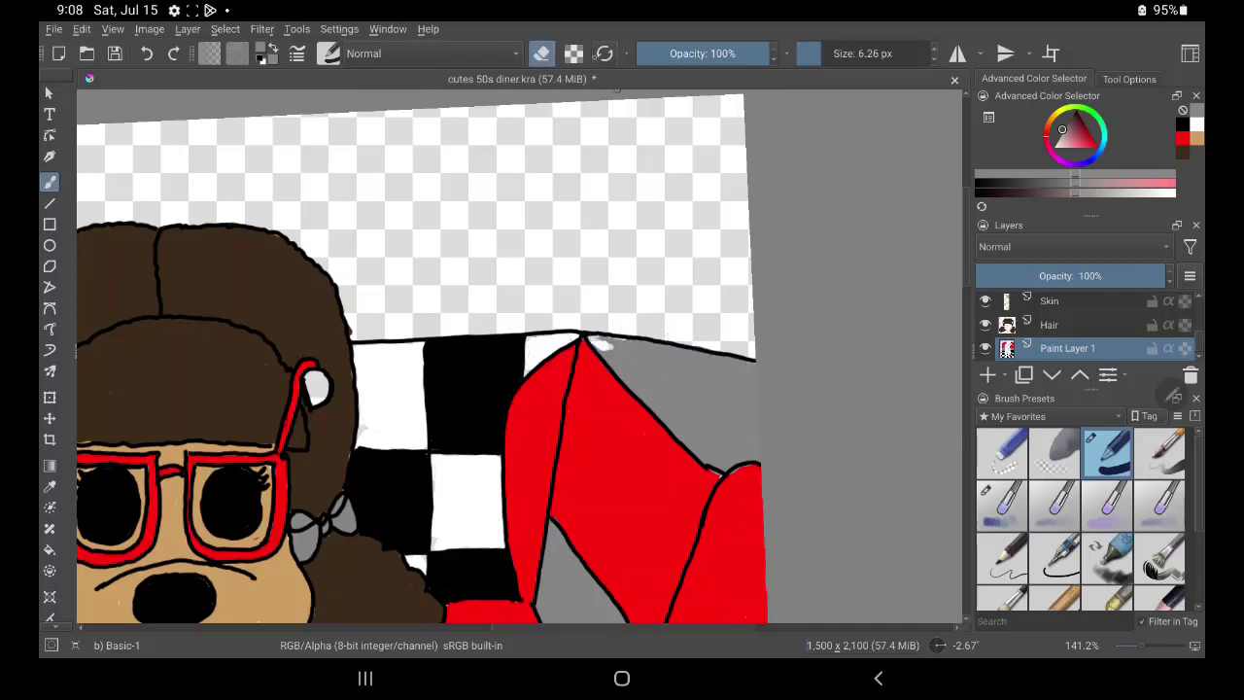
pyautogui.press('e')
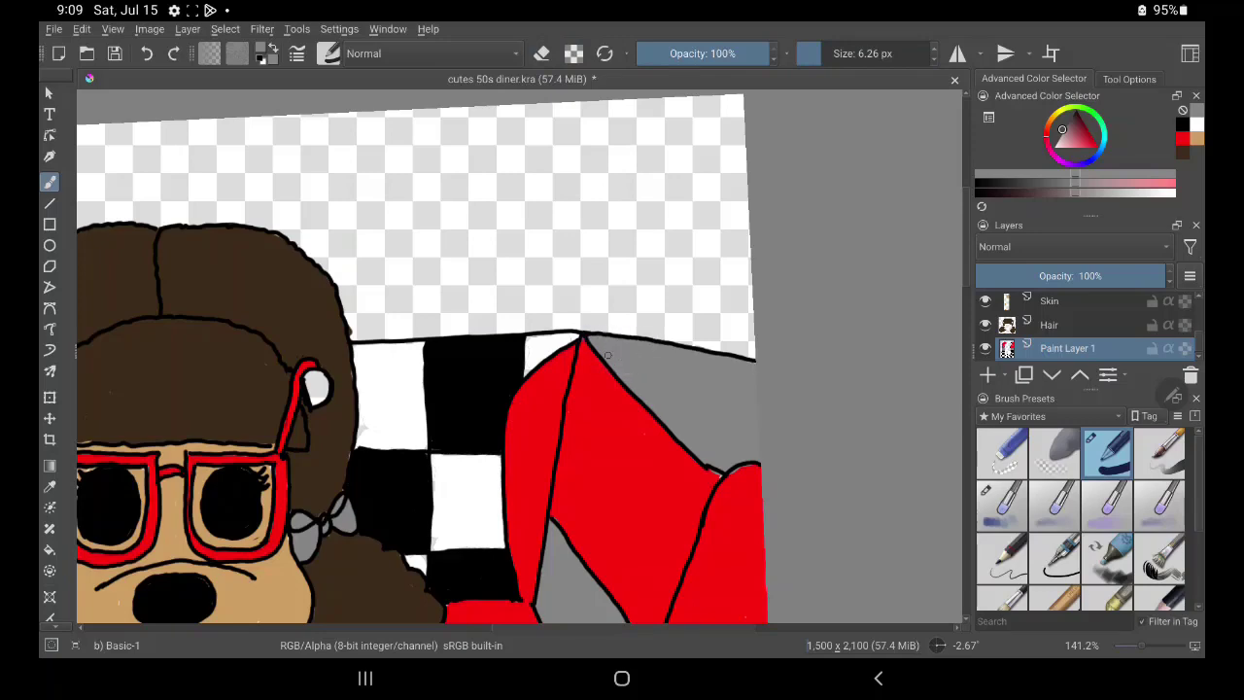
pyautogui.moveTo(292, 486); pyautogui.dragTo(759, 326)
pyautogui.moveTo(389, 340); pyautogui.dragTo(749, 443)
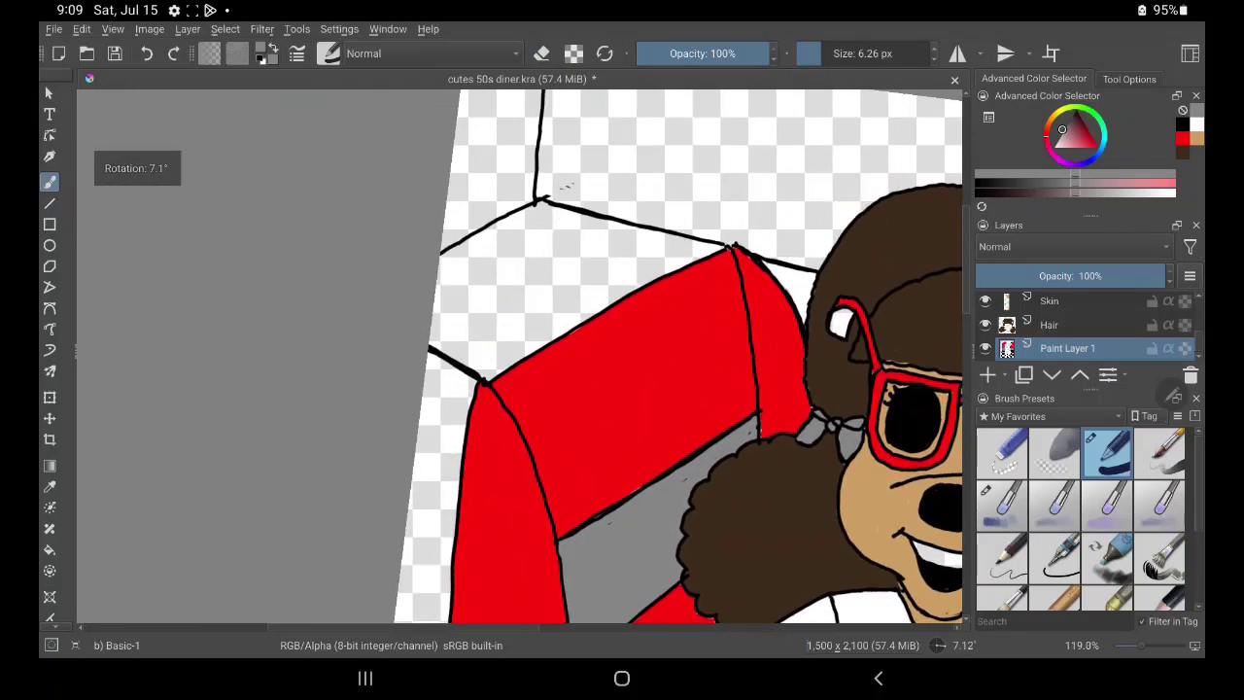
# Paint grey along the booth's left and top edges and the gap left of the seat.
pyautogui.moveTo(442, 275)
pyautogui.mouseDown()
pyautogui.moveTo(427, 384)
pyautogui.moveTo(442, 389)
pyautogui.moveTo(463, 329)
pyautogui.moveTo(449, 393)
pyautogui.moveTo(478, 360)
pyautogui.moveTo(481, 384)
pyautogui.moveTo(453, 467)
pyautogui.moveTo(459, 414)
pyautogui.moveTo(445, 506)
pyautogui.moveTo(448, 377)
pyautogui.moveTo(413, 498)
pyautogui.moveTo(420, 391)
pyautogui.mouseUp()
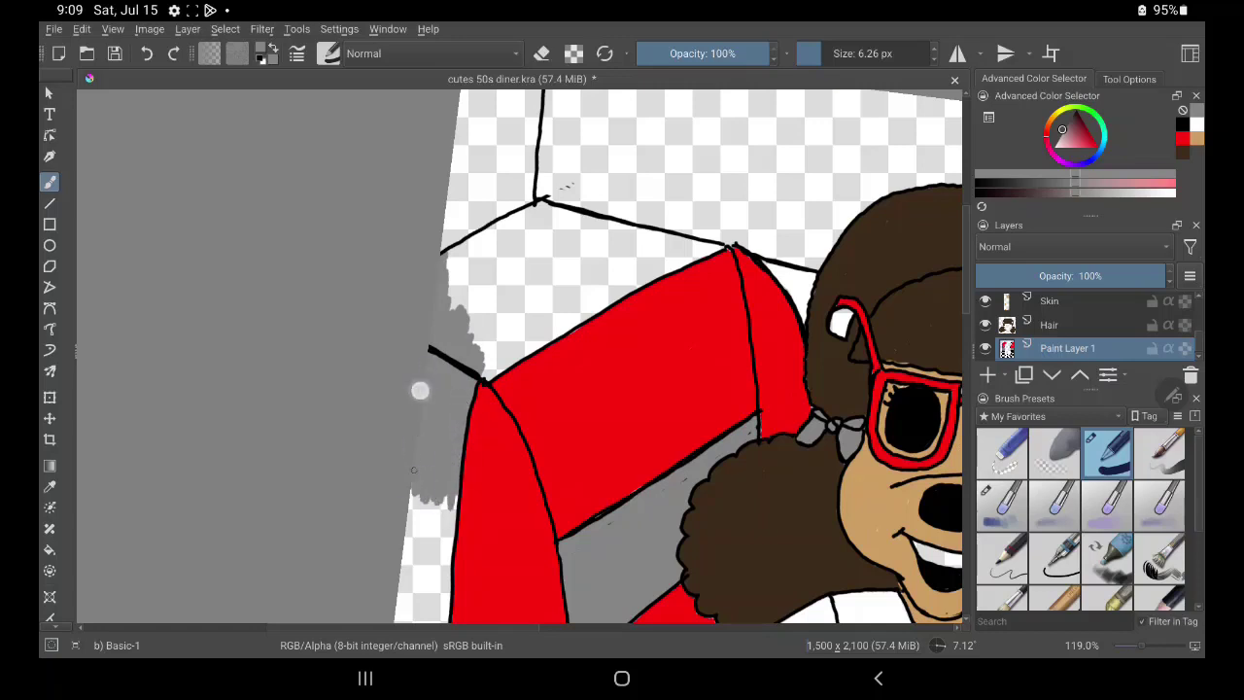
pyautogui.moveTo(499, 347)
pyautogui.mouseDown()
pyautogui.moveTo(569, 296)
pyautogui.moveTo(486, 369)
pyautogui.moveTo(611, 294)
pyautogui.mouseUp()
pyautogui.moveTo(559, 329)
pyautogui.mouseDown()
pyautogui.moveTo(650, 276)
pyautogui.moveTo(482, 331)
pyautogui.moveTo(547, 321)
pyautogui.moveTo(545, 238)
pyautogui.moveTo(431, 300)
pyautogui.moveTo(517, 218)
pyautogui.moveTo(436, 255)
pyautogui.moveTo(530, 230)
pyautogui.moveTo(544, 295)
pyautogui.moveTo(440, 320)
pyautogui.mouseUp()
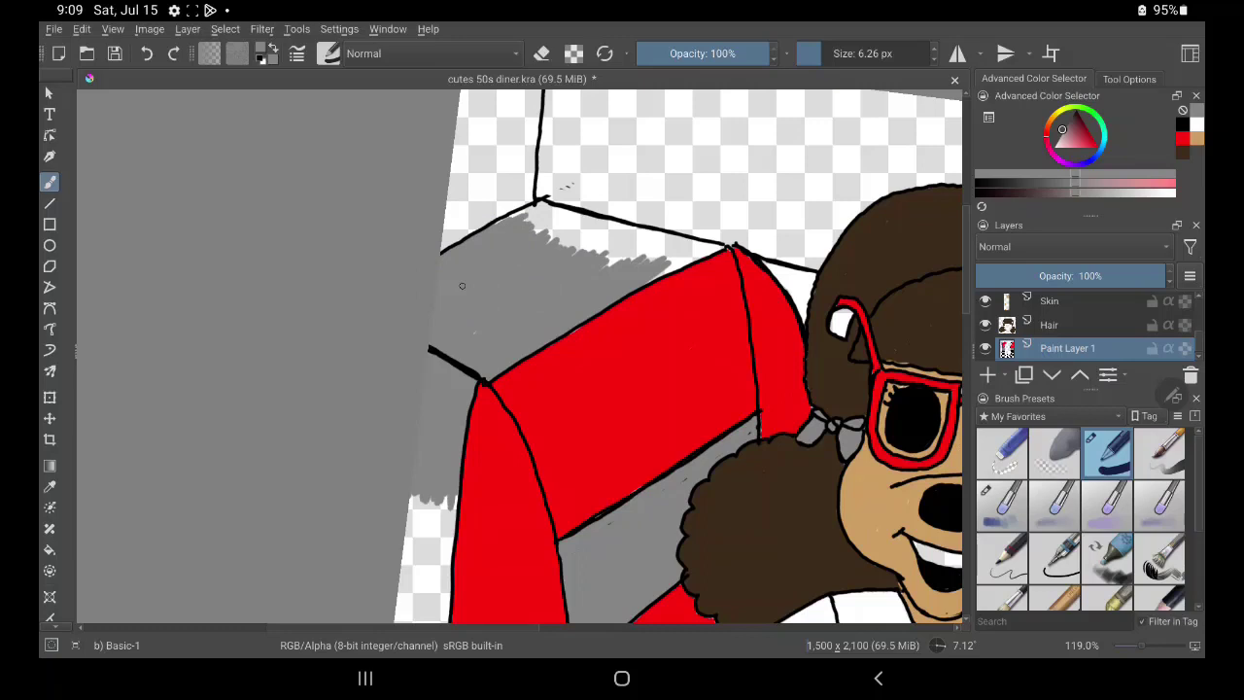
pyautogui.moveTo(546, 228)
pyautogui.mouseDown()
pyautogui.moveTo(544, 243)
pyautogui.moveTo(622, 269)
pyautogui.moveTo(556, 222)
pyautogui.moveTo(681, 241)
pyautogui.moveTo(648, 244)
pyautogui.moveTo(654, 269)
pyautogui.moveTo(706, 253)
pyautogui.moveTo(647, 278)
pyautogui.moveTo(726, 244)
pyautogui.moveTo(624, 245)
pyautogui.moveTo(536, 223)
pyautogui.moveTo(544, 200)
pyautogui.moveTo(567, 211)
pyautogui.moveTo(508, 217)
pyautogui.moveTo(570, 211)
pyautogui.moveTo(492, 227)
pyautogui.moveTo(560, 212)
pyautogui.mouseUp()
pyautogui.moveTo(435, 484)
pyautogui.mouseDown()
pyautogui.moveTo(415, 456)
pyautogui.moveTo(418, 589)
pyautogui.moveTo(416, 528)
pyautogui.mouseUp()
# Paint grey over the checkered gaps along the booth's left edge.
pyautogui.moveTo(487, 319)
pyautogui.mouseDown()
pyautogui.moveTo(498, 331)
pyautogui.moveTo(515, 292)
pyautogui.moveTo(507, 444)
pyautogui.moveTo(508, 423)
pyautogui.mouseUp()
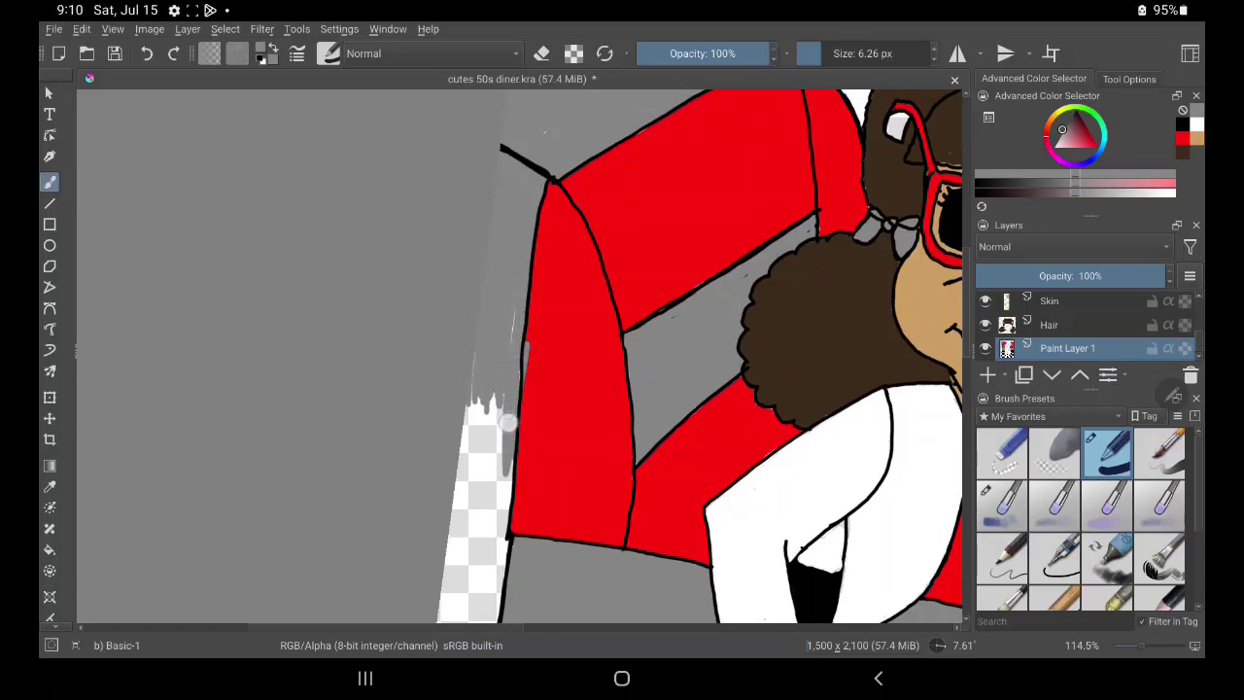
pyautogui.moveTo(513, 297)
pyautogui.mouseDown()
pyautogui.moveTo(511, 405)
pyautogui.moveTo(513, 395)
pyautogui.moveTo(501, 428)
pyautogui.moveTo(467, 444)
pyautogui.moveTo(500, 408)
pyautogui.moveTo(509, 444)
pyautogui.moveTo(474, 481)
pyautogui.mouseUp()
pyautogui.moveTo(650, 468); pyautogui.dragTo(705, 230)
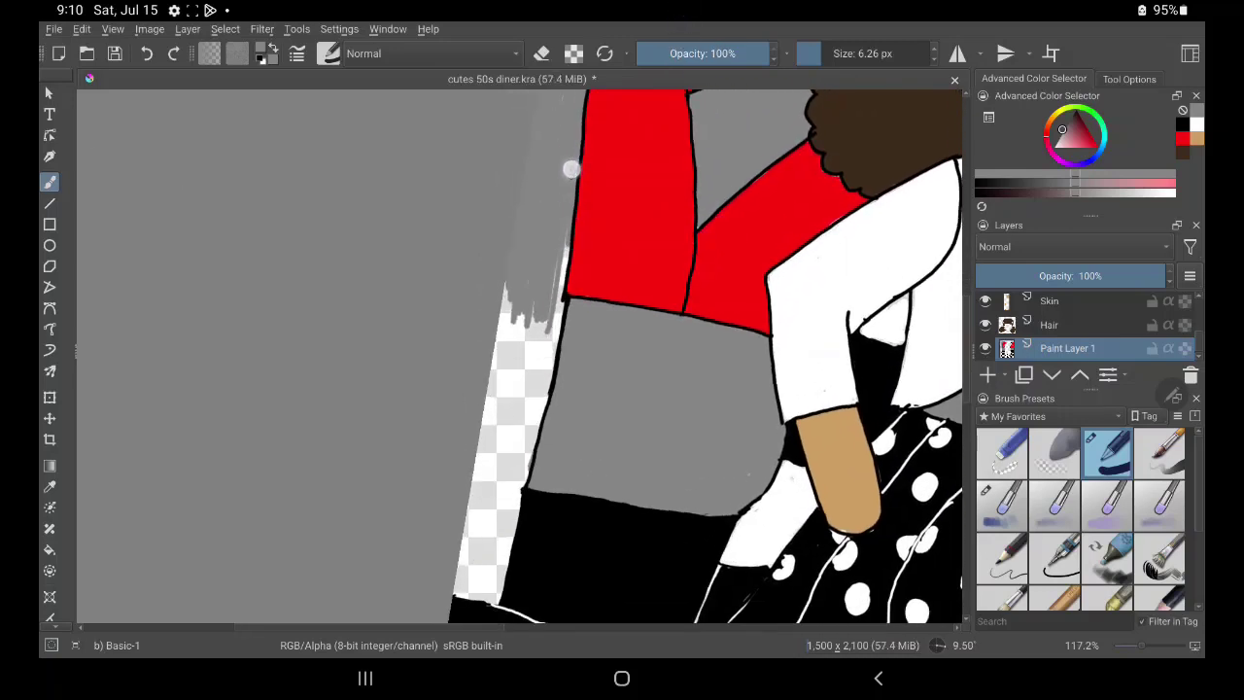
pyautogui.moveTo(572, 169); pyautogui.dragTo(526, 454)
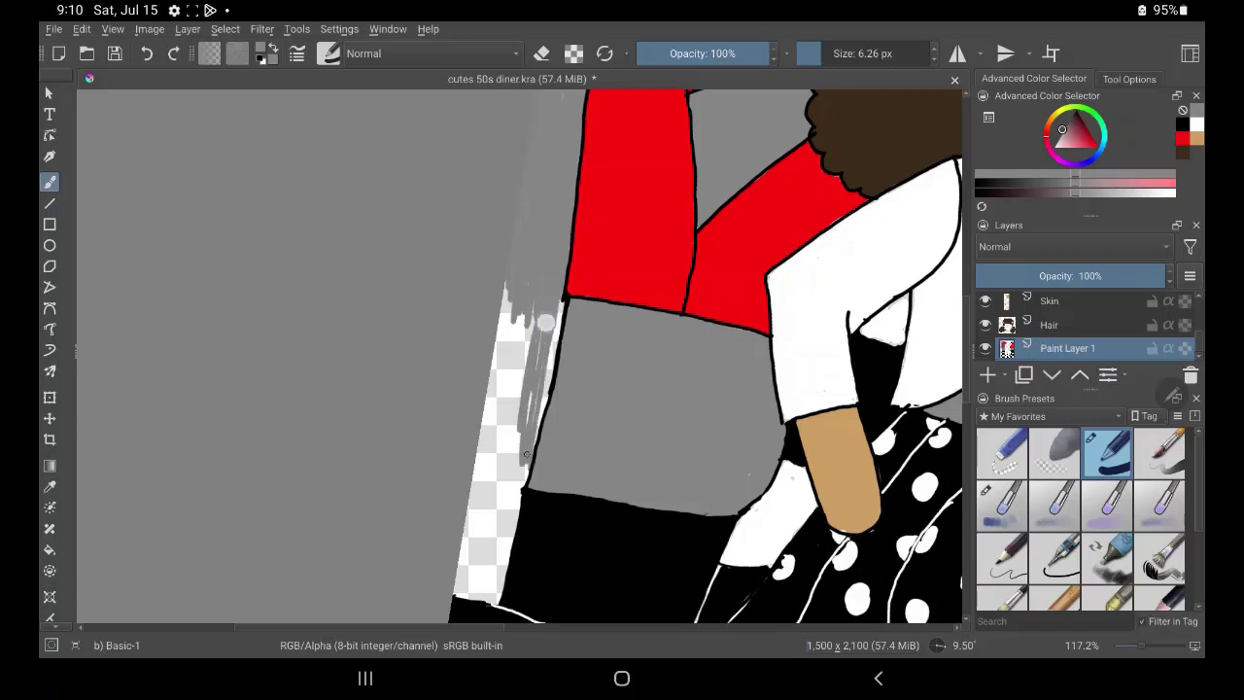
pyautogui.moveTo(546, 322); pyautogui.dragTo(515, 486)
pyautogui.moveTo(530, 301)
pyautogui.mouseDown()
pyautogui.moveTo(501, 496)
pyautogui.moveTo(486, 491)
pyautogui.mouseUp()
pyautogui.moveTo(505, 282)
pyautogui.mouseDown()
pyautogui.moveTo(489, 349)
pyautogui.moveTo(558, 286)
pyautogui.moveTo(540, 384)
pyautogui.mouseUp()
# Redraw the black outline on the booth's left edge and fill the last transparent patch grey.
pyautogui.moveTo(564, 295)
pyautogui.mouseDown()
pyautogui.moveTo(515, 506)
pyautogui.moveTo(481, 564)
pyautogui.mouseUp()
pyautogui.moveTo(486, 431); pyautogui.dragTo(481, 544)
pyautogui.moveTo(505, 487)
pyautogui.mouseDown()
pyautogui.moveTo(515, 508)
pyautogui.moveTo(534, 260)
pyautogui.mouseUp()
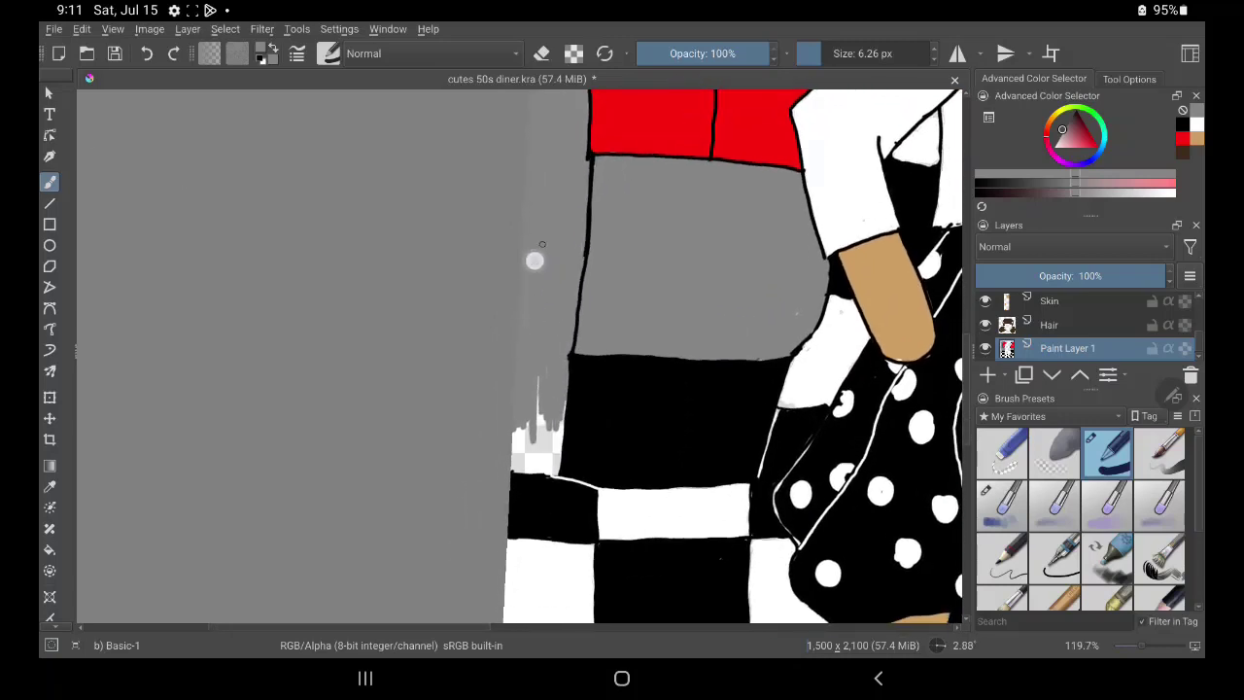
pyautogui.moveTo(521, 428)
pyautogui.mouseDown()
pyautogui.moveTo(528, 398)
pyautogui.moveTo(540, 442)
pyautogui.moveTo(559, 408)
pyautogui.moveTo(555, 436)
pyautogui.moveTo(531, 425)
pyautogui.moveTo(520, 463)
pyautogui.moveTo(555, 453)
pyautogui.moveTo(553, 467)
pyautogui.moveTo(514, 467)
pyautogui.moveTo(548, 463)
pyautogui.mouseUp()
# Switch to white at 18 px and paint the top-right and top-left wall corners.
pyautogui.scroll(-2, 615, 319)
pyautogui.scroll(-2, 615, 318)
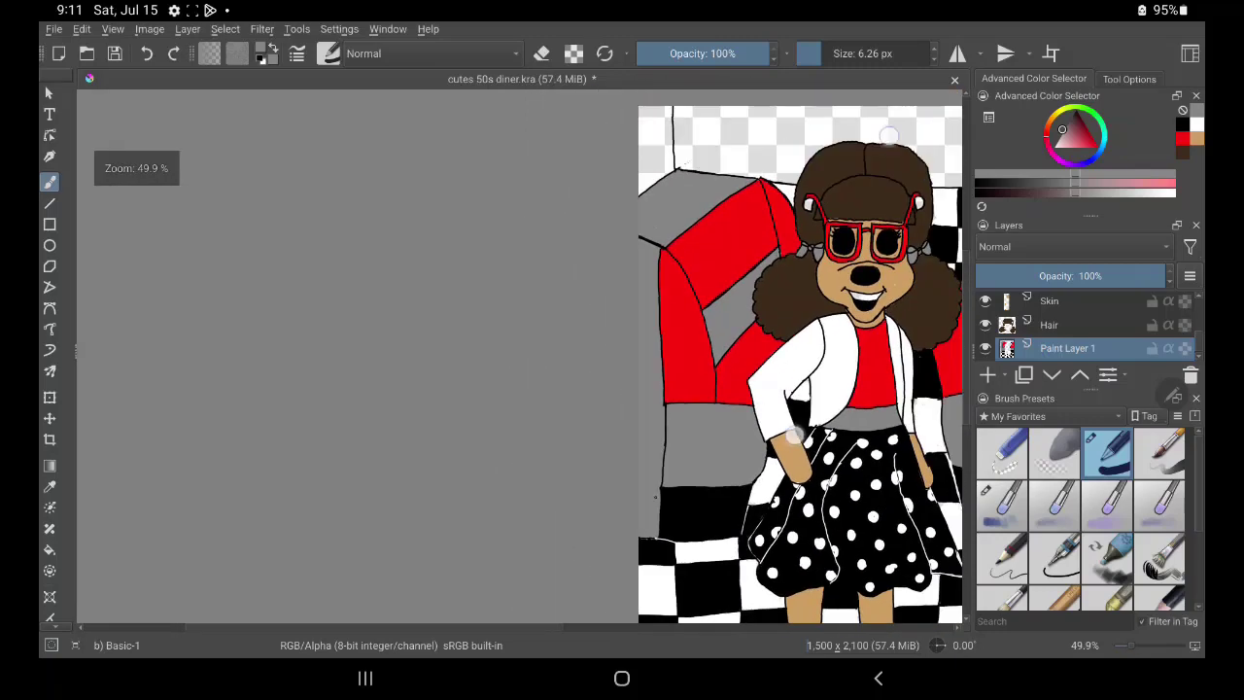
pyautogui.scroll(-2, 615, 318)
pyautogui.scroll(-1, 615, 319)
pyautogui.scroll(-1, 615, 319)
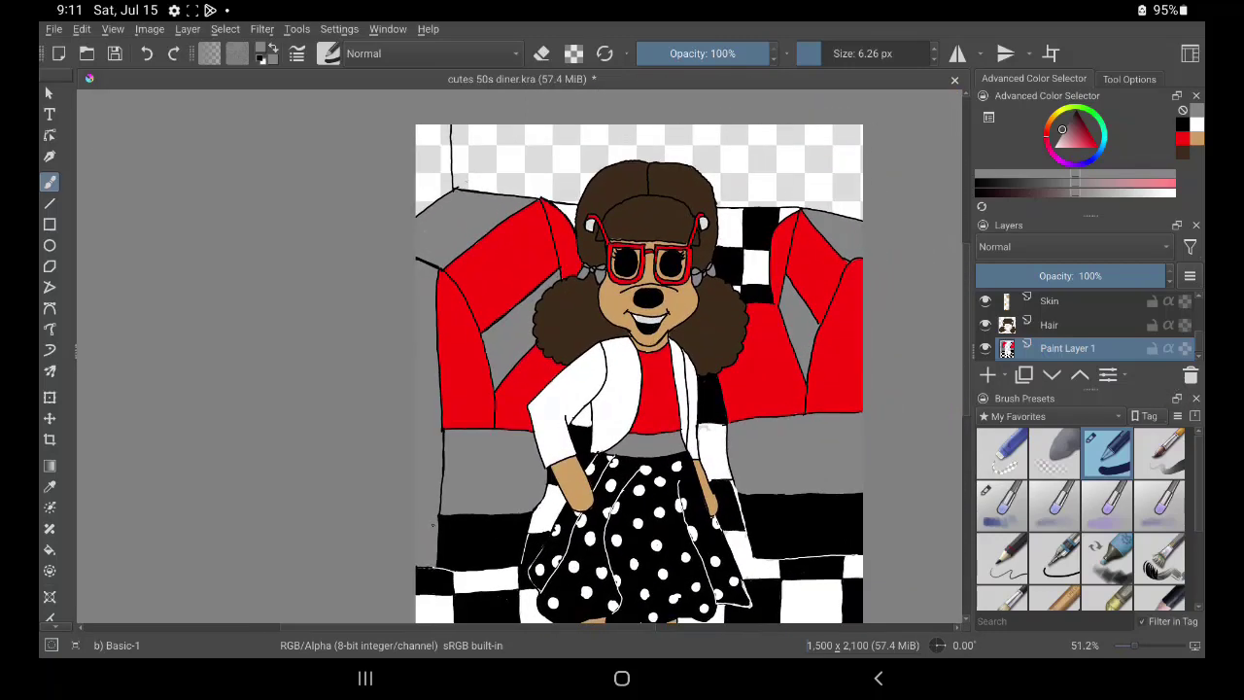
pyautogui.click(1196, 125)
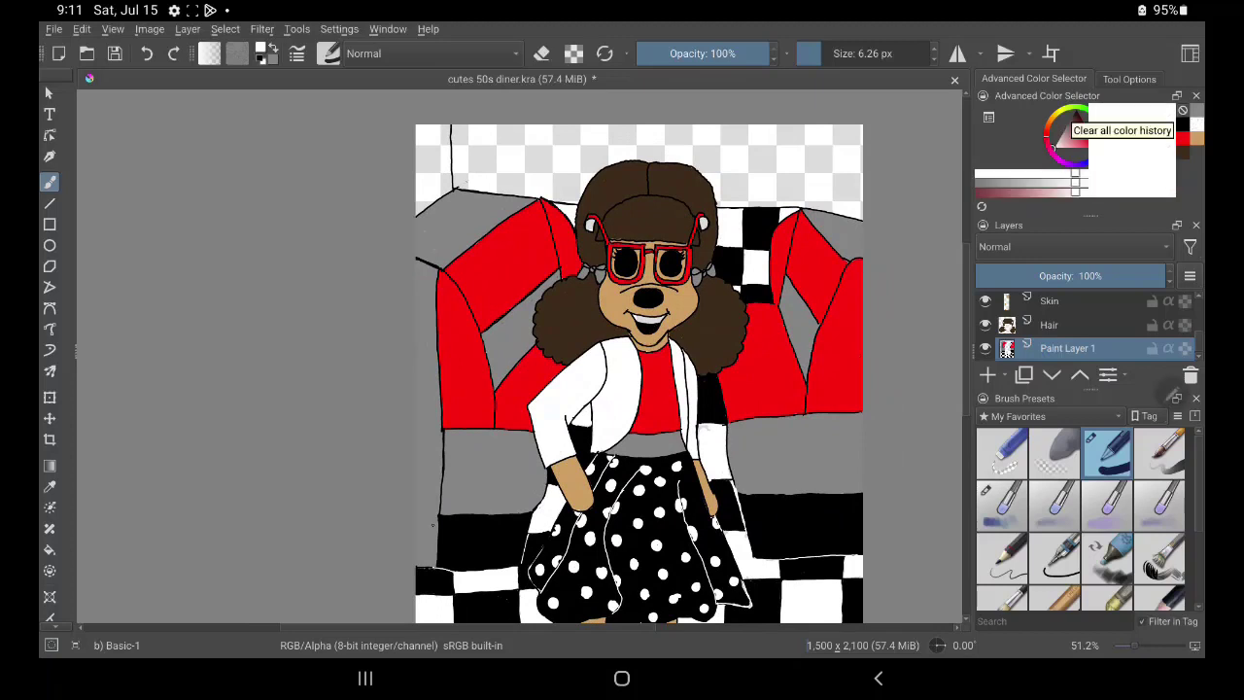
pyautogui.click(831, 54)
pyautogui.moveTo(847, 129)
pyautogui.mouseDown()
pyautogui.moveTo(852, 170)
pyautogui.moveTo(831, 190)
pyautogui.mouseUp()
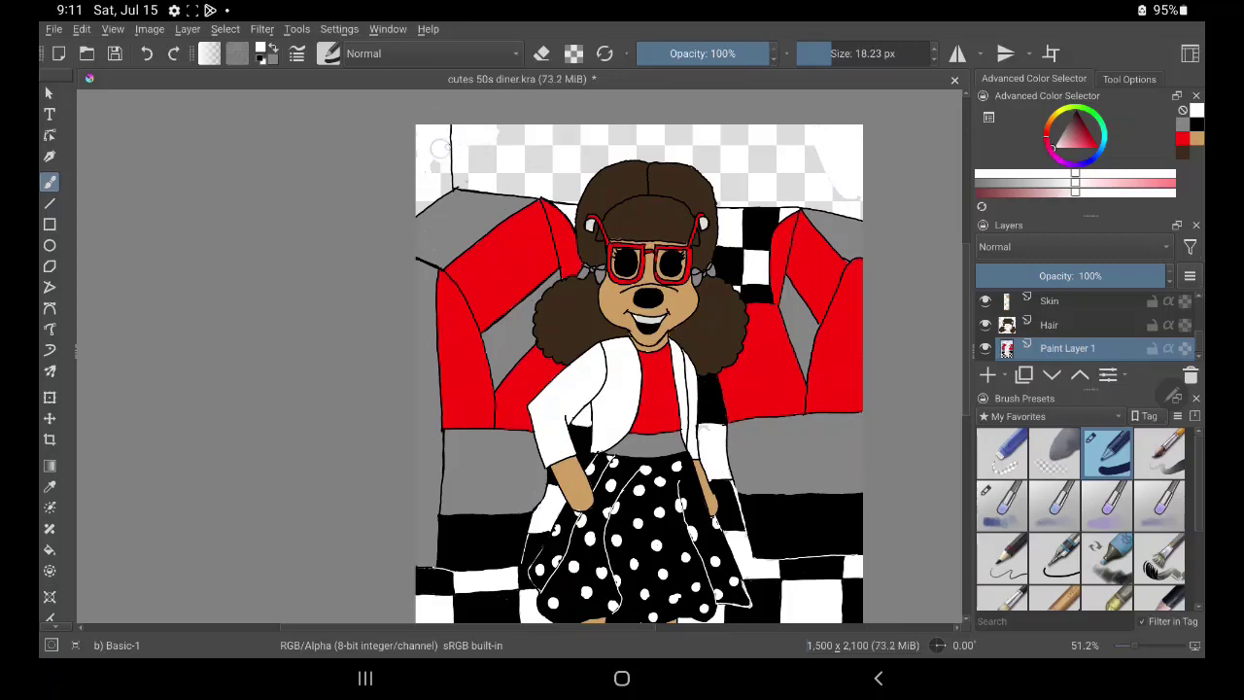
pyautogui.moveTo(438, 148); pyautogui.dragTo(423, 162)
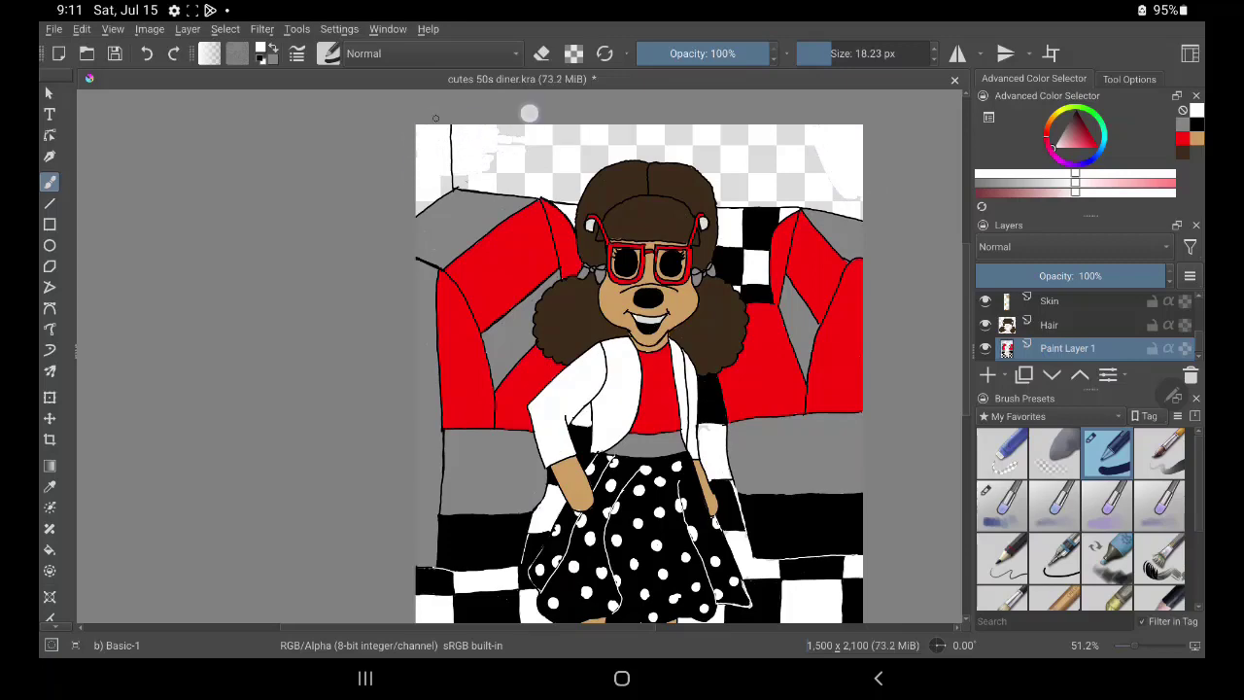
# Paint the wall just above the booth white.
pyautogui.scroll(5, 642, 292)
pyautogui.scroll(2, 642, 292)
pyautogui.scroll(2, 642, 291)
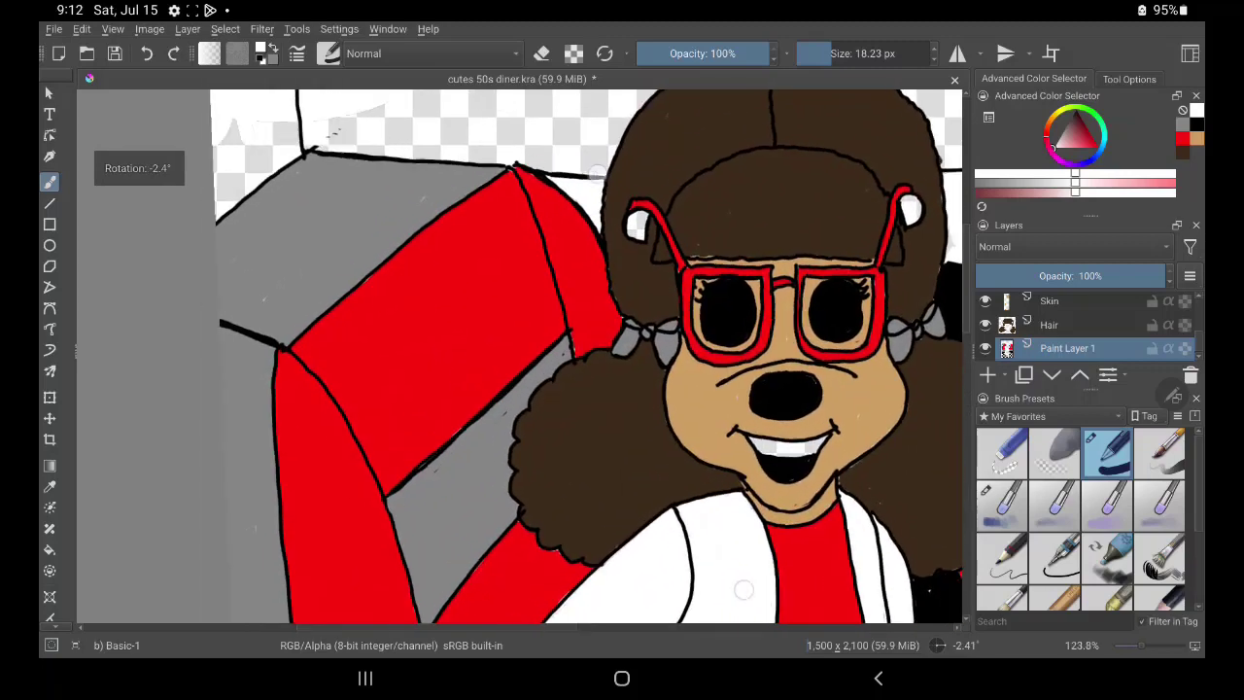
pyautogui.moveTo(583, 340); pyautogui.dragTo(729, 444)
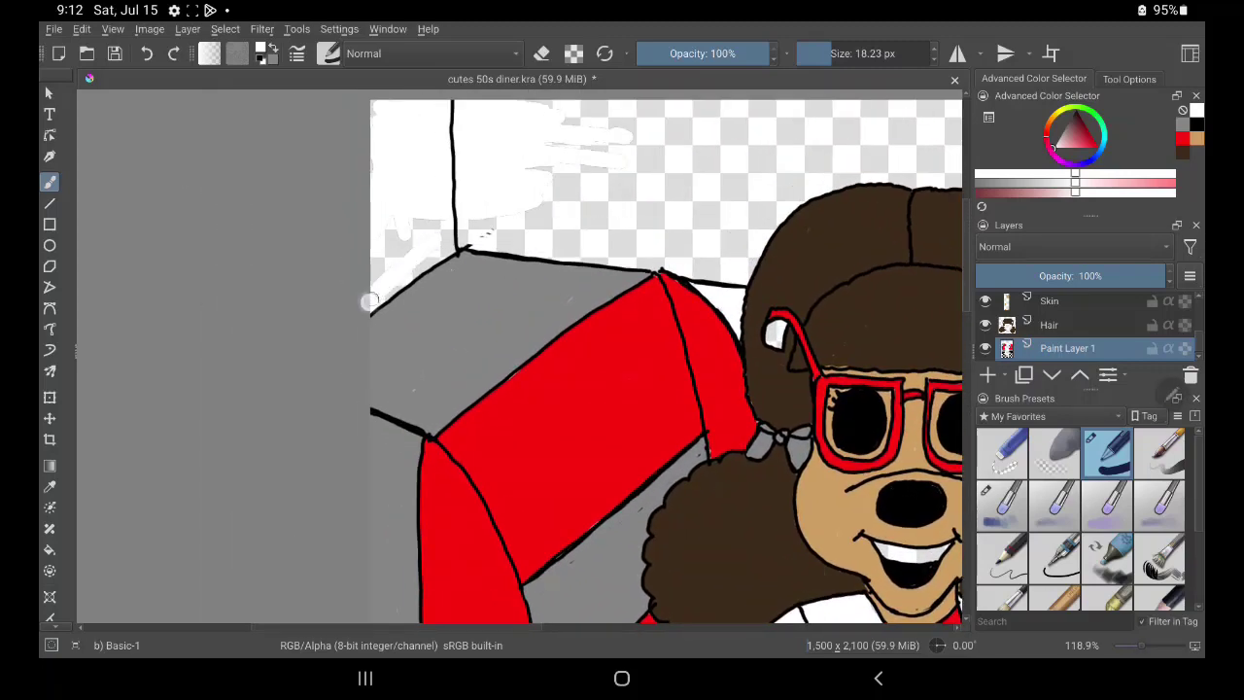
pyautogui.moveTo(370, 302)
pyautogui.mouseDown()
pyautogui.moveTo(449, 241)
pyautogui.moveTo(383, 270)
pyautogui.mouseUp()
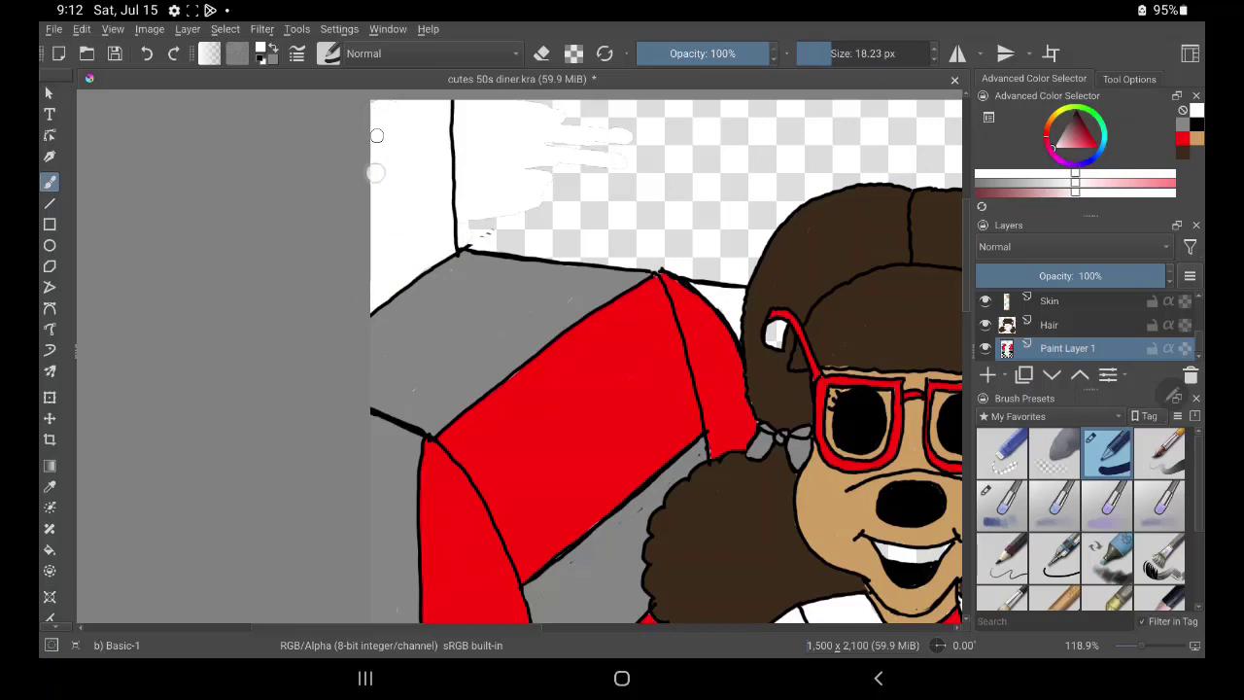
pyautogui.moveTo(403, 123); pyautogui.dragTo(382, 188)
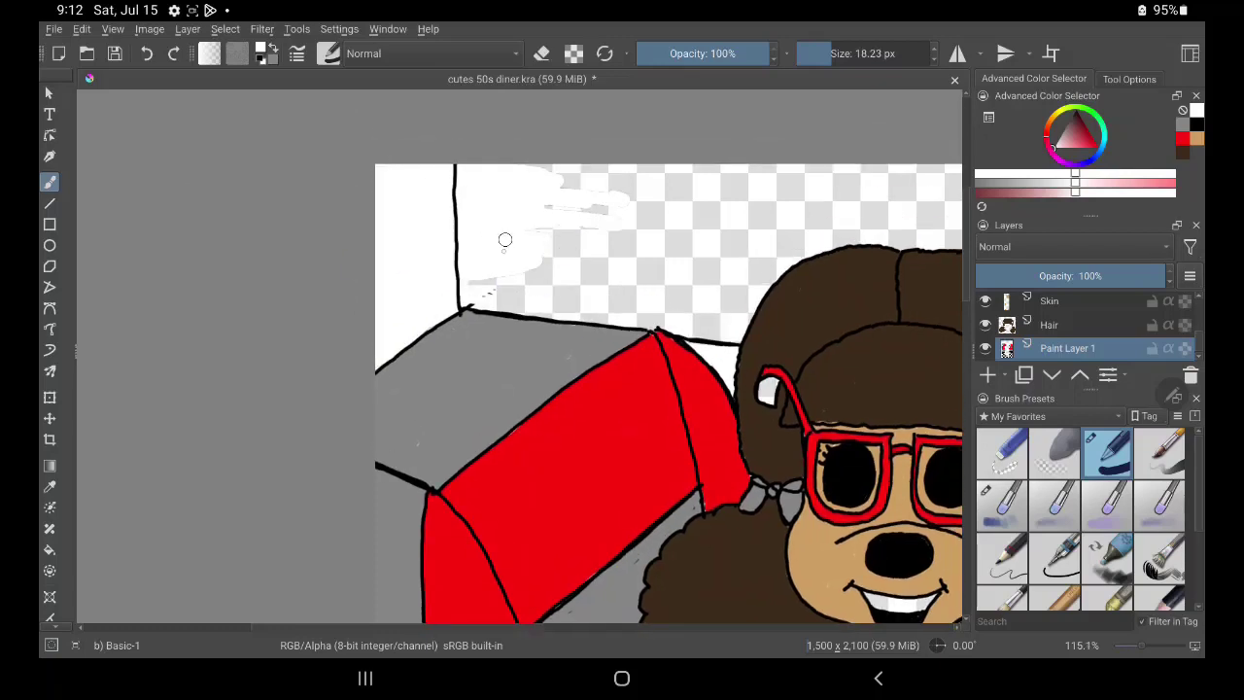
pyautogui.moveTo(479, 295)
pyautogui.mouseDown()
pyautogui.moveTo(700, 332)
pyautogui.moveTo(730, 297)
pyautogui.moveTo(543, 282)
pyautogui.moveTo(589, 270)
pyautogui.moveTo(564, 231)
pyautogui.moveTo(658, 203)
pyautogui.moveTo(623, 174)
pyautogui.moveTo(696, 169)
pyautogui.mouseUp()
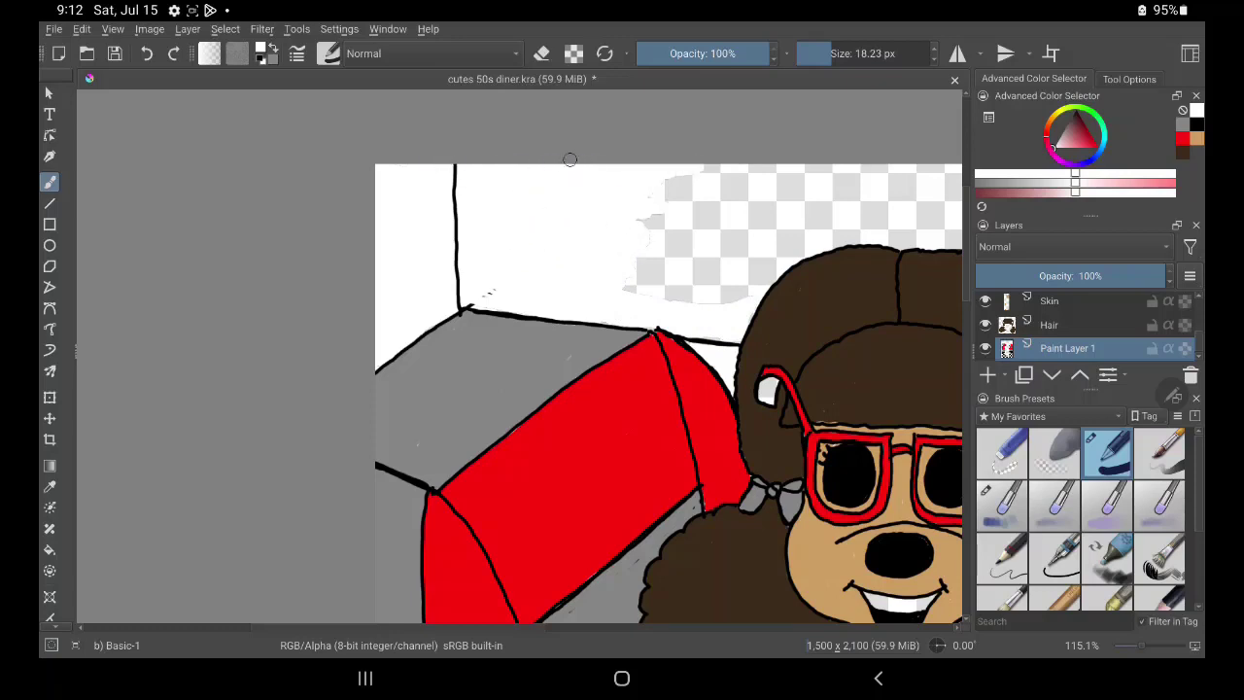
# Fill the remaining transparent patches above the hair and across the top-right wall white.
pyautogui.moveTo(749, 284)
pyautogui.mouseDown()
pyautogui.moveTo(784, 251)
pyautogui.moveTo(852, 232)
pyautogui.moveTo(905, 240)
pyautogui.moveTo(897, 171)
pyautogui.moveTo(836, 184)
pyautogui.moveTo(803, 209)
pyautogui.moveTo(784, 161)
pyautogui.moveTo(698, 156)
pyautogui.moveTo(661, 186)
pyautogui.mouseUp()
pyautogui.moveTo(722, 272)
pyautogui.mouseDown()
pyautogui.moveTo(699, 303)
pyautogui.moveTo(661, 231)
pyautogui.moveTo(639, 225)
pyautogui.mouseUp()
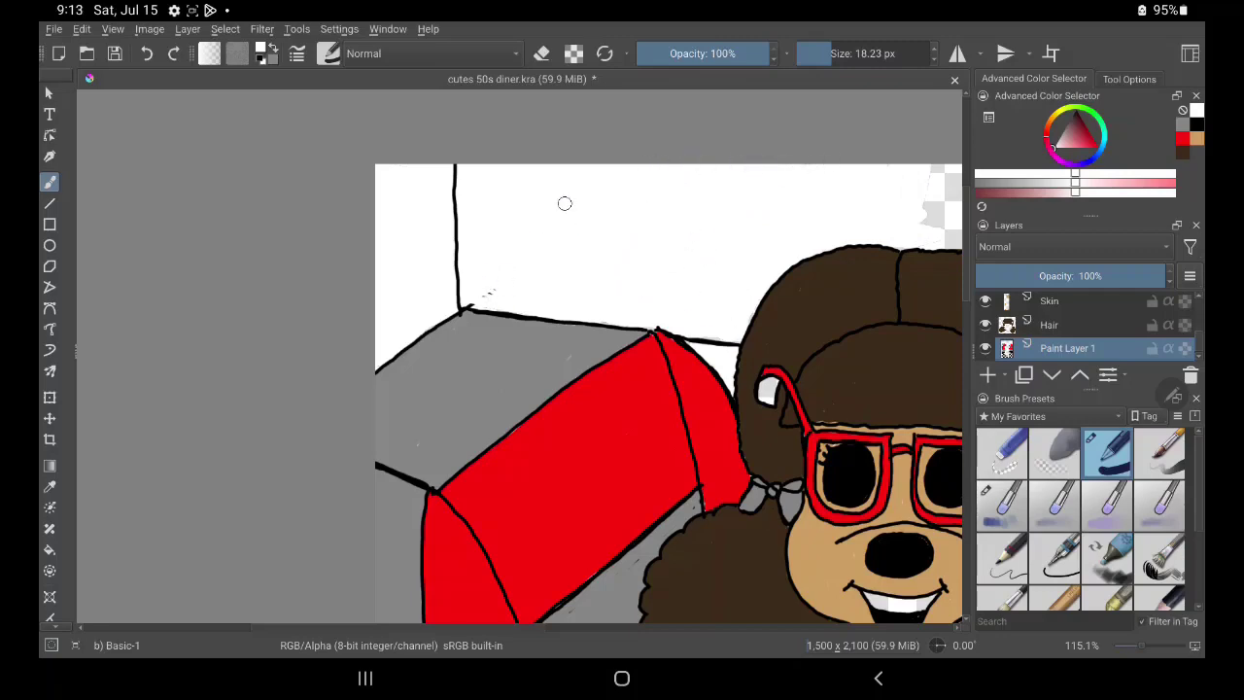
pyautogui.moveTo(565, 203); pyautogui.dragTo(211, 223)
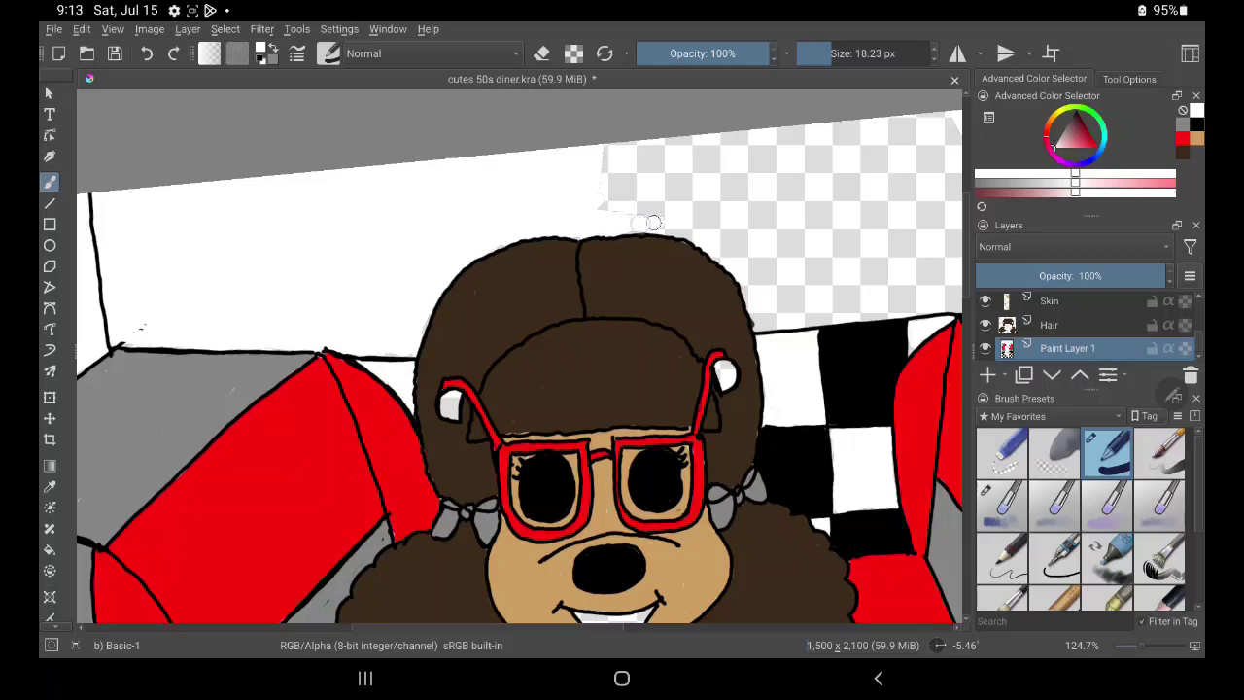
pyautogui.moveTo(707, 247)
pyautogui.mouseDown()
pyautogui.moveTo(672, 208)
pyautogui.moveTo(714, 203)
pyautogui.moveTo(681, 165)
pyautogui.moveTo(699, 152)
pyautogui.moveTo(896, 127)
pyautogui.moveTo(948, 135)
pyautogui.moveTo(782, 160)
pyautogui.moveTo(792, 206)
pyautogui.moveTo(768, 238)
pyautogui.moveTo(845, 234)
pyautogui.moveTo(948, 167)
pyautogui.moveTo(922, 145)
pyautogui.moveTo(958, 146)
pyautogui.moveTo(942, 240)
pyautogui.mouseUp()
pyautogui.moveTo(951, 182)
pyautogui.mouseDown()
pyautogui.moveTo(843, 167)
pyautogui.moveTo(534, 164)
pyautogui.mouseUp()
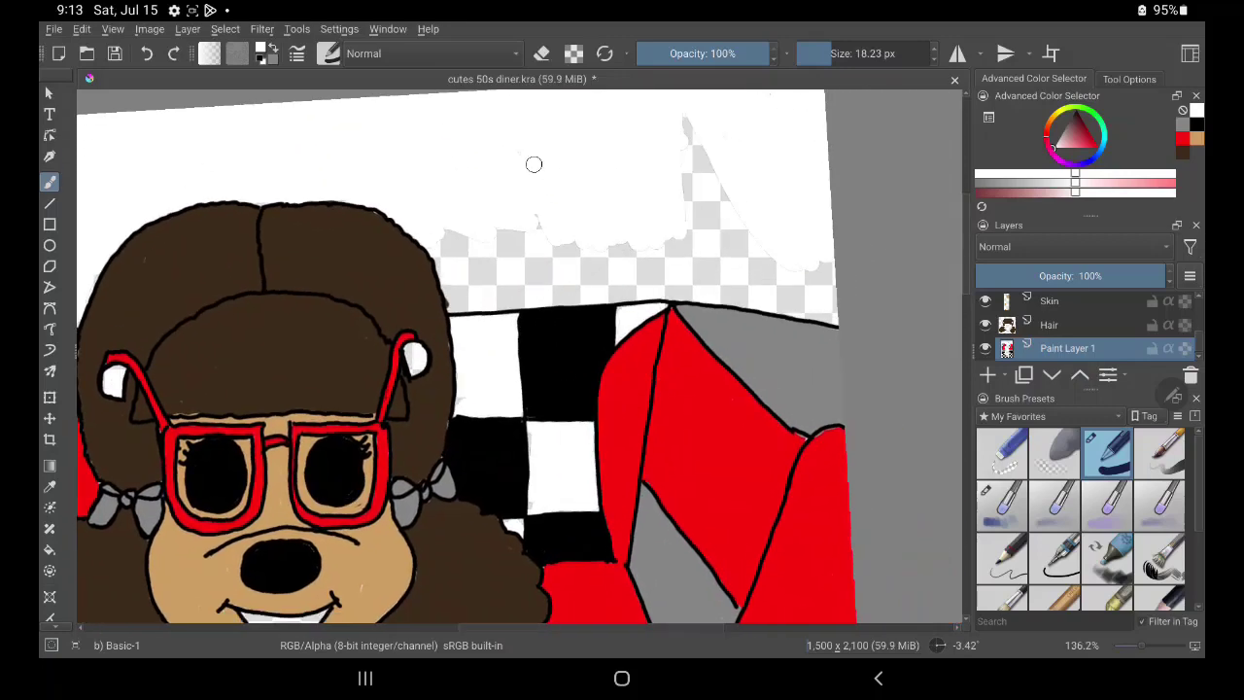
pyautogui.moveTo(700, 215)
pyautogui.mouseDown()
pyautogui.moveTo(749, 250)
pyautogui.moveTo(769, 247)
pyautogui.moveTo(667, 114)
pyautogui.moveTo(777, 297)
pyautogui.moveTo(671, 290)
pyautogui.moveTo(779, 305)
pyautogui.moveTo(603, 247)
pyautogui.moveTo(426, 235)
pyautogui.mouseUp()
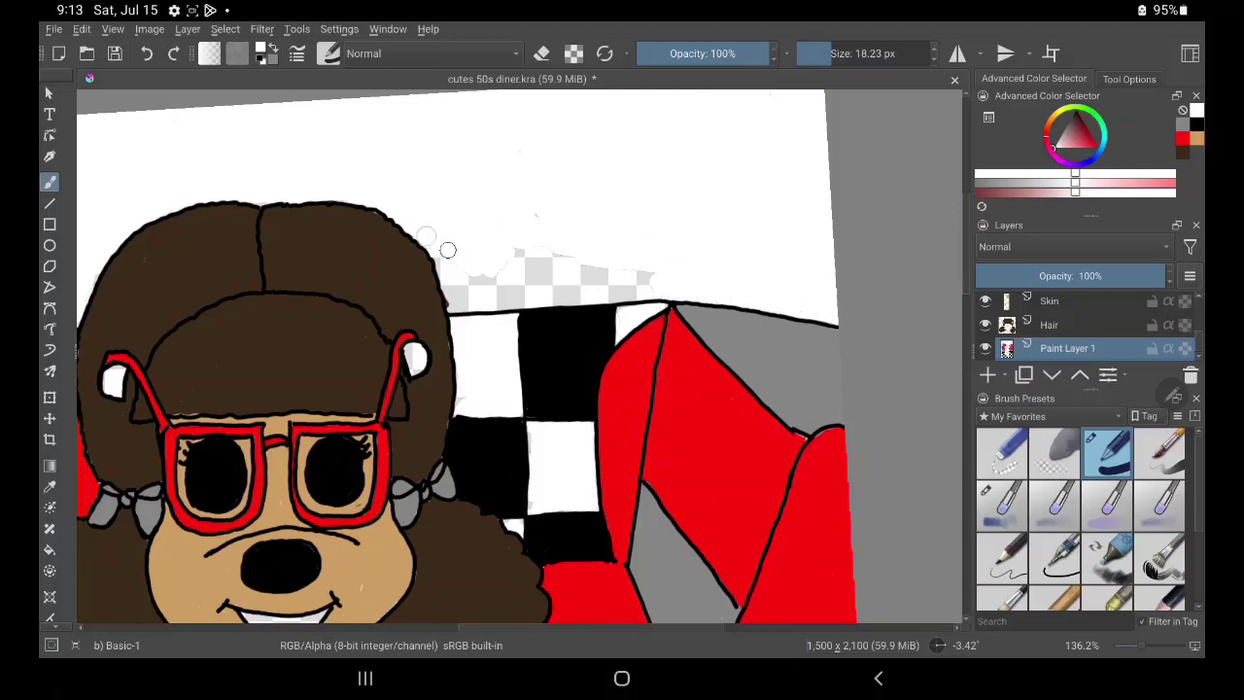
pyautogui.moveTo(451, 288)
pyautogui.mouseDown()
pyautogui.moveTo(486, 303)
pyautogui.moveTo(574, 287)
pyautogui.moveTo(518, 286)
pyautogui.moveTo(670, 281)
pyautogui.moveTo(535, 251)
pyautogui.mouseUp()
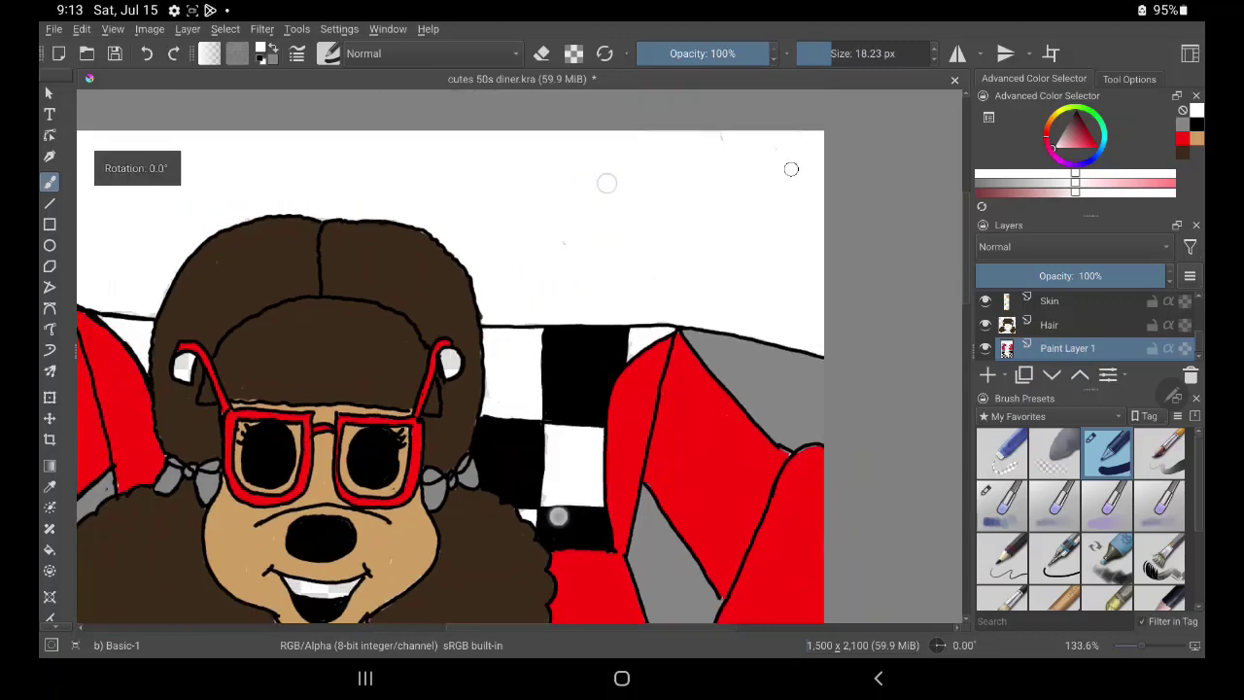
# Select the Skin layer with its tan colour and paint the grey ear spot tan.
pyautogui.scroll(-5, 642, 291)
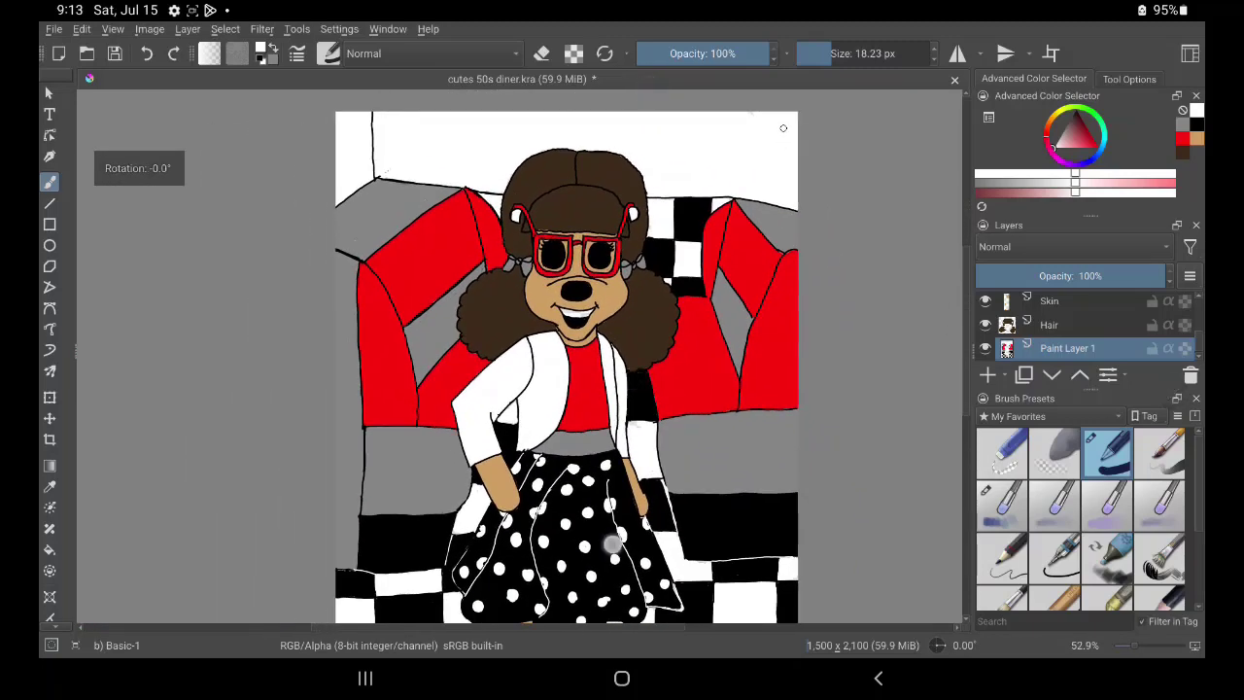
pyautogui.scroll(-3, 602, 409)
pyautogui.scroll(-1, 584, 428)
pyautogui.scroll(-2, 563, 446)
pyautogui.scroll(1, 562, 445)
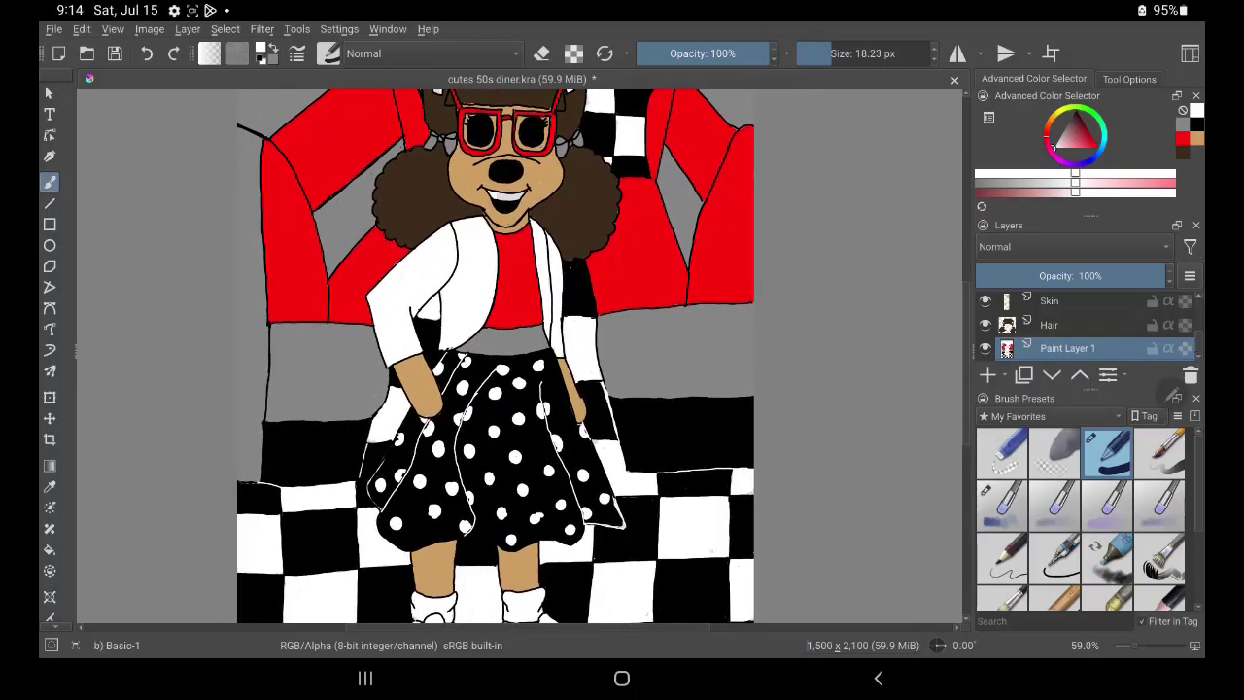
pyautogui.scroll(1, 1079, 324)
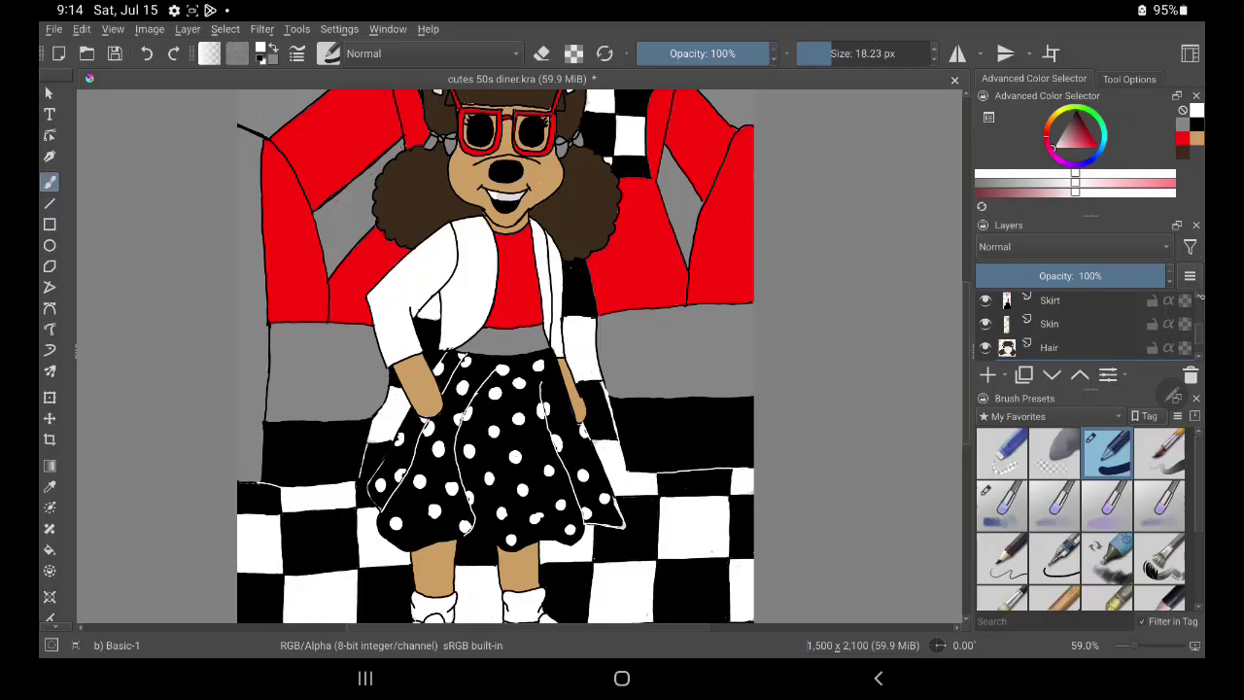
pyautogui.click(1088, 324)
pyautogui.click(1195, 138)
pyautogui.scroll(1, 505, 292)
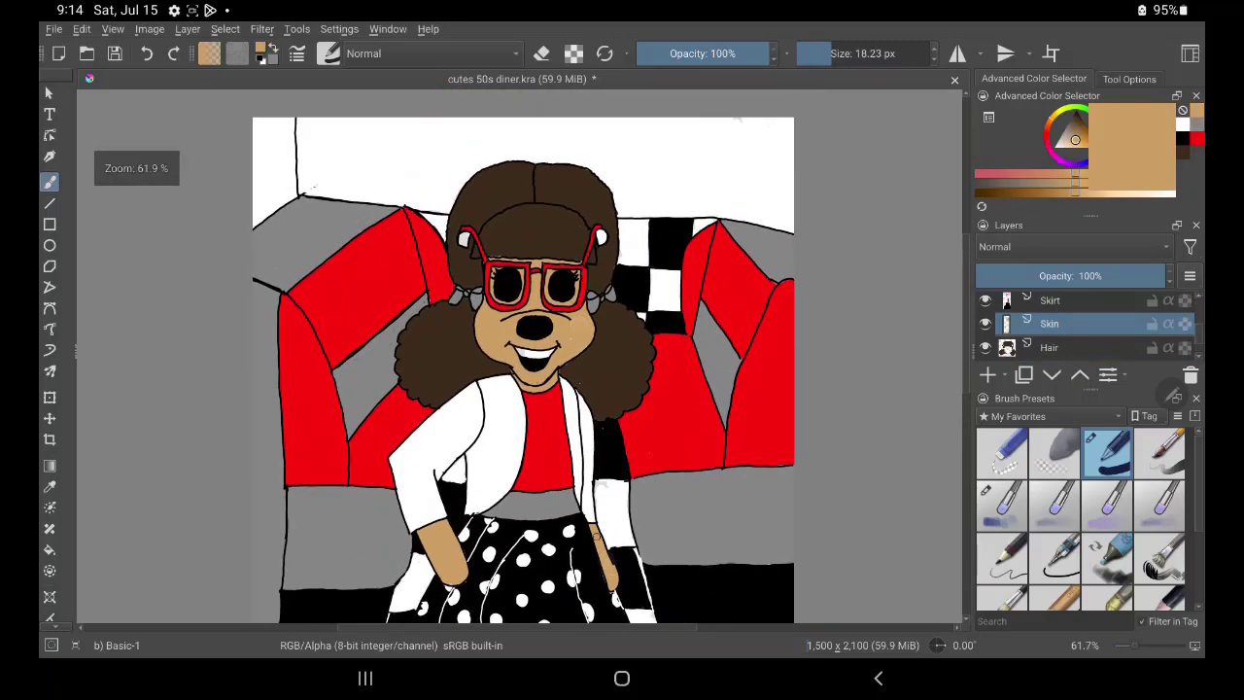
pyautogui.scroll(2, 505, 292)
pyautogui.scroll(2, 505, 292)
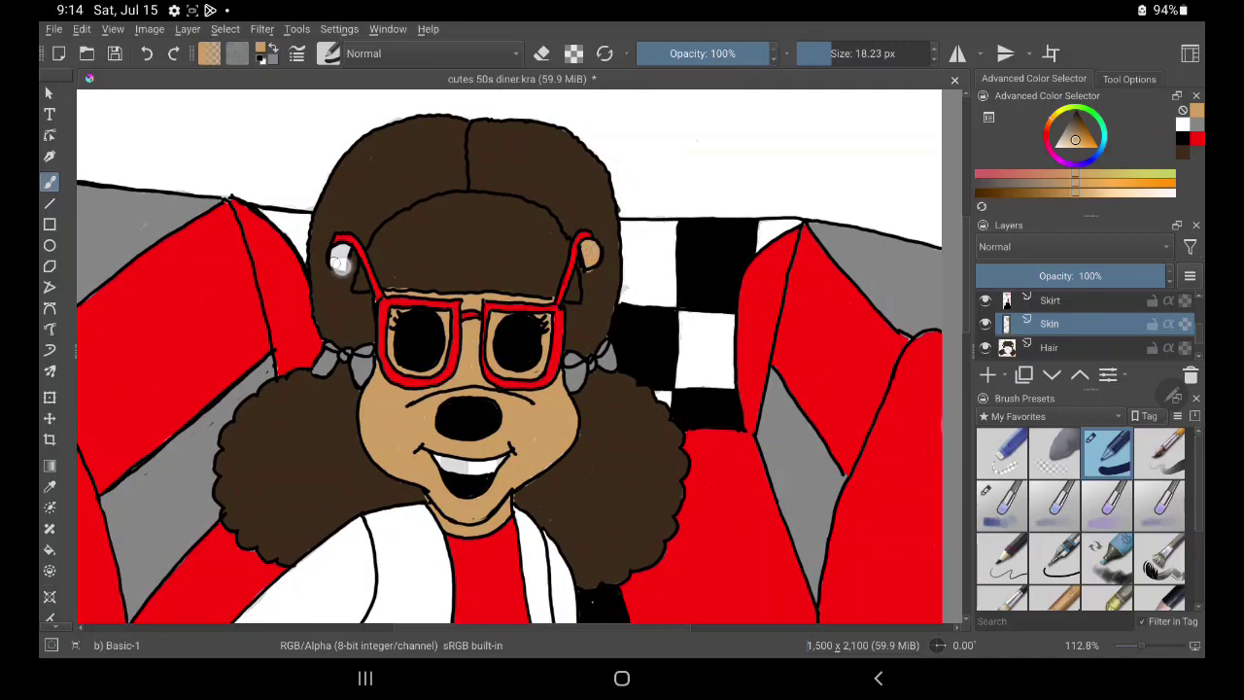
pyautogui.moveTo(340, 263); pyautogui.dragTo(339, 255)
# Resize the brush to about 12.22 px.
pyautogui.moveTo(828, 54); pyautogui.dragTo(803, 54)
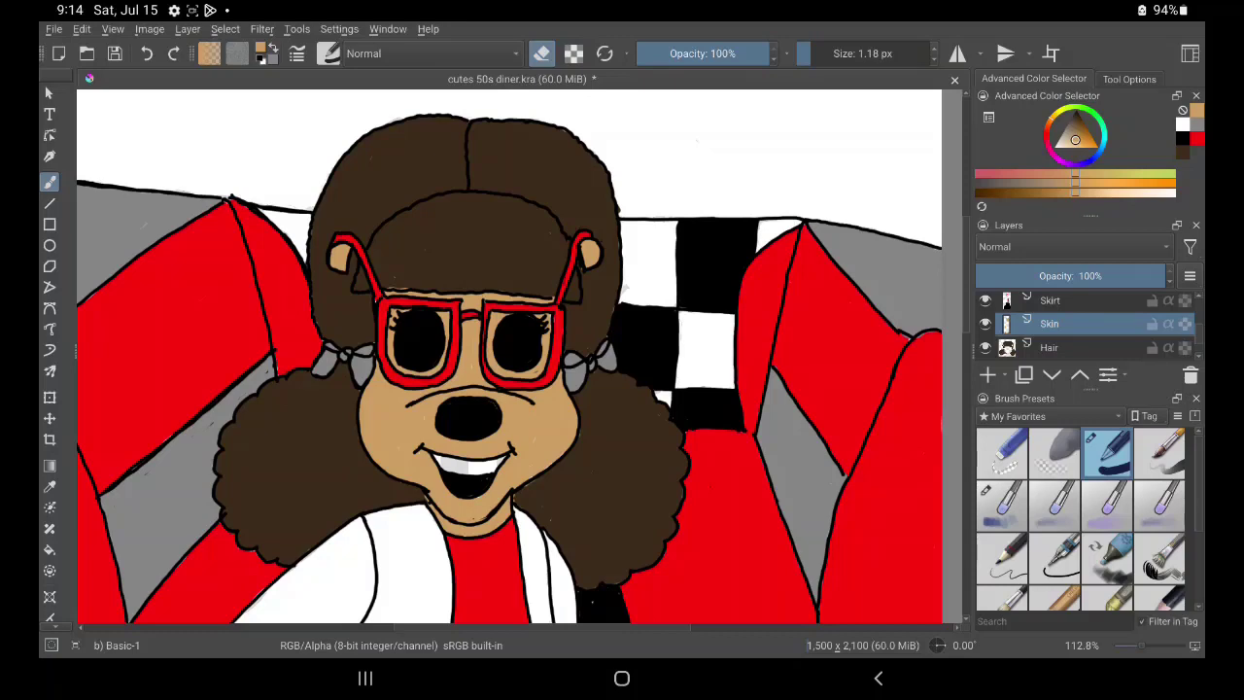
pyautogui.moveTo(805, 53); pyautogui.dragTo(829, 53)
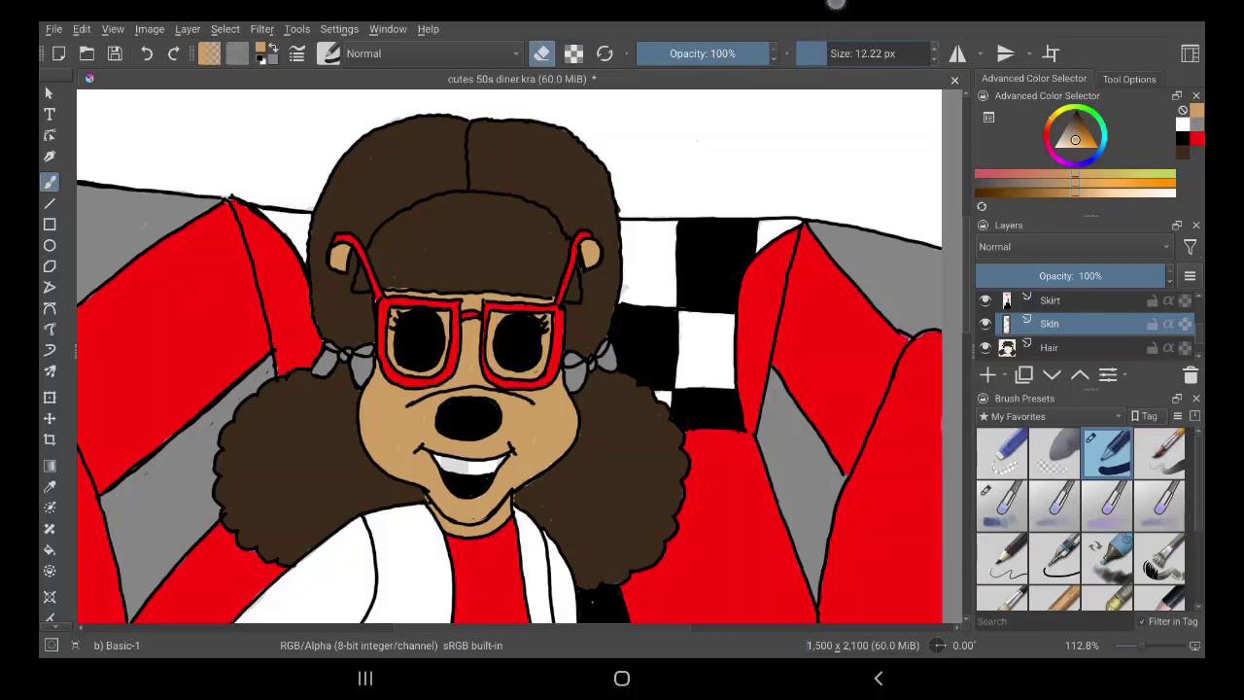
pyautogui.moveTo(836, 4); pyautogui.dragTo(836, 58)
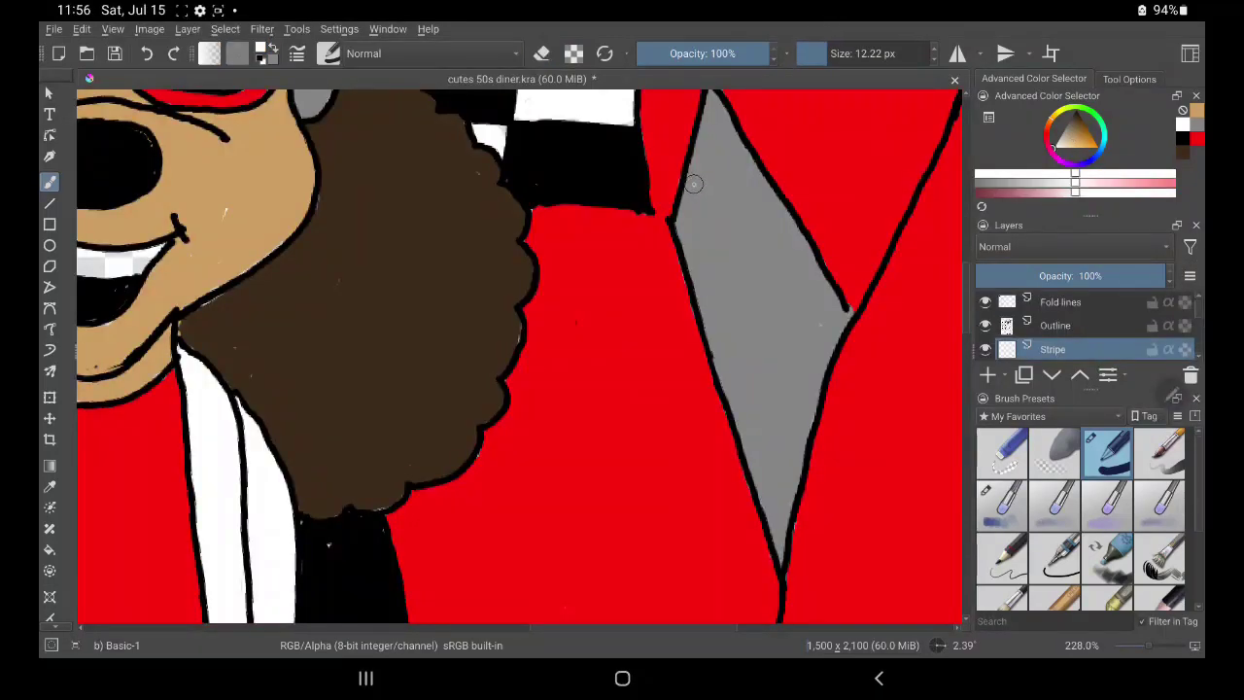
# Shrink the brush to about 3.95 px and draw a straight white stroke down the grey diamond.
pyautogui.click(821, 54)
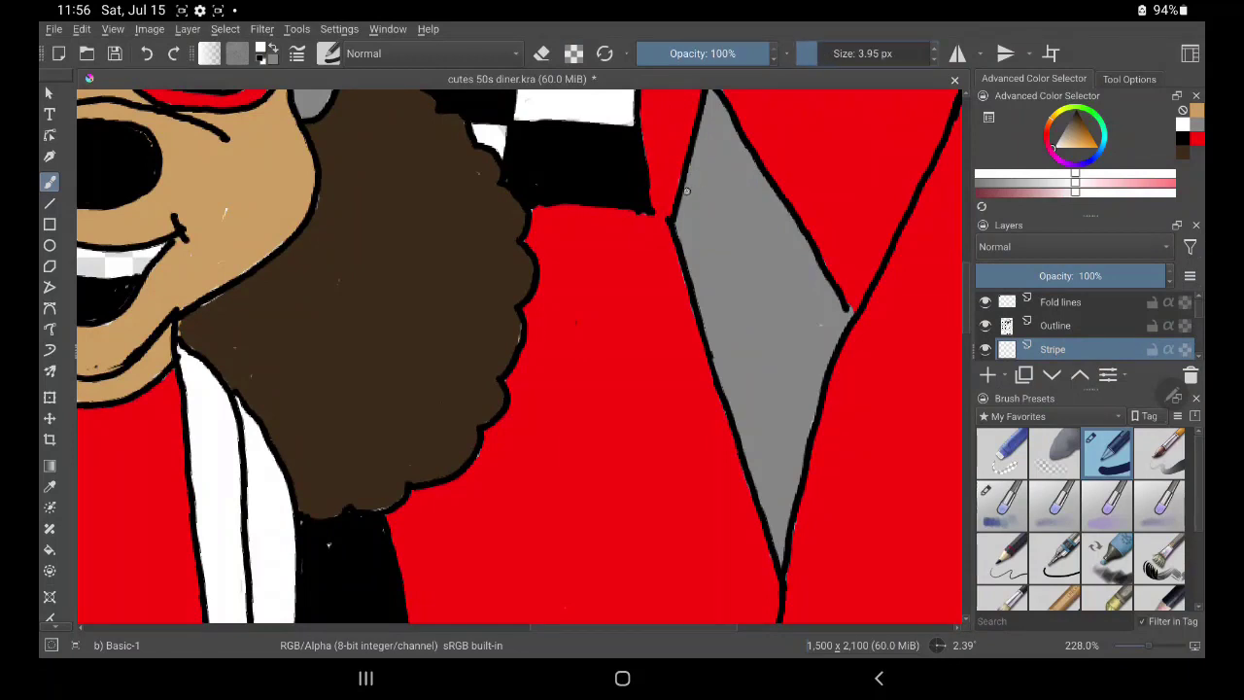
pyautogui.moveTo(686, 188); pyautogui.dragTo(720, 259)
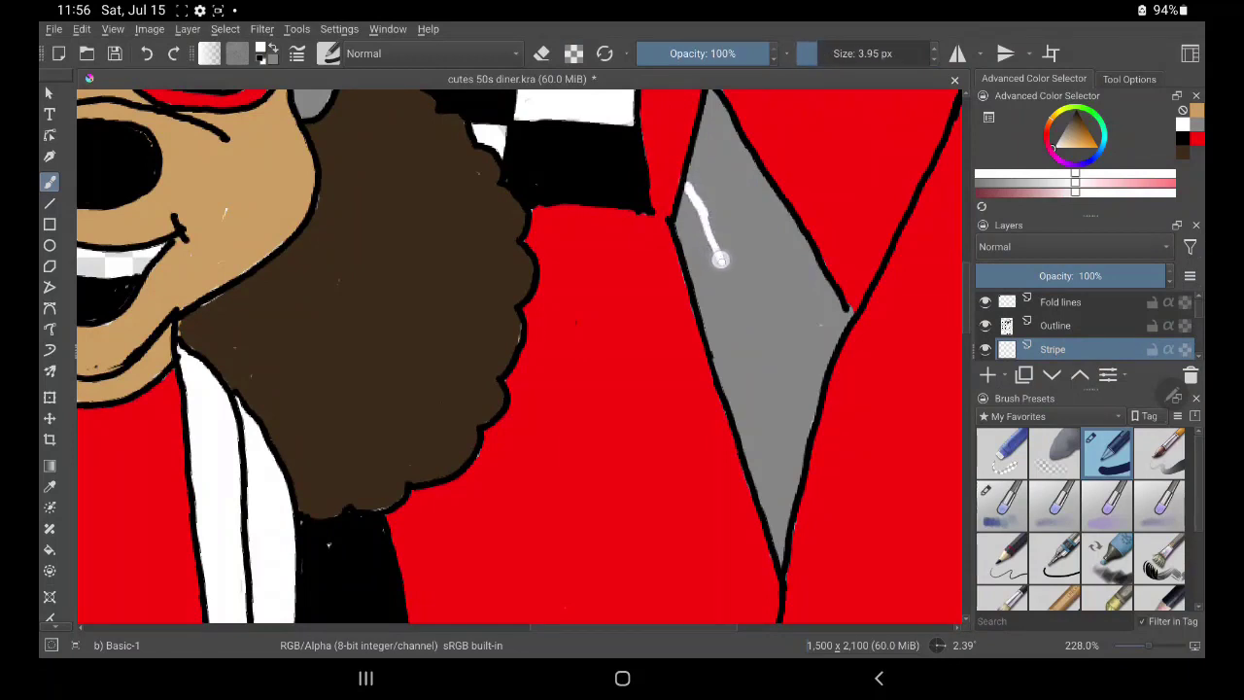
pyautogui.hotkey('ctrl', 'z')
pyautogui.moveTo(688, 199); pyautogui.dragTo(745, 316)
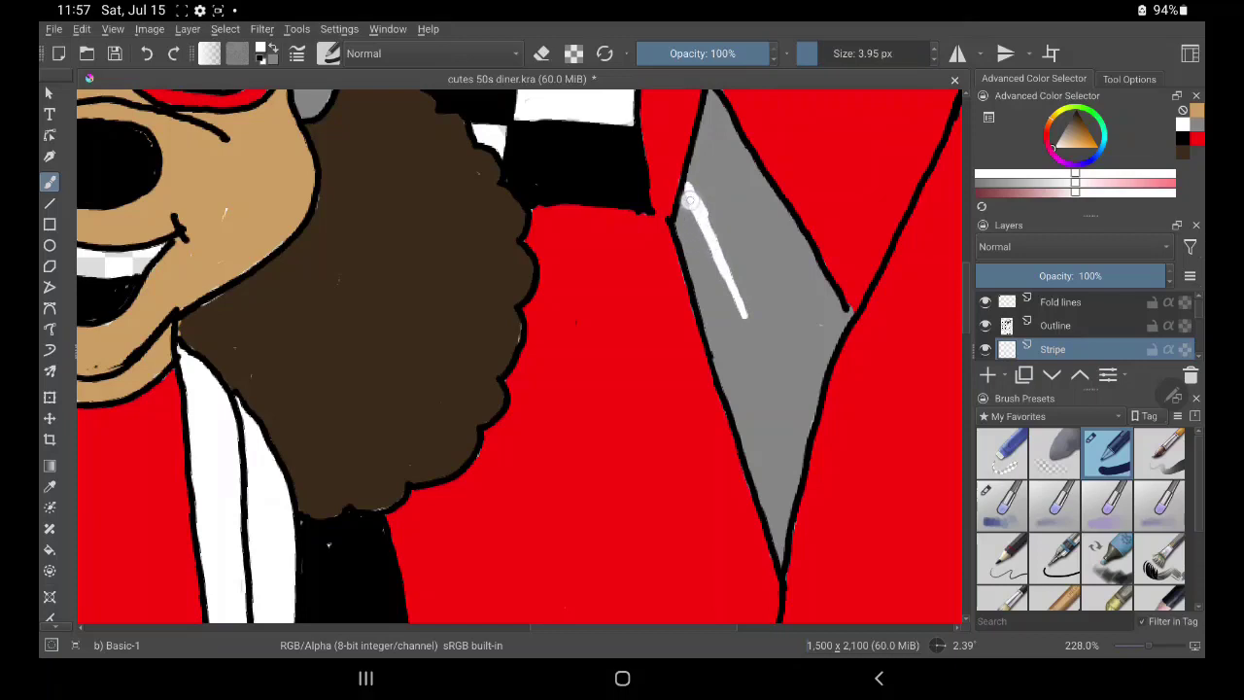
# Add more white strokes along the diamond, extending the stripe further down.
pyautogui.moveTo(692, 167); pyautogui.dragTo(757, 282)
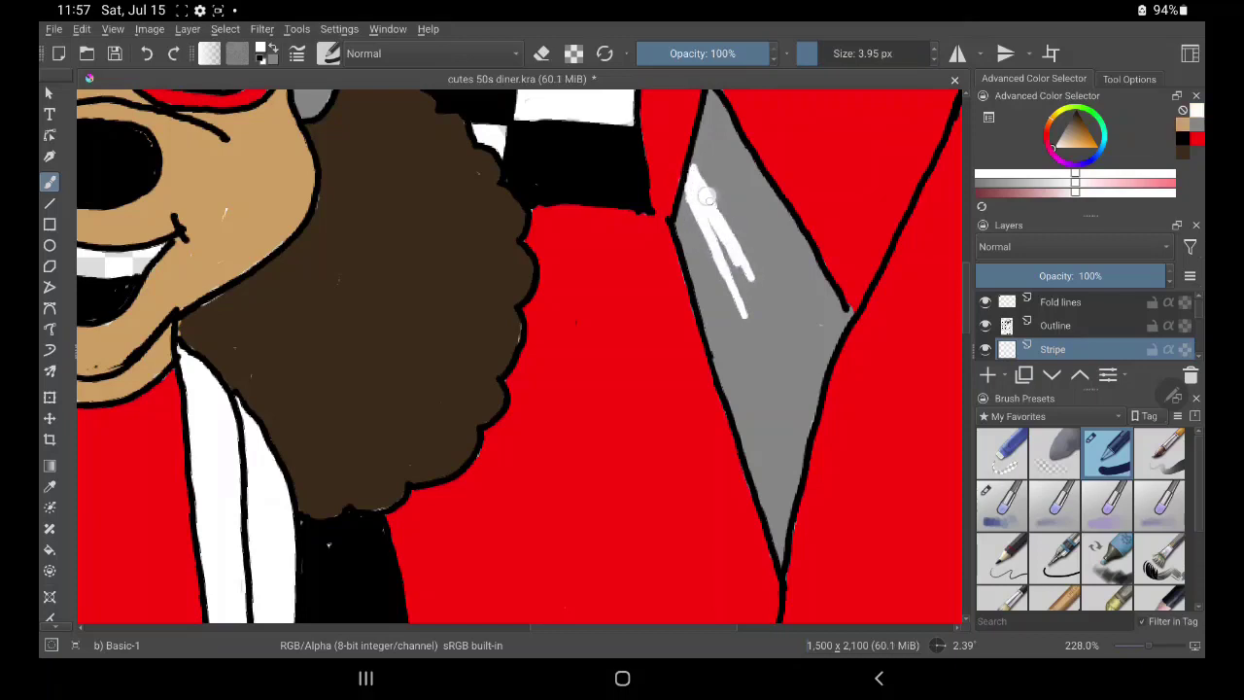
pyautogui.moveTo(700, 191); pyautogui.dragTo(756, 284)
pyautogui.moveTo(692, 192); pyautogui.dragTo(759, 311)
pyautogui.moveTo(714, 257); pyautogui.dragTo(799, 445)
# Thicken the white stripe and fill in its lower part.
pyautogui.moveTo(729, 252); pyautogui.dragTo(768, 331)
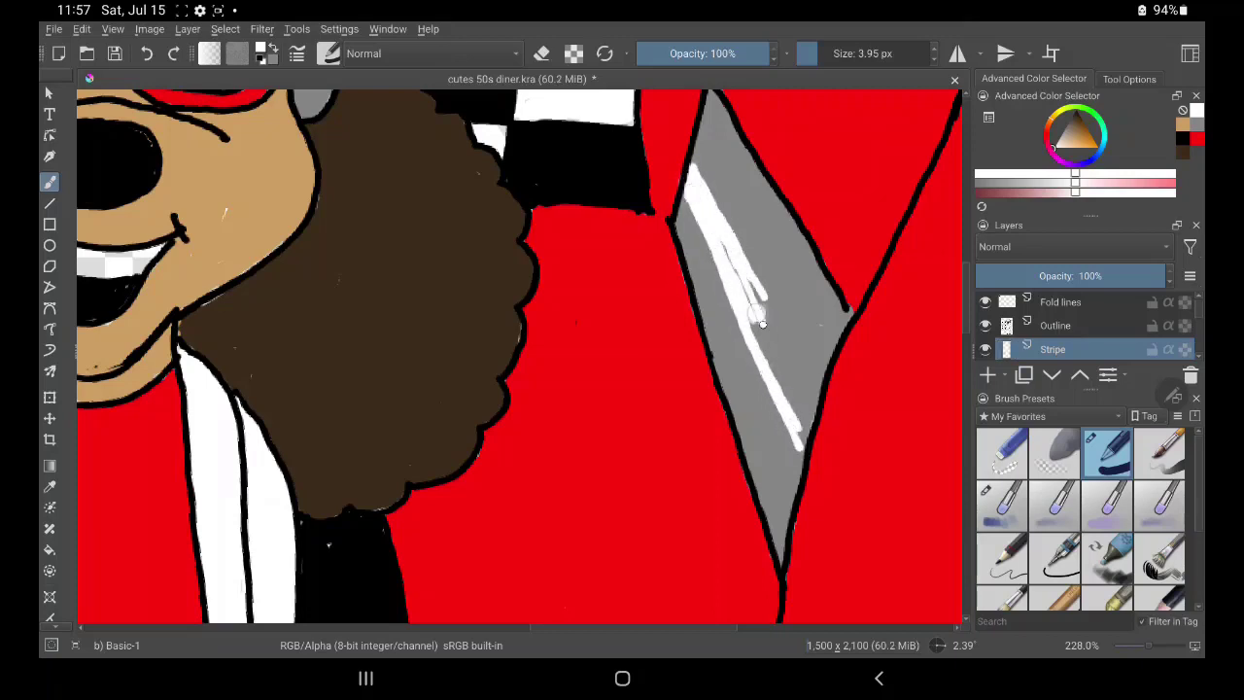
pyautogui.moveTo(711, 233); pyautogui.dragTo(778, 332)
pyautogui.moveTo(739, 265); pyautogui.dragTo(795, 363)
pyautogui.moveTo(768, 315); pyautogui.dragTo(784, 336)
pyautogui.moveTo(755, 288)
pyautogui.mouseDown()
pyautogui.moveTo(809, 382)
pyautogui.moveTo(809, 365)
pyautogui.mouseUp()
pyautogui.moveTo(768, 327)
pyautogui.mouseDown()
pyautogui.moveTo(816, 399)
pyautogui.moveTo(797, 396)
pyautogui.moveTo(801, 441)
pyautogui.moveTo(807, 372)
pyautogui.mouseUp()
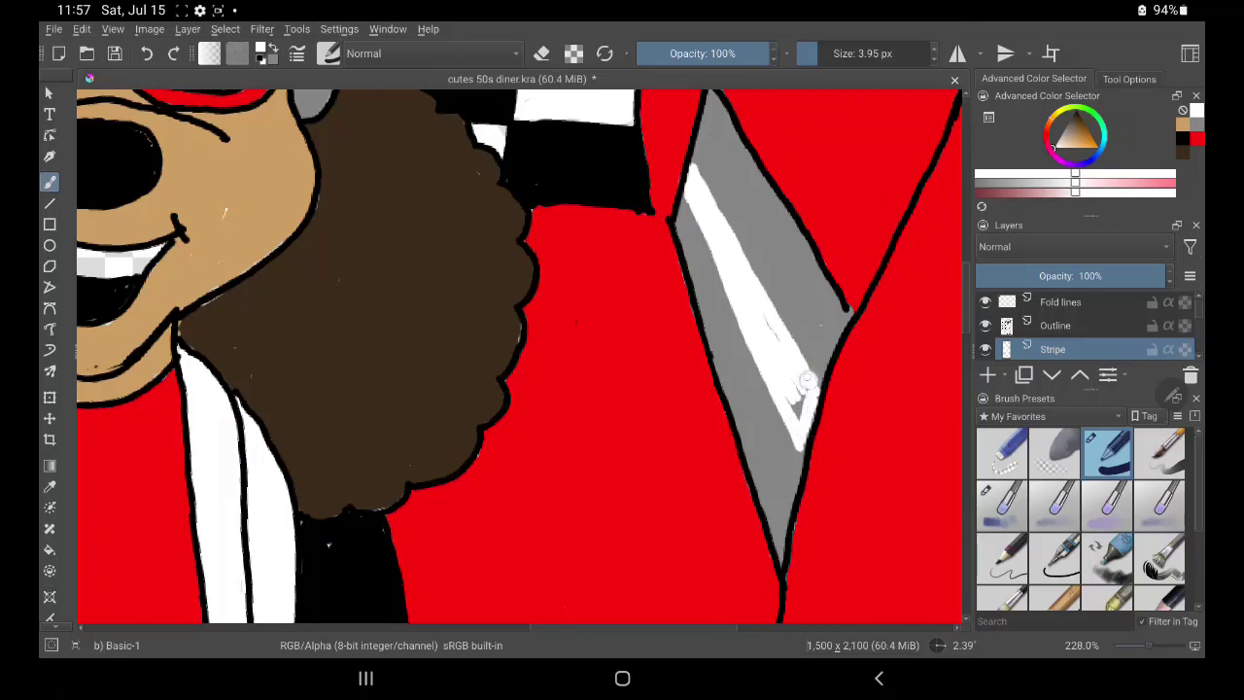
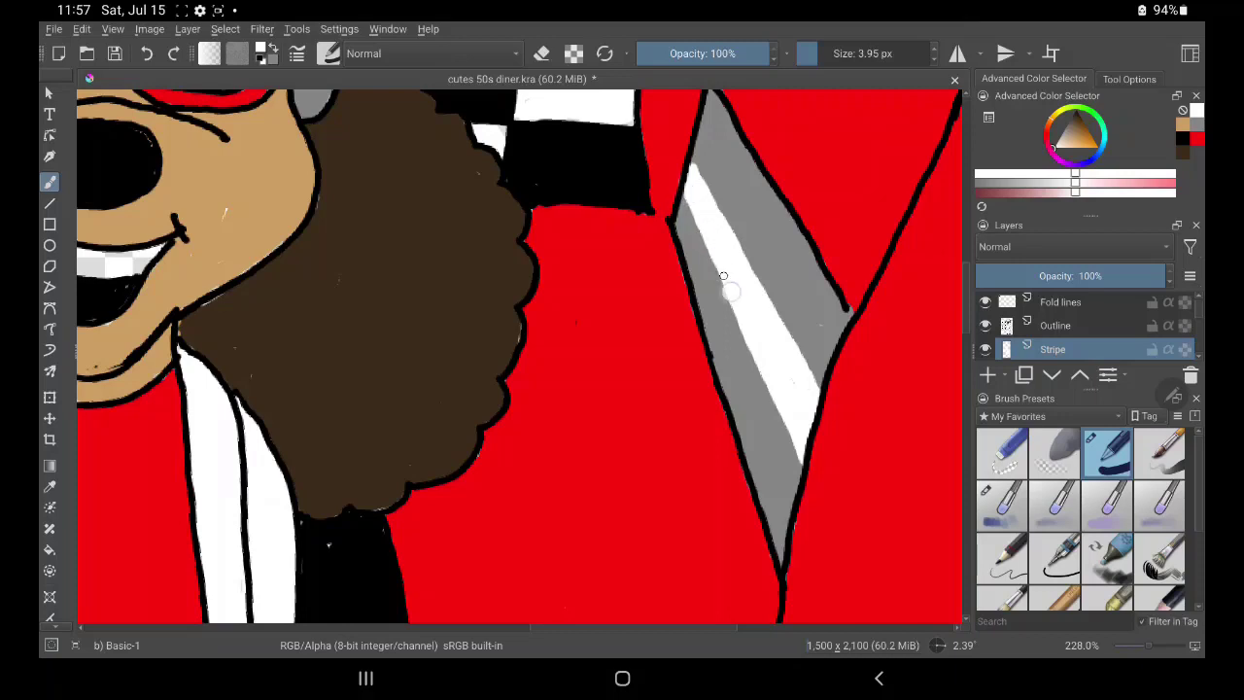
# Paint wide white stripes along the grey booth seam beside the girl's hair.
pyautogui.moveTo(688, 202); pyautogui.dragTo(803, 466)
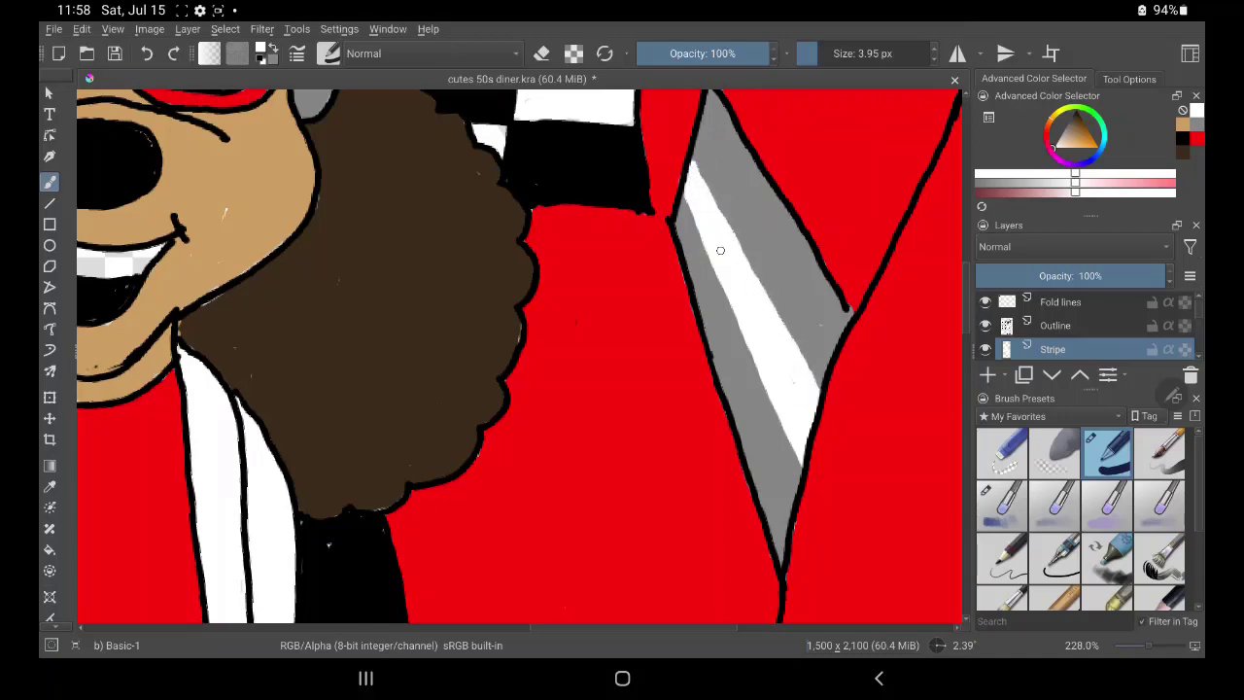
pyautogui.moveTo(236, 169)
pyautogui.mouseDown()
pyautogui.moveTo(884, 133)
pyautogui.moveTo(555, 162)
pyautogui.moveTo(842, 234)
pyautogui.moveTo(669, 478)
pyautogui.mouseUp()
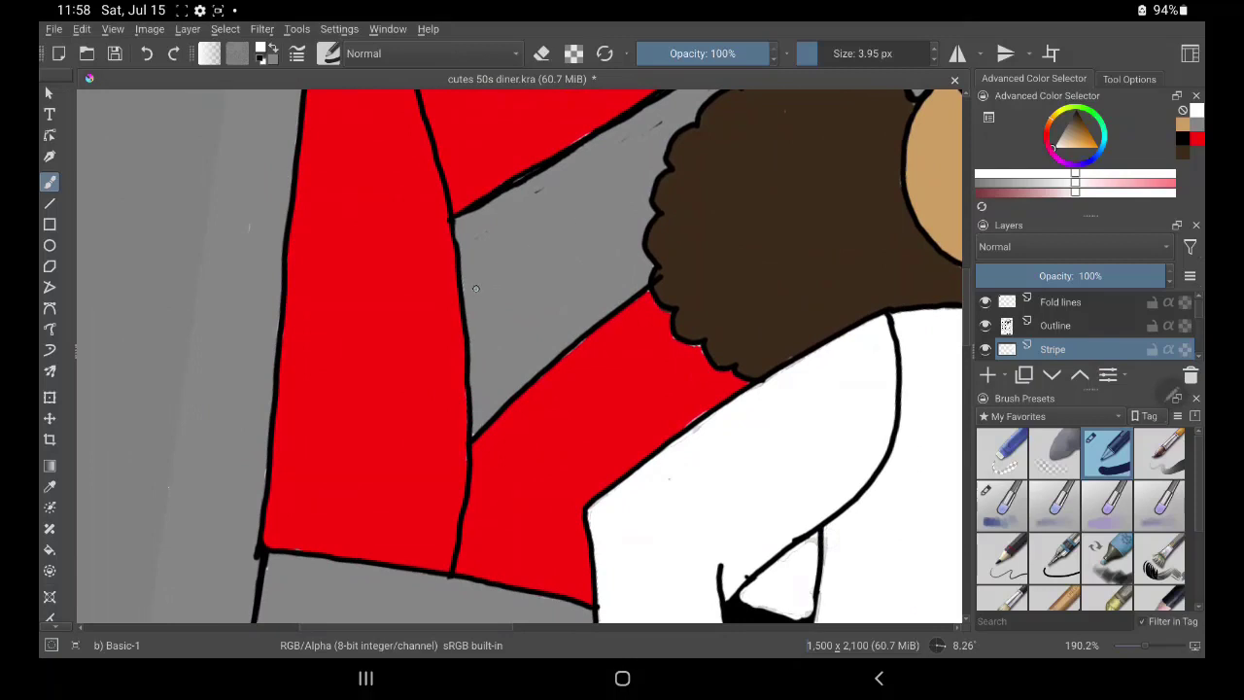
pyautogui.moveTo(470, 288); pyautogui.dragTo(653, 168)
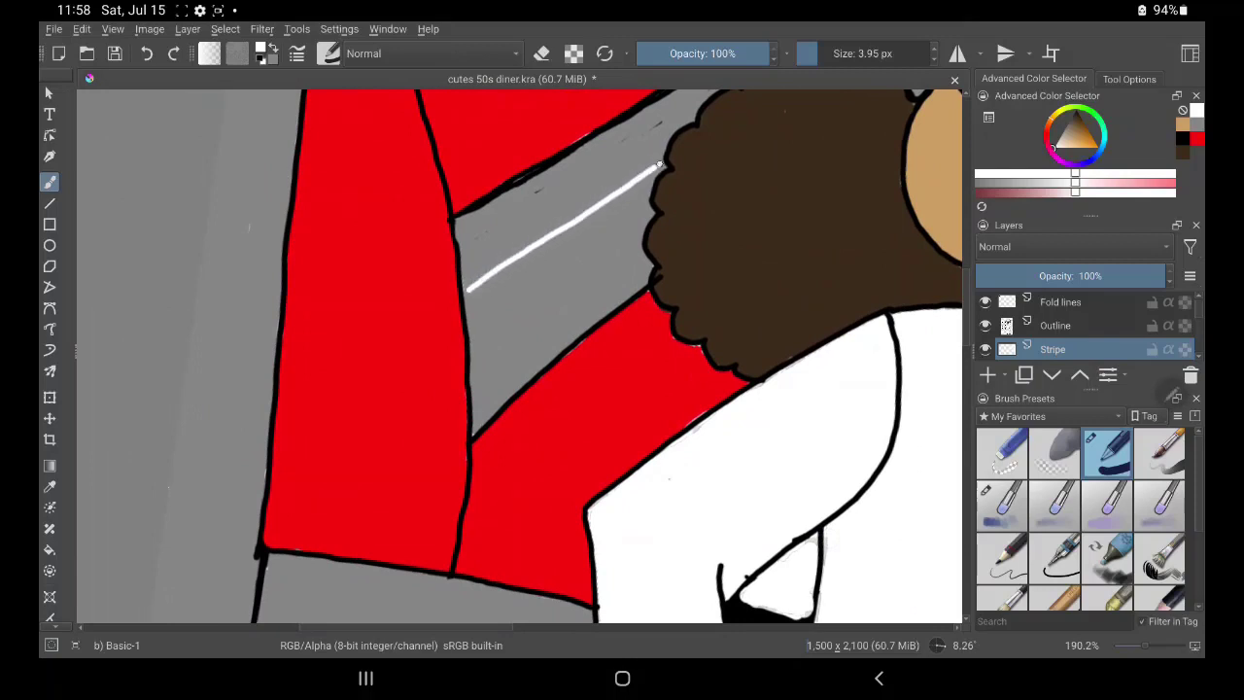
pyautogui.moveTo(475, 339); pyautogui.dragTo(649, 219)
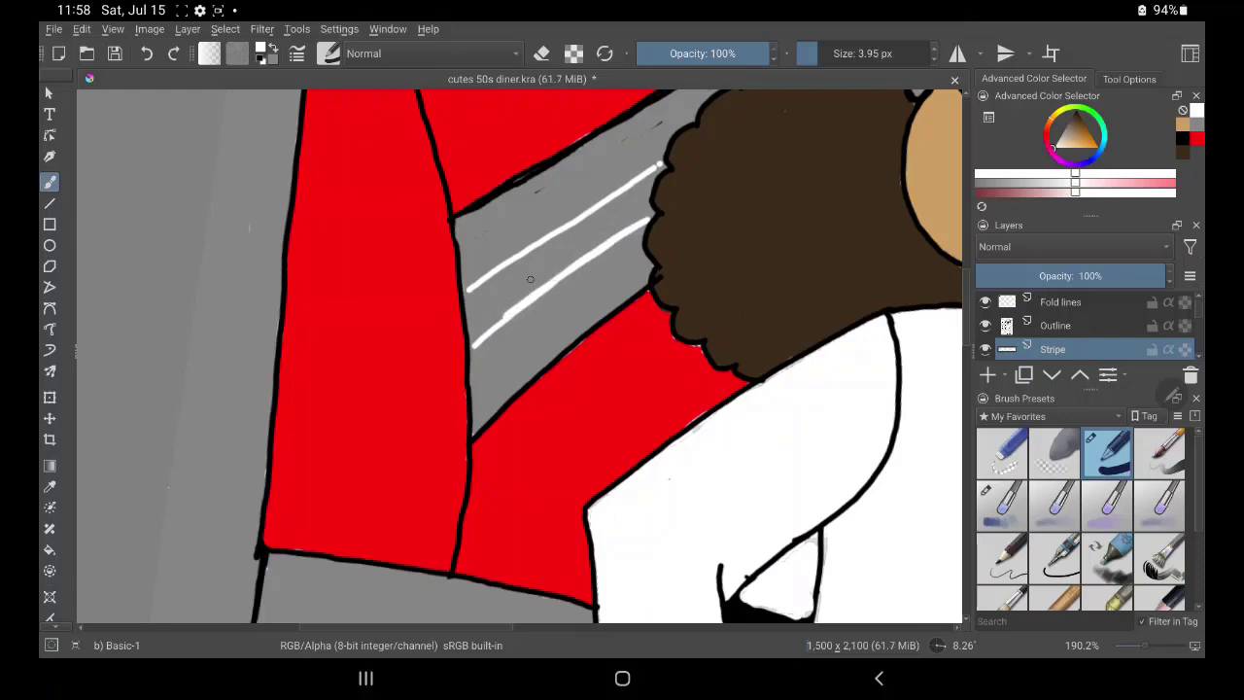
pyautogui.moveTo(469, 289)
pyautogui.mouseDown()
pyautogui.moveTo(474, 335)
pyautogui.moveTo(525, 278)
pyautogui.moveTo(479, 289)
pyautogui.moveTo(584, 233)
pyautogui.moveTo(602, 238)
pyautogui.moveTo(612, 216)
pyautogui.moveTo(586, 221)
pyautogui.moveTo(659, 171)
pyautogui.moveTo(632, 225)
pyautogui.moveTo(618, 216)
pyautogui.moveTo(630, 195)
pyautogui.mouseUp()
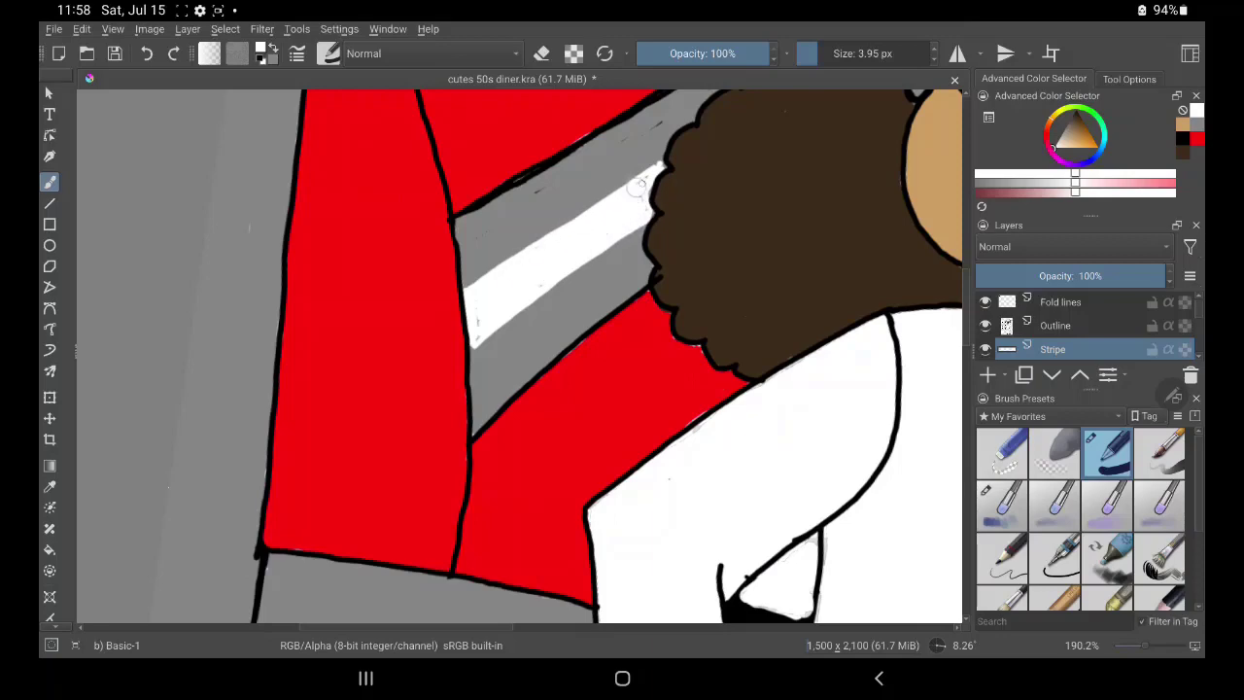
pyautogui.scroll(-5, 647, 158)
pyautogui.scroll(-5, 648, 158)
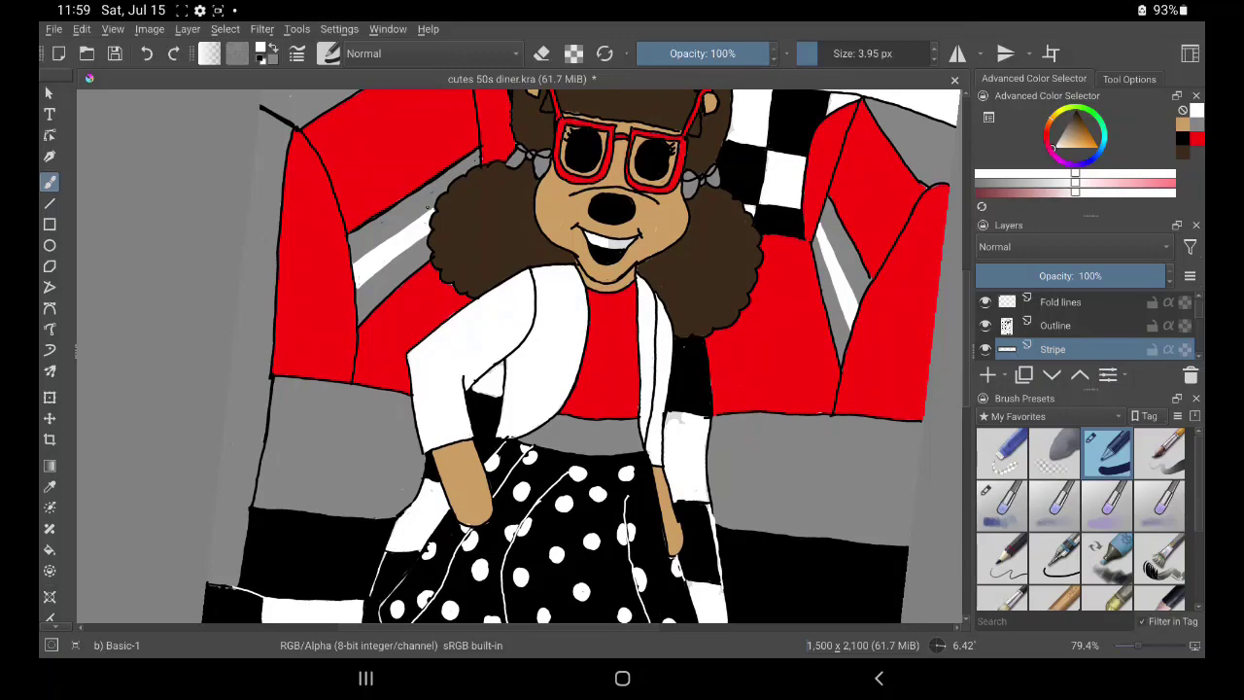
# With a 14 px brush, paint a solid white stripe across the grey seat band.
pyautogui.scroll(3, 519, 360)
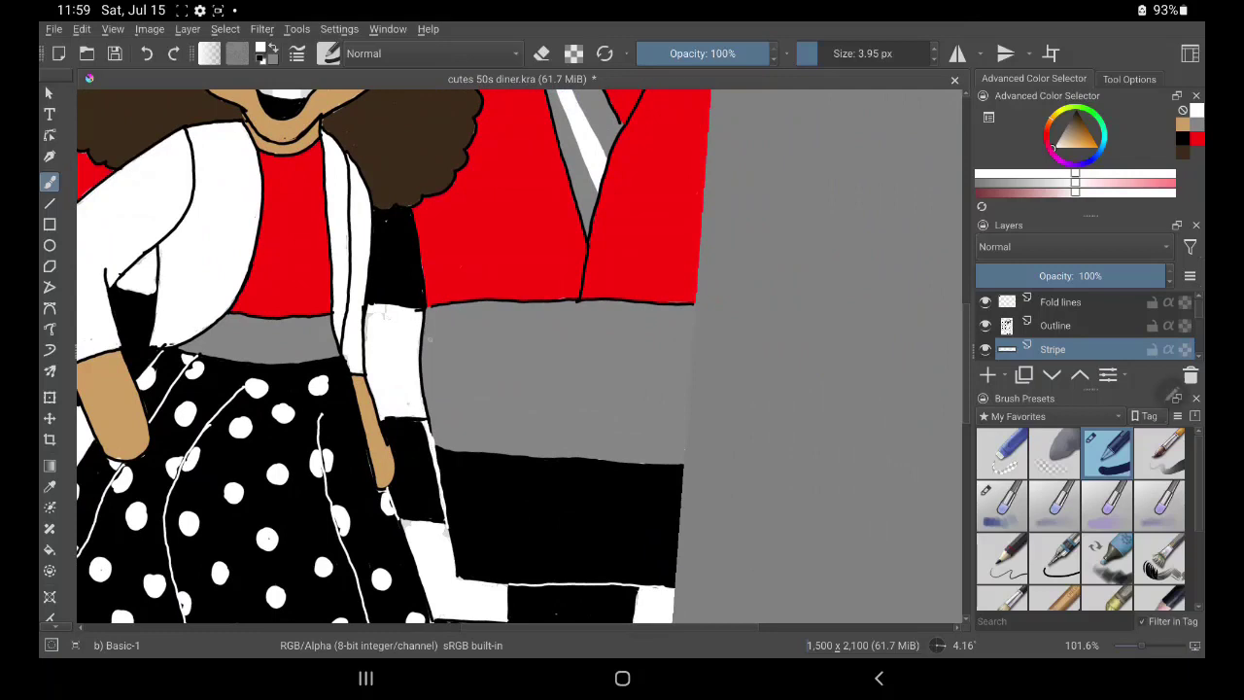
pyautogui.moveTo(423, 348)
pyautogui.mouseDown()
pyautogui.moveTo(669, 360)
pyautogui.moveTo(428, 350)
pyautogui.moveTo(467, 389)
pyautogui.moveTo(689, 403)
pyautogui.moveTo(656, 389)
pyautogui.moveTo(686, 380)
pyautogui.moveTo(615, 367)
pyautogui.moveTo(671, 362)
pyautogui.moveTo(693, 377)
pyautogui.moveTo(556, 357)
pyautogui.moveTo(582, 376)
pyautogui.moveTo(554, 381)
pyautogui.moveTo(632, 393)
pyautogui.moveTo(574, 398)
pyautogui.moveTo(489, 381)
pyautogui.moveTo(554, 375)
pyautogui.moveTo(477, 362)
pyautogui.moveTo(544, 356)
pyautogui.moveTo(530, 359)
pyautogui.mouseUp()
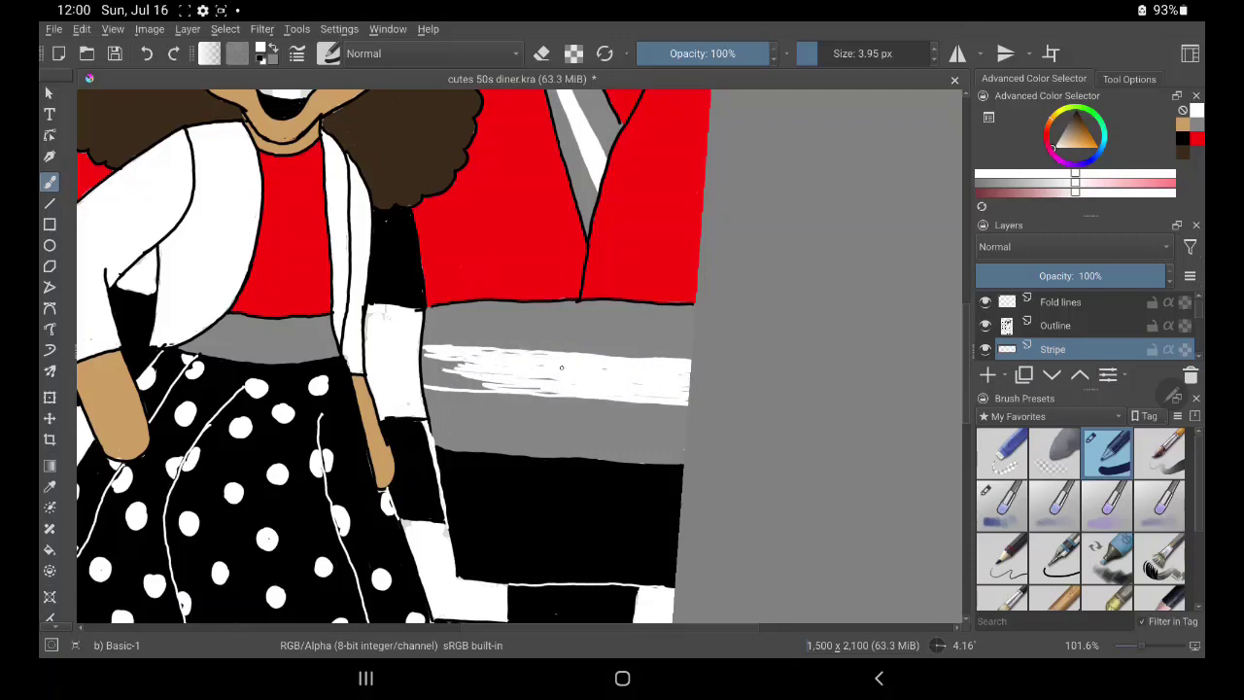
pyautogui.click(820, 59)
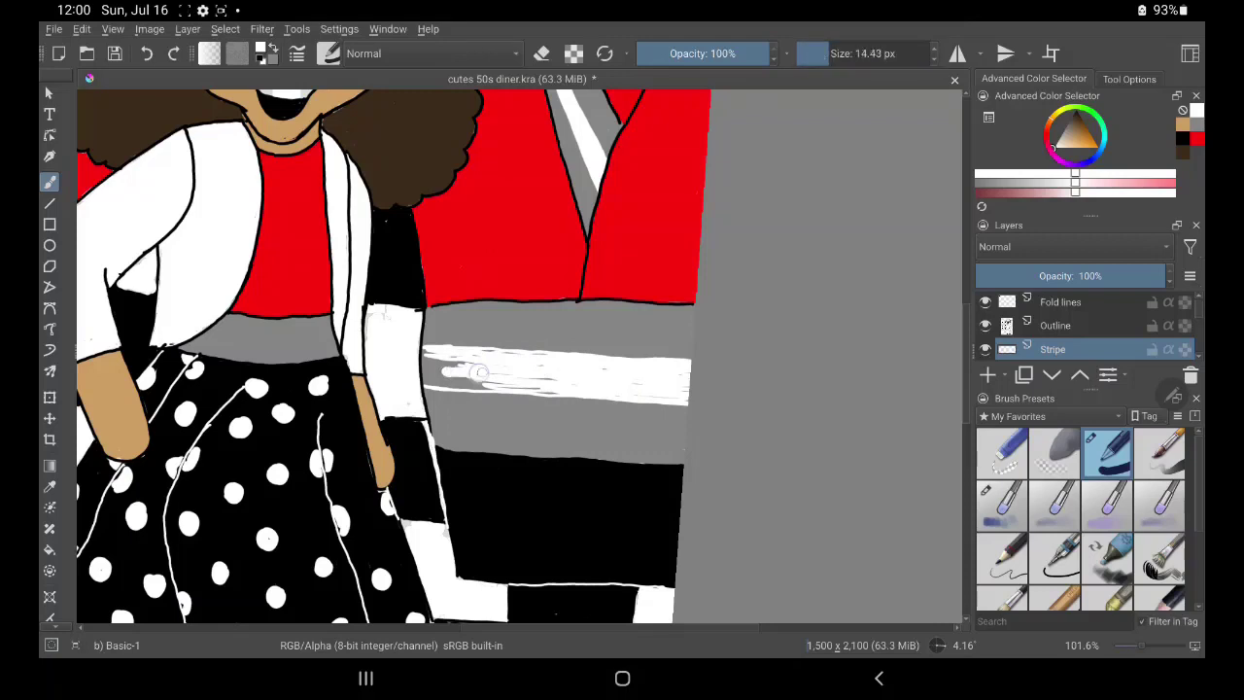
pyautogui.moveTo(476, 373)
pyautogui.mouseDown()
pyautogui.moveTo(437, 373)
pyautogui.moveTo(514, 375)
pyautogui.moveTo(485, 371)
pyautogui.mouseUp()
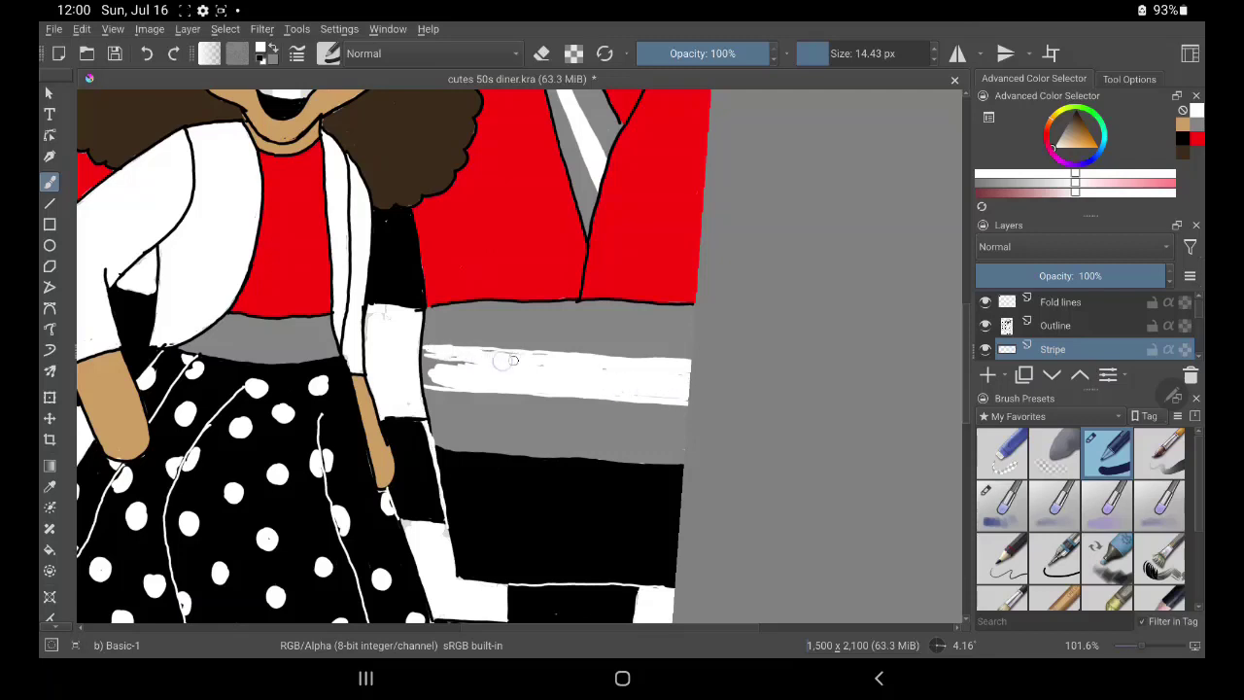
pyautogui.moveTo(512, 360); pyautogui.dragTo(641, 365)
pyautogui.moveTo(461, 364); pyautogui.dragTo(433, 361)
pyautogui.scroll(3, 577, 368)
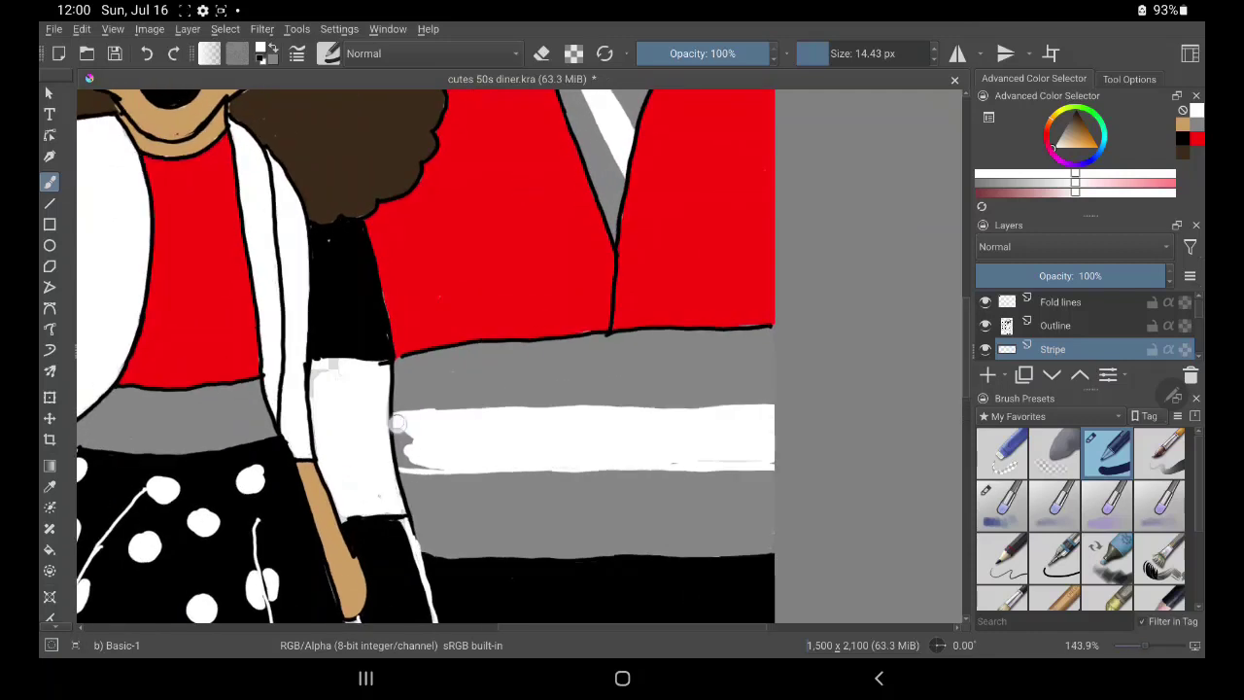
pyautogui.moveTo(398, 422); pyautogui.dragTo(403, 463)
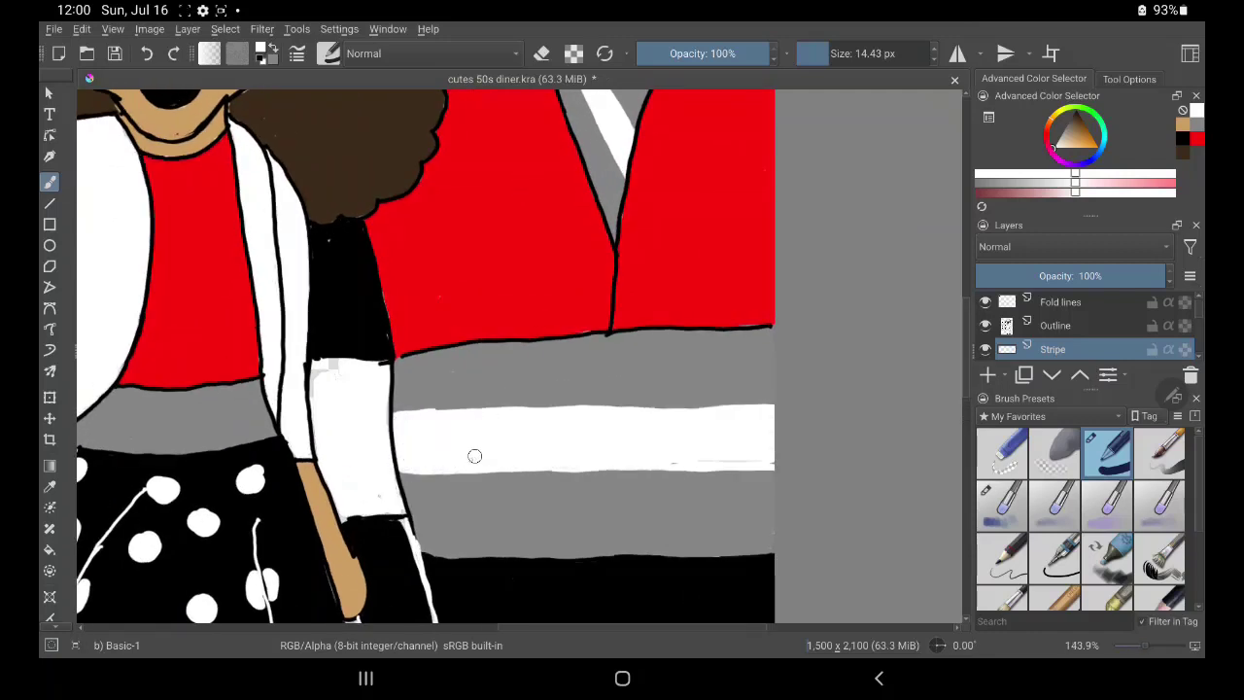
pyautogui.moveTo(475, 456)
pyautogui.mouseDown()
pyautogui.moveTo(547, 466)
pyautogui.moveTo(503, 467)
pyautogui.moveTo(717, 458)
pyautogui.moveTo(957, 389)
pyautogui.mouseUp()
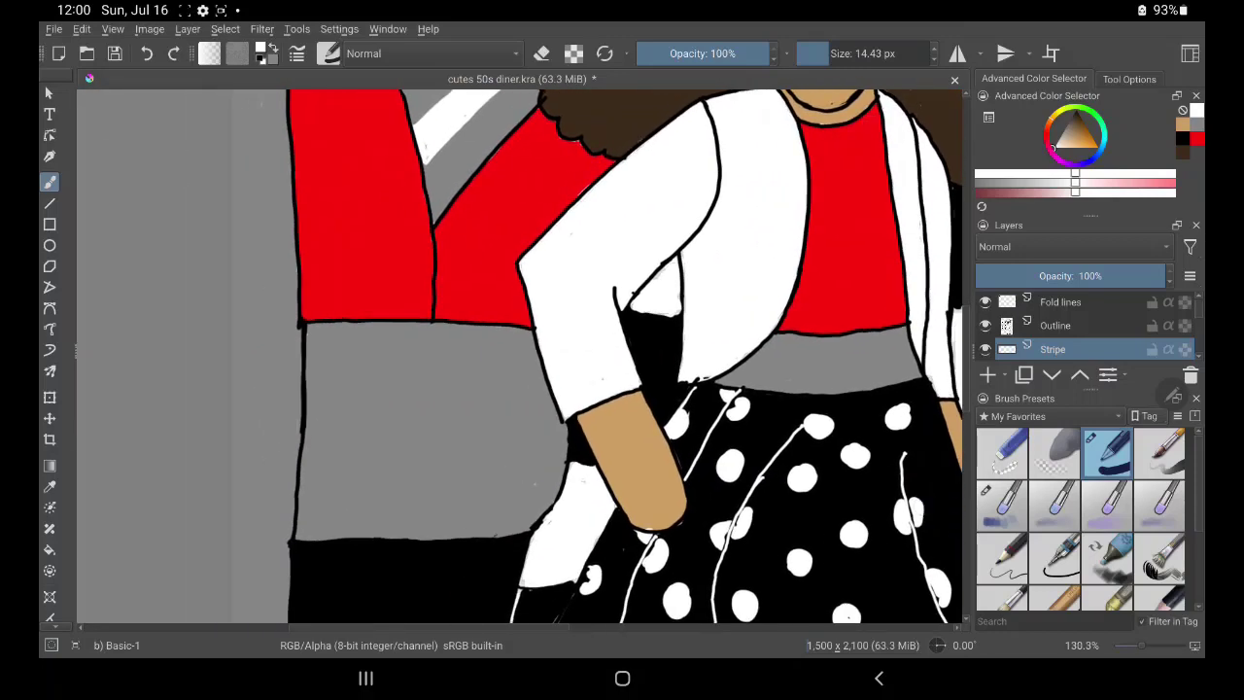
# Paint white stripes across the lower grey booth band and fill their left ends.
pyautogui.moveTo(305, 389); pyautogui.dragTo(456, 393)
pyautogui.moveTo(456, 393)
pyautogui.mouseDown()
pyautogui.moveTo(362, 389)
pyautogui.moveTo(548, 399)
pyautogui.mouseUp()
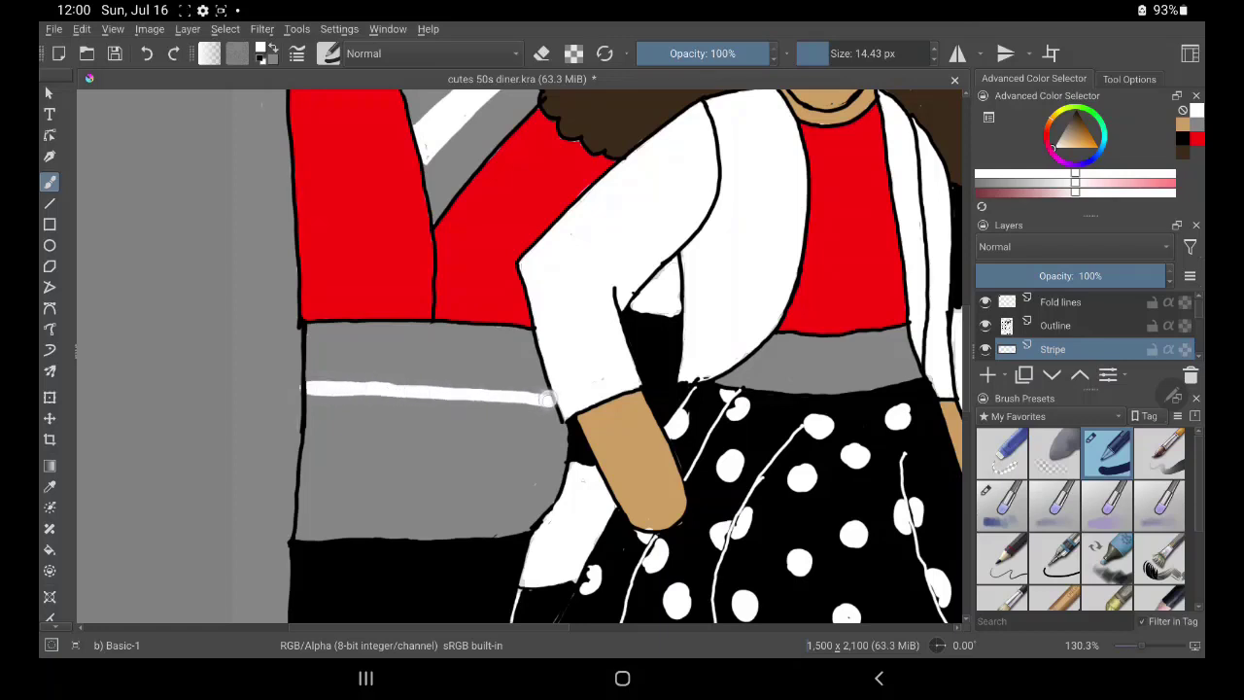
pyautogui.moveTo(304, 439)
pyautogui.mouseDown()
pyautogui.moveTo(564, 447)
pyautogui.moveTo(564, 427)
pyautogui.moveTo(531, 410)
pyautogui.moveTo(408, 407)
pyautogui.moveTo(472, 403)
pyautogui.moveTo(536, 439)
pyautogui.moveTo(428, 425)
pyautogui.mouseUp()
pyautogui.scroll(2, 490, 390)
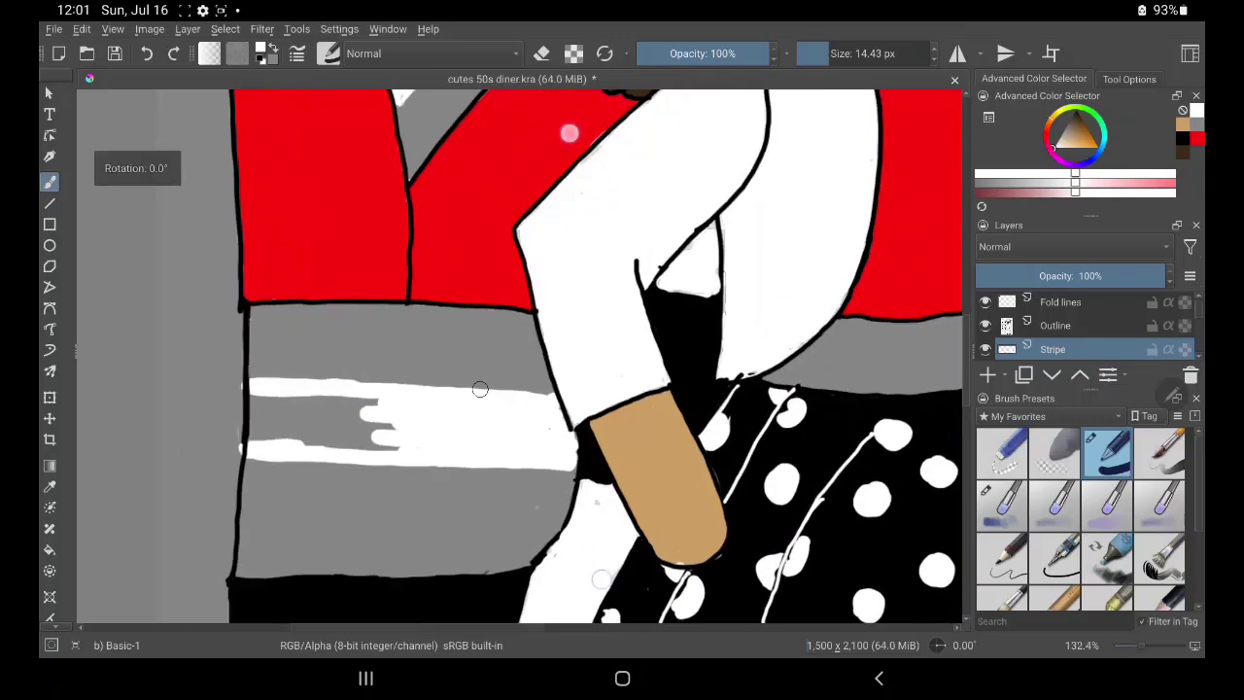
pyautogui.scroll(1, 490, 390)
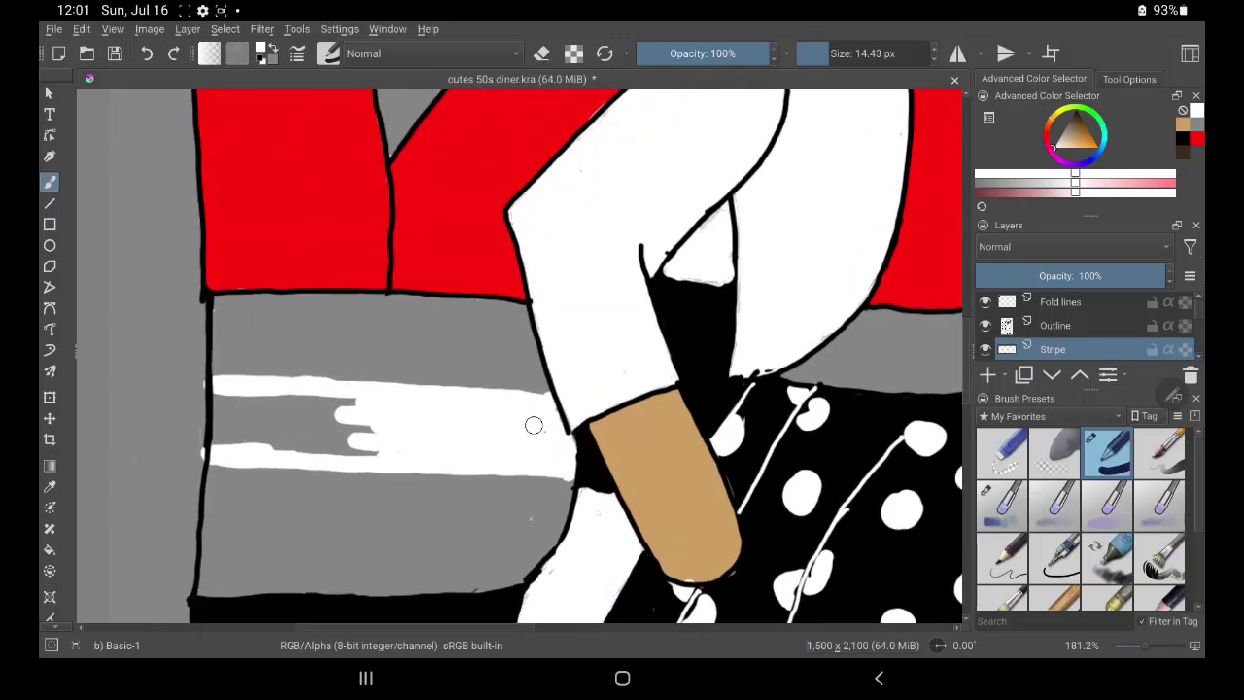
pyautogui.moveTo(218, 408)
pyautogui.mouseDown()
pyautogui.moveTo(220, 428)
pyautogui.moveTo(234, 408)
pyautogui.moveTo(240, 424)
pyautogui.moveTo(378, 453)
pyautogui.moveTo(340, 419)
pyautogui.moveTo(356, 409)
pyautogui.moveTo(282, 416)
pyautogui.moveTo(372, 447)
pyautogui.mouseUp()
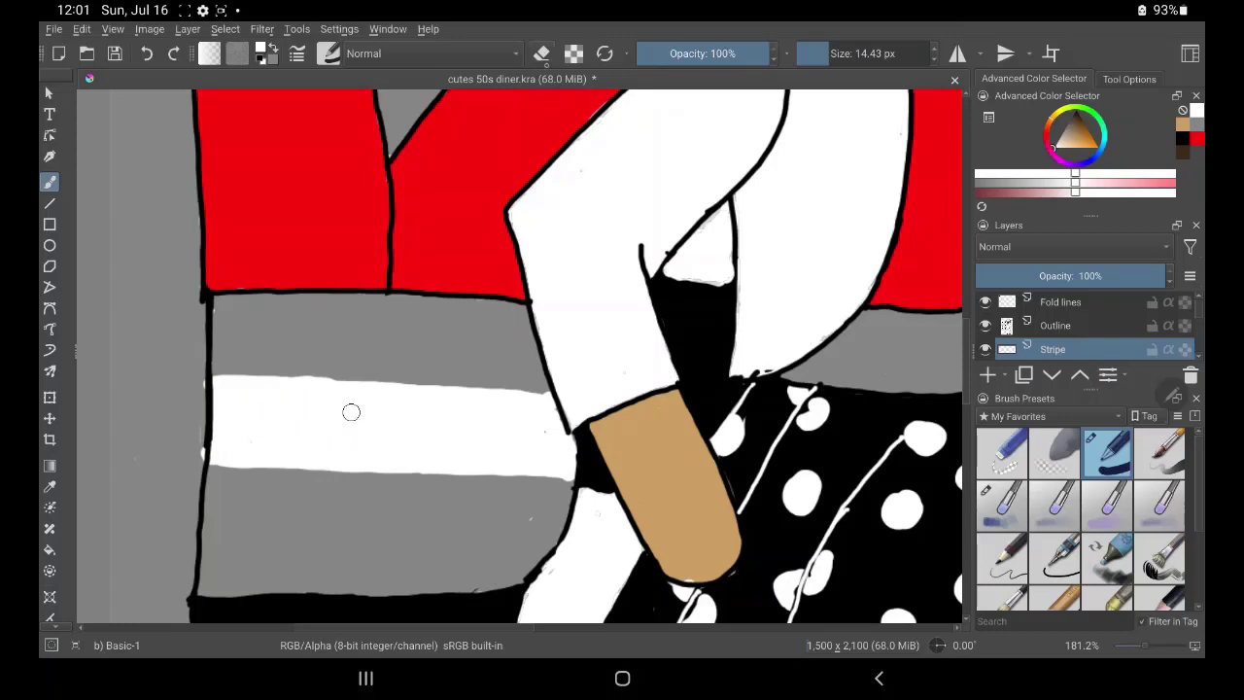
# Erase the stray white paint outside the booth outline.
pyautogui.press('e')
pyautogui.moveTo(198, 372)
pyautogui.mouseDown()
pyautogui.moveTo(198, 450)
pyautogui.moveTo(195, 383)
pyautogui.mouseUp()
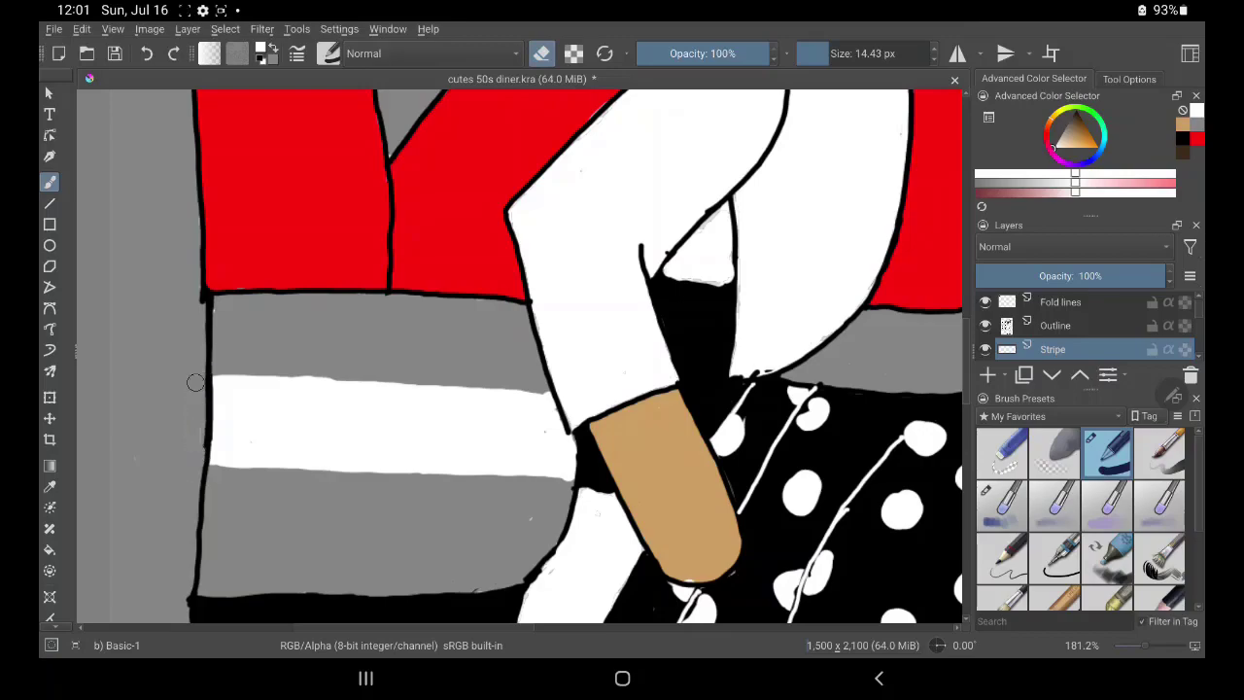
pyautogui.scroll(-5, 736, 561)
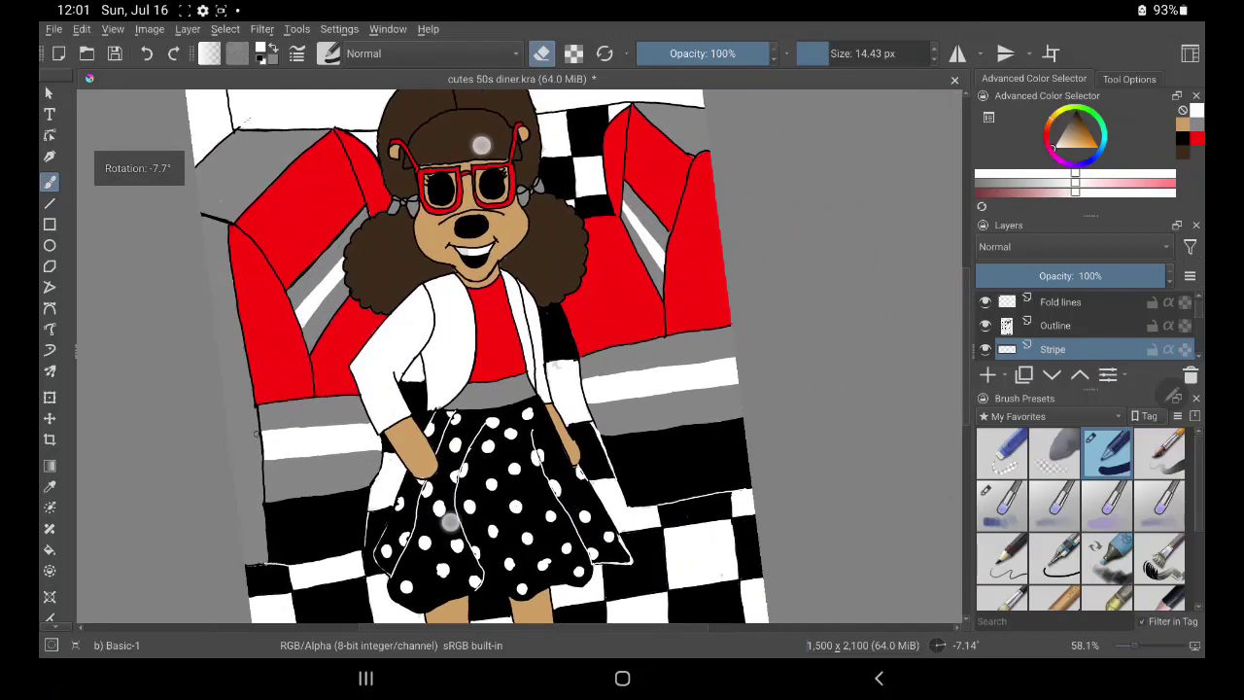
# Make the Skin layer active and undo a stray white stroke on the jaw.
pyautogui.moveTo(450, 522); pyautogui.dragTo(403, 522)
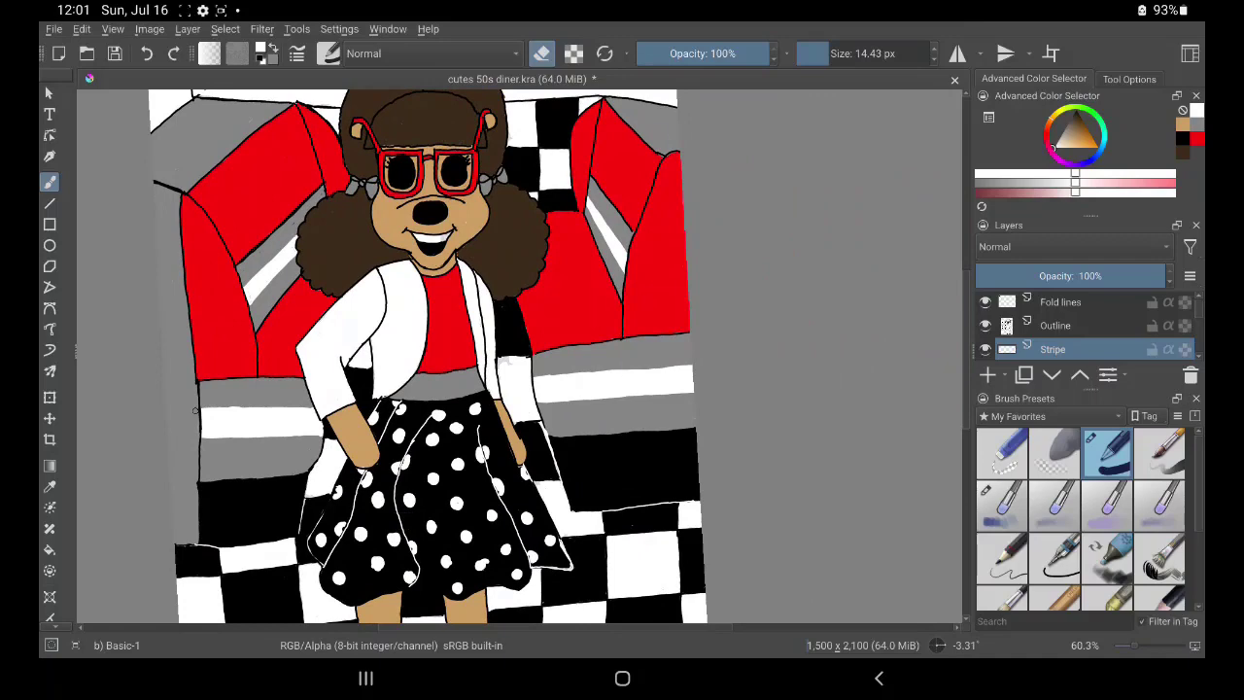
pyautogui.scroll(5, 573, 331)
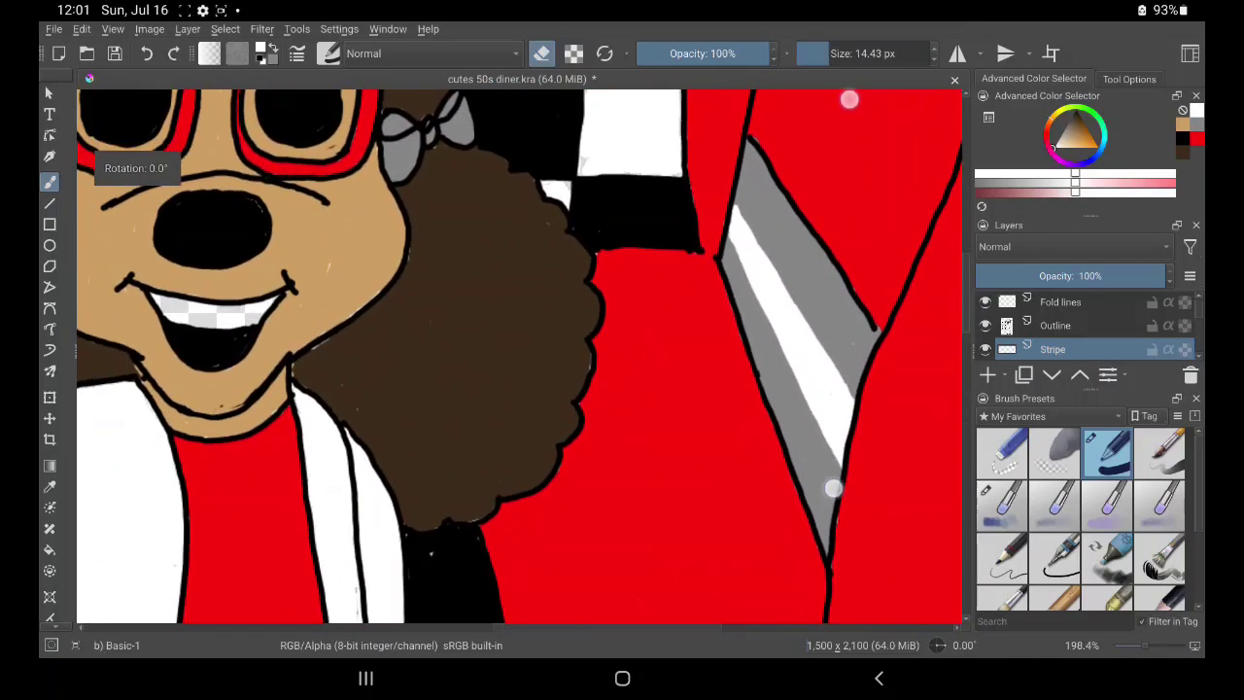
pyautogui.scroll(1, 841, 294)
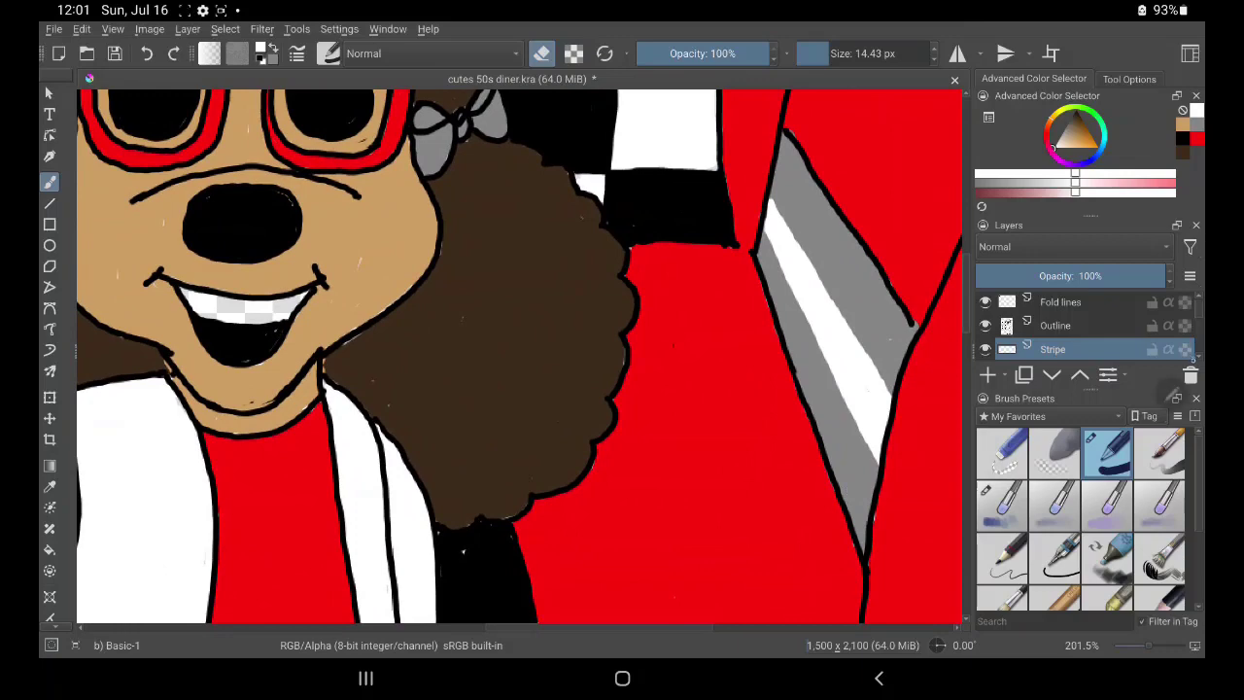
pyautogui.scroll(-2, 1079, 326)
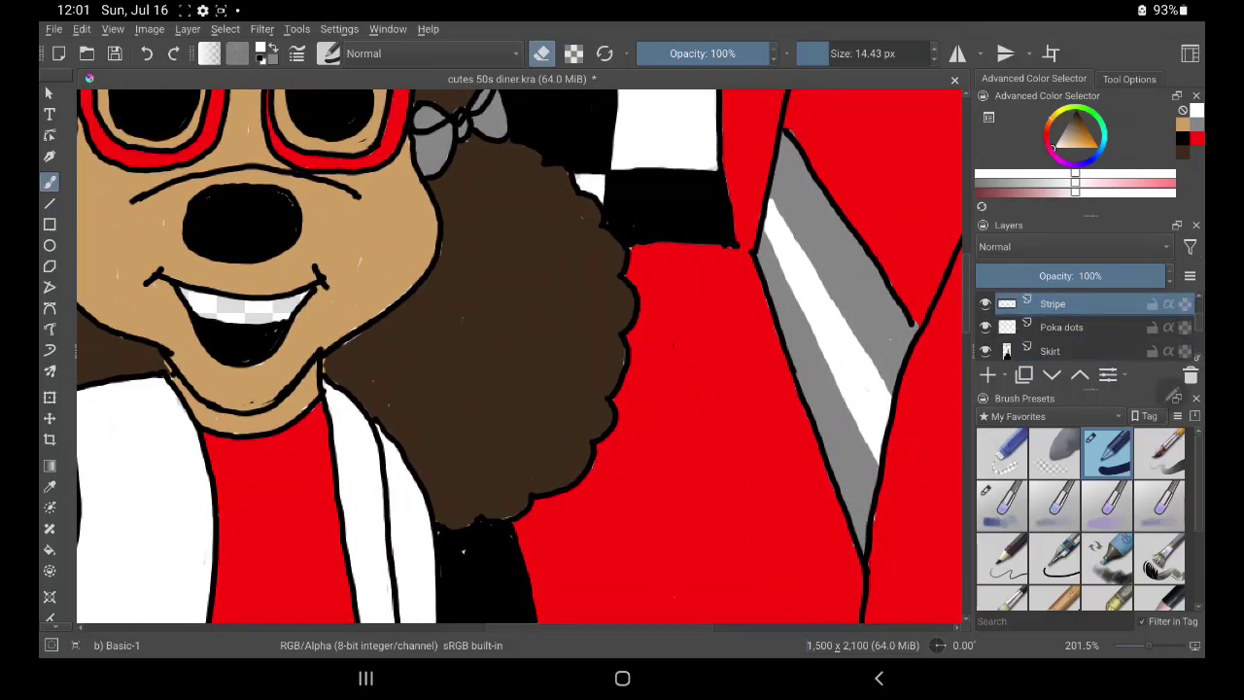
pyautogui.scroll(-1, 1079, 326)
pyautogui.click(1050, 351)
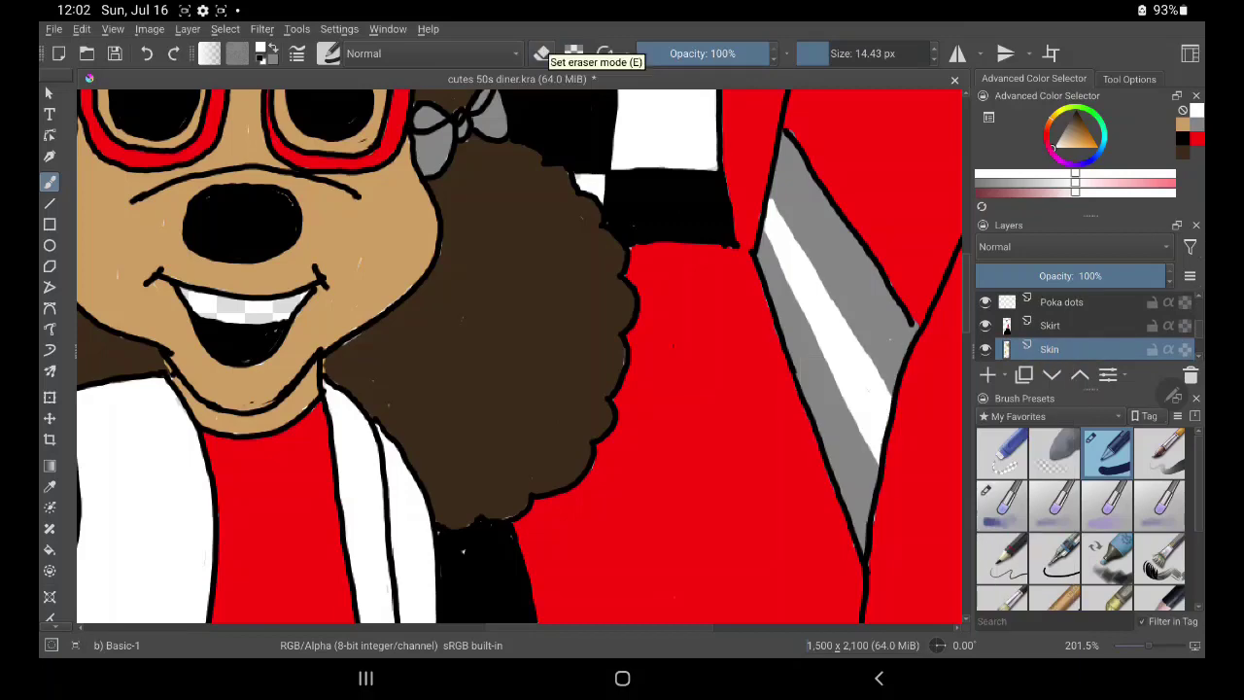
pyautogui.scroll(2, 511, 348)
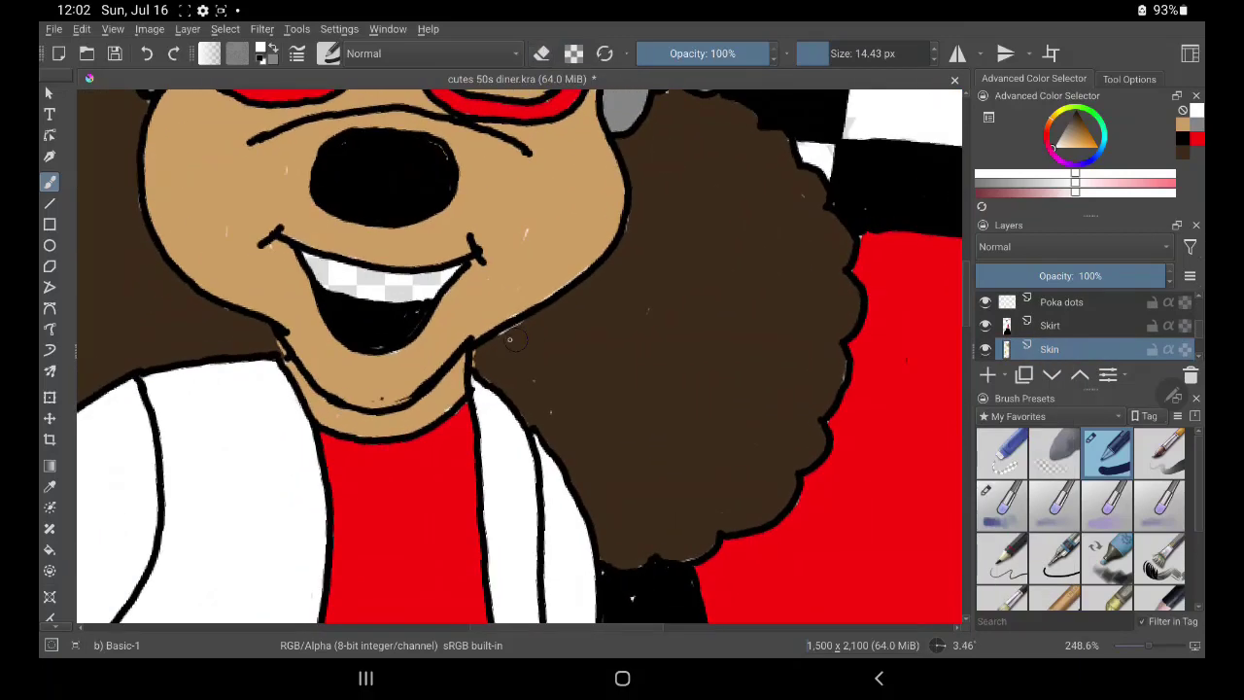
pyautogui.moveTo(486, 348); pyautogui.dragTo(526, 324)
pyautogui.click(147, 53)
# Sample the face's tan and paint over the light skin specks and chin line.
pyautogui.keyDown('ctrl'); pyautogui.click(501, 284); pyautogui.keyUp('ctrl')
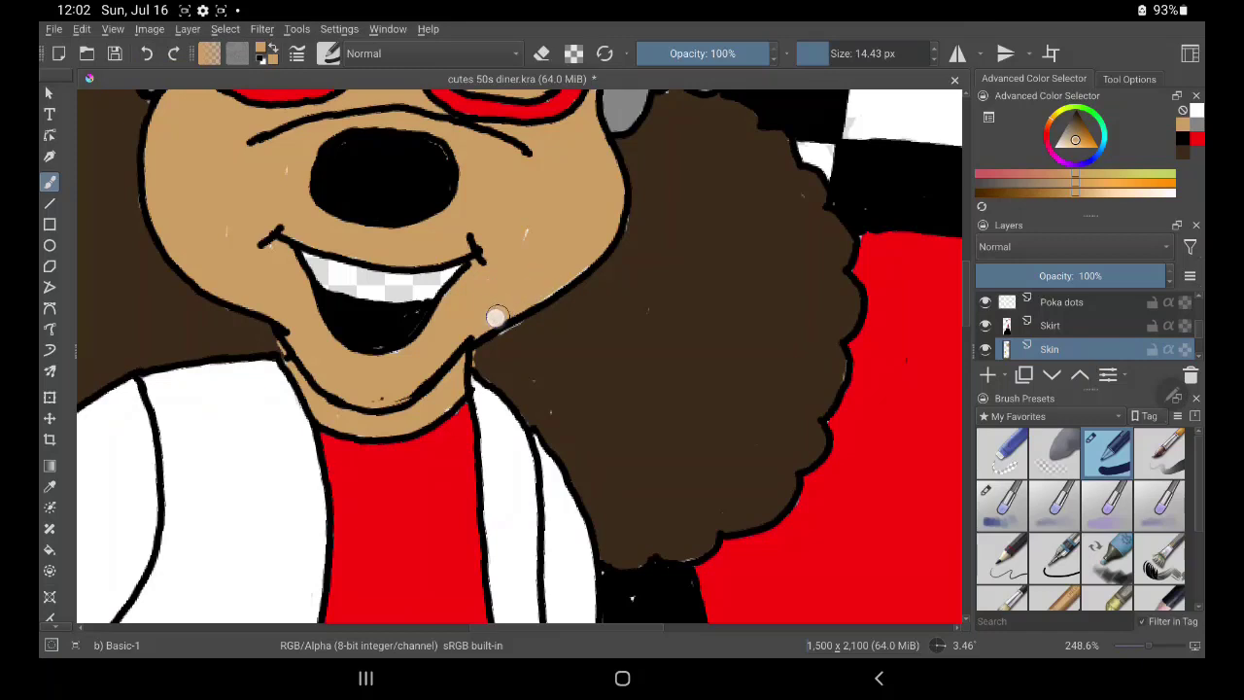
pyautogui.moveTo(494, 317)
pyautogui.mouseDown()
pyautogui.moveTo(555, 244)
pyautogui.moveTo(290, 356)
pyautogui.mouseUp()
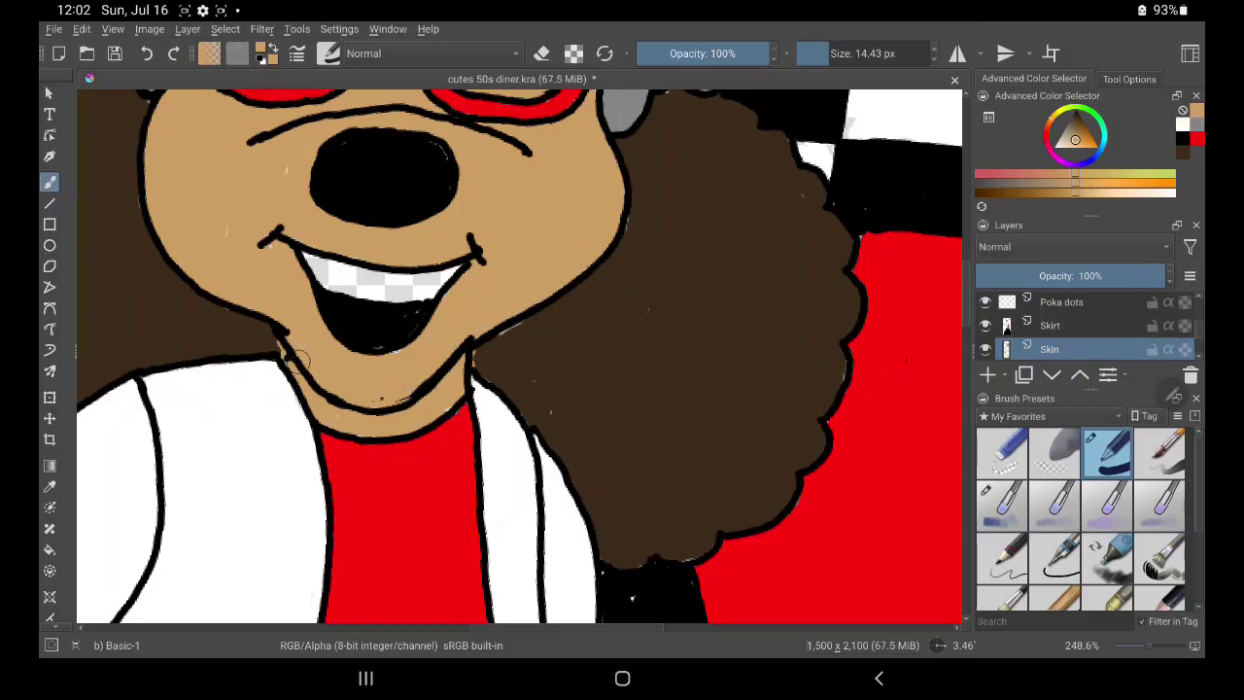
pyautogui.moveTo(290, 355); pyautogui.dragTo(424, 417)
pyautogui.moveTo(451, 351); pyautogui.dragTo(470, 495)
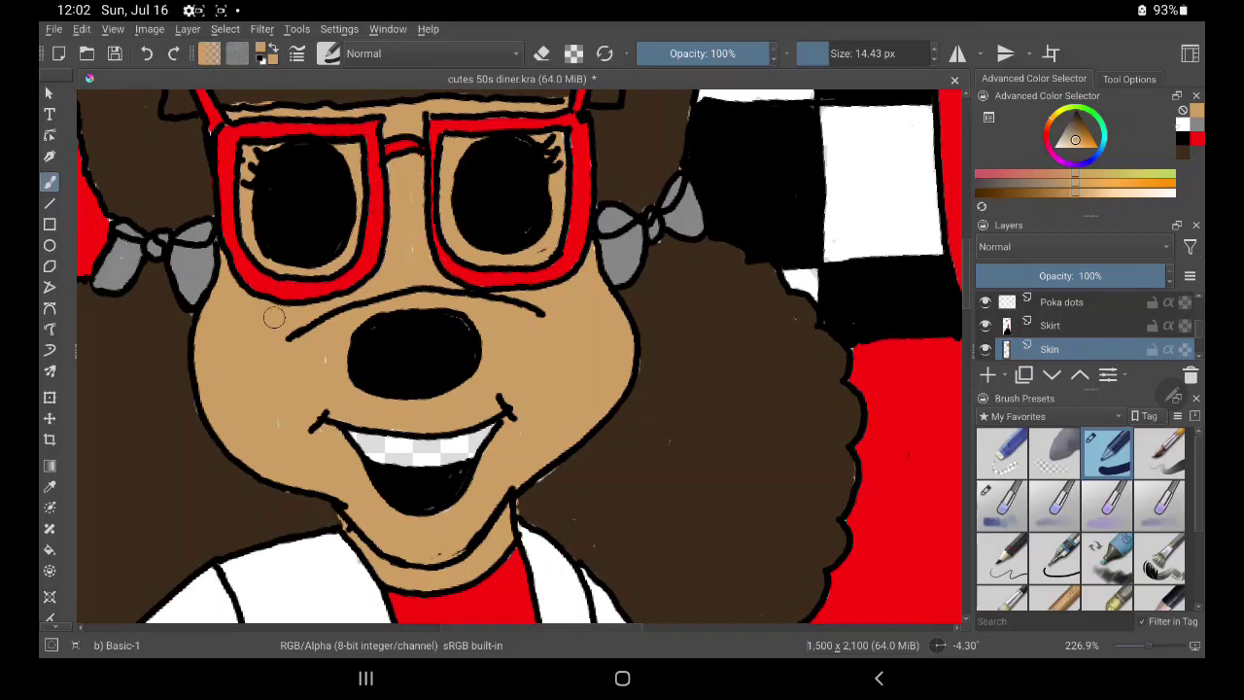
# Fill the transparent gaps in the teeth with white.
pyautogui.click(1182, 125)
pyautogui.moveTo(376, 444)
pyautogui.mouseDown()
pyautogui.moveTo(398, 449)
pyautogui.moveTo(360, 439)
pyautogui.moveTo(437, 453)
pyautogui.moveTo(387, 459)
pyautogui.moveTo(486, 430)
pyautogui.moveTo(369, 438)
pyautogui.moveTo(478, 439)
pyautogui.mouseUp()
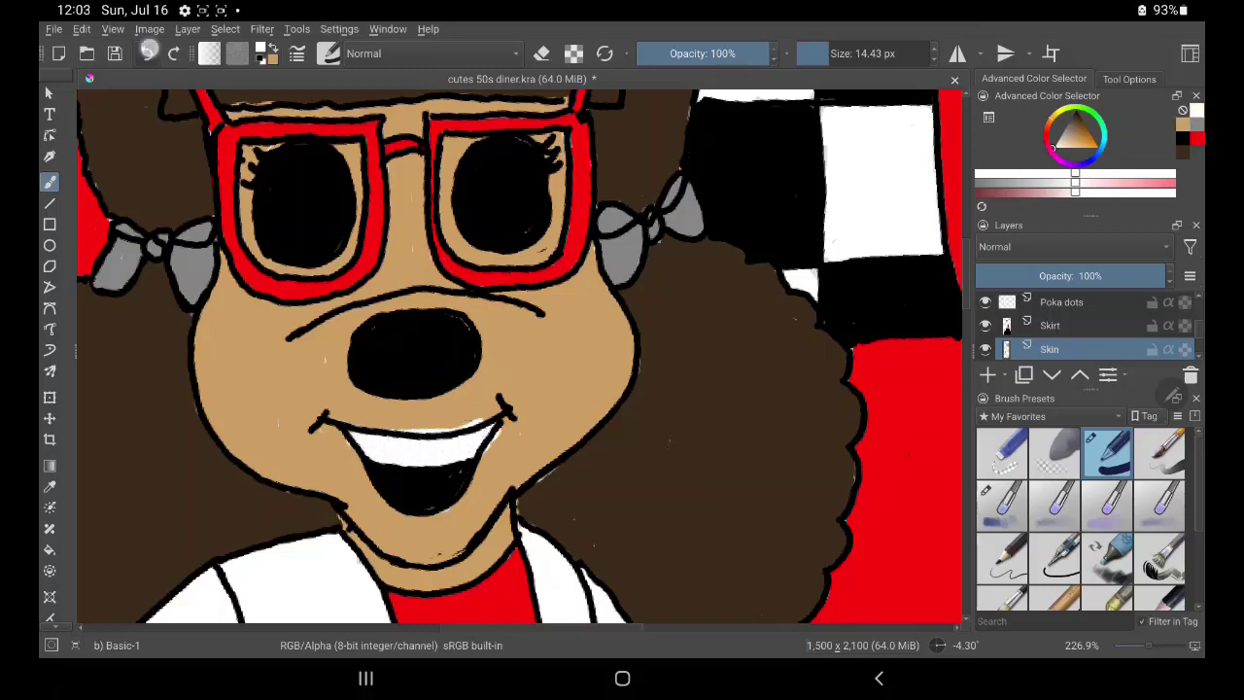
pyautogui.click(147, 52)
pyautogui.moveTo(363, 440)
pyautogui.mouseDown()
pyautogui.moveTo(461, 451)
pyautogui.moveTo(486, 431)
pyautogui.moveTo(473, 444)
pyautogui.mouseUp()
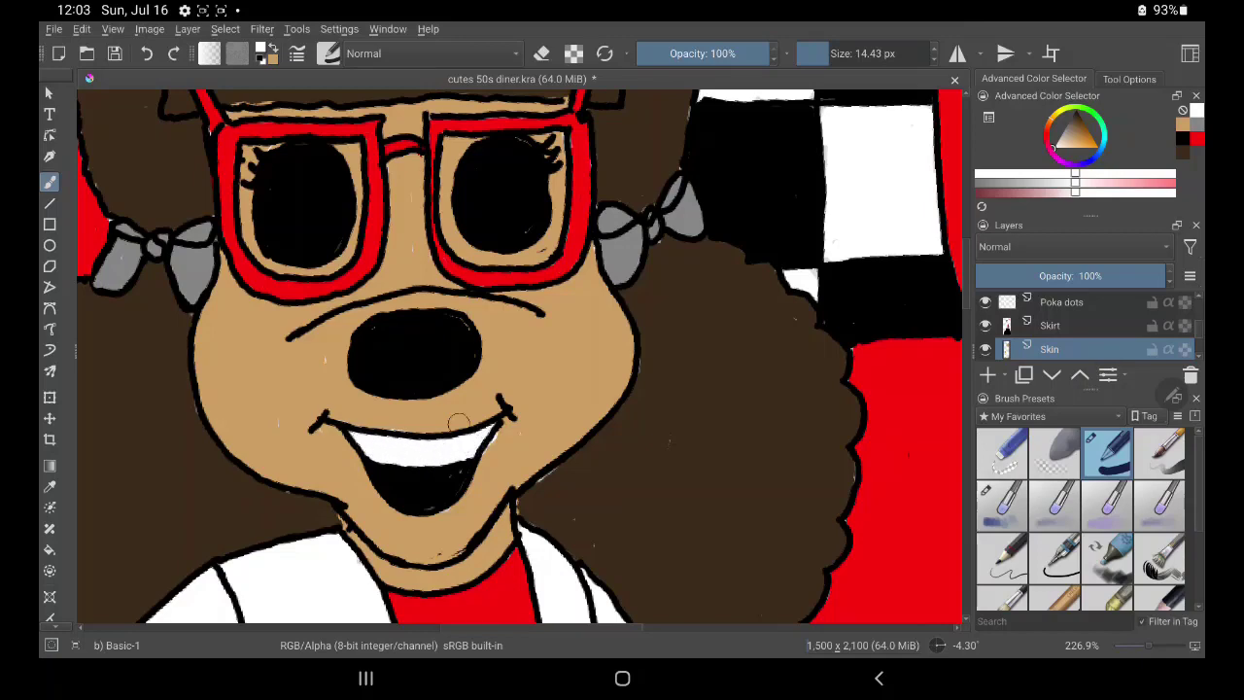
pyautogui.scroll(-1, 1070, 326)
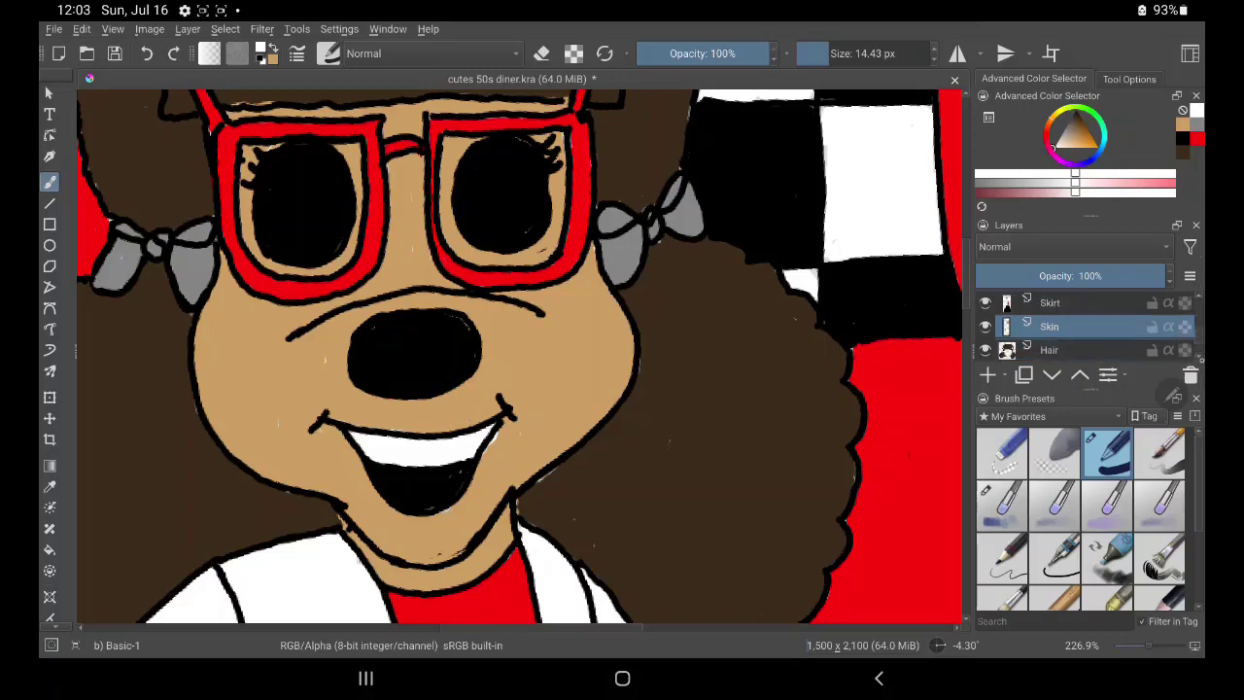
# On the Hair layer, paint sampled dark brown along the hair edges by the bow and chin.
pyautogui.click(1049, 349)
pyautogui.click(1181, 151)
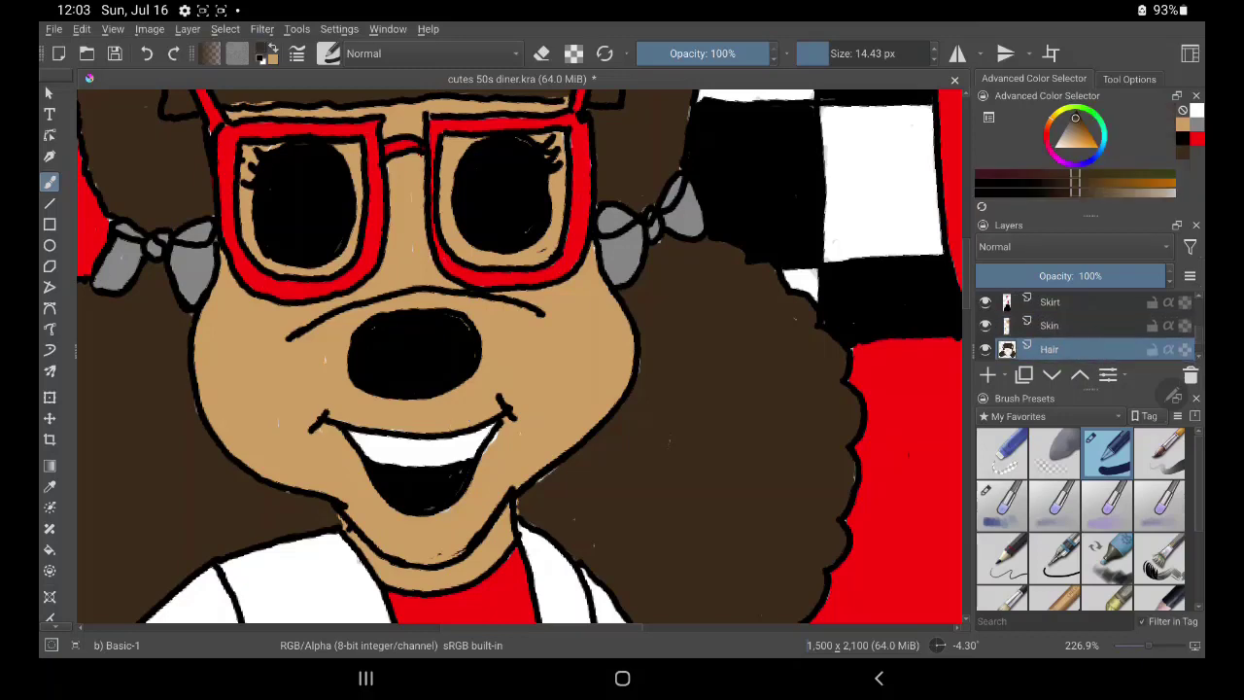
pyautogui.moveTo(637, 305)
pyautogui.mouseDown()
pyautogui.moveTo(659, 244)
pyautogui.moveTo(665, 271)
pyautogui.mouseUp()
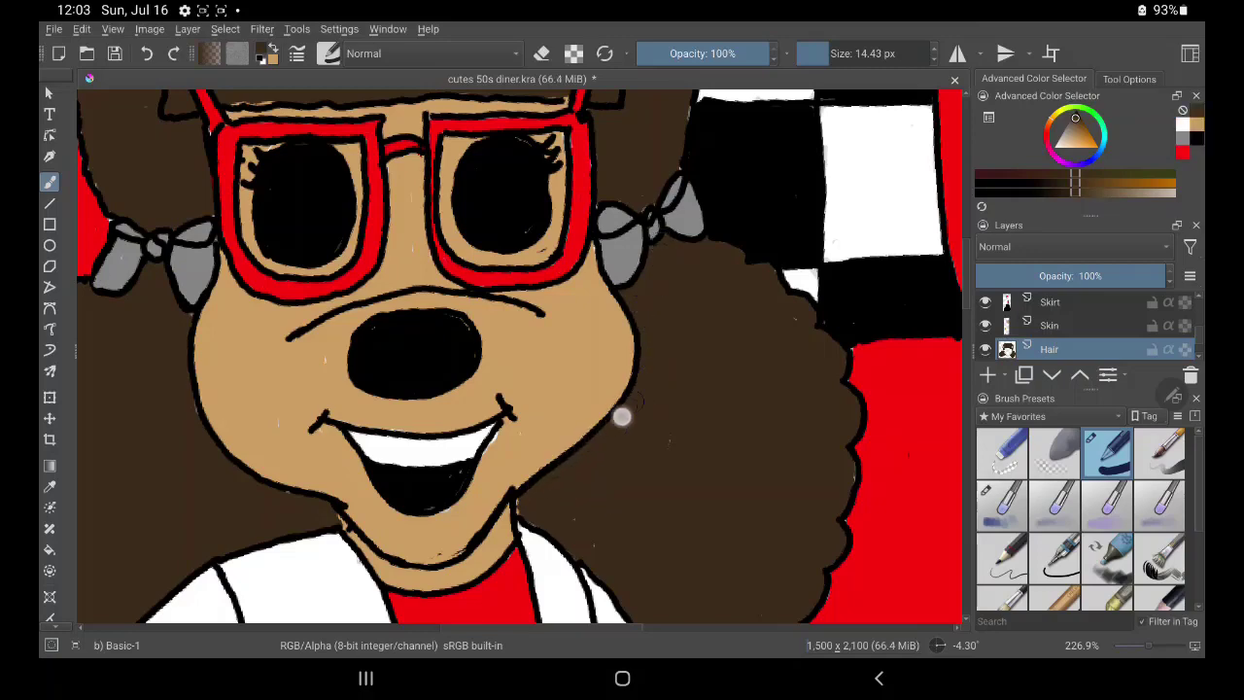
pyautogui.moveTo(522, 502); pyautogui.dragTo(523, 498)
pyautogui.moveTo(293, 509); pyautogui.dragTo(235, 535)
pyautogui.click(1050, 326)
pyautogui.press('e')
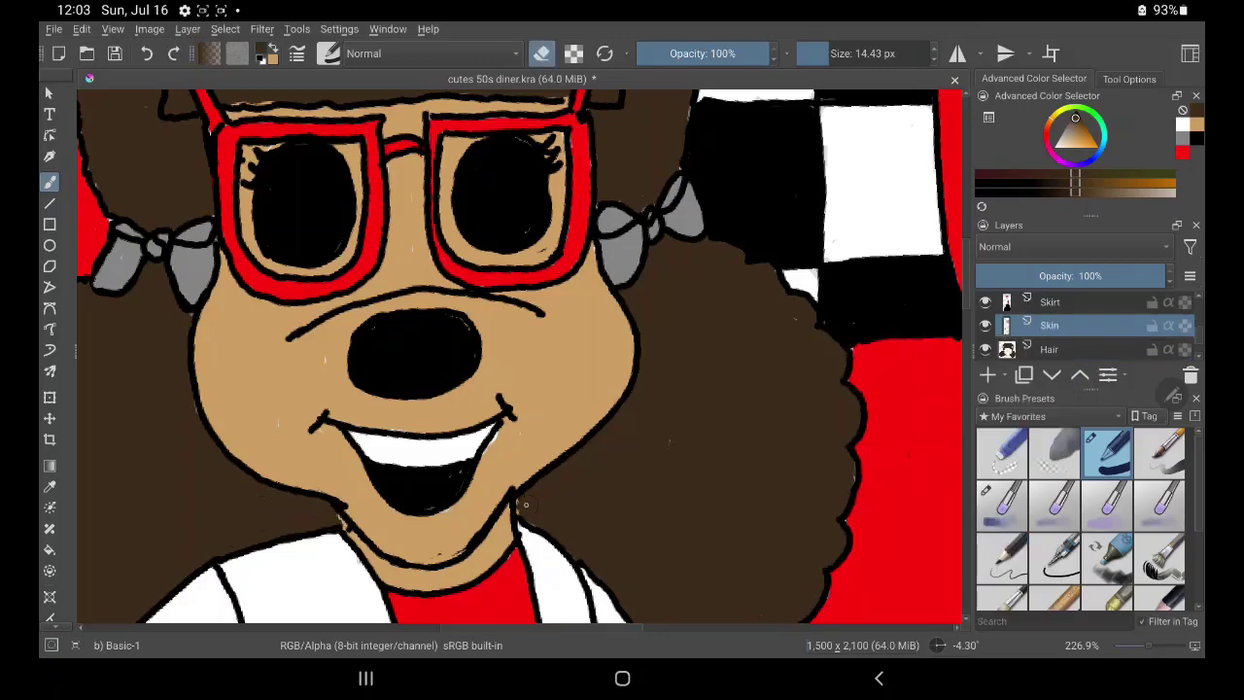